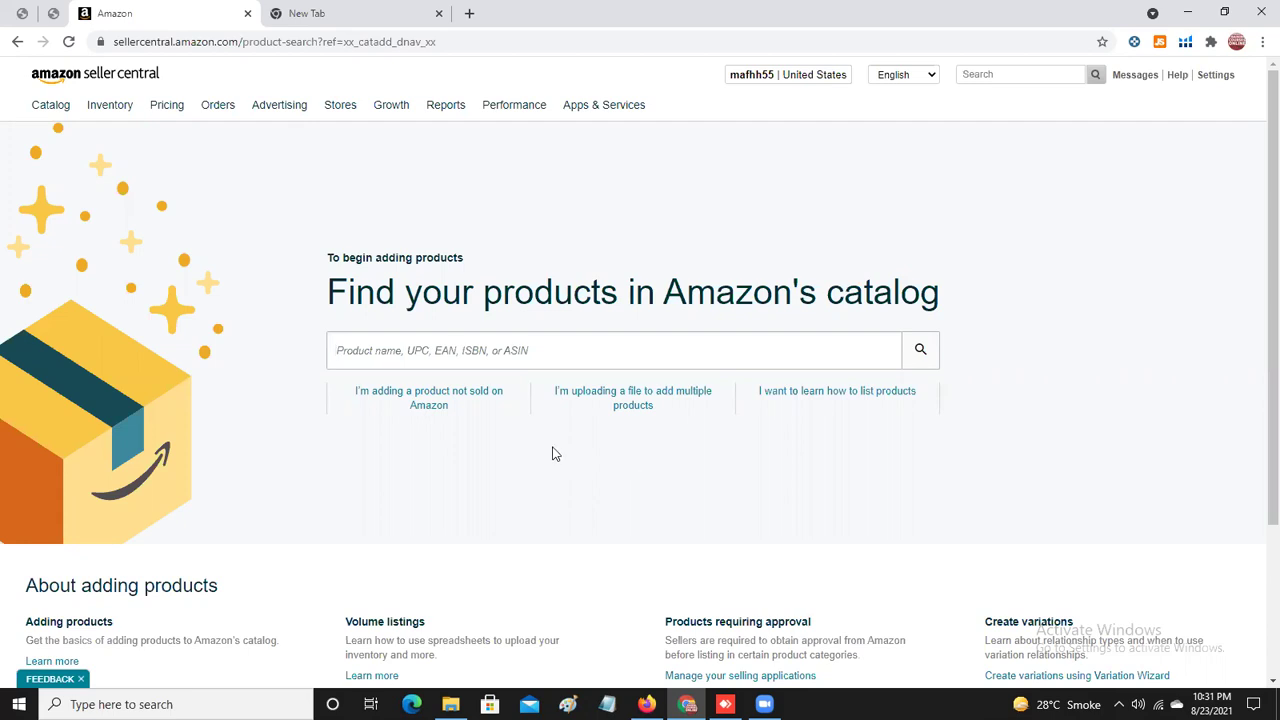
Start adding a product not sold on Amazon and discard the unfinished Ice Cube Molds & Trays listing.
left_click(432, 401)
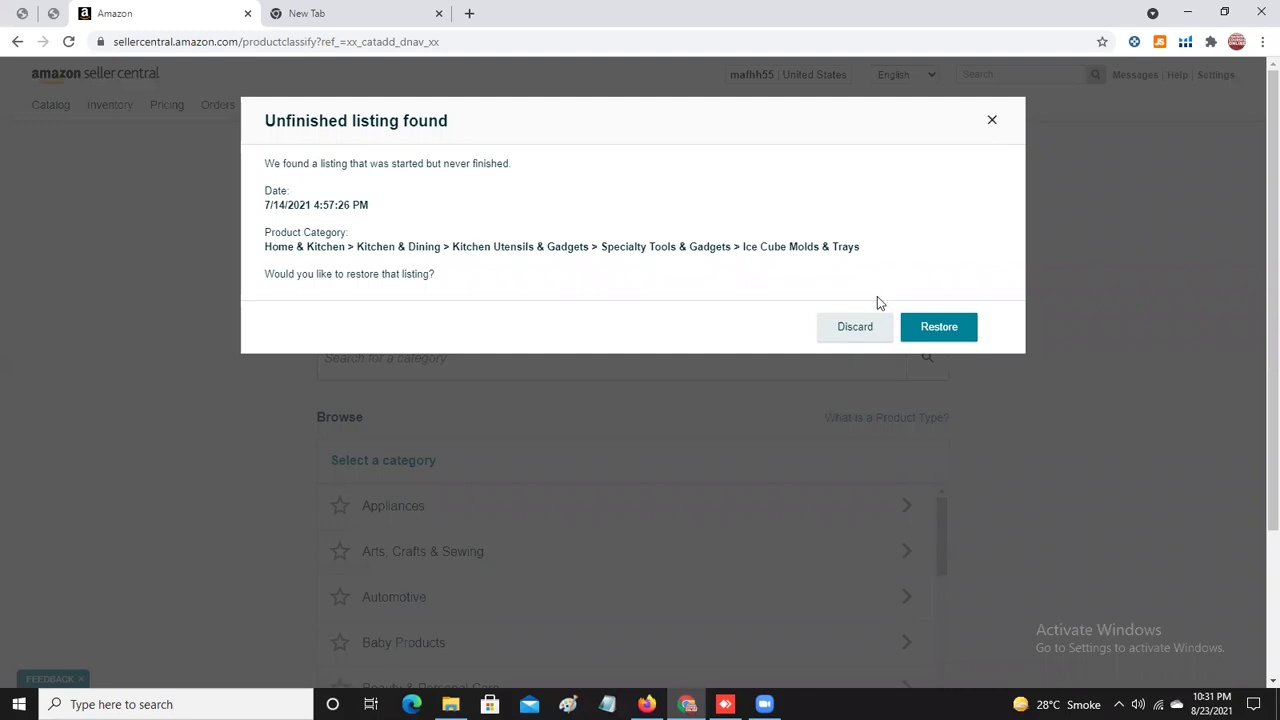
left_click(852, 330)
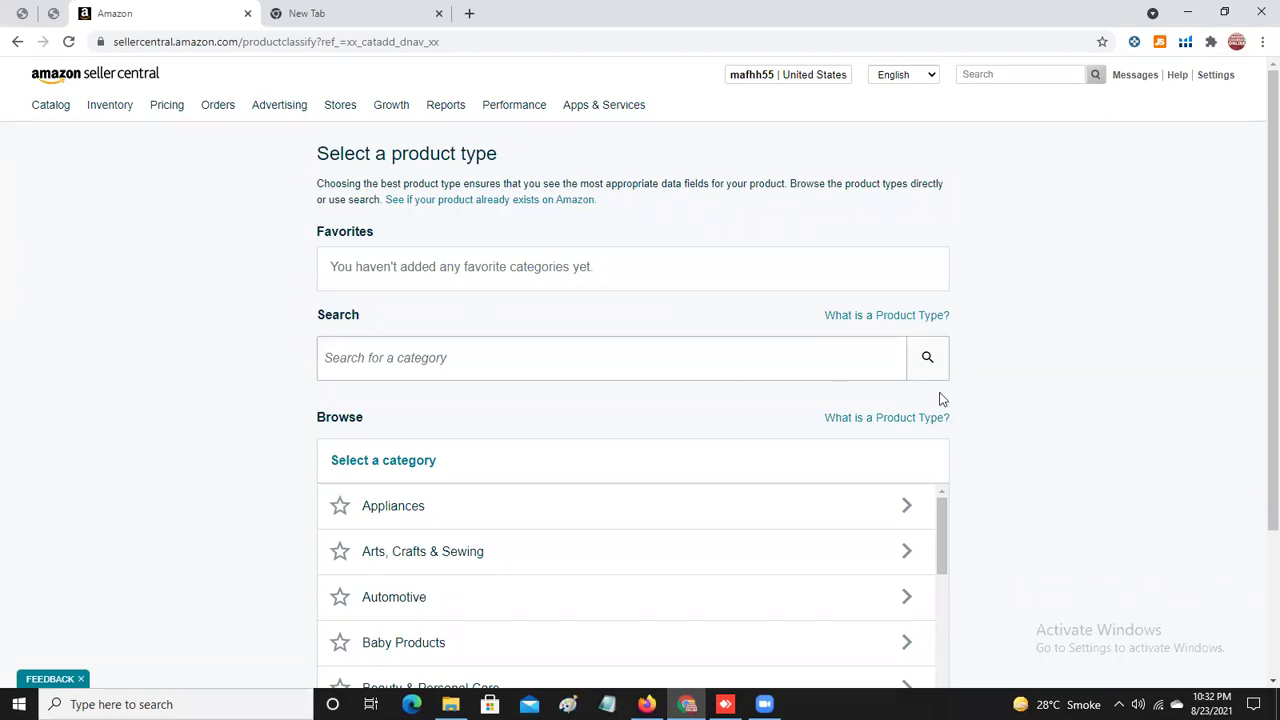
Search Google for EAN in the other browser tab.
left_click(374, 18)
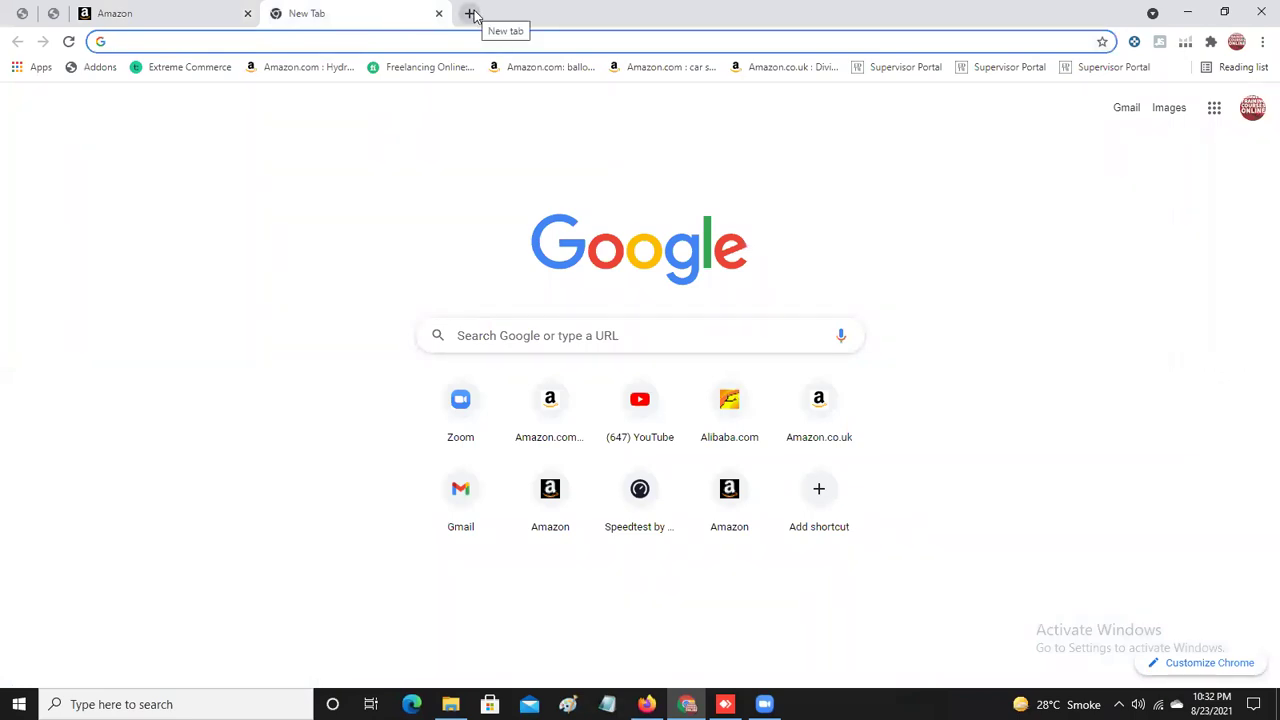
left_click(553, 343)
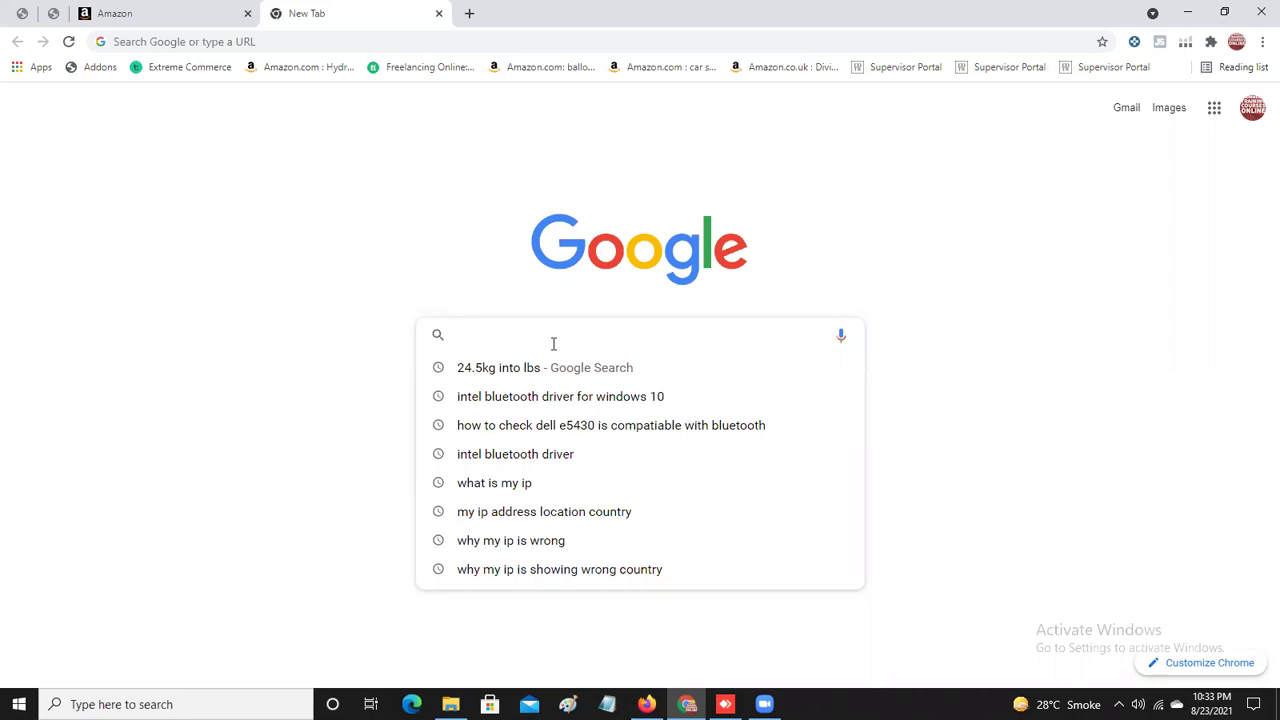
type("EAN")
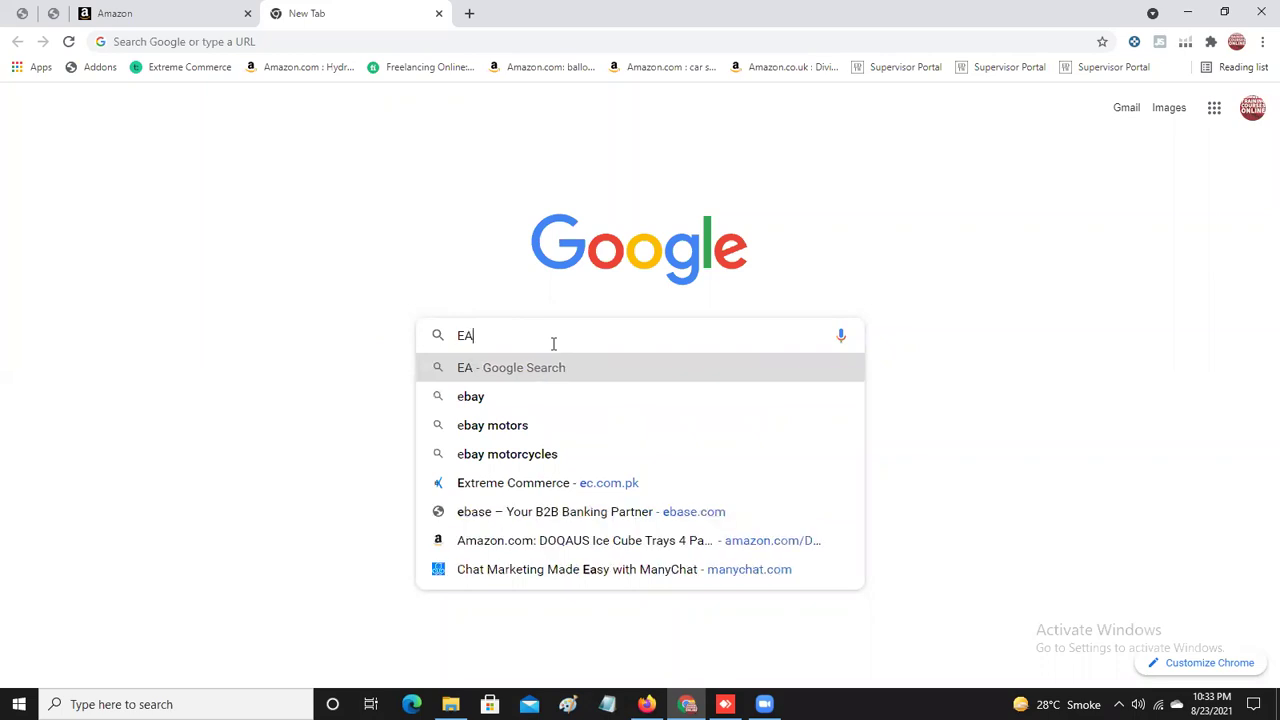
key("Return")
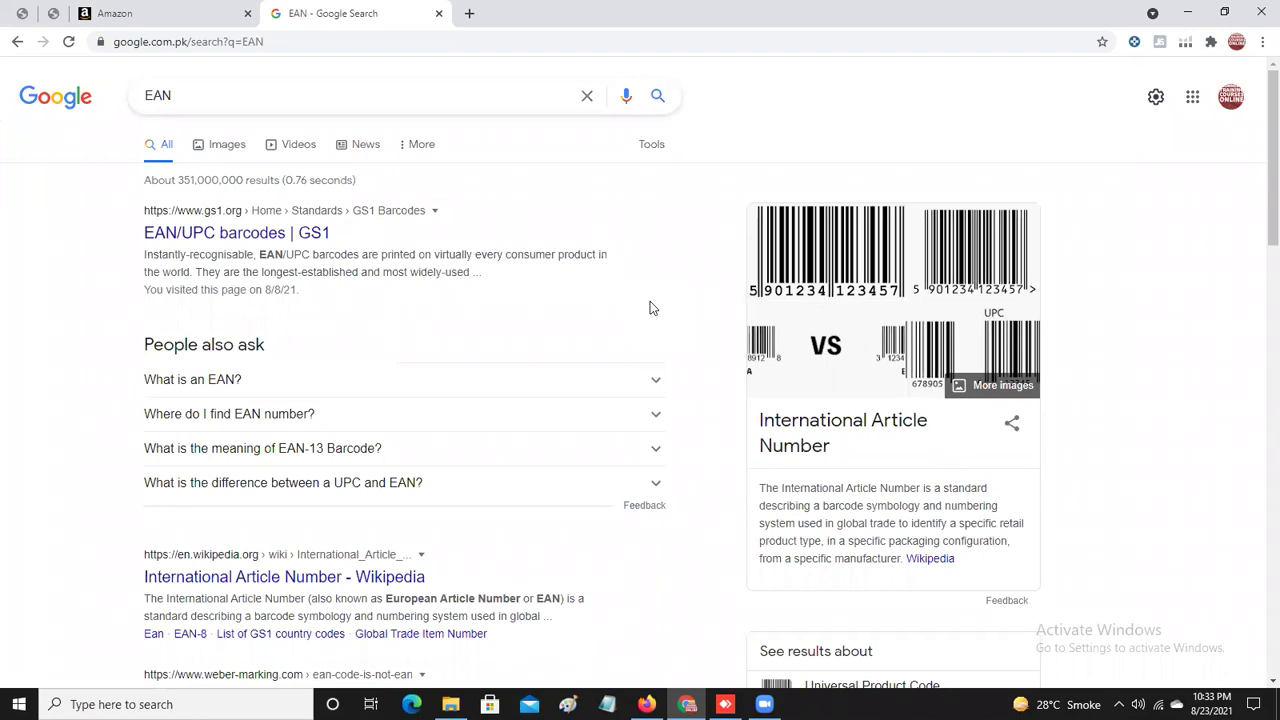
Replace the Google search term with ISBN and run the search.
left_click(264, 91)
key("BackSpace")
key("BackSpace")
key("BackSpace")
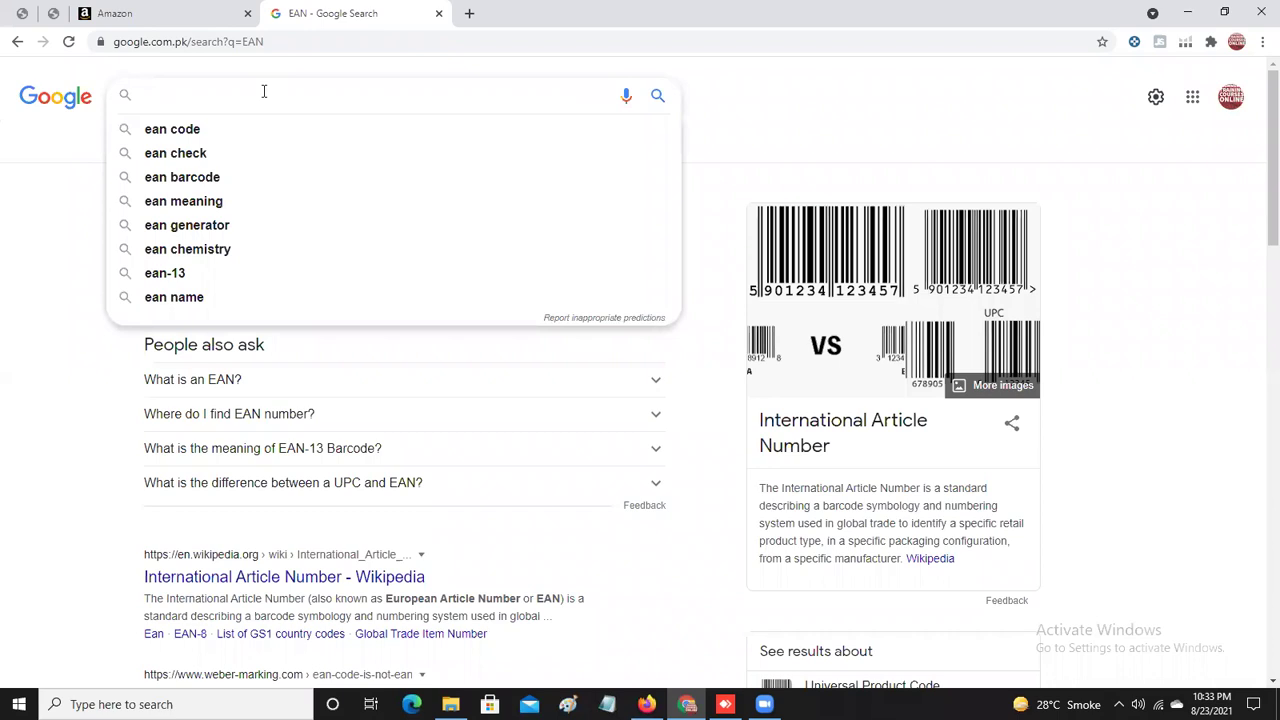
type("ISBN")
key("Return")
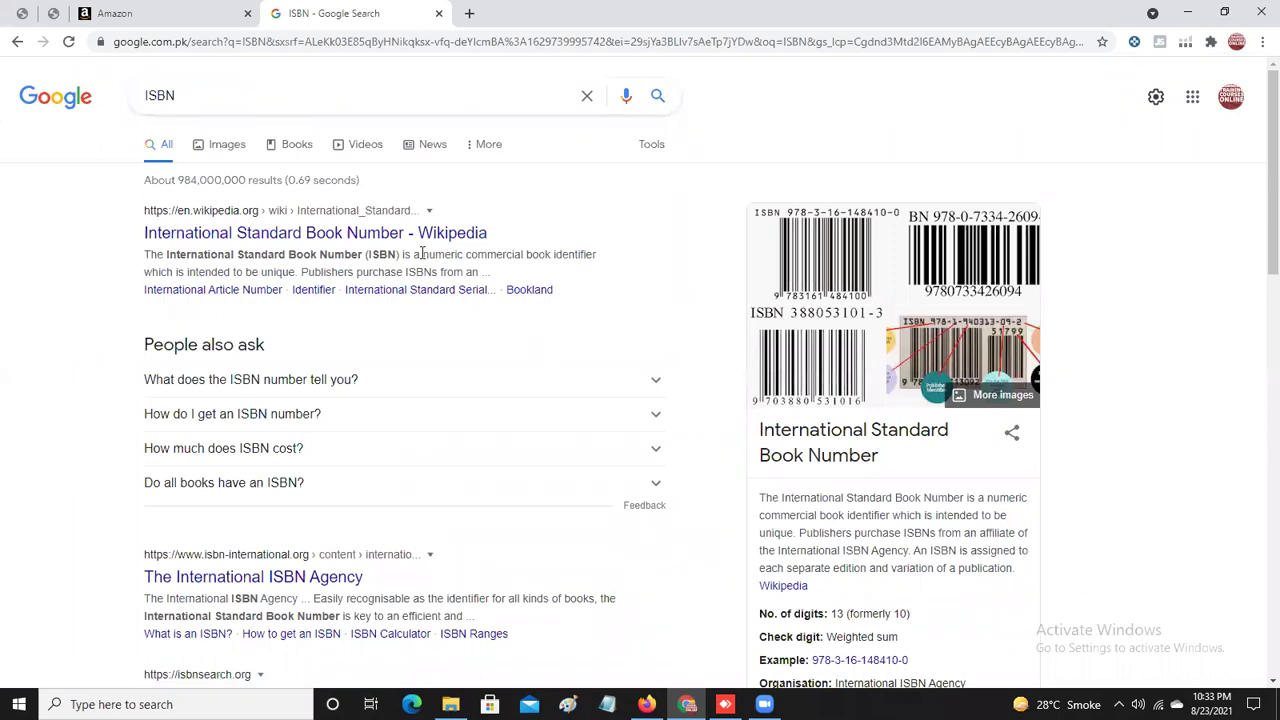
Clear the ISBN search term and go to the GS1 website, gs1.org, in the same tab.
left_click(241, 98)
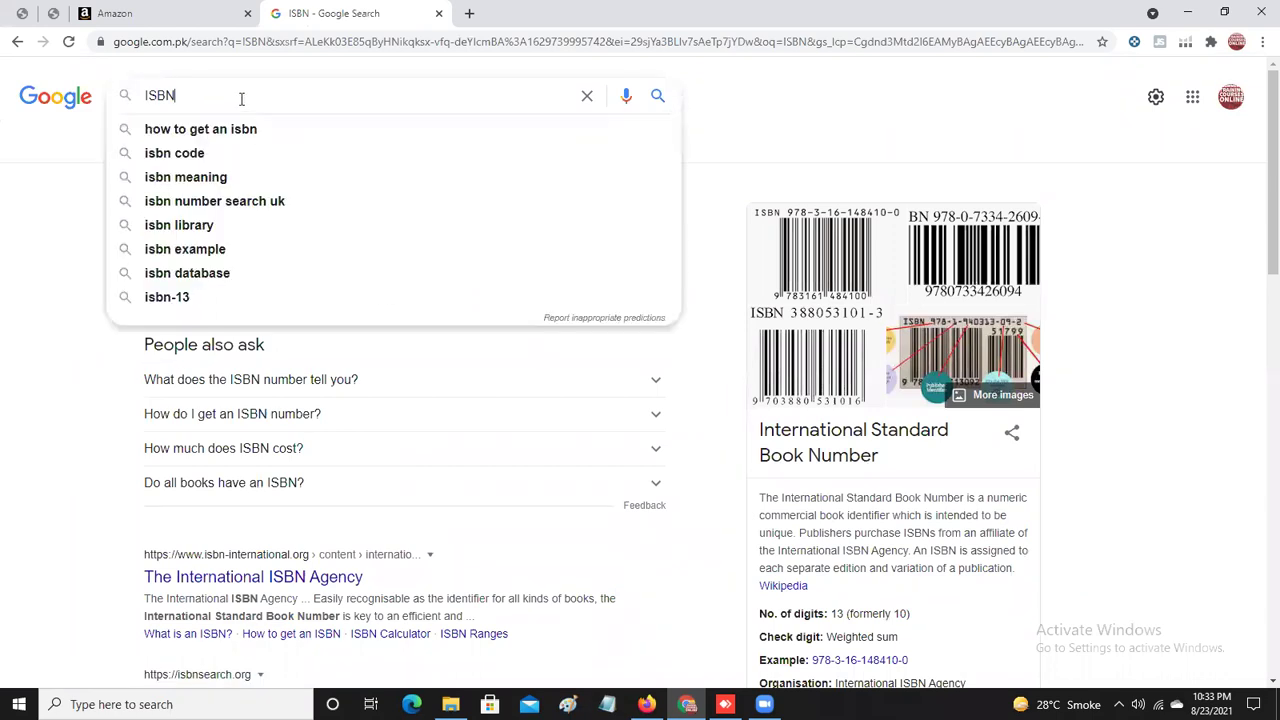
key("BackSpace")
key("BackSpace")
key("BackSpace")
key("BackSpace")
left_click(43, 196)
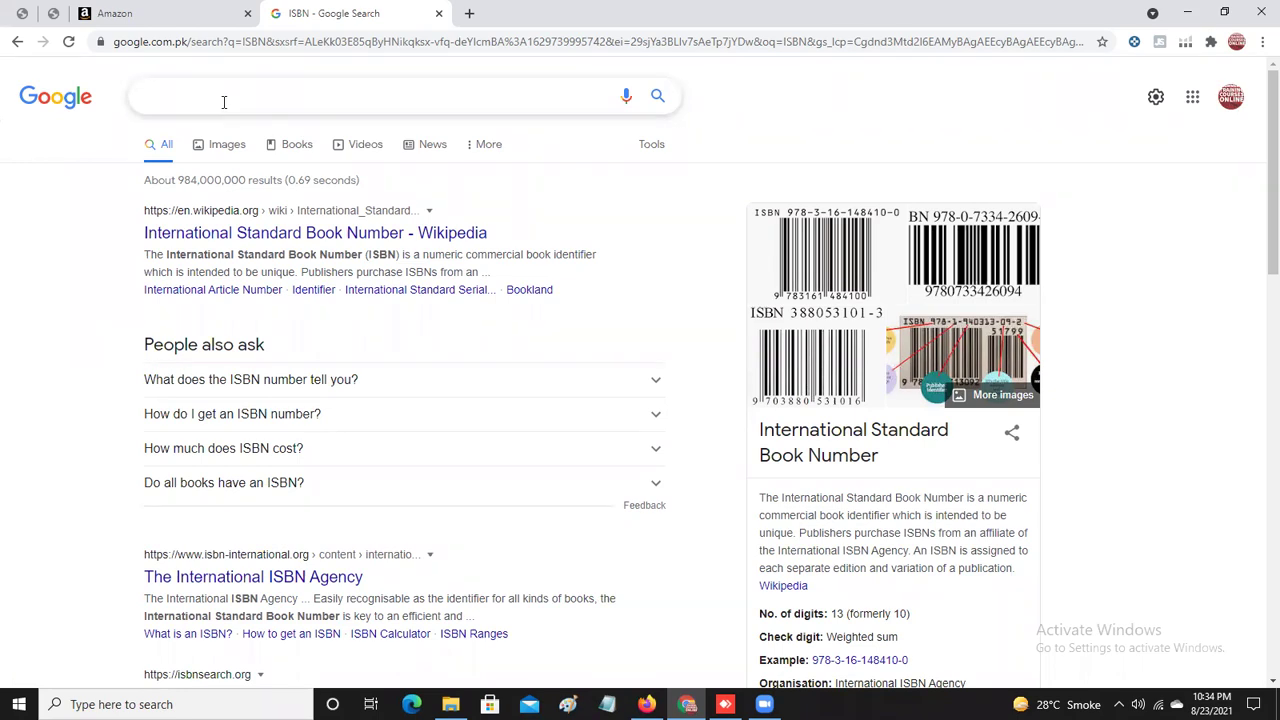
left_click(283, 44)
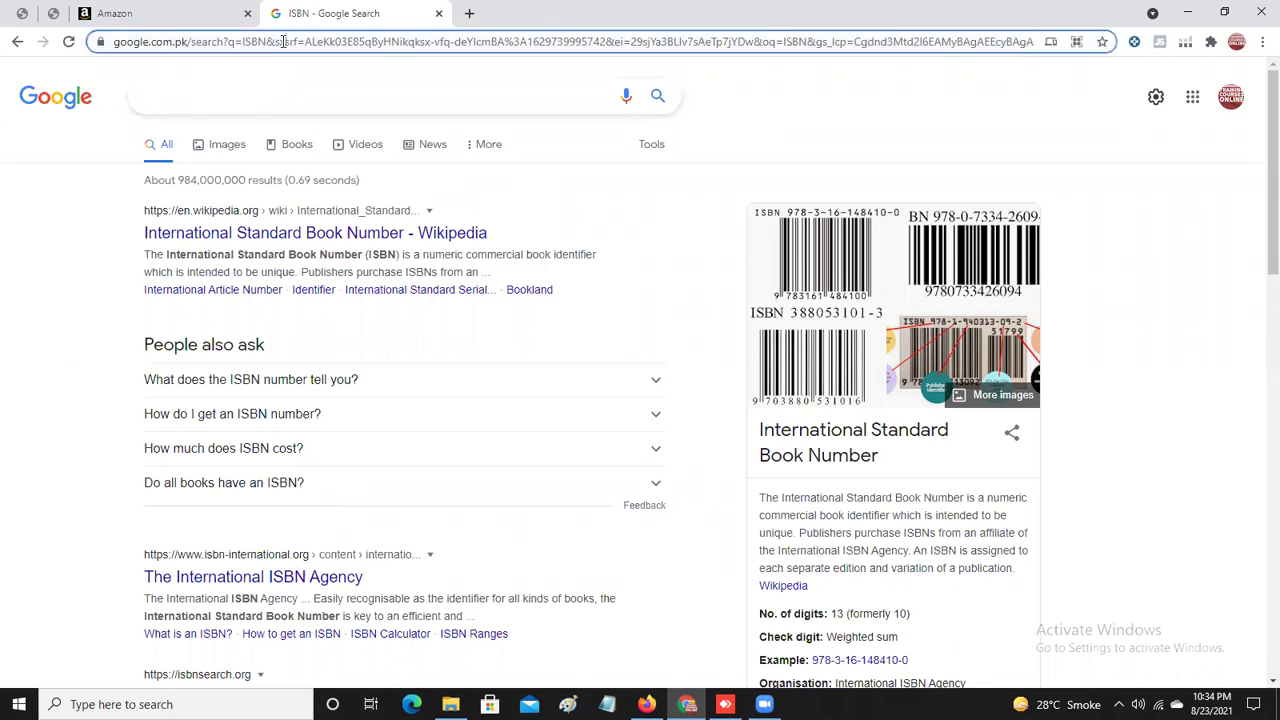
type("GS")
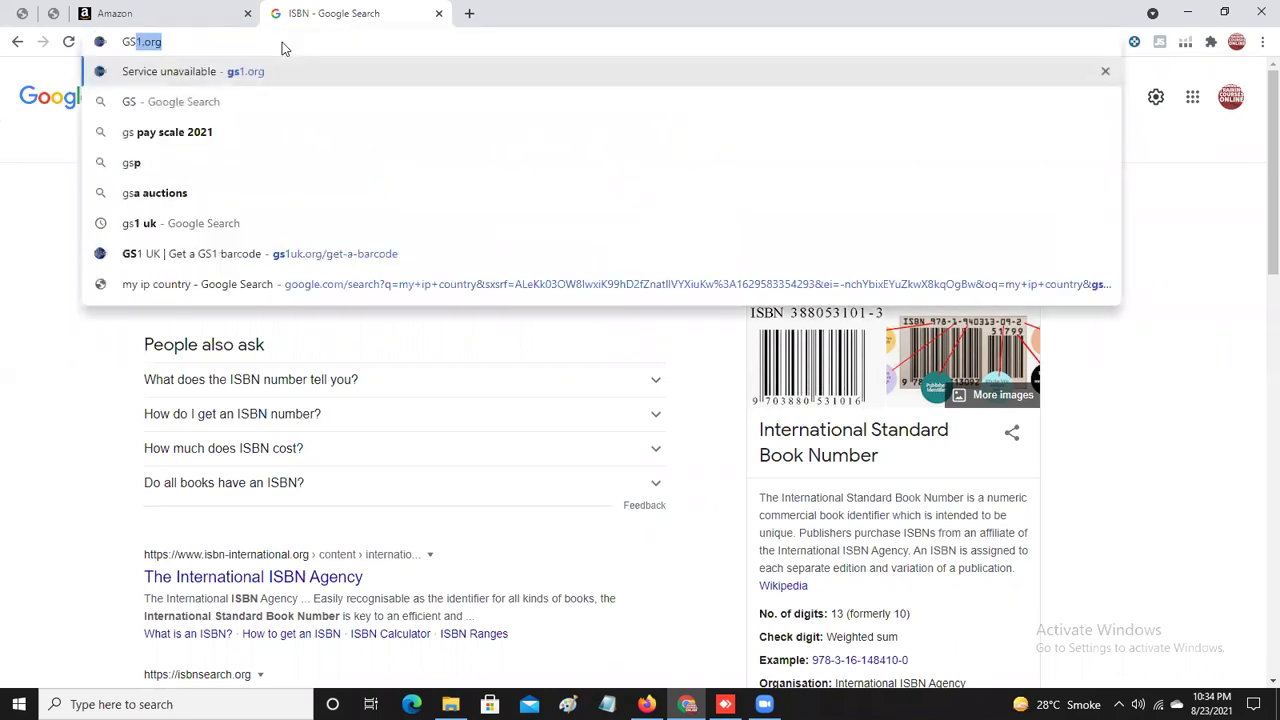
type("1")
key("Return")
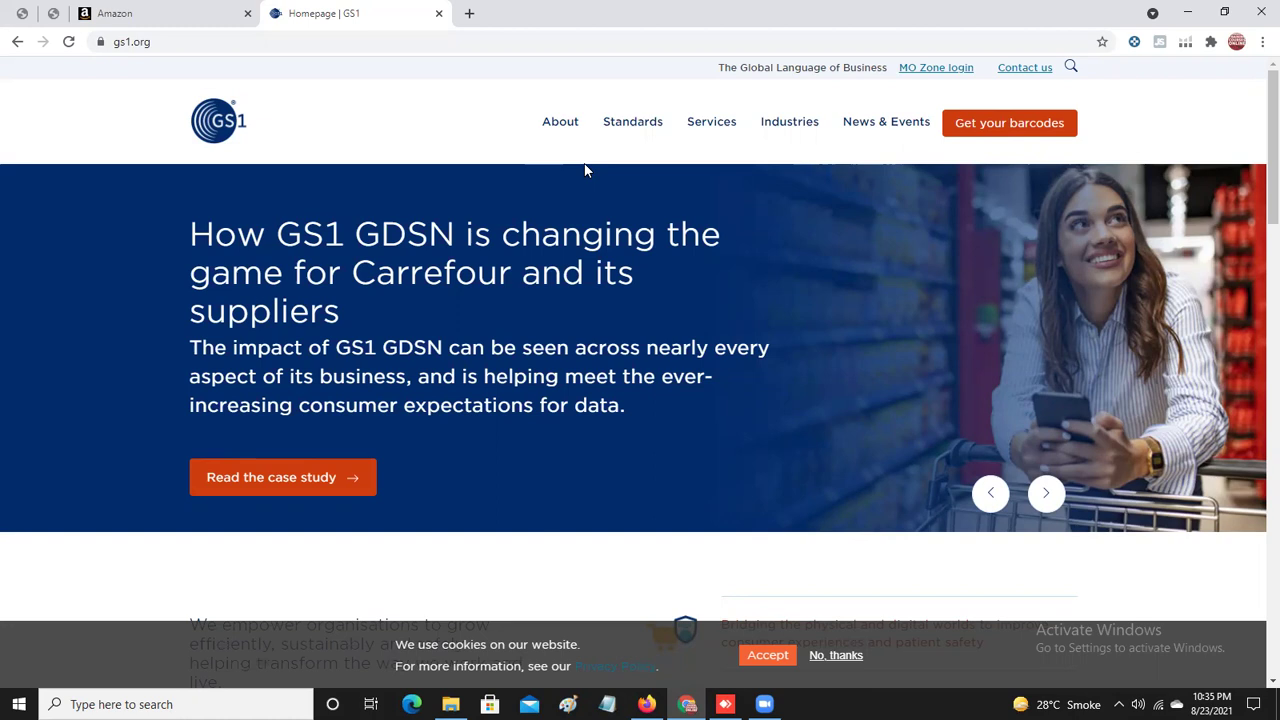
Search for SPEADYBARCODE in a new tab and open the non-sponsored speedybarcodes.com result.
mouse_move(790, 145)
left_click(471, 13)
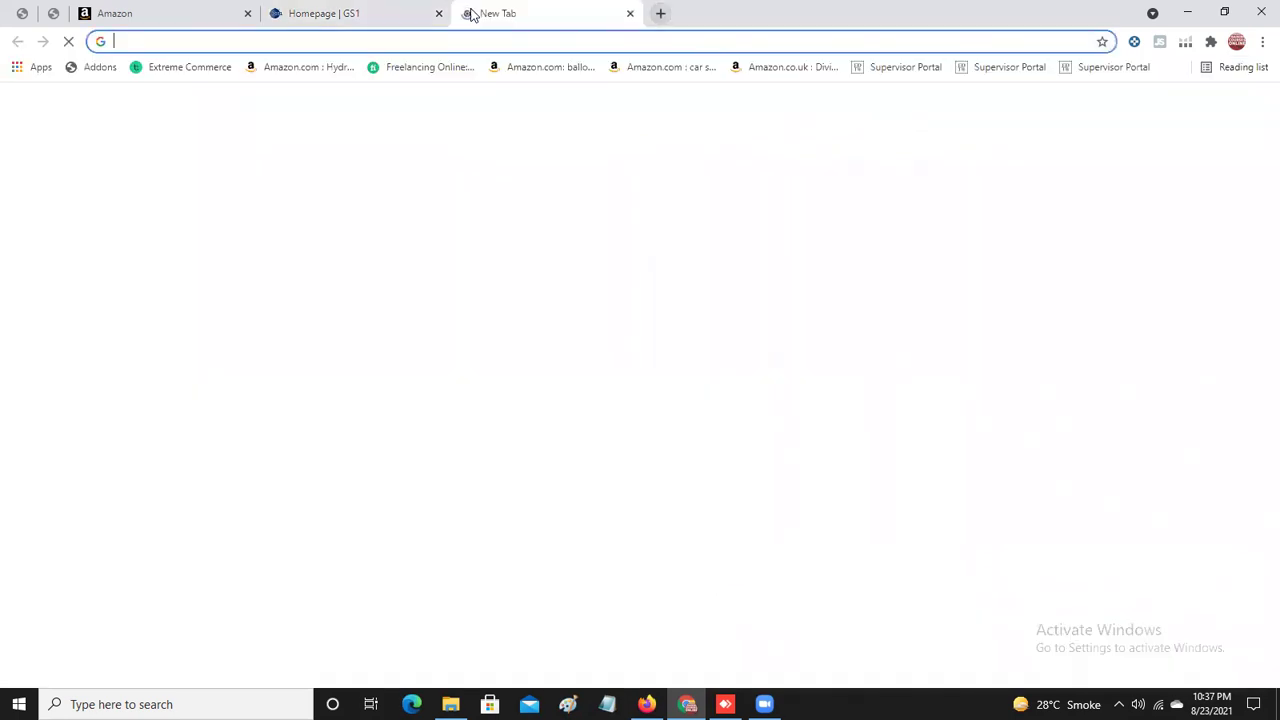
type("SPEADY")
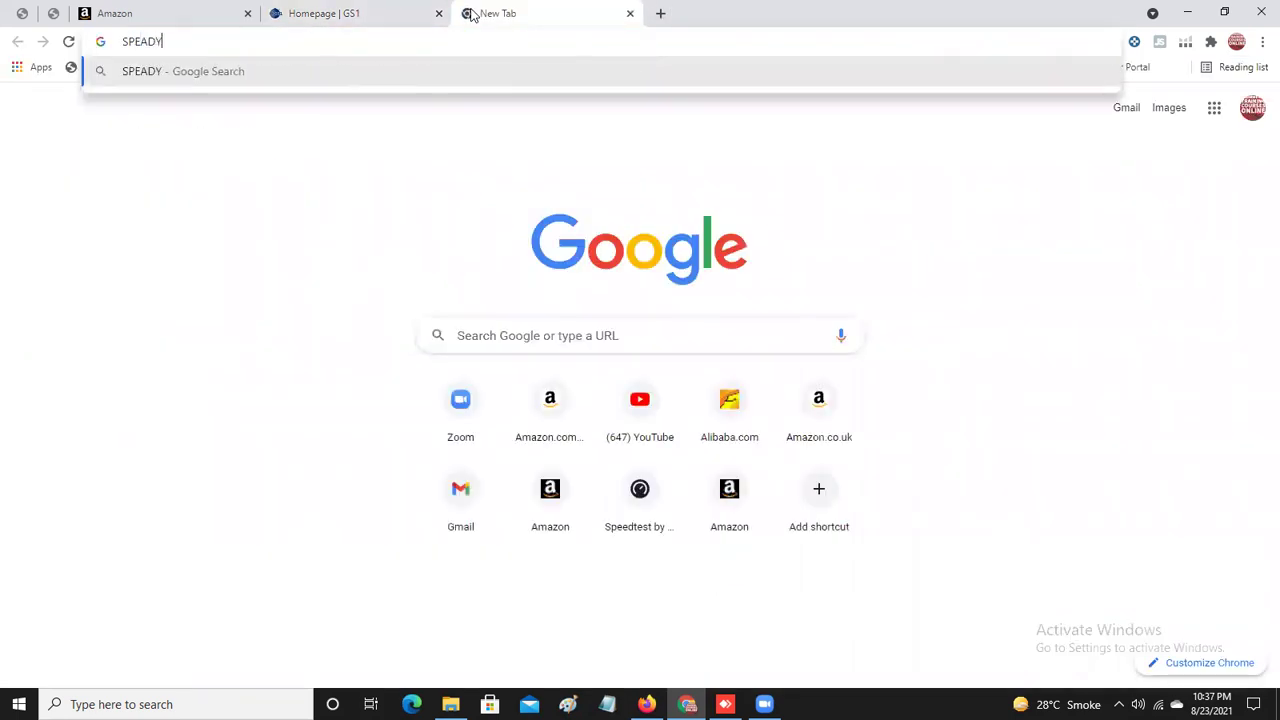
type("BARCODE")
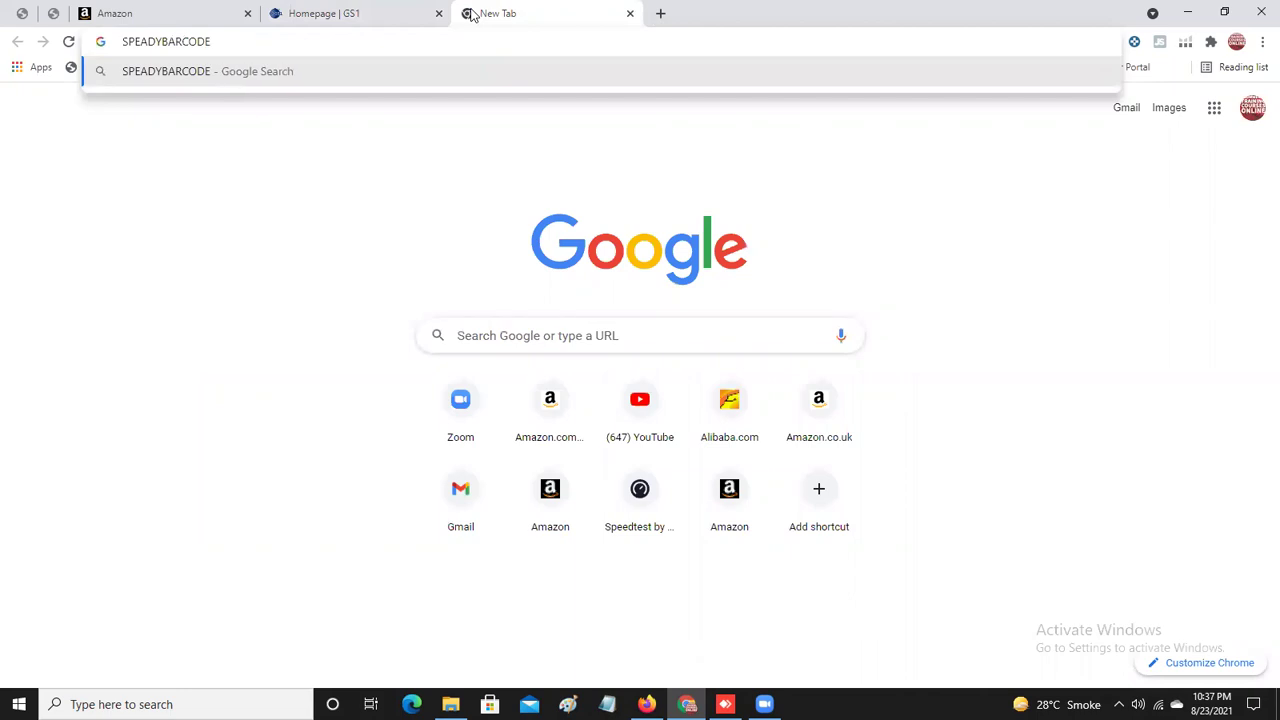
key("Return")
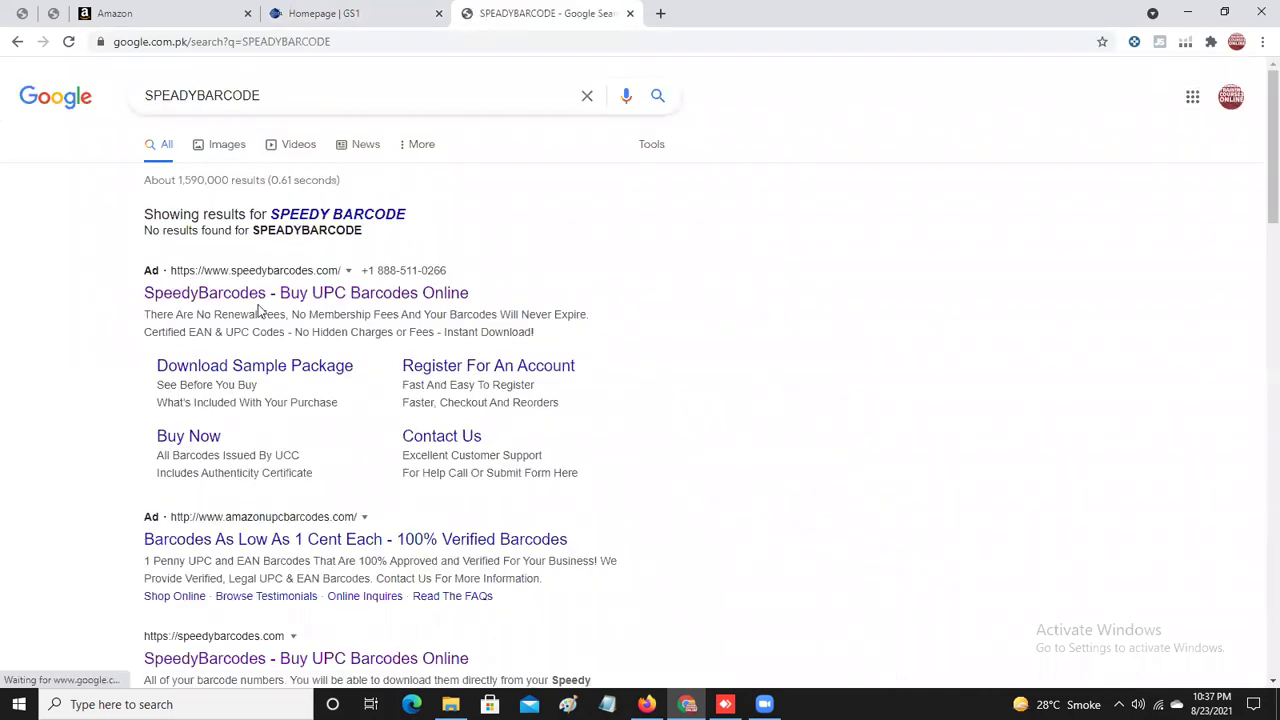
left_click(240, 660)
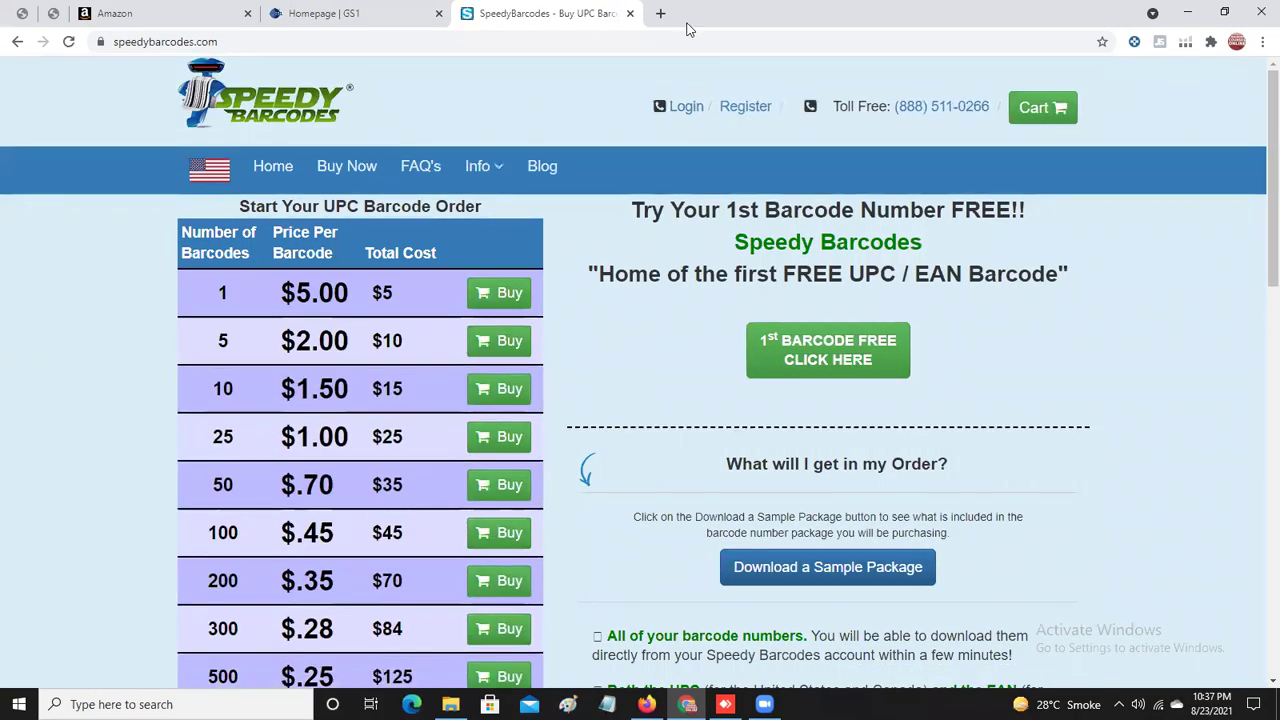
Search for NATIONWIDE BARCODE in another new tab and open the nationwidebarcode.com website.
type("NA")
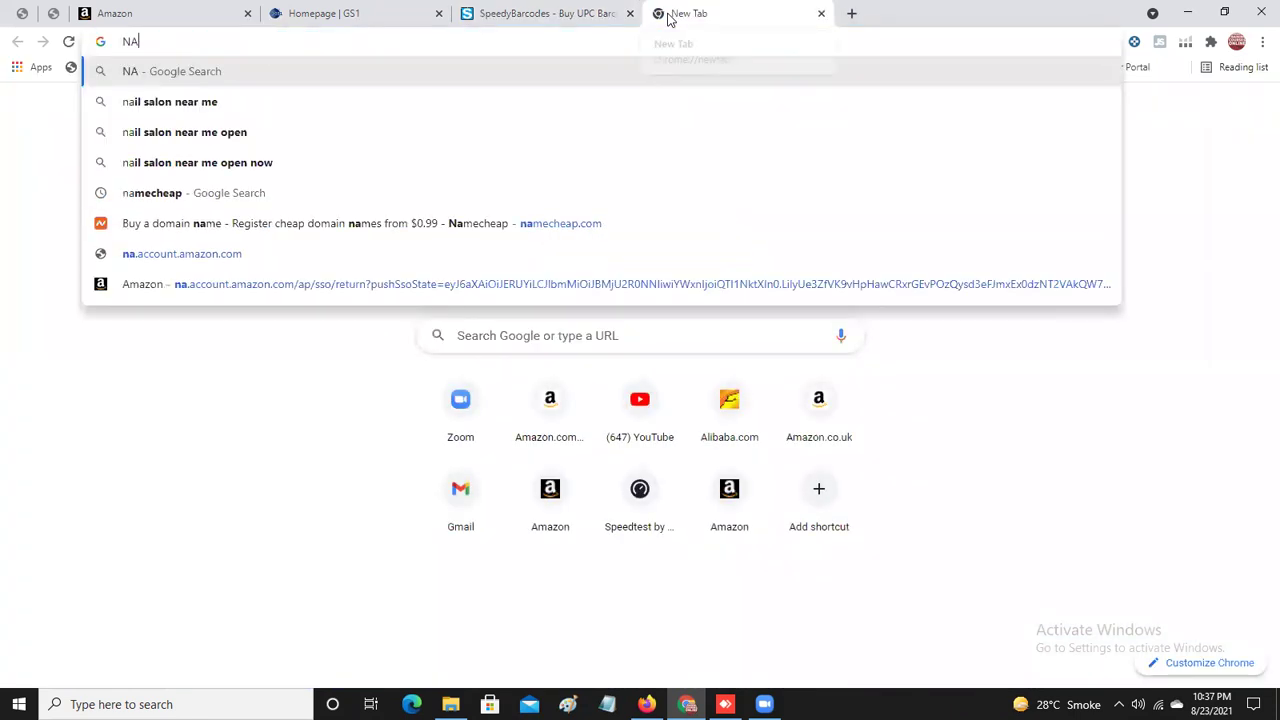
type("TIONWID")
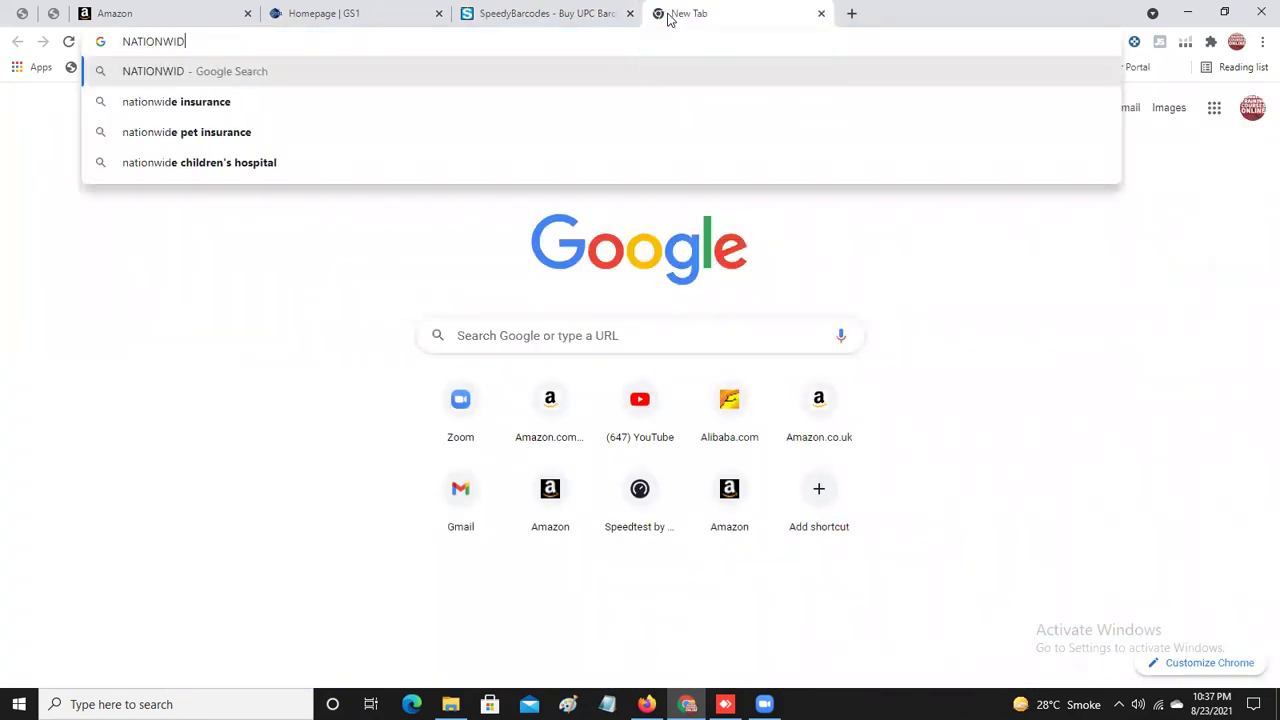
type("E BAR")
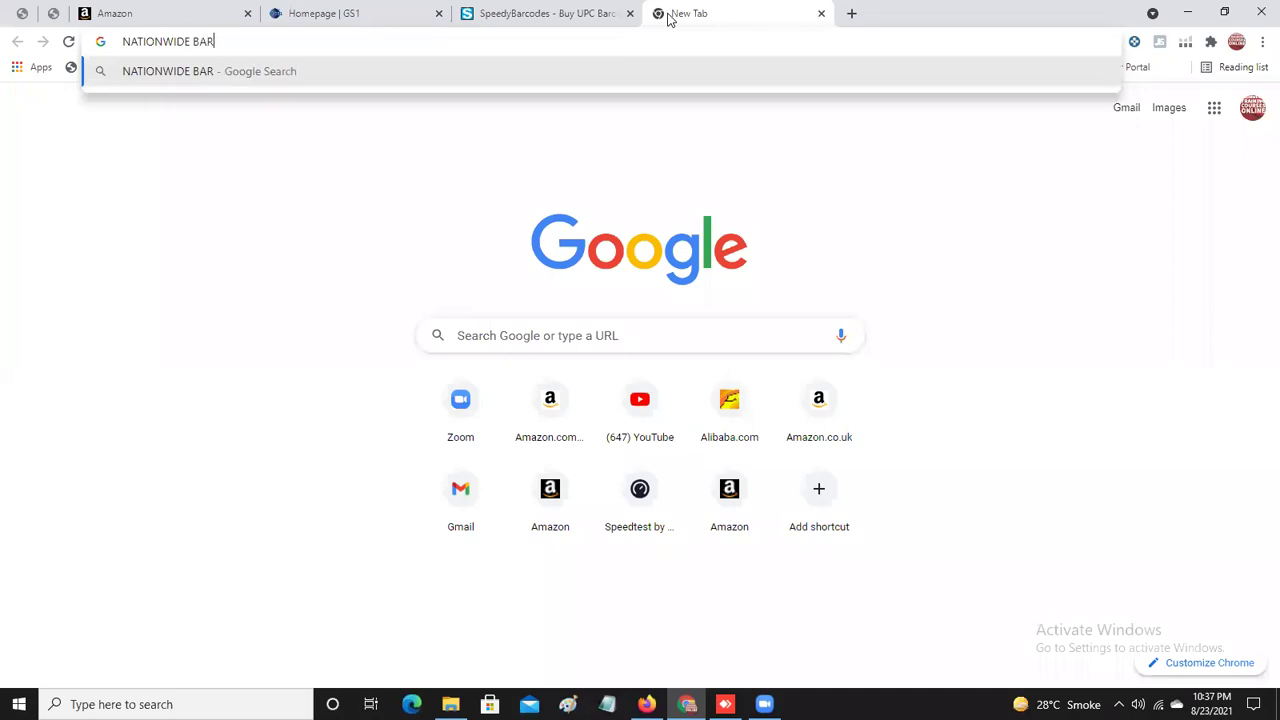
key("alt+space")
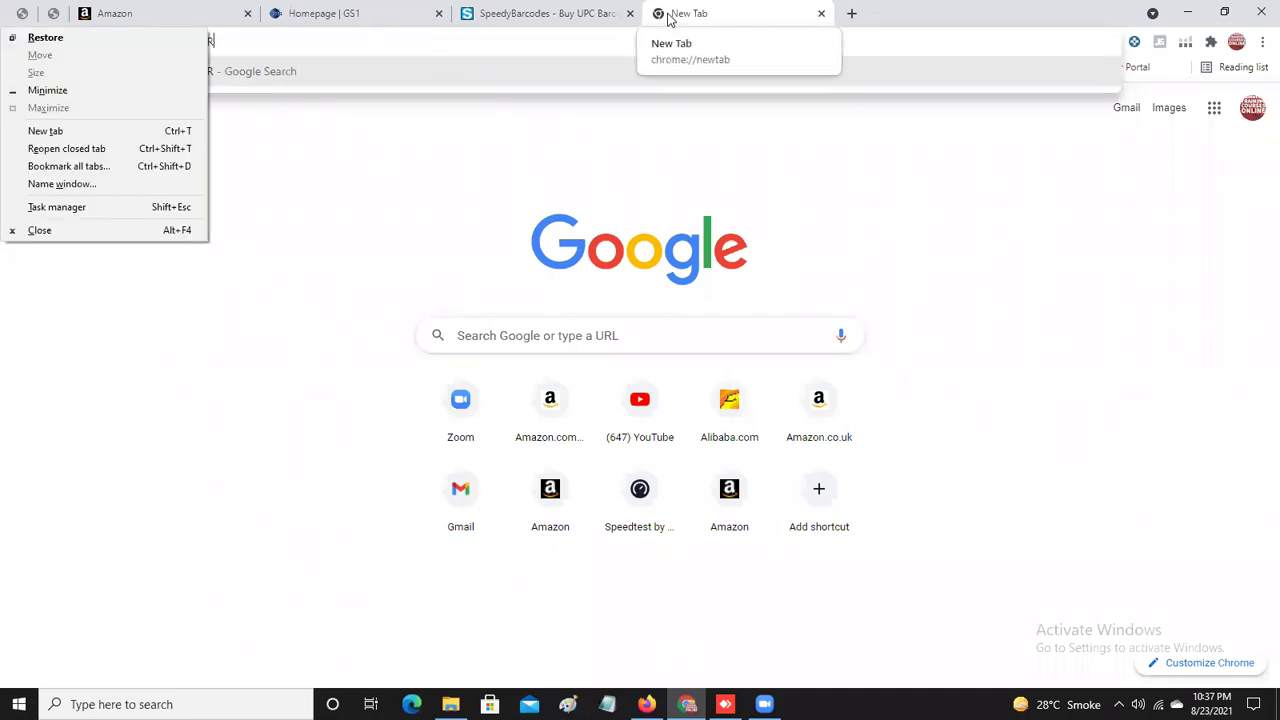
left_click(430, 43)
type("CODE")
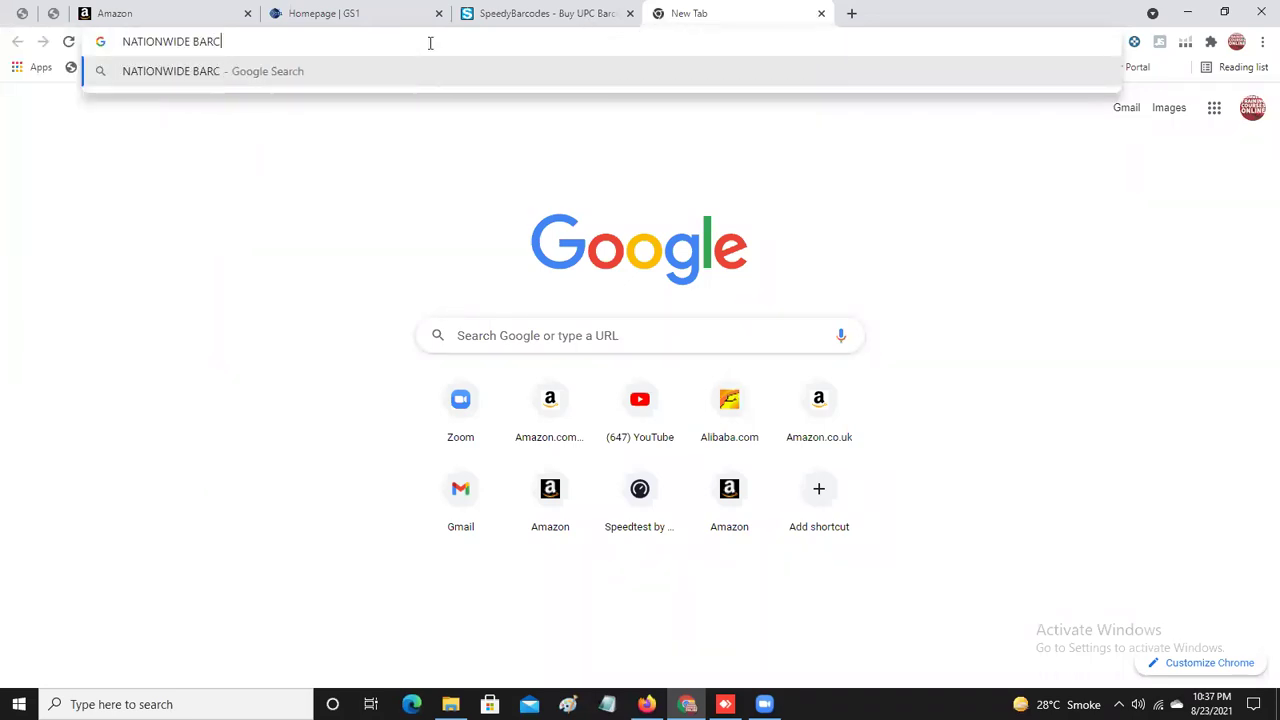
key("Return")
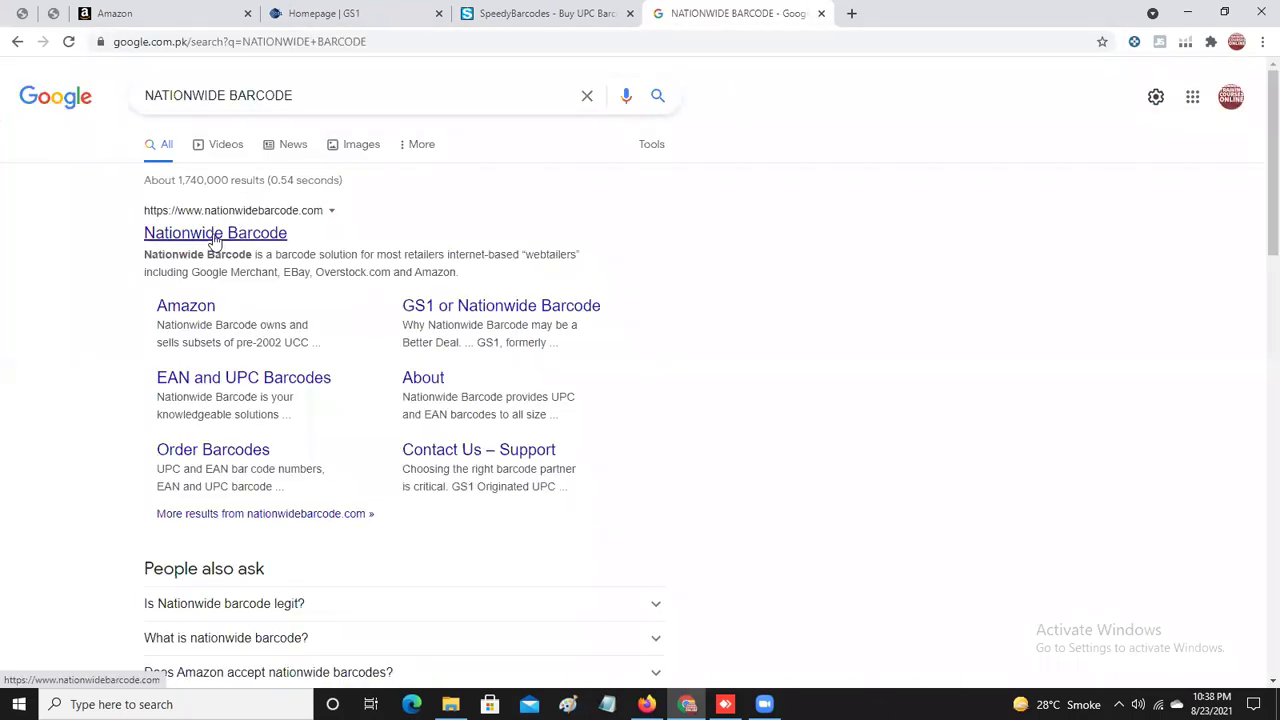
left_click(213, 240)
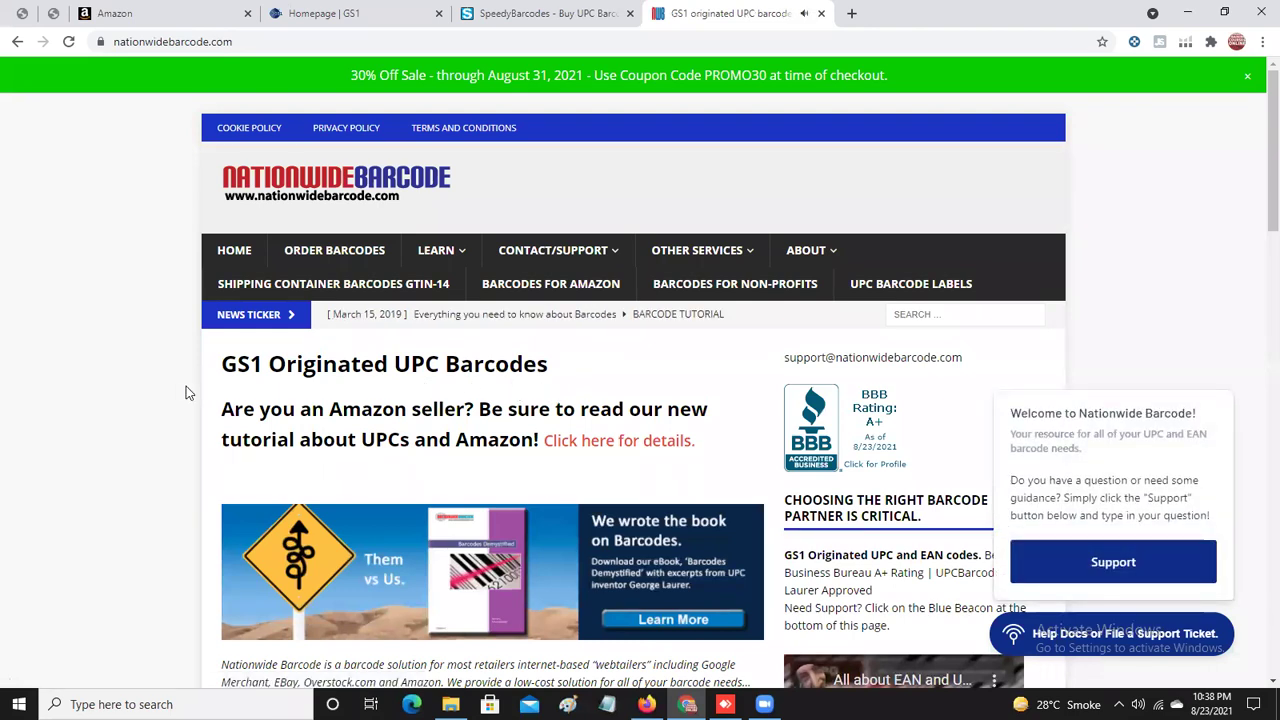
Compare the barcode offers on the open SpeedyBarcodes, GS1 and Nationwide Barcode sites.
left_click(513, 14)
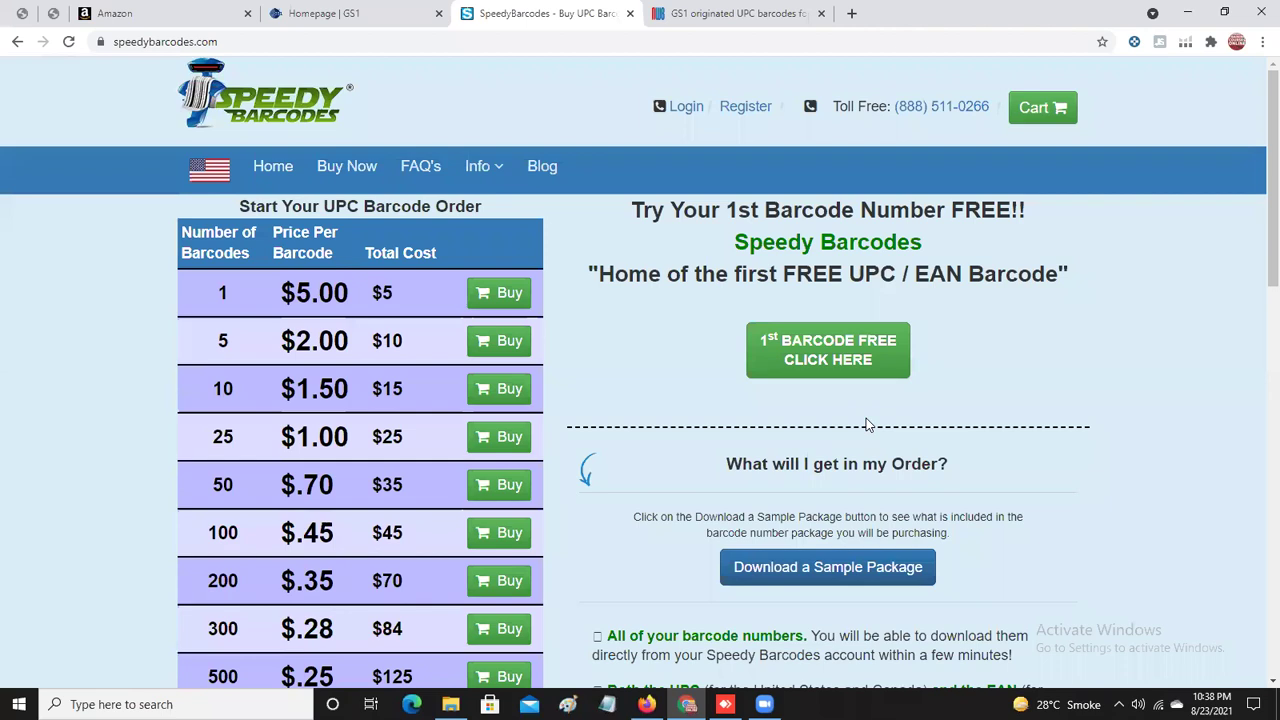
left_click(352, 14)
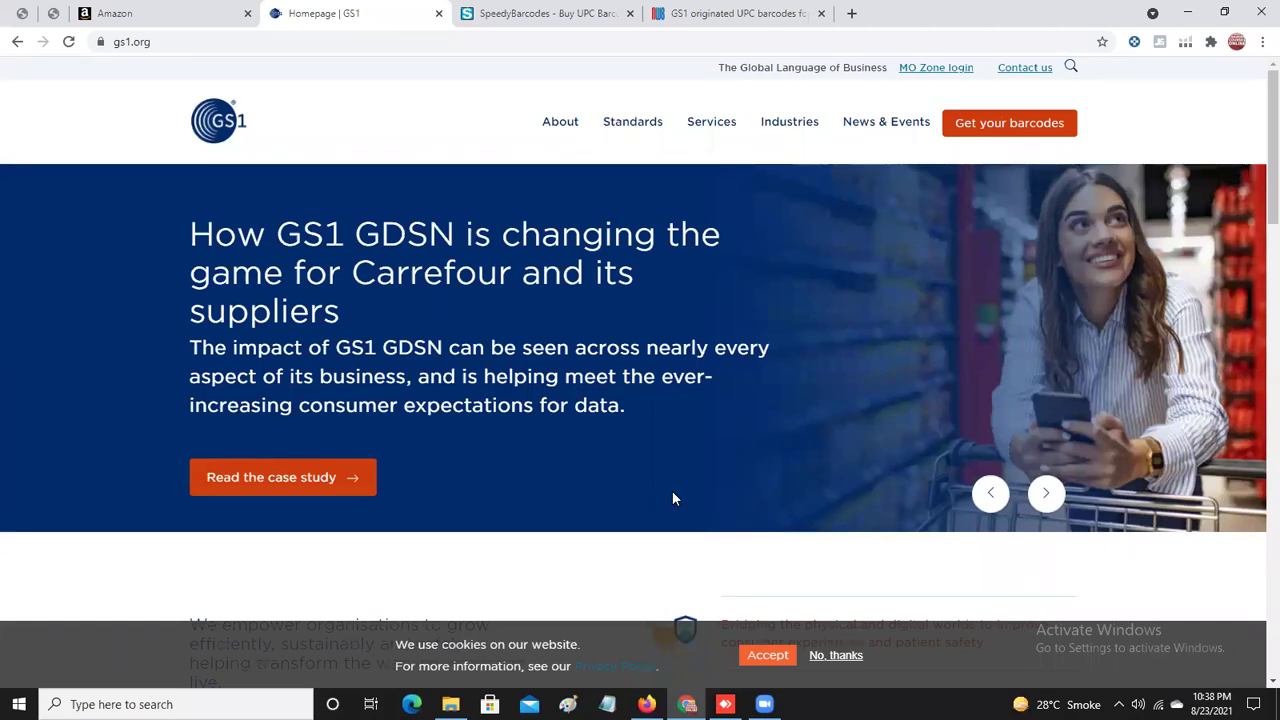
left_click(508, 12)
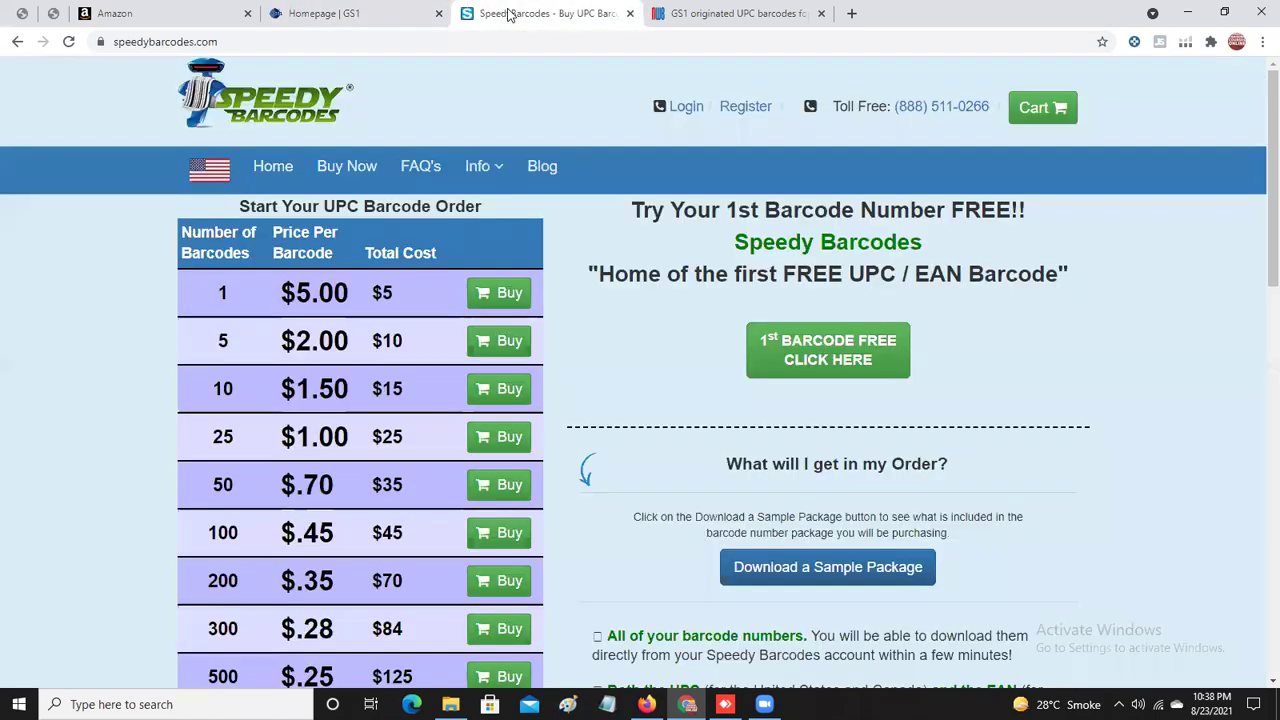
left_click(714, 8)
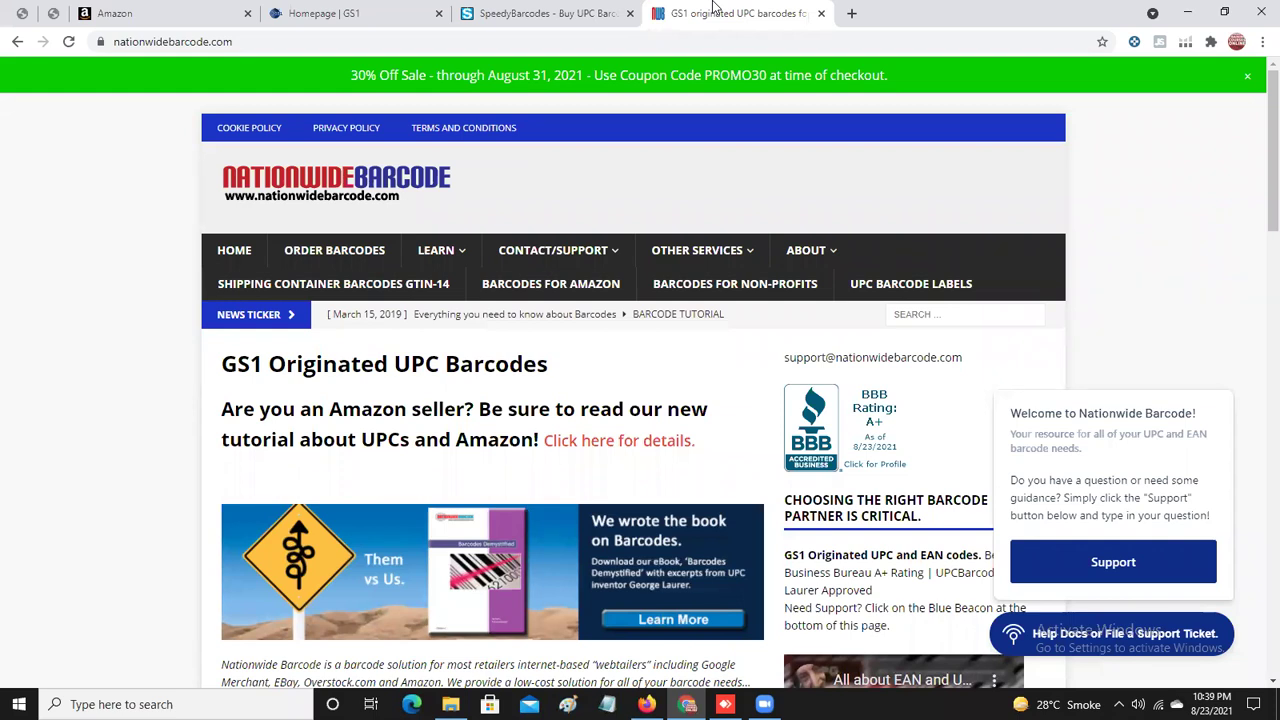
left_click(541, 14)
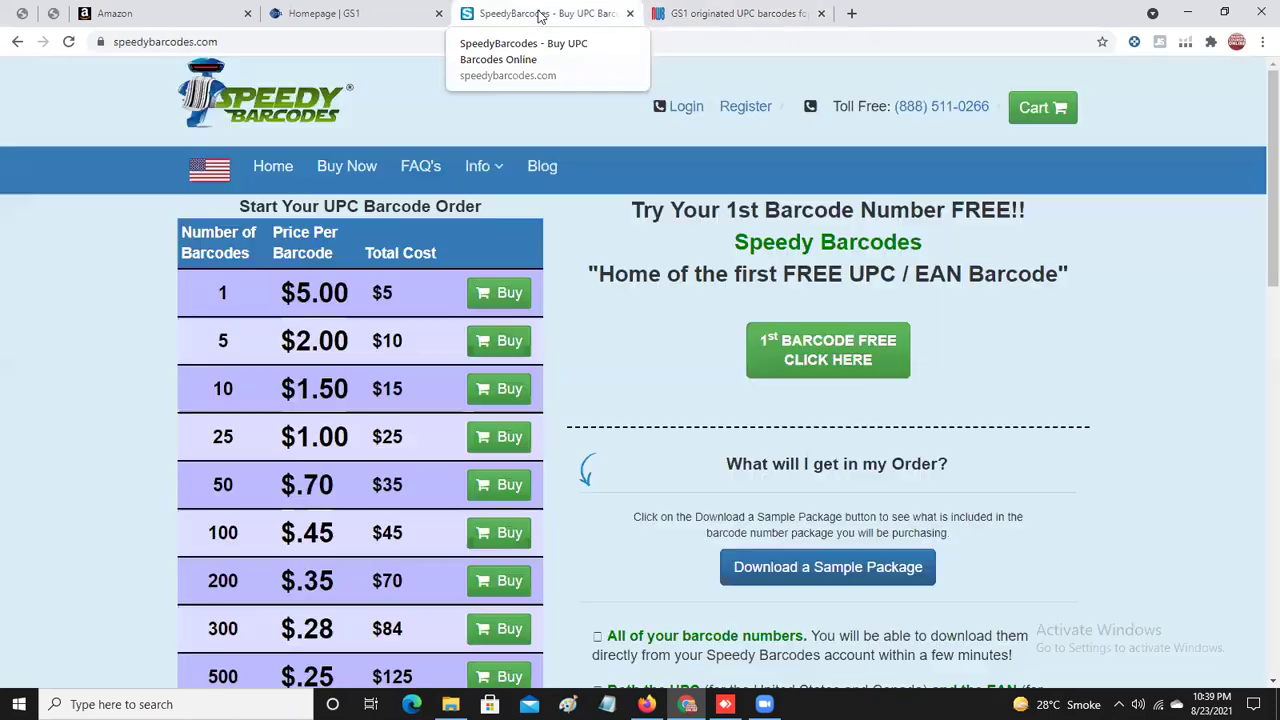
left_click(383, 12)
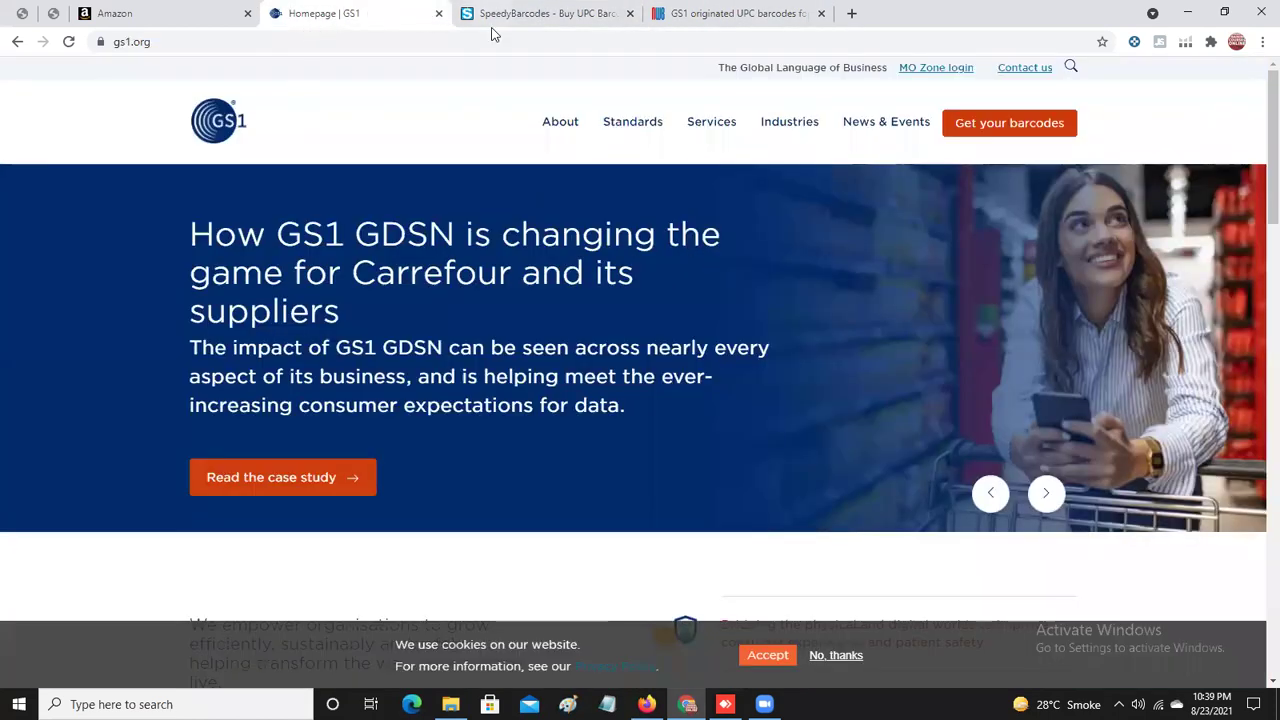
left_click(600, 13)
left_click(700, 12)
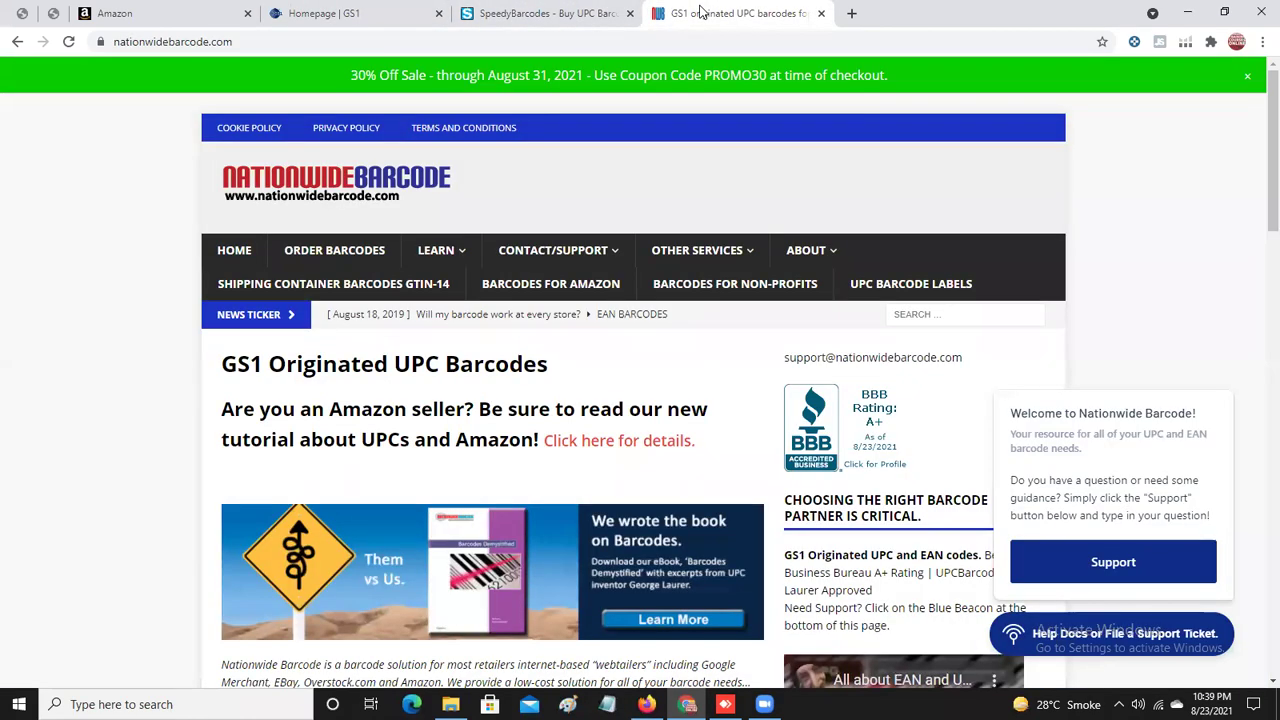
left_click(607, 15)
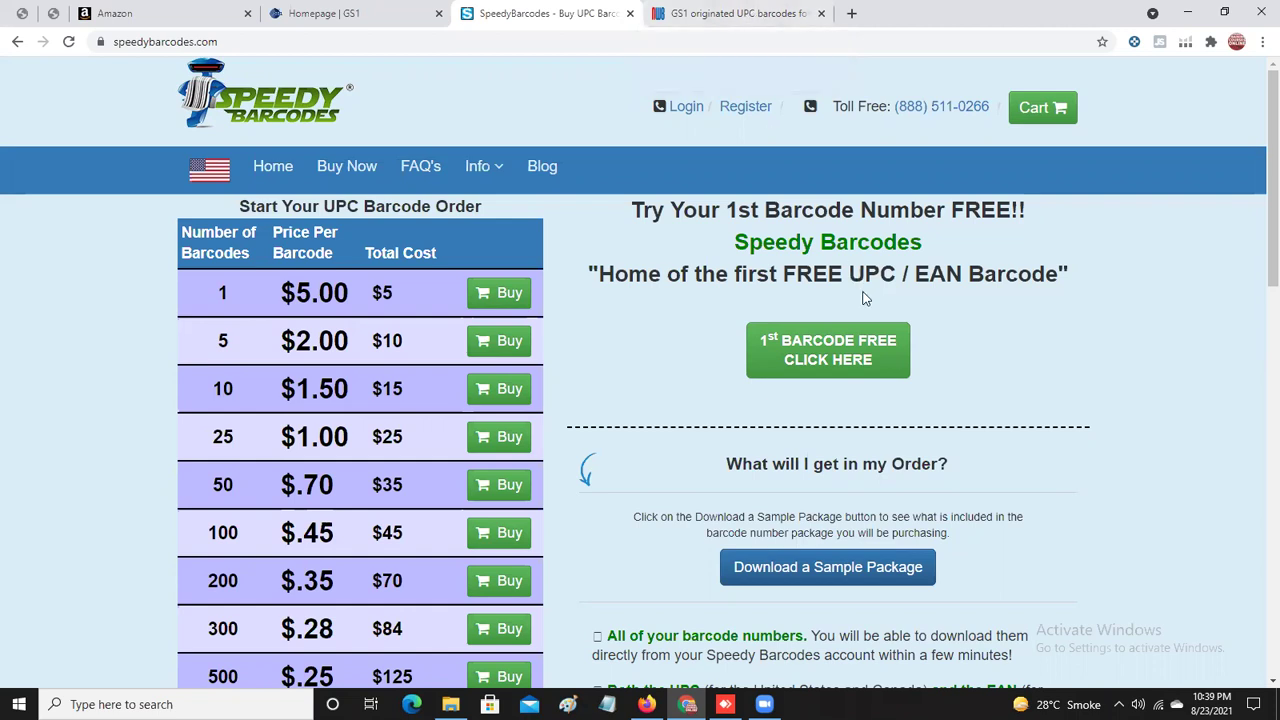
Return to the GS1 homepage and view its "Need a barcode?" section.
left_click(332, 20)
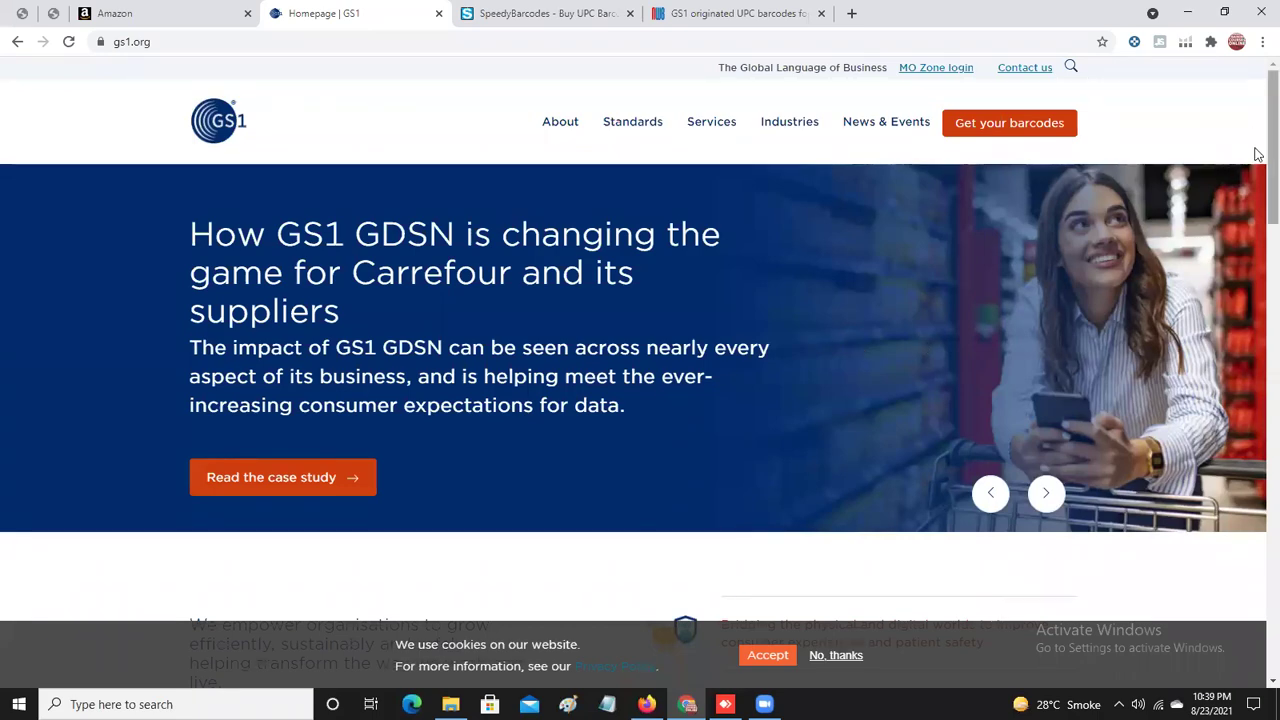
scroll(1257, 140, "down", 4)
scroll(1257, 155, "down", 9)
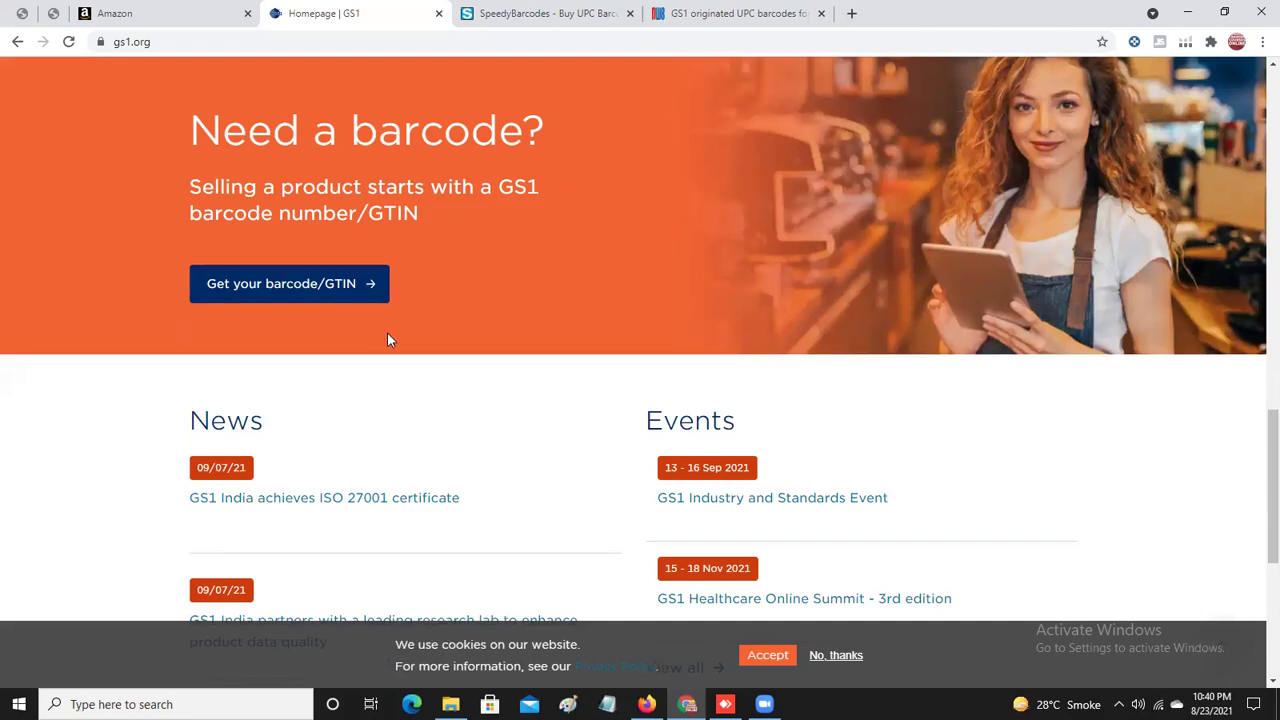
Search Google for GTIN in a new tab.
left_click(851, 13)
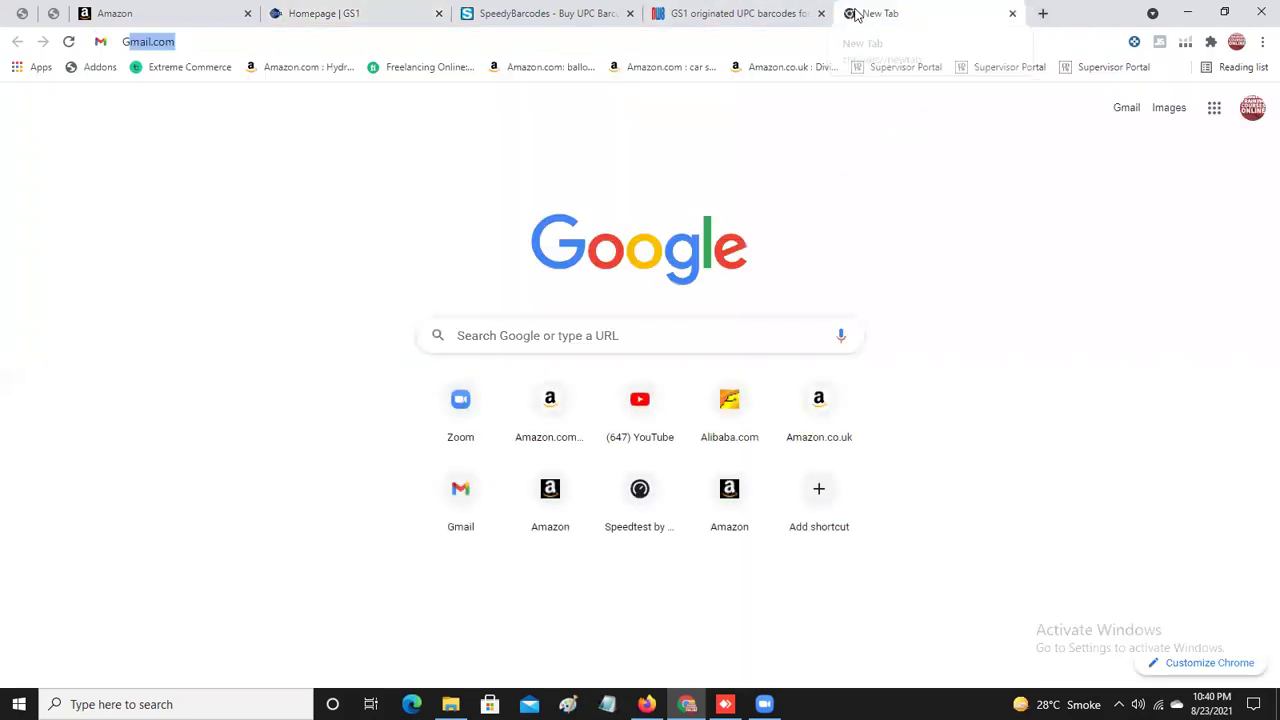
type("GTIN")
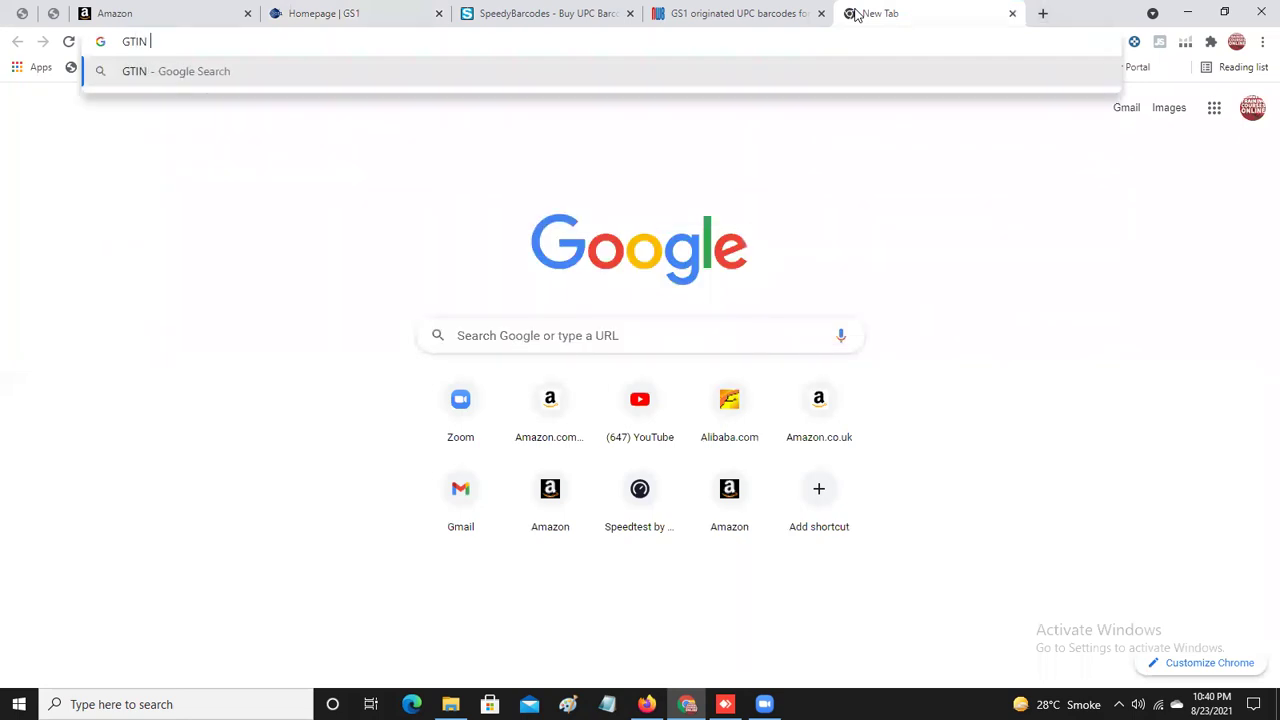
key("Return")
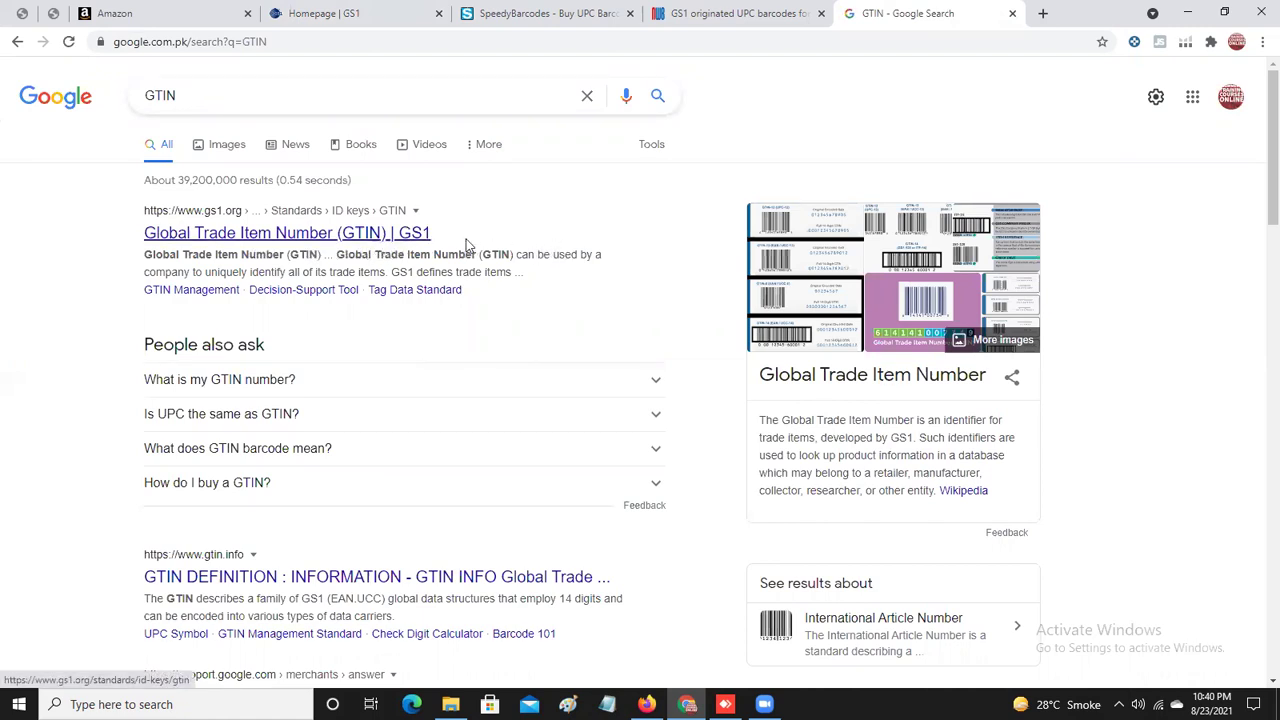
Revisit the Nationwide Barcode homepage, and look through the GS1 homepage from its footer links up to its header.
left_click(712, 12)
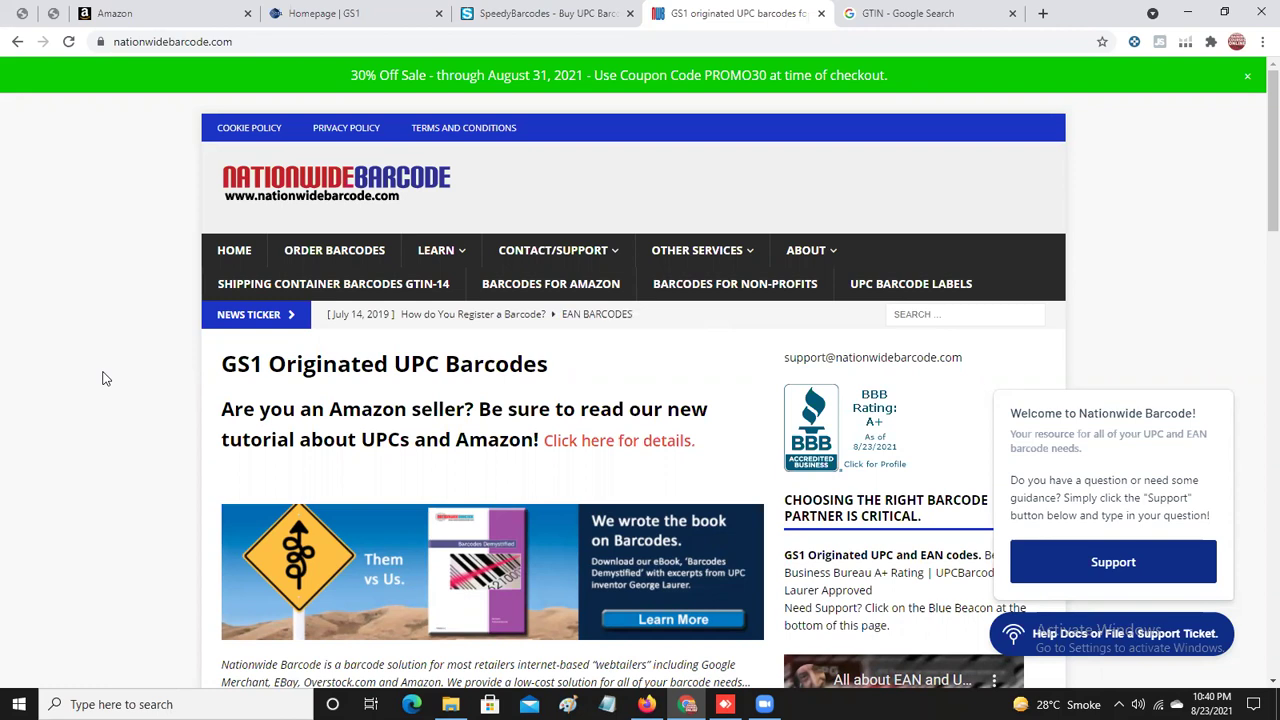
left_click(382, 13)
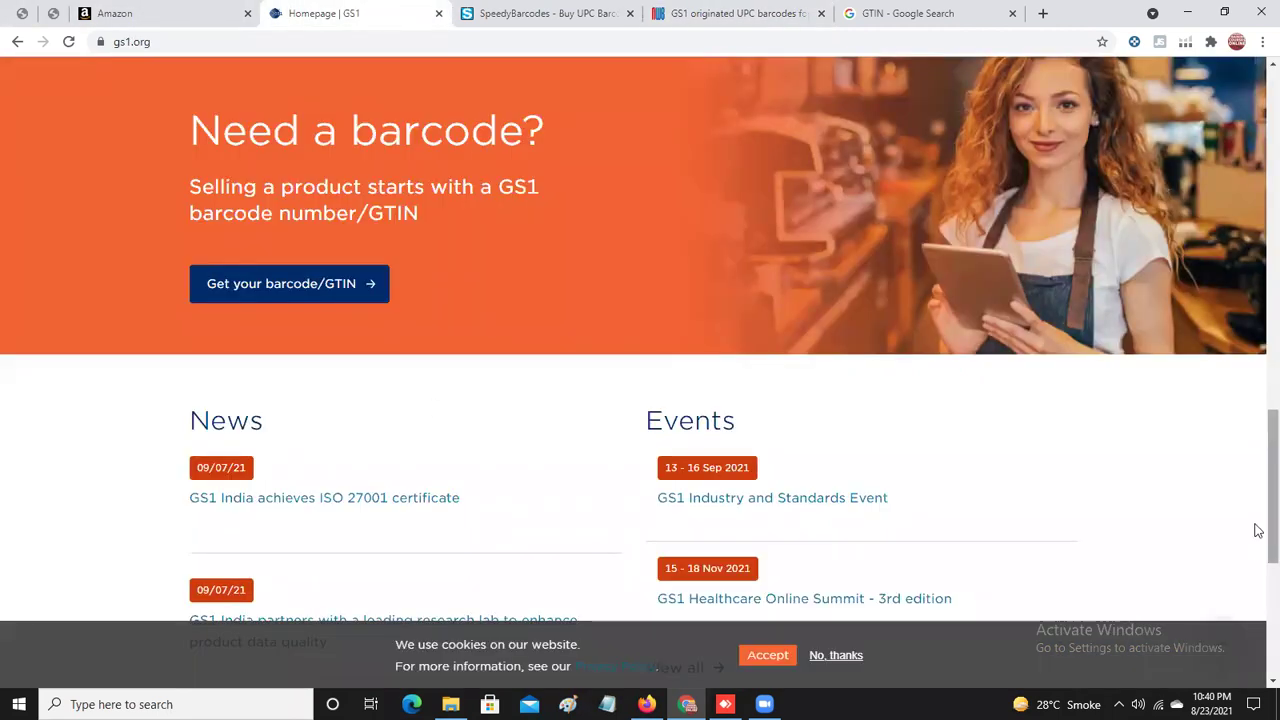
left_click_drag(1258, 530, 1258, 657)
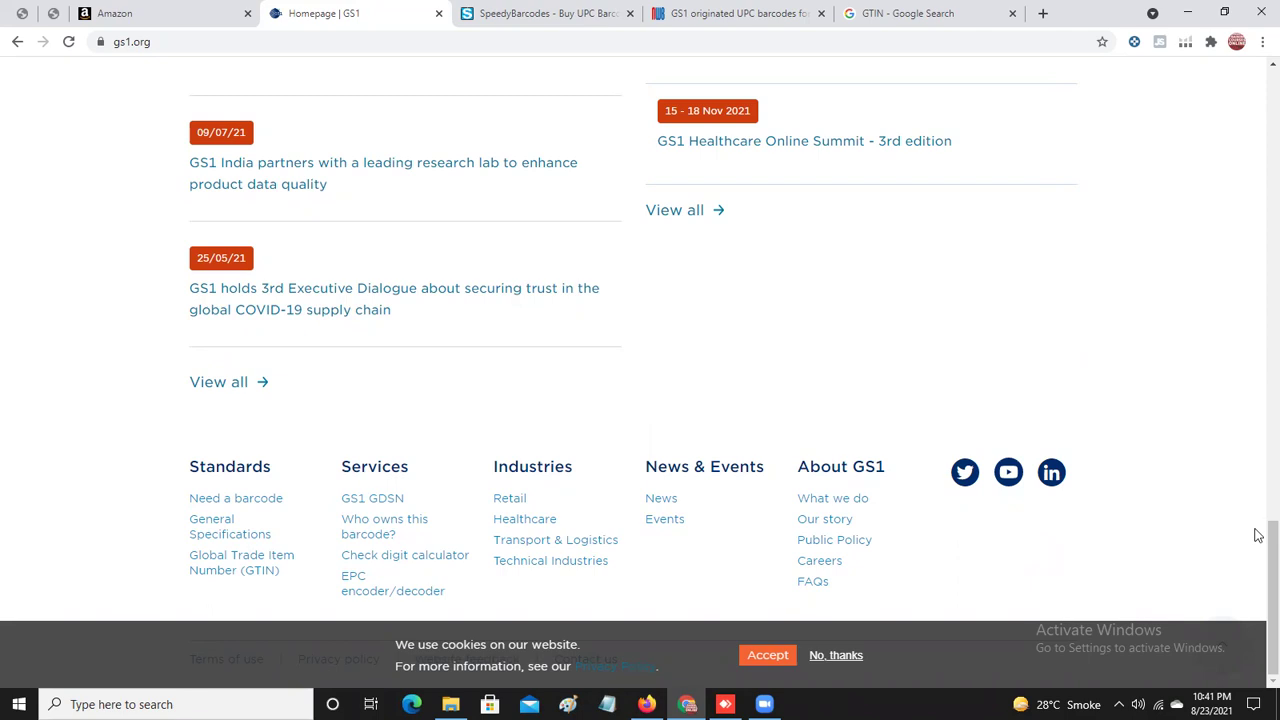
scroll(1258, 501, "up", 2)
scroll(1258, 501, "up", 15)
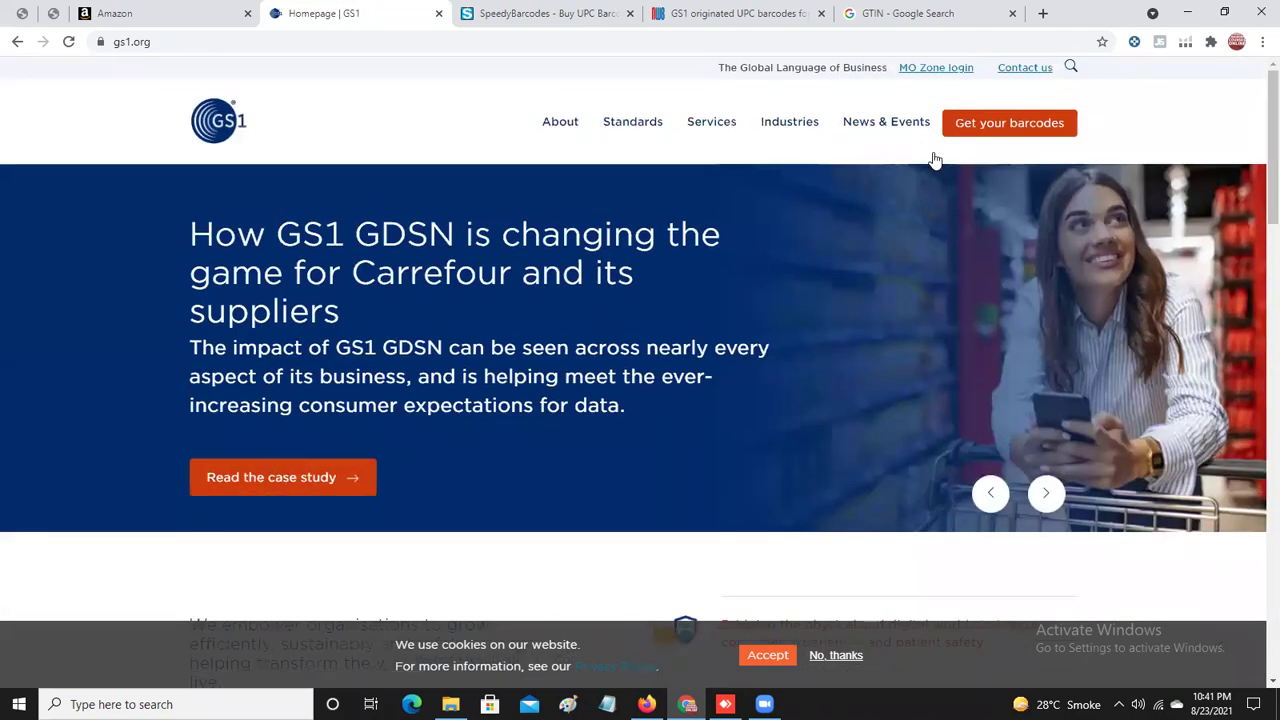
mouse_move(876, 125)
mouse_move(660, 127)
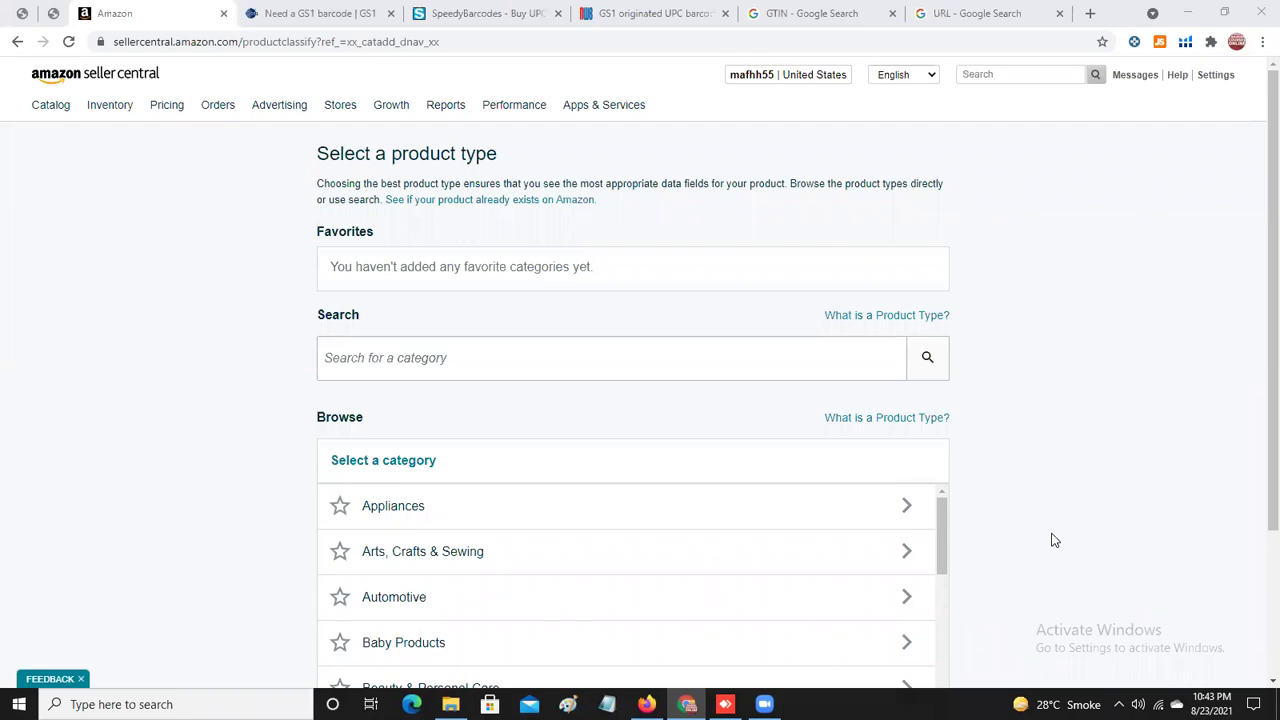
Check the UPC barcode price list on SpeedyBarcodes and return to Seller Central's product type selection page.
left_click(473, 14)
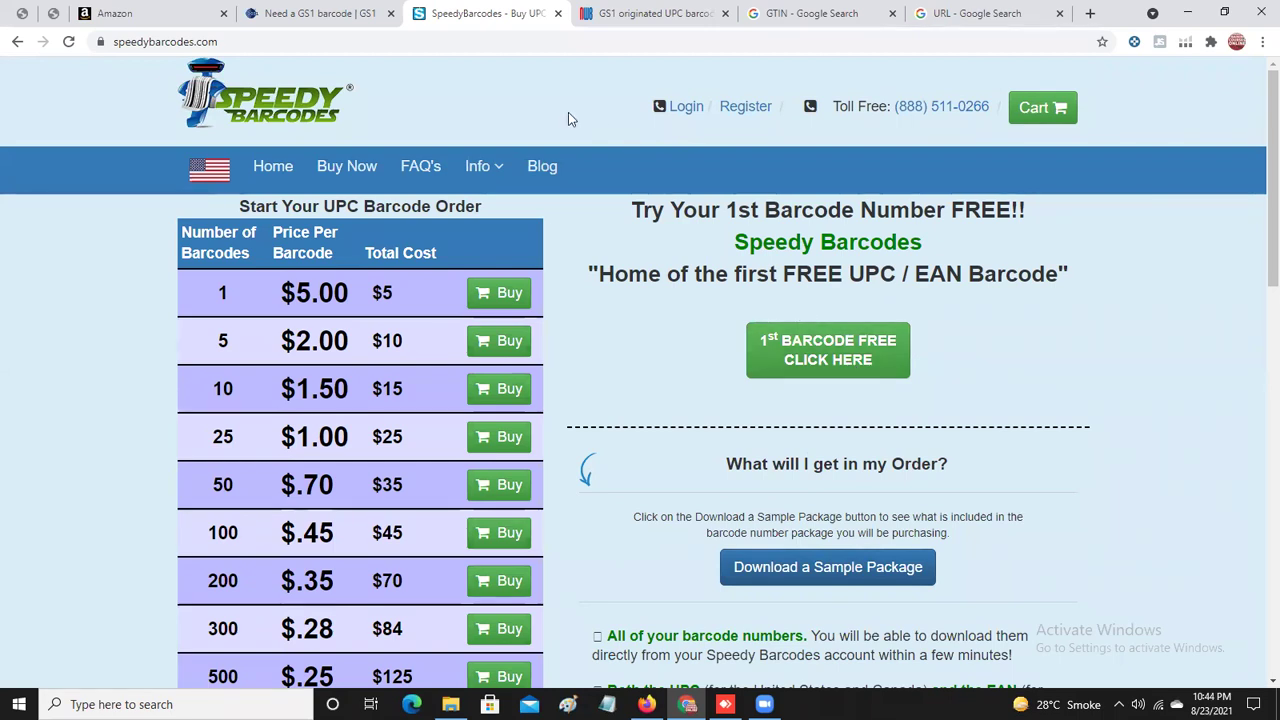
left_click(140, 13)
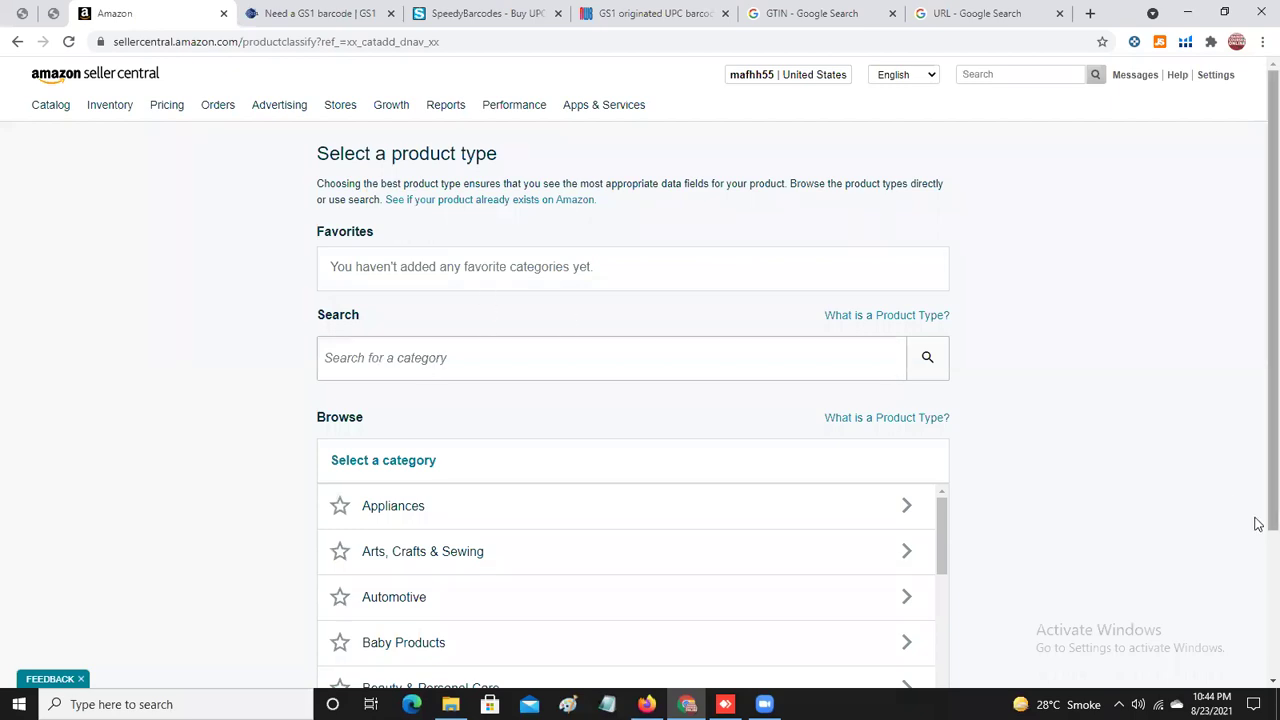
mouse_move(1257, 509)
left_mouse_down()
mouse_move(1259, 680)
mouse_move(1257, 486)
left_mouse_up()
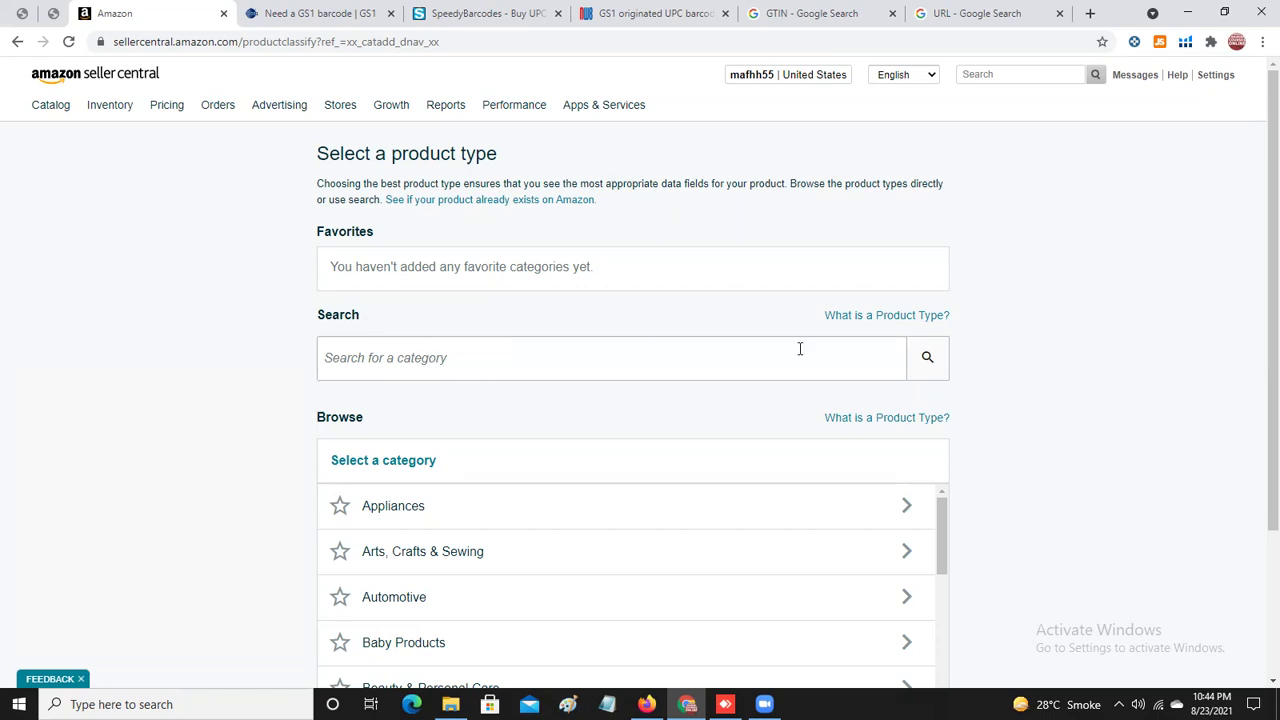
Search the product types for ICE CUBE TRAY.
left_click(446, 359)
type("ICE CUBE TRAY")
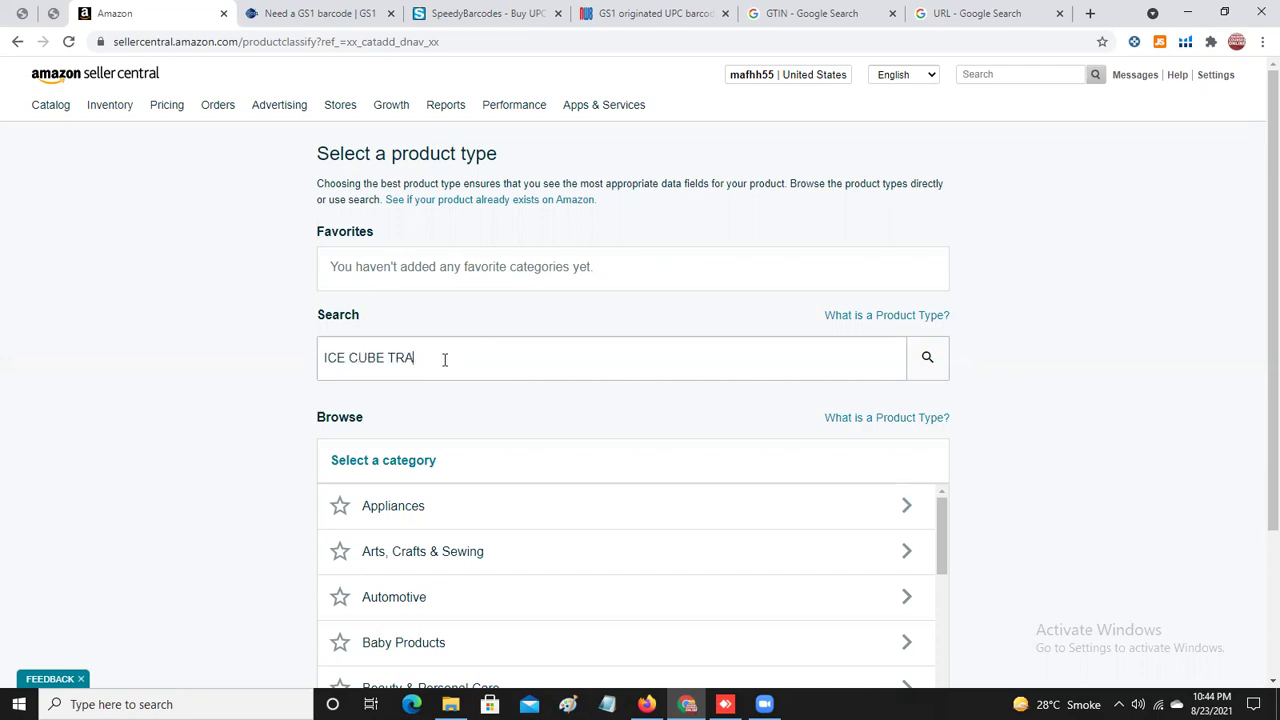
left_click(927, 357)
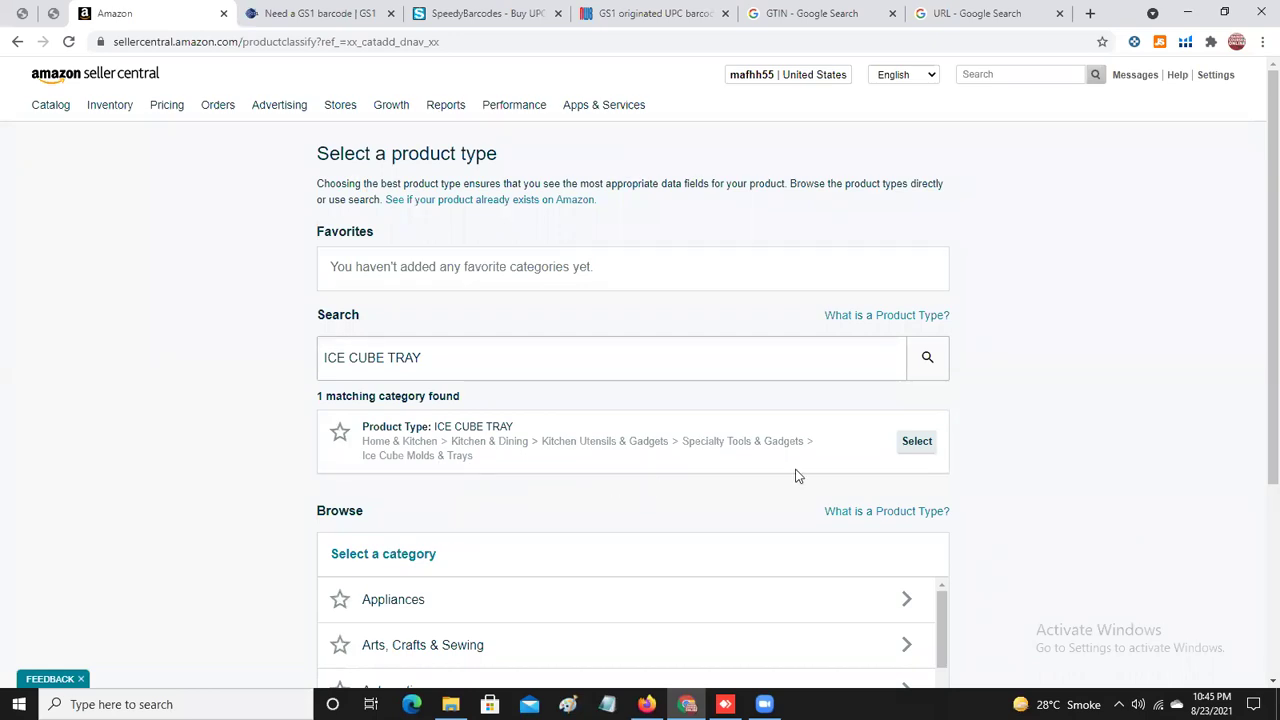
left_click(916, 450)
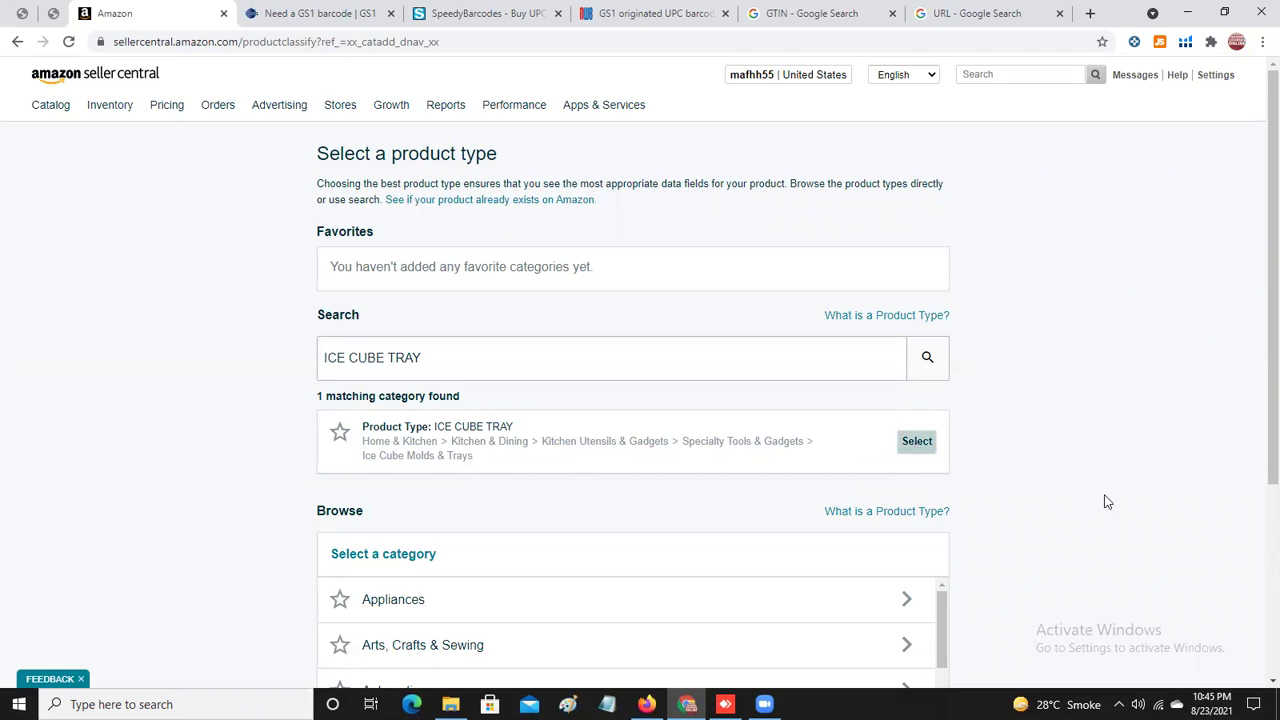
Look through the full category list and browse into Home & Kitchen > Kitchen & Dining.
left_click_drag(1260, 483, 1258, 634)
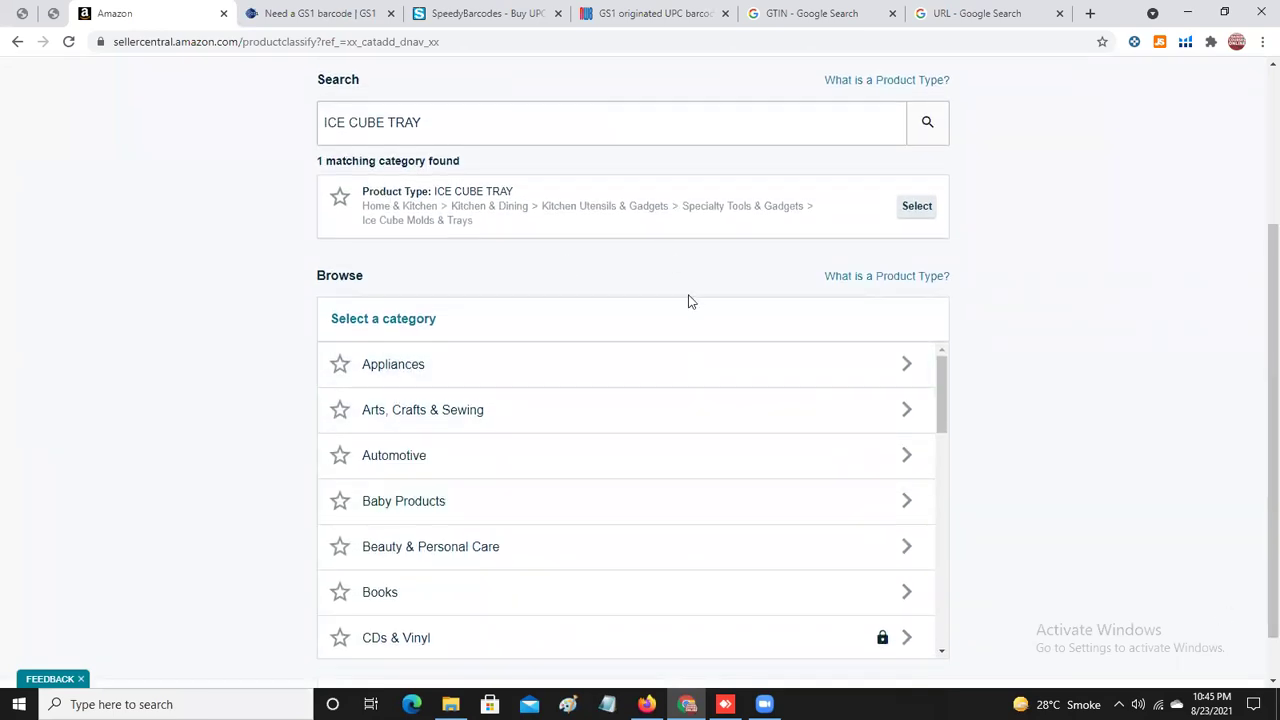
left_click_drag(1258, 552, 1257, 589)
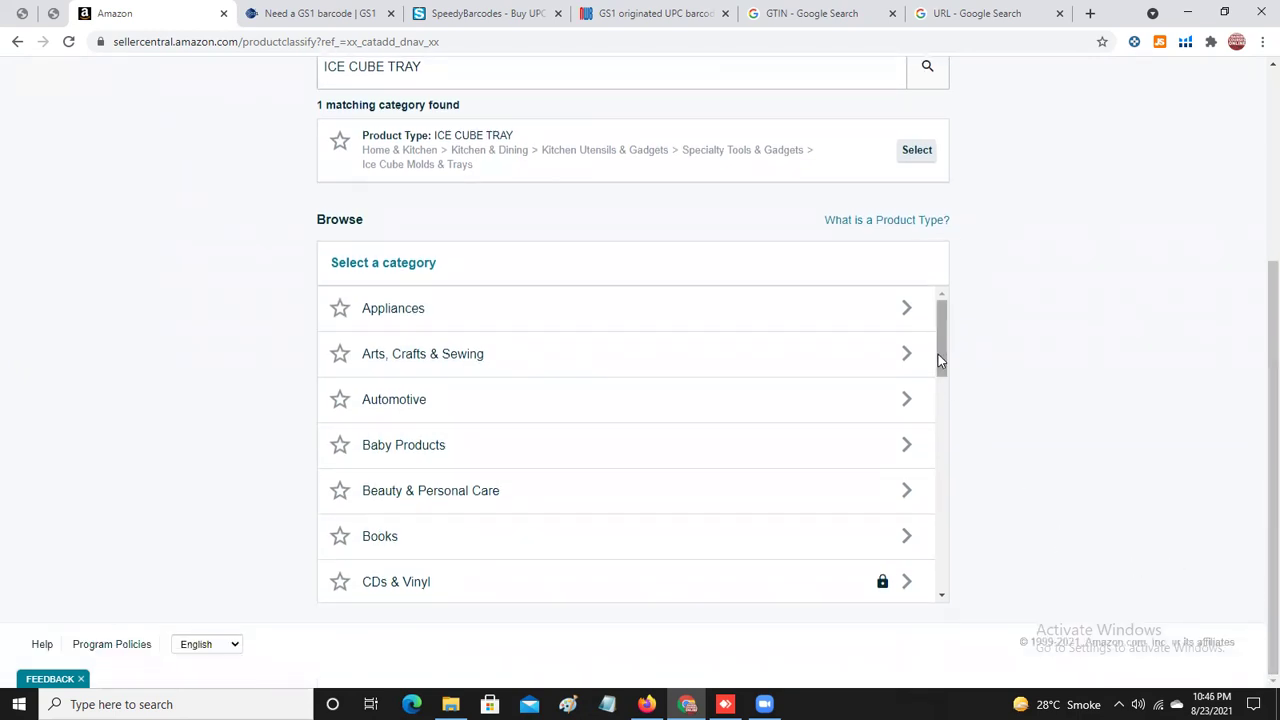
left_click_drag(941, 354, 947, 403)
scroll(951, 434, "down", 2)
scroll(949, 420, "up", 3)
scroll(949, 424, "down", 6)
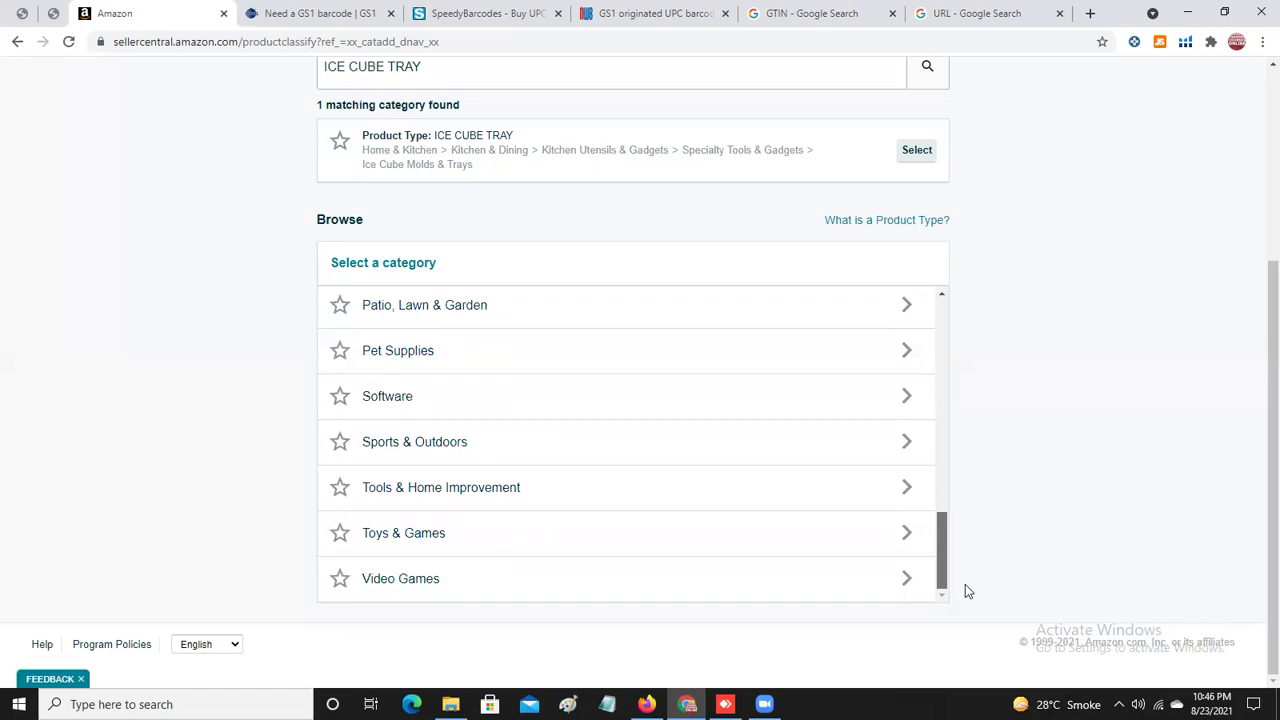
left_click_drag(951, 563, 946, 497)
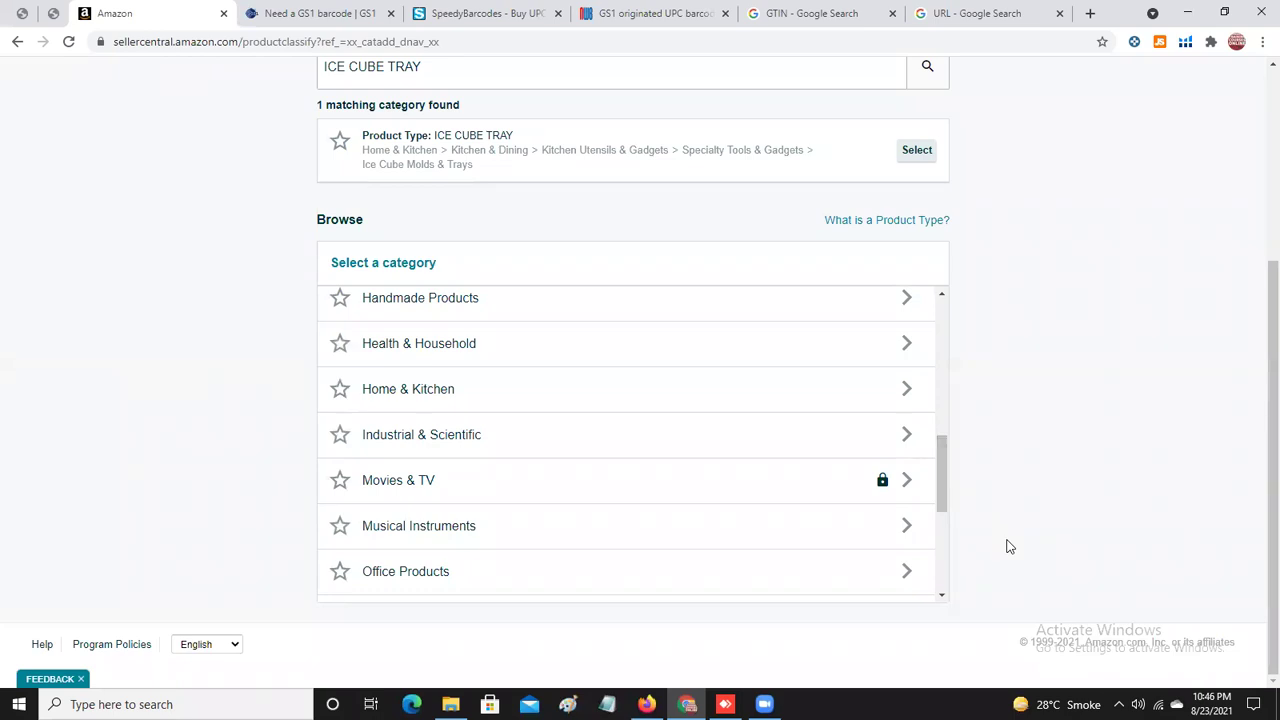
left_click(420, 392)
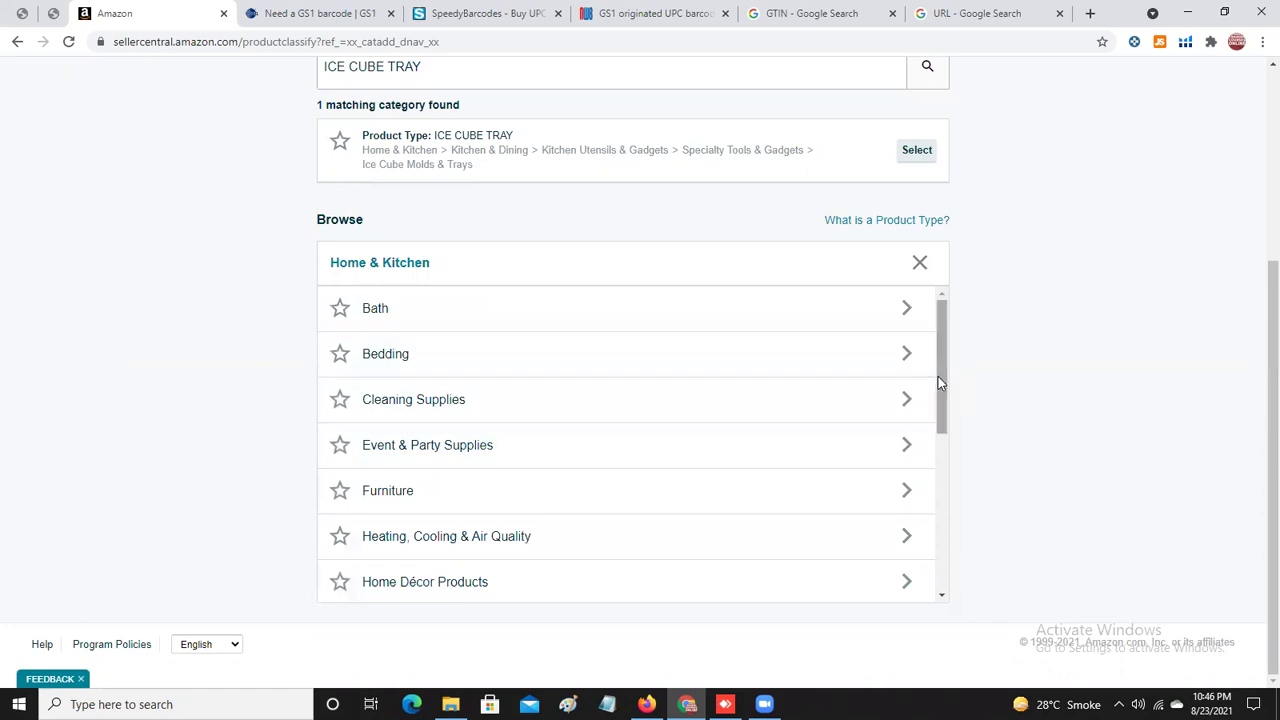
left_click_drag(938, 383, 968, 543)
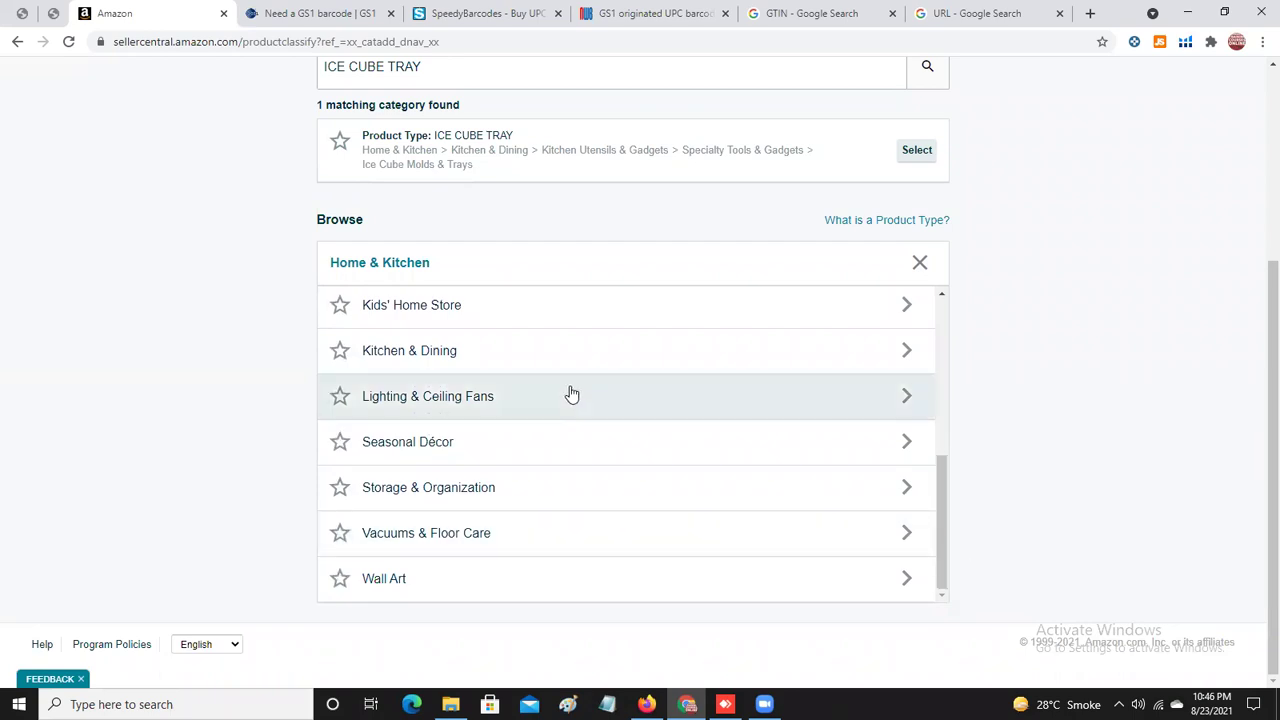
left_click(397, 348)
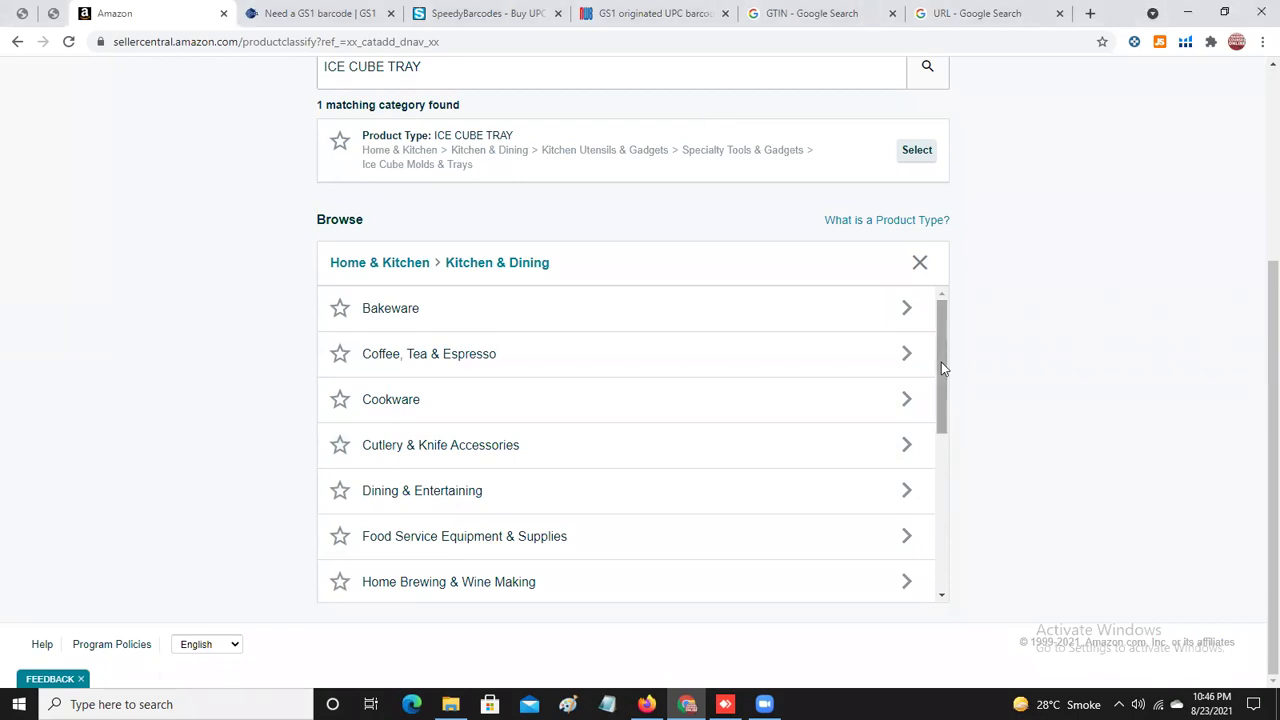
Look through the Small Appliance Parts & Accessories subcategories and go back to Kitchen & Dining.
left_click_drag(941, 368, 944, 393)
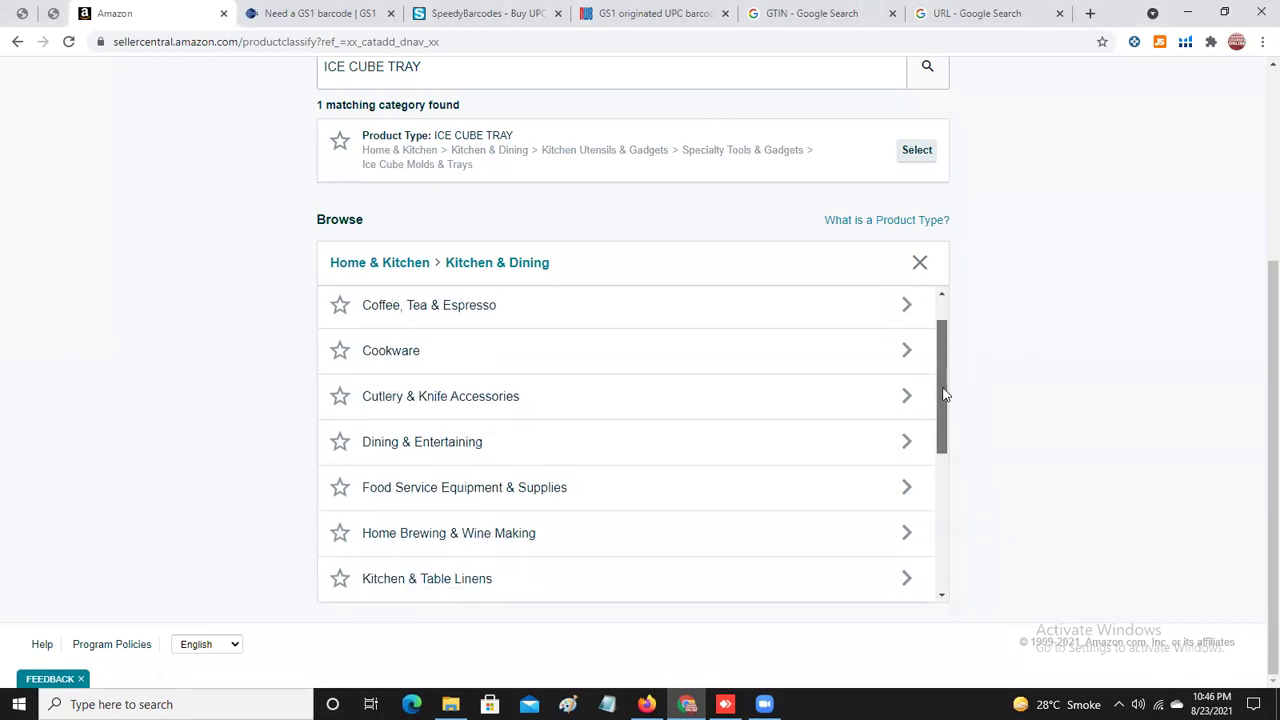
left_click_drag(944, 393, 963, 518)
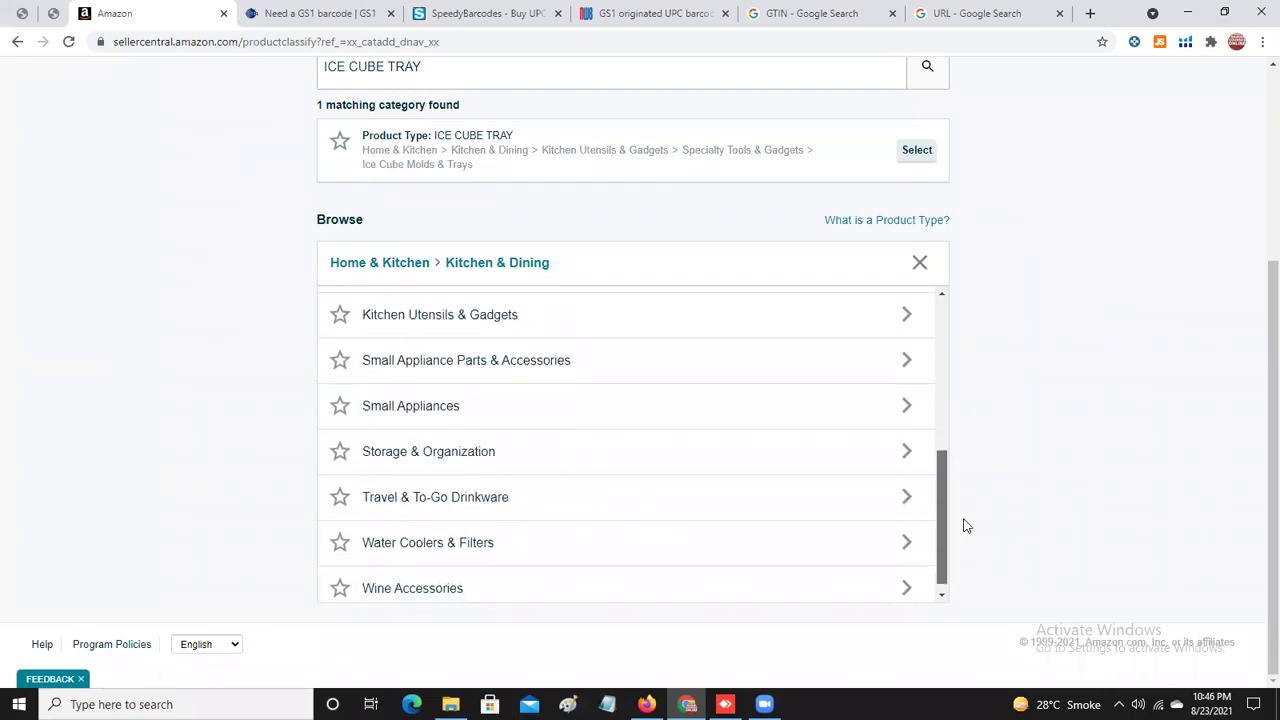
left_click_drag(966, 526, 963, 542)
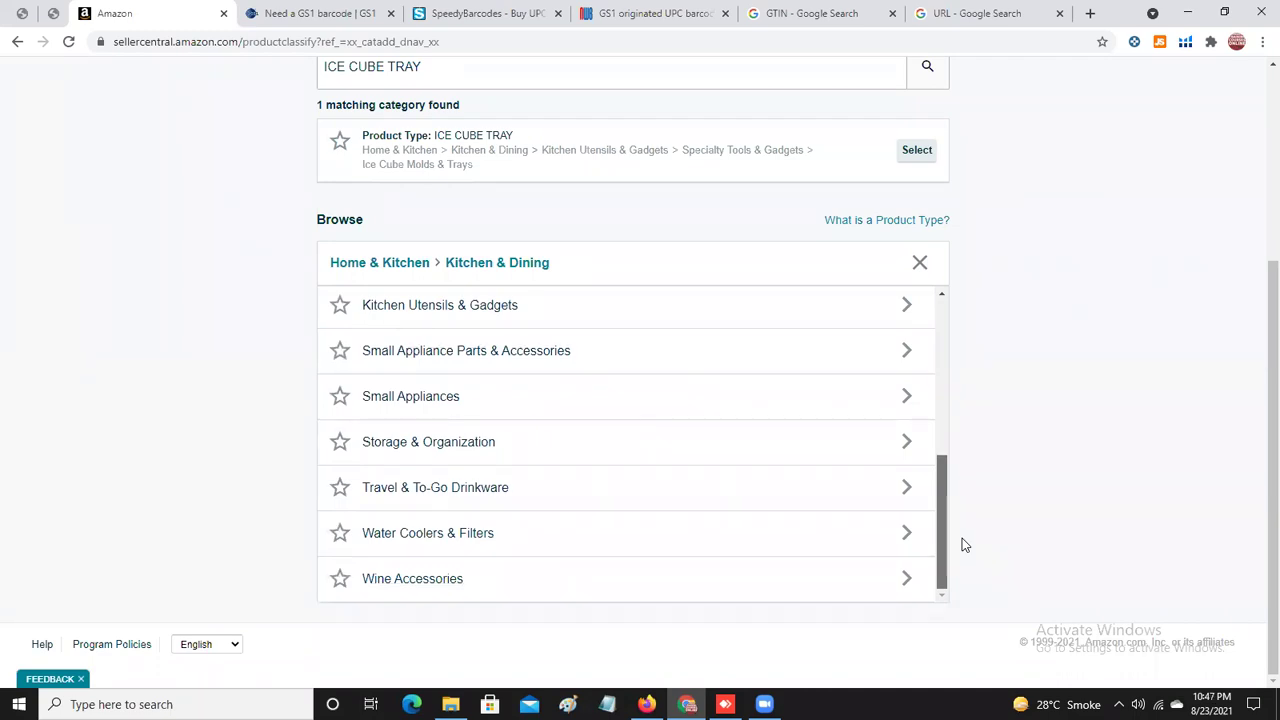
left_click_drag(962, 545, 962, 545)
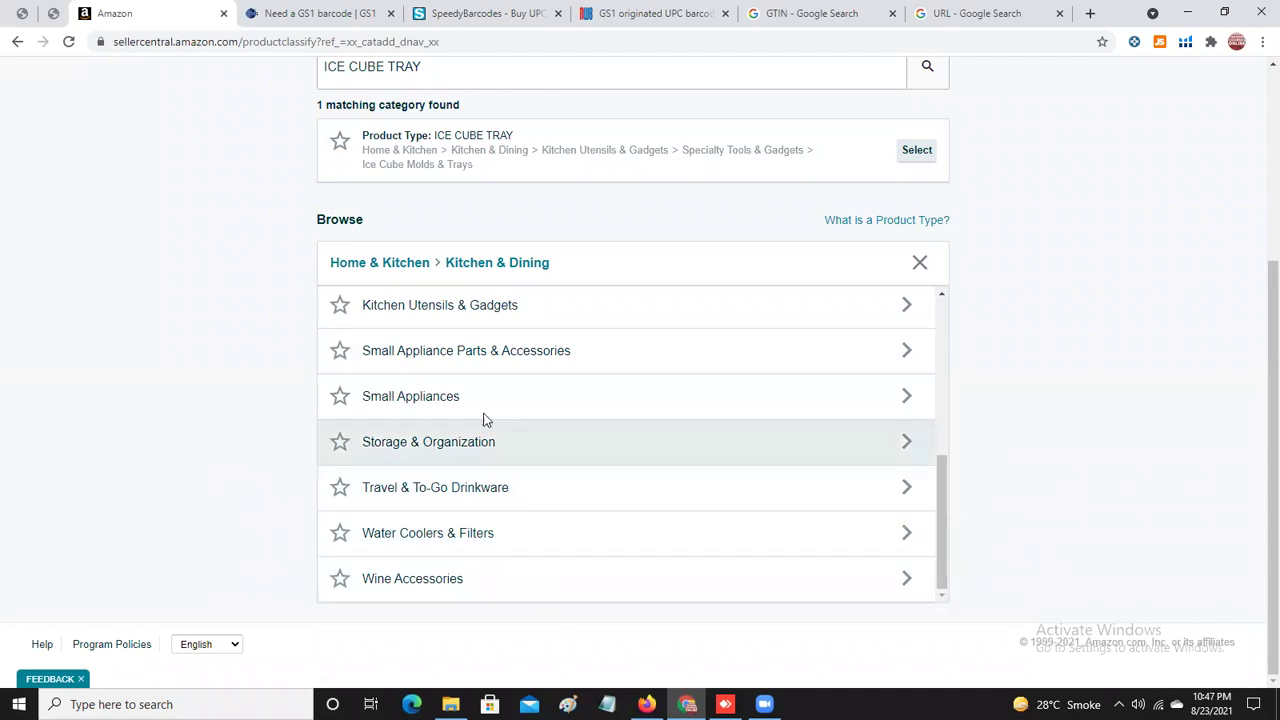
left_click(530, 366)
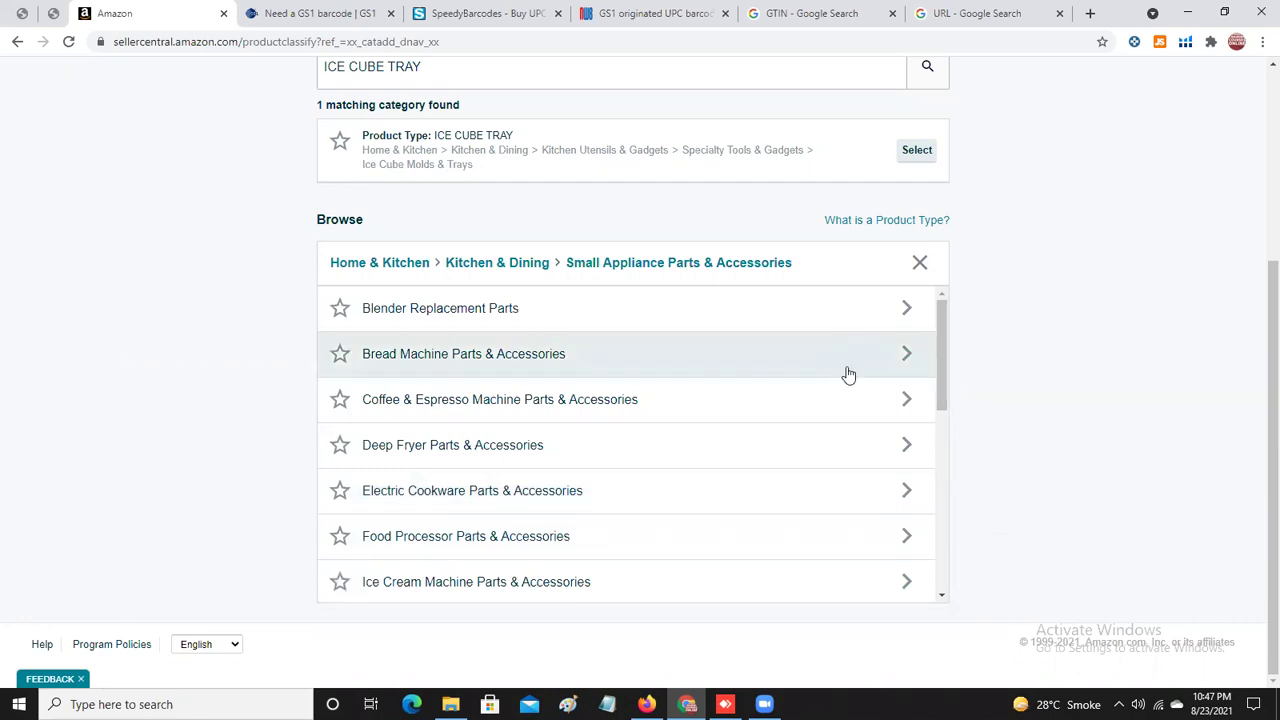
left_click_drag(942, 377, 971, 563)
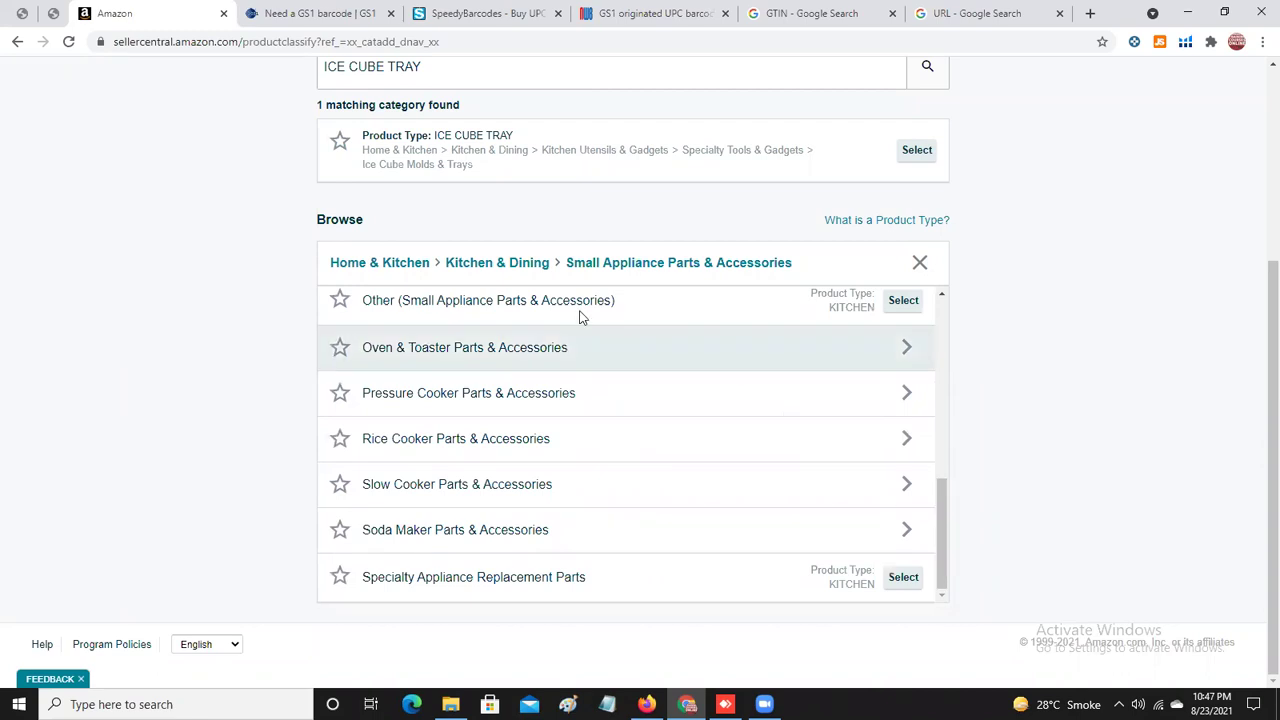
left_click(530, 264)
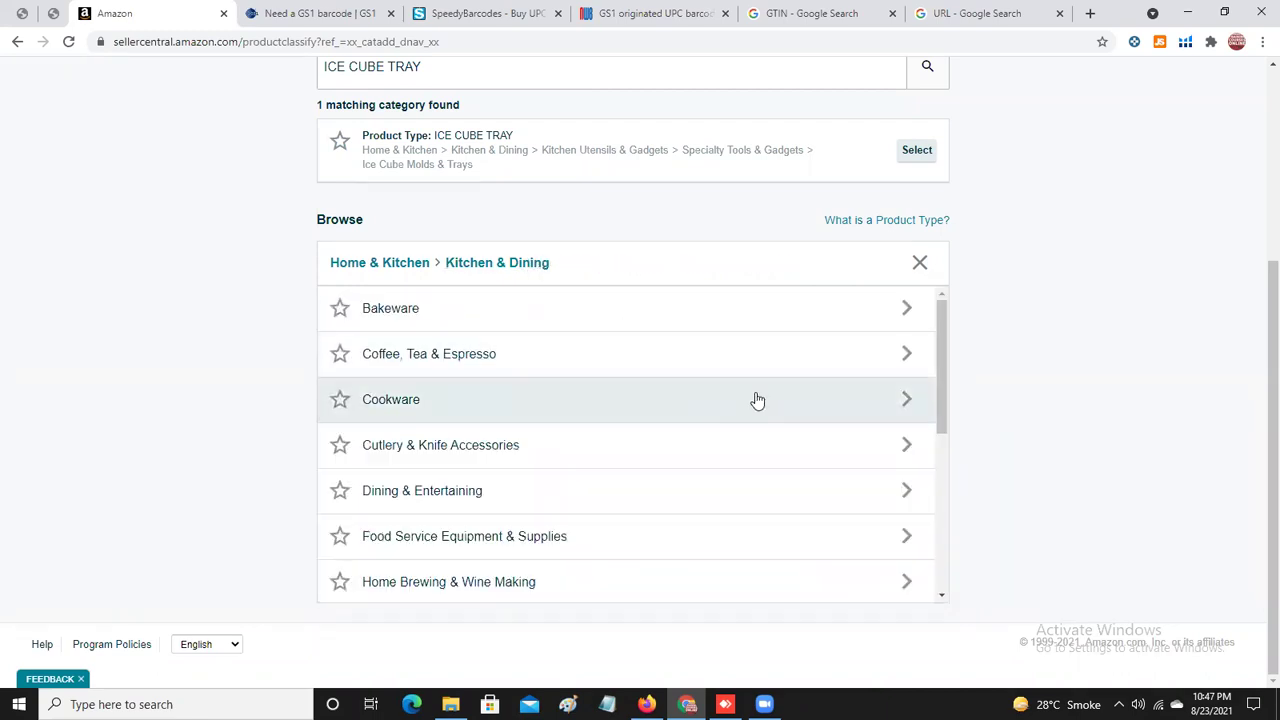
Browse into Kitchen Utensils & Gadgets > Seasoning & Spice Tools and look through its product types.
left_click_drag(936, 387, 957, 534)
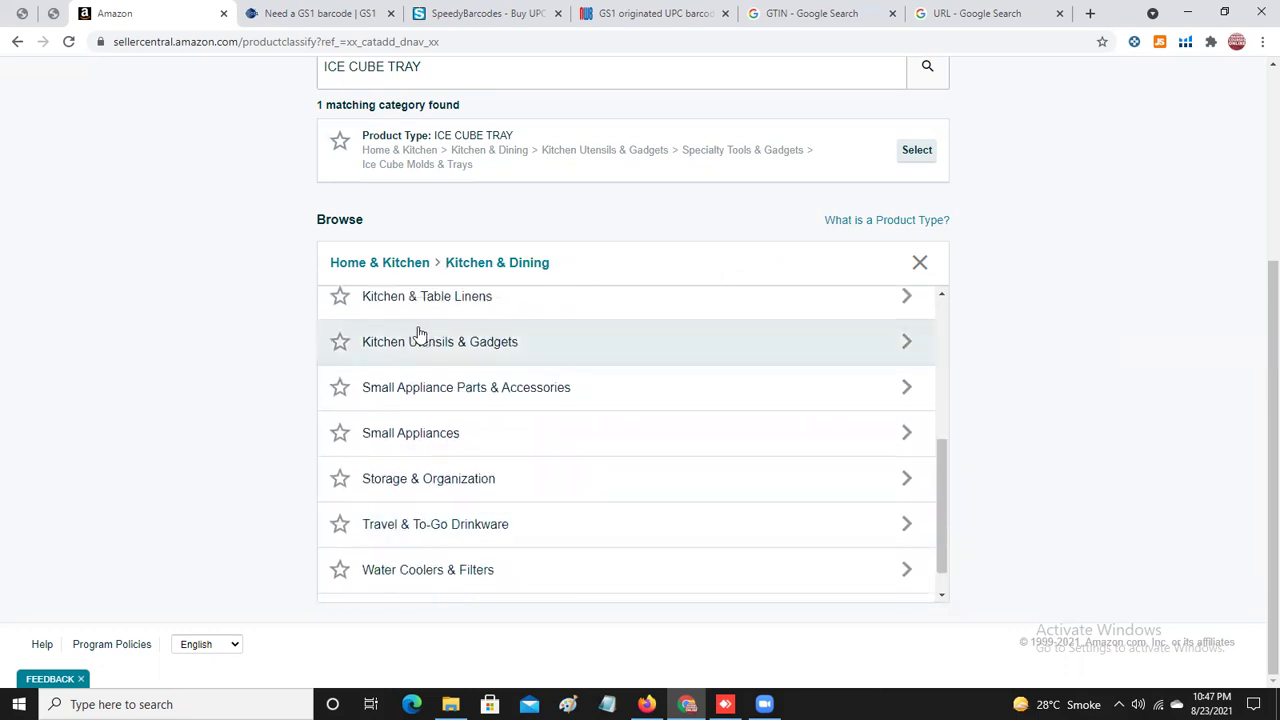
left_click(465, 351)
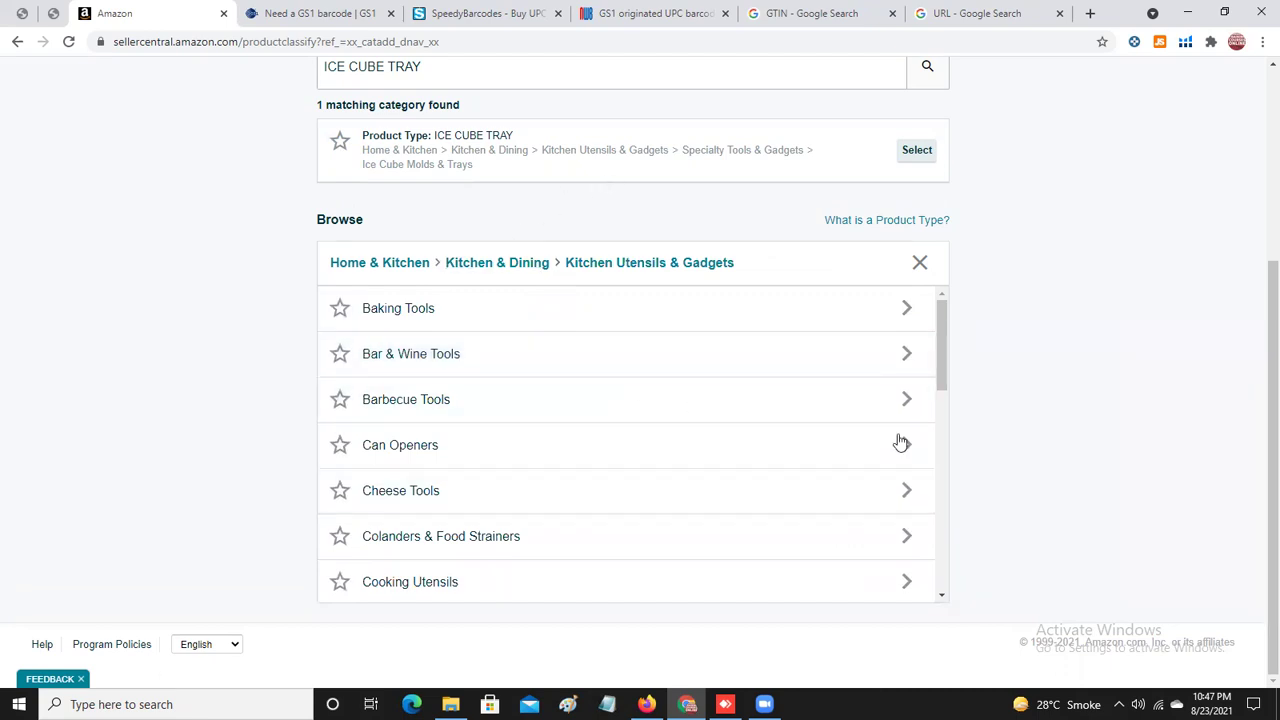
left_click_drag(942, 394, 968, 591)
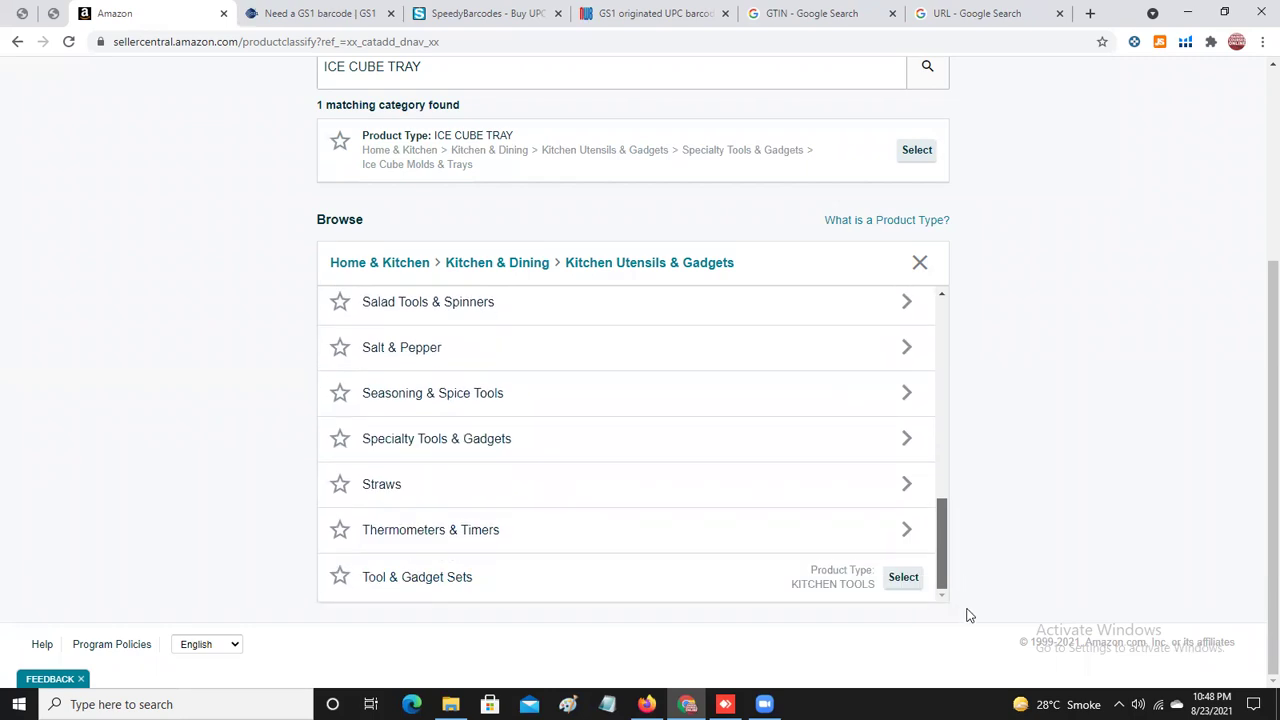
left_click_drag(968, 615, 951, 619)
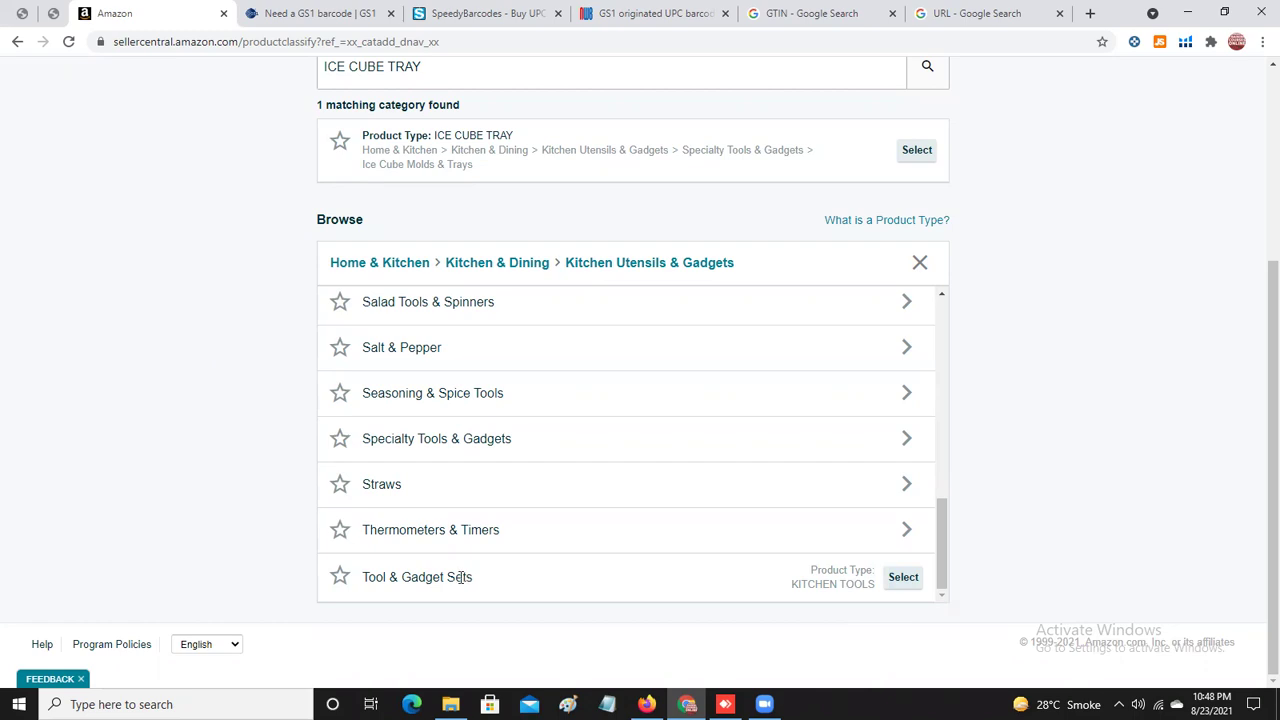
left_click_drag(941, 543, 941, 522)
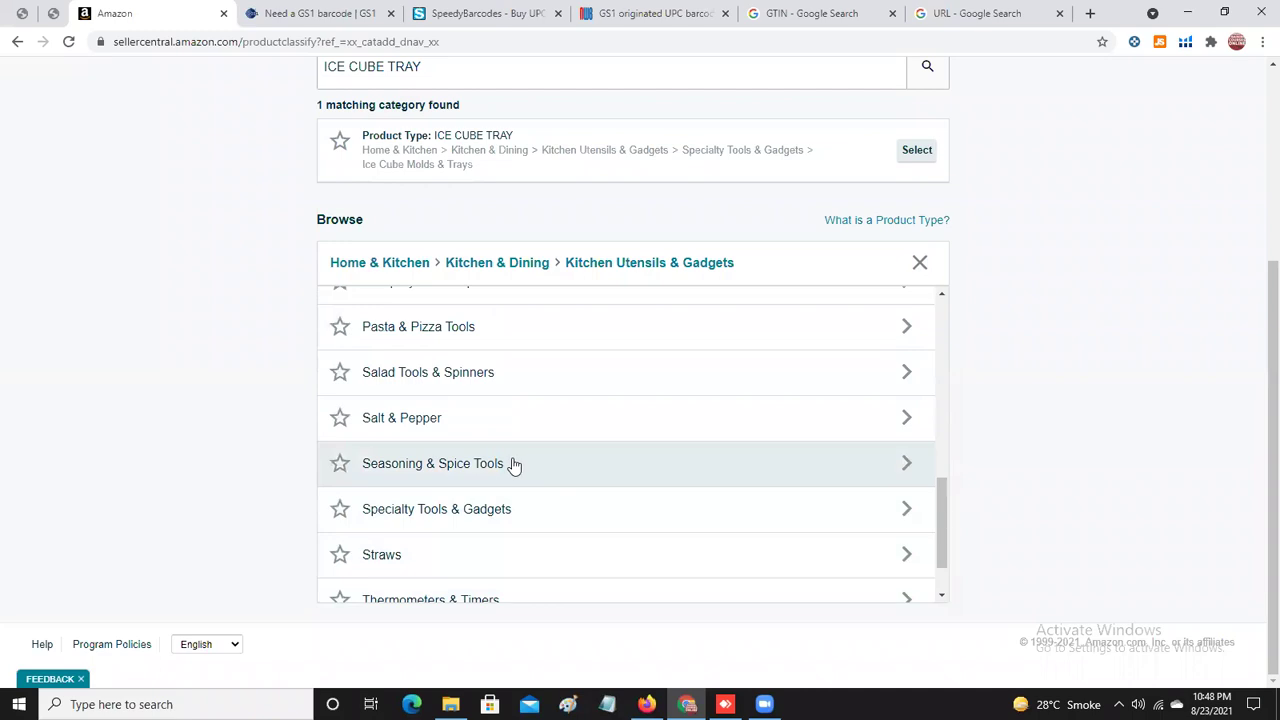
left_click(544, 472)
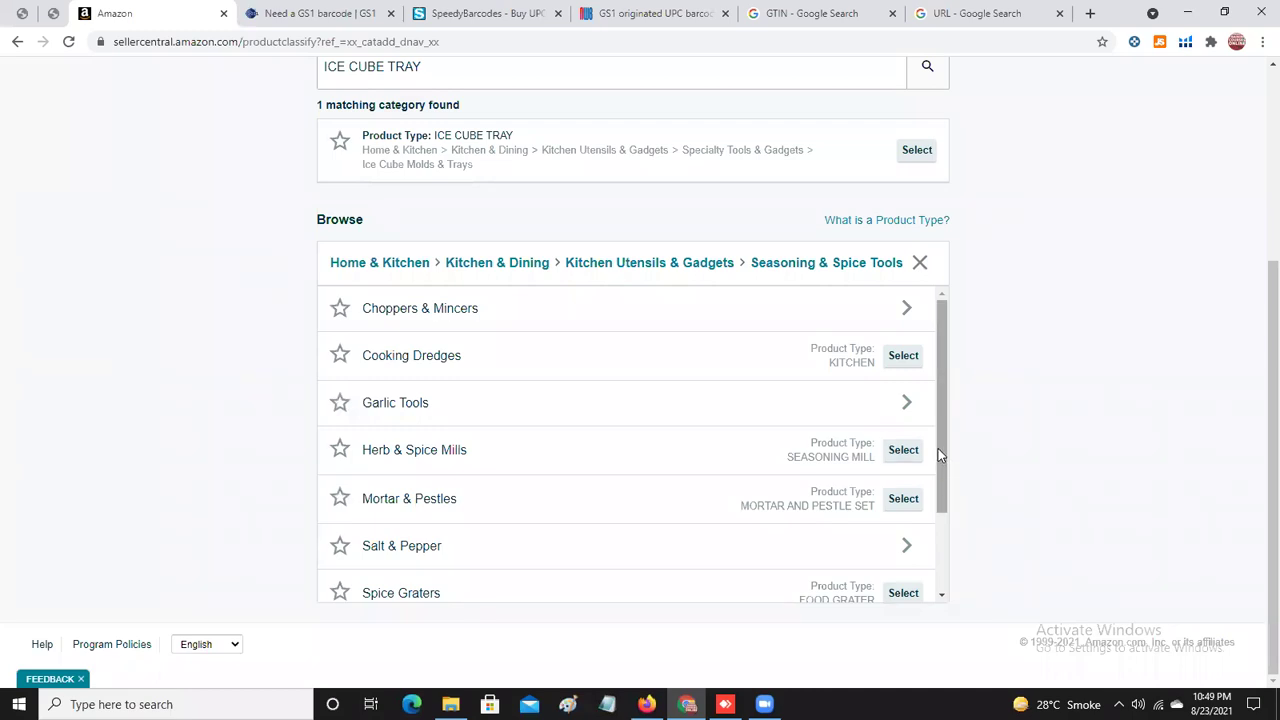
left_click_drag(941, 456, 952, 550)
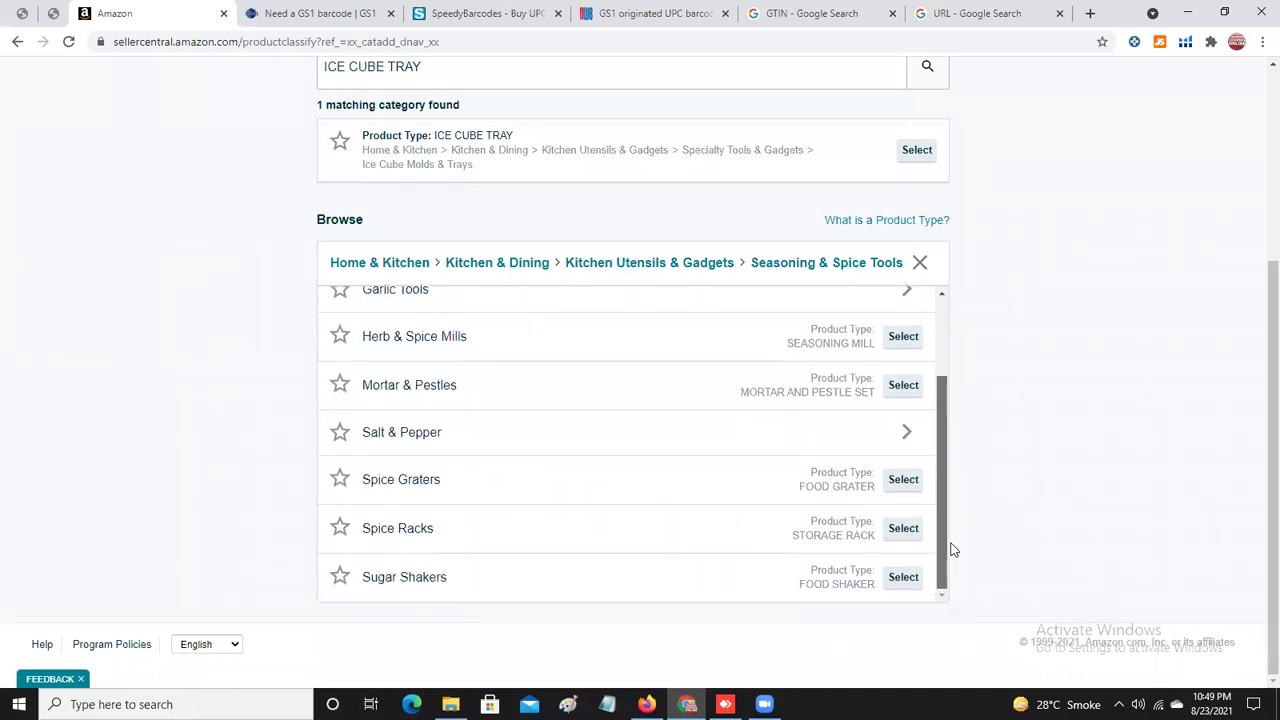
Go back to Kitchen Utensils & Gadgets, look through its subcategories, and browse into Specialty Tools & Gadgets.
left_click_drag(952, 486, 957, 352)
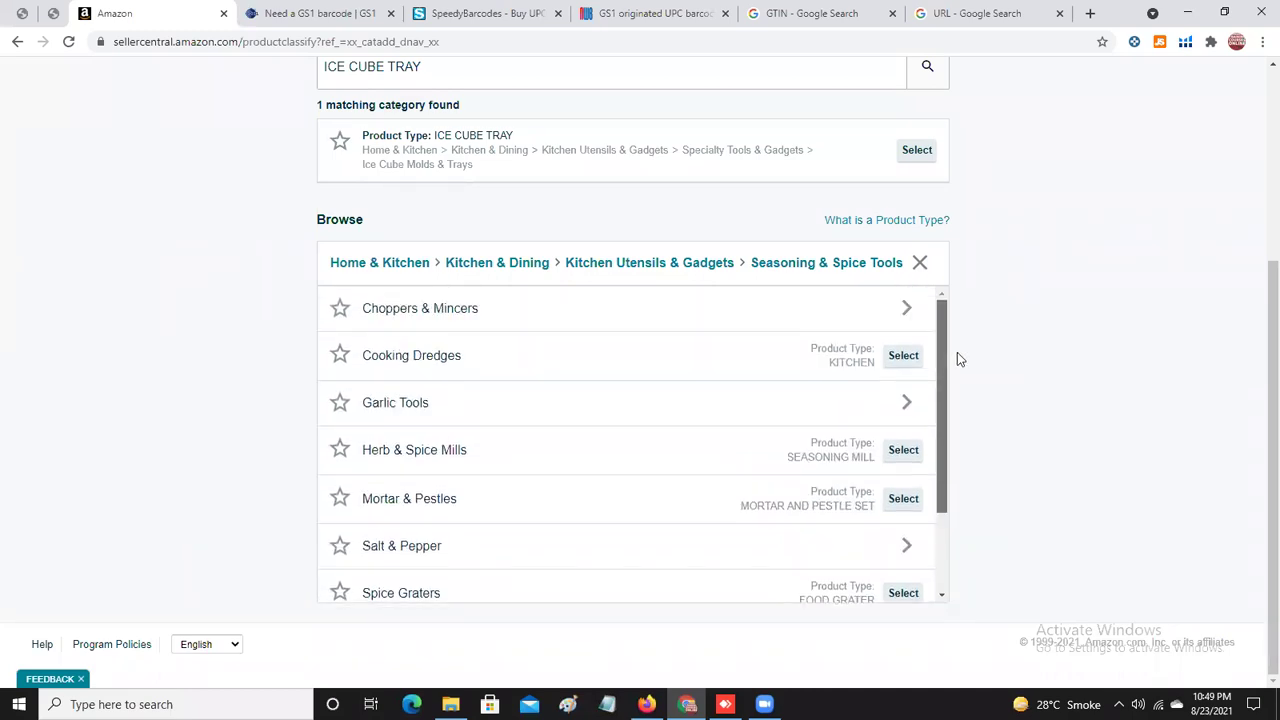
left_click(625, 263)
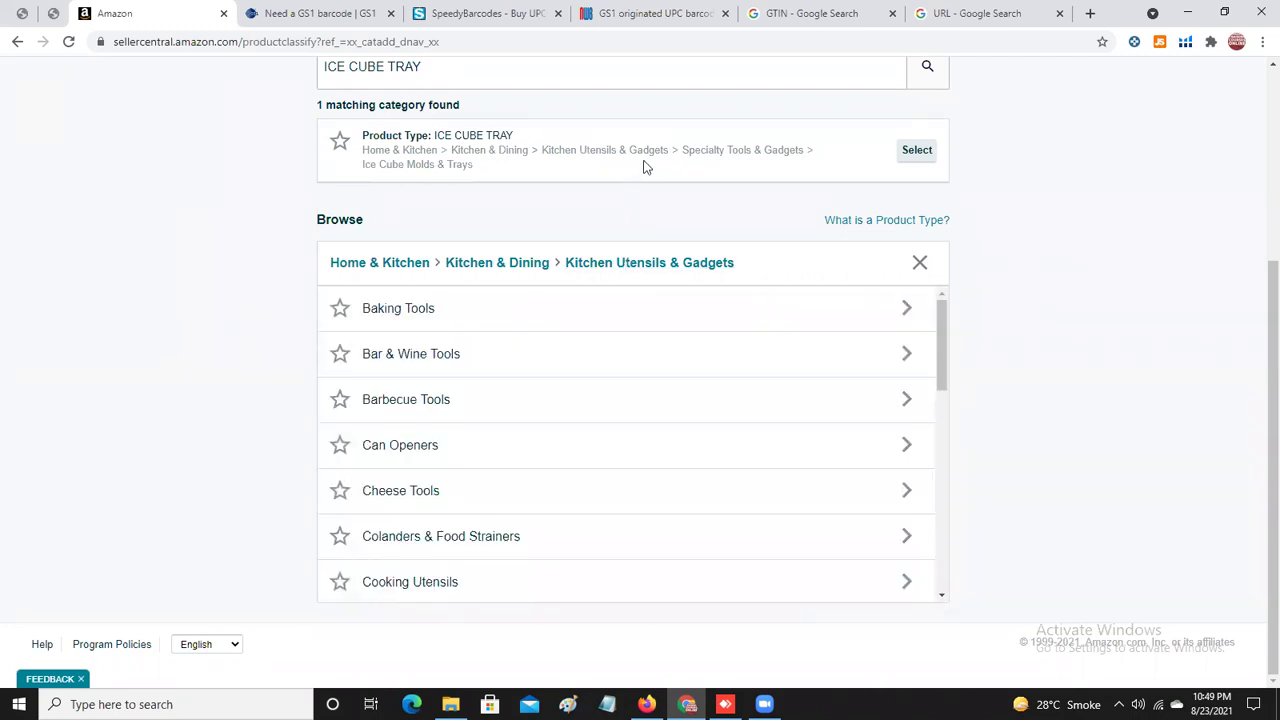
left_click(941, 405)
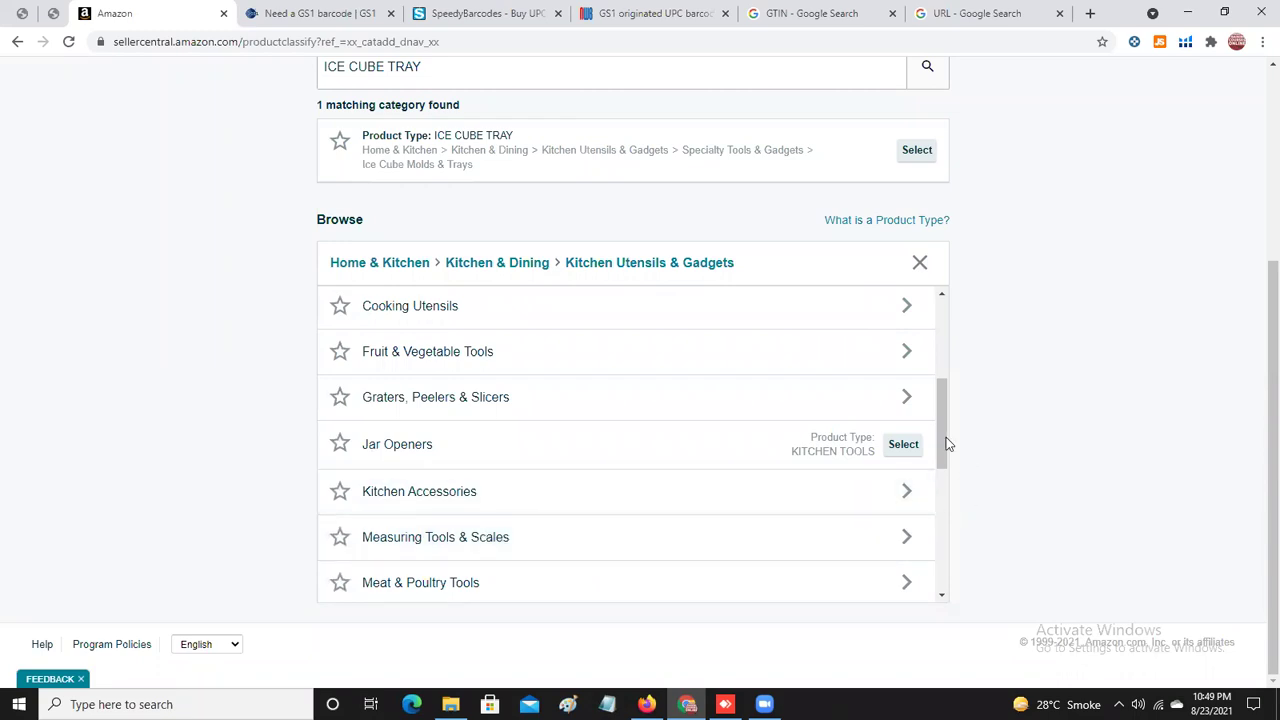
left_click_drag(941, 434, 941, 338)
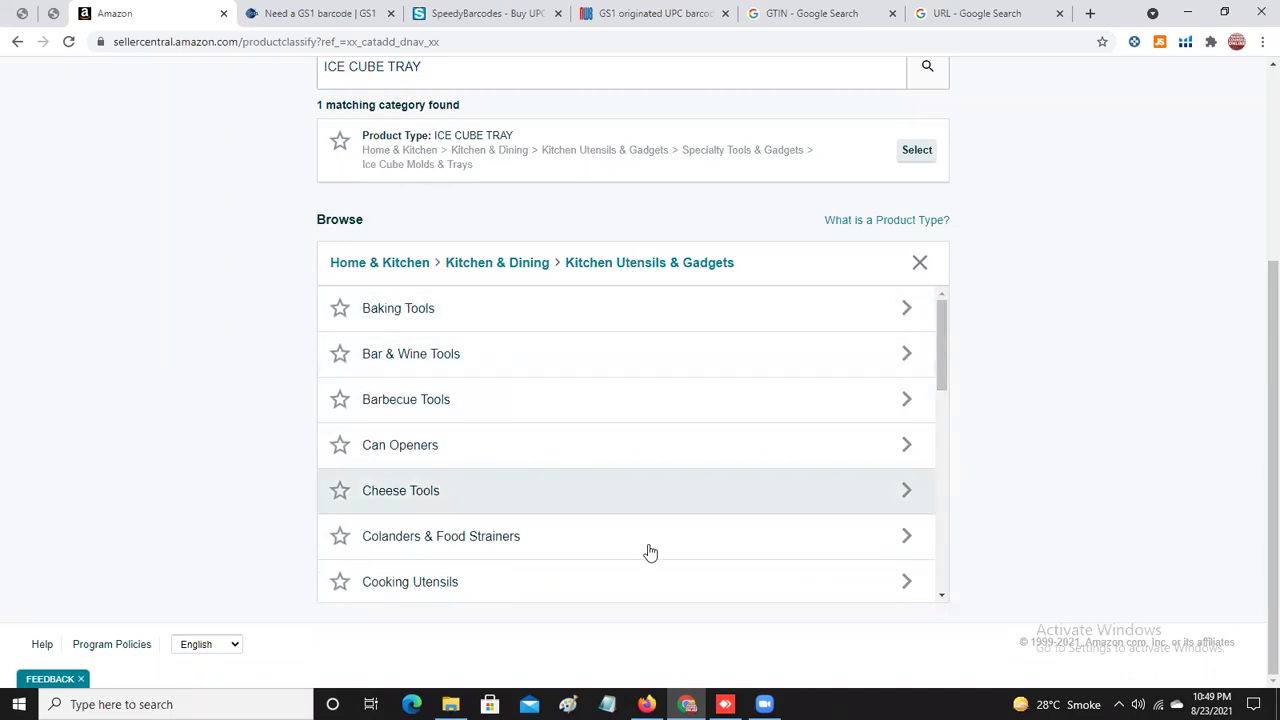
left_click_drag(944, 367, 966, 568)
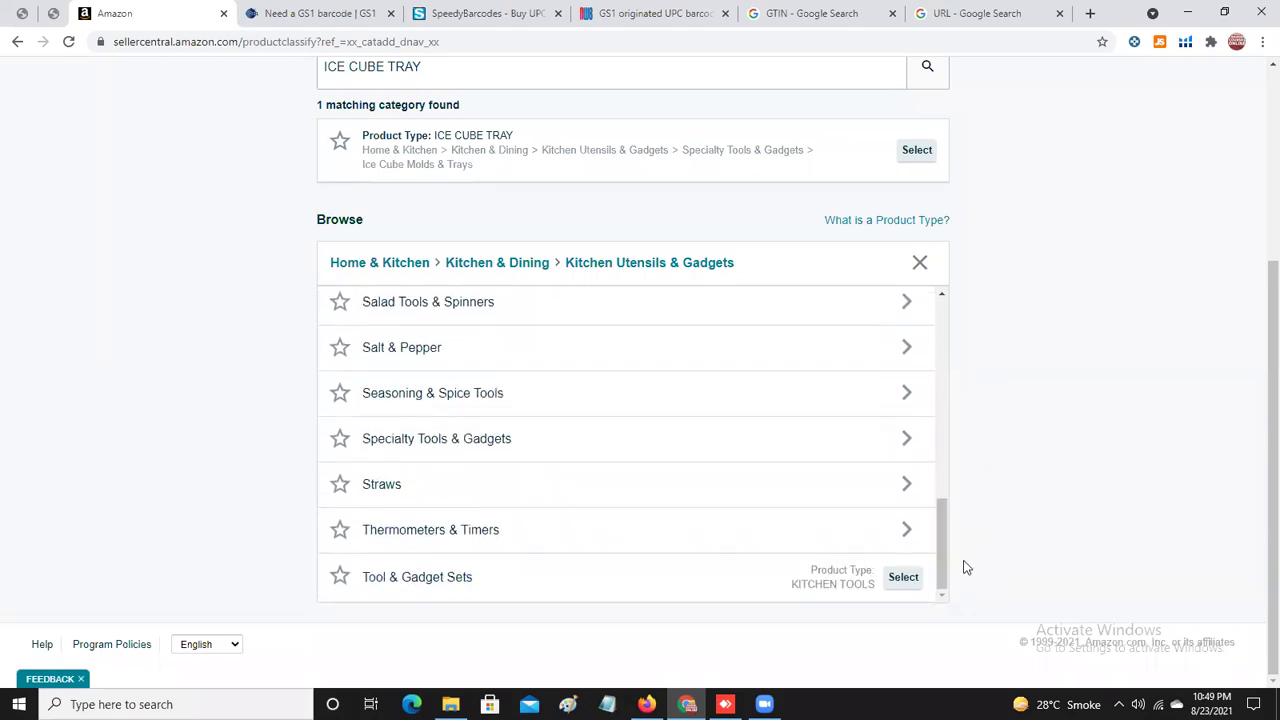
left_click(506, 446)
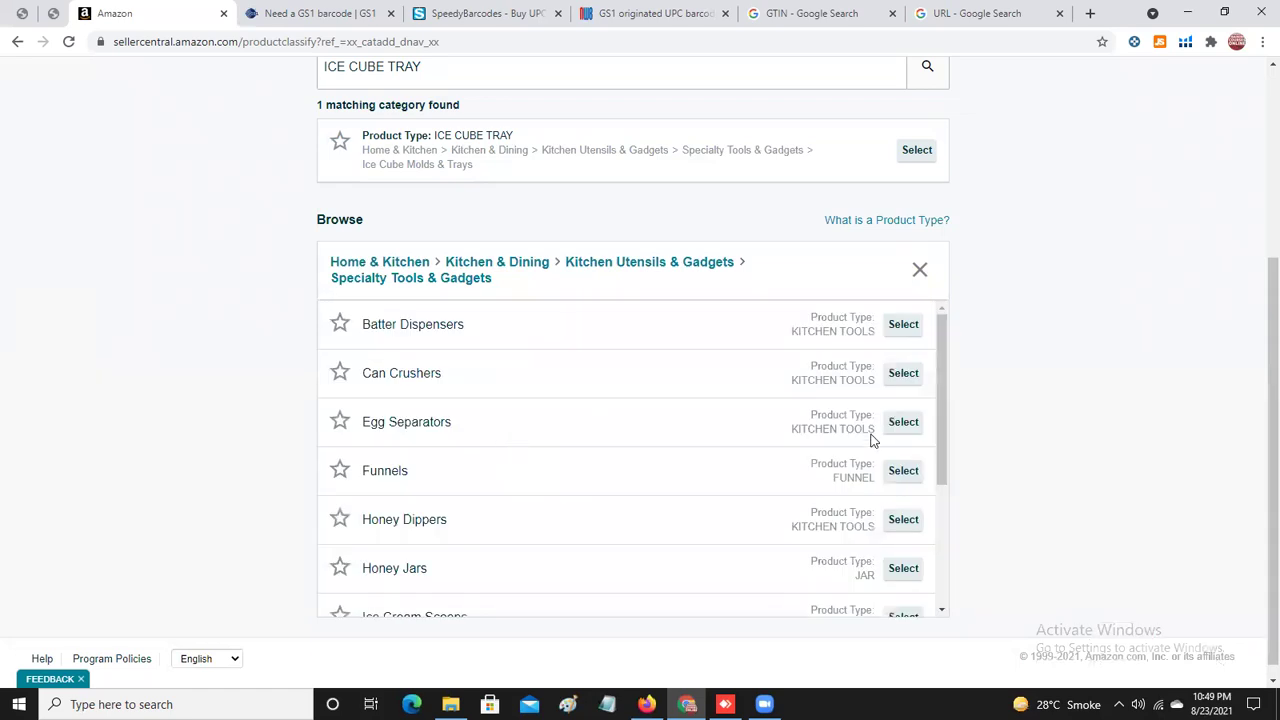
Find Ice Cube Molds & Trays among the specialty tools and select its ICE CUBE TRAY product type.
left_click_drag(944, 421, 949, 576)
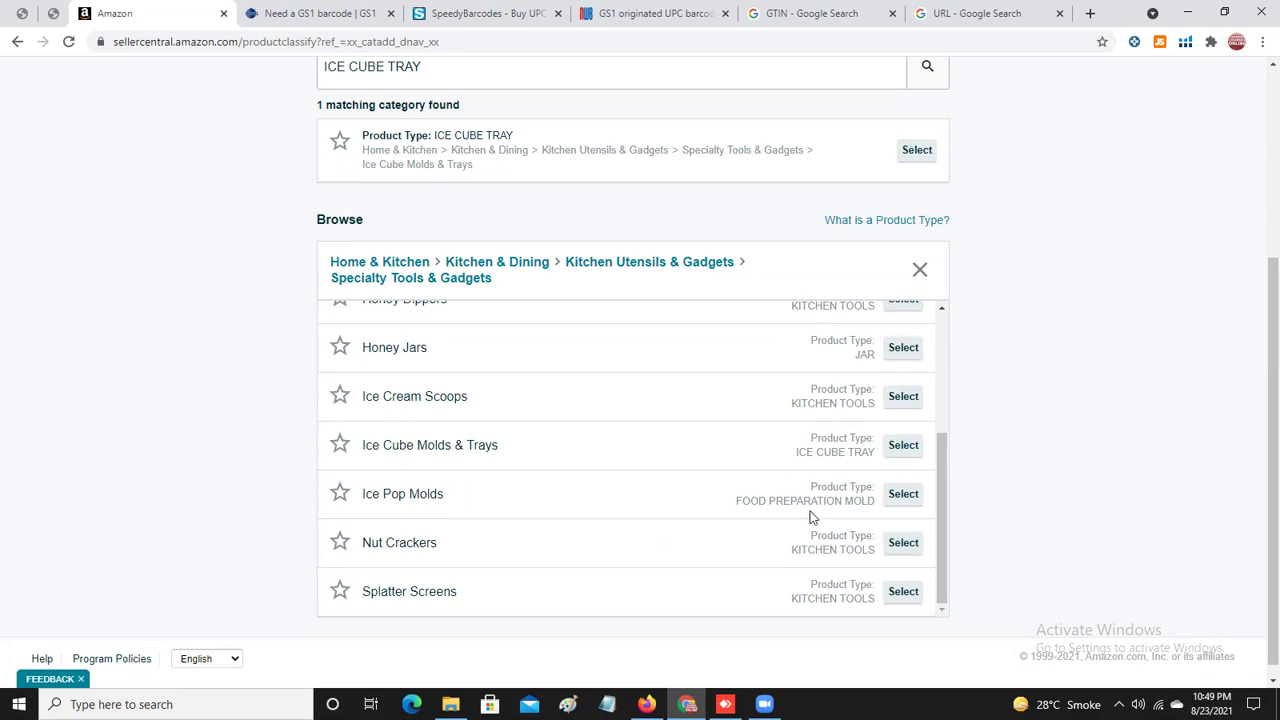
left_click_drag(941, 501, 941, 482)
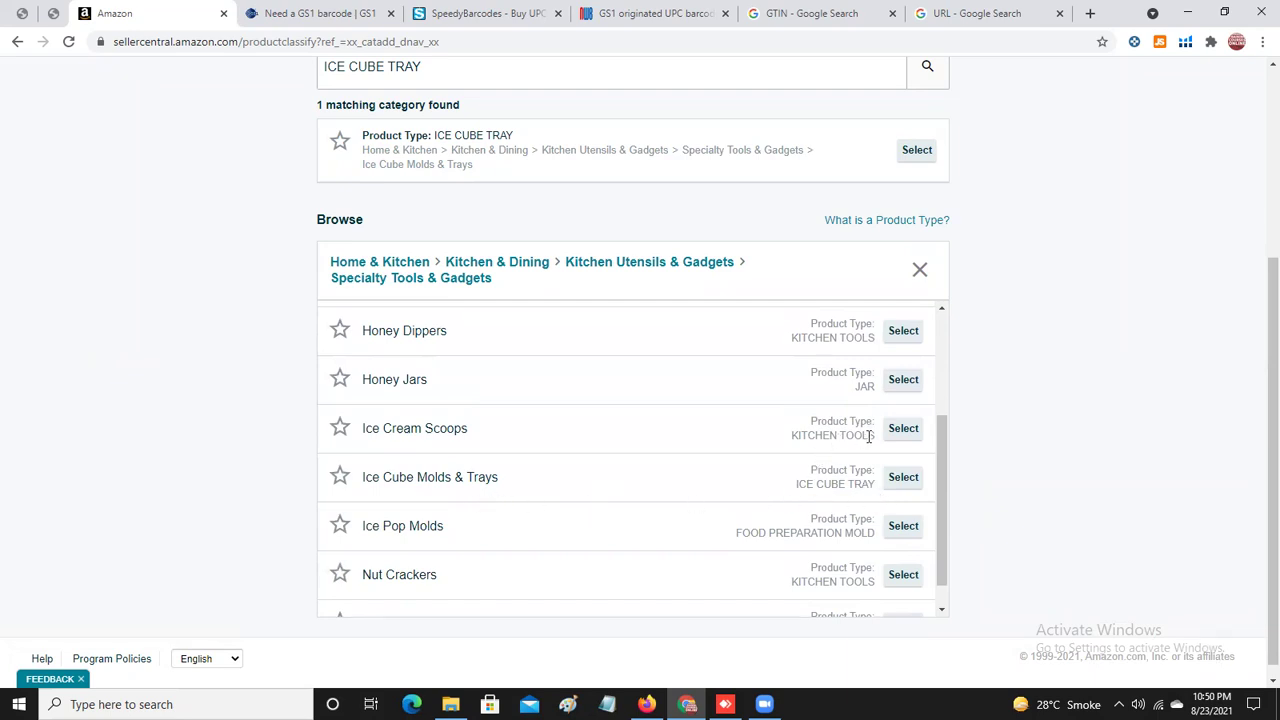
left_click_drag(943, 437, 955, 473)
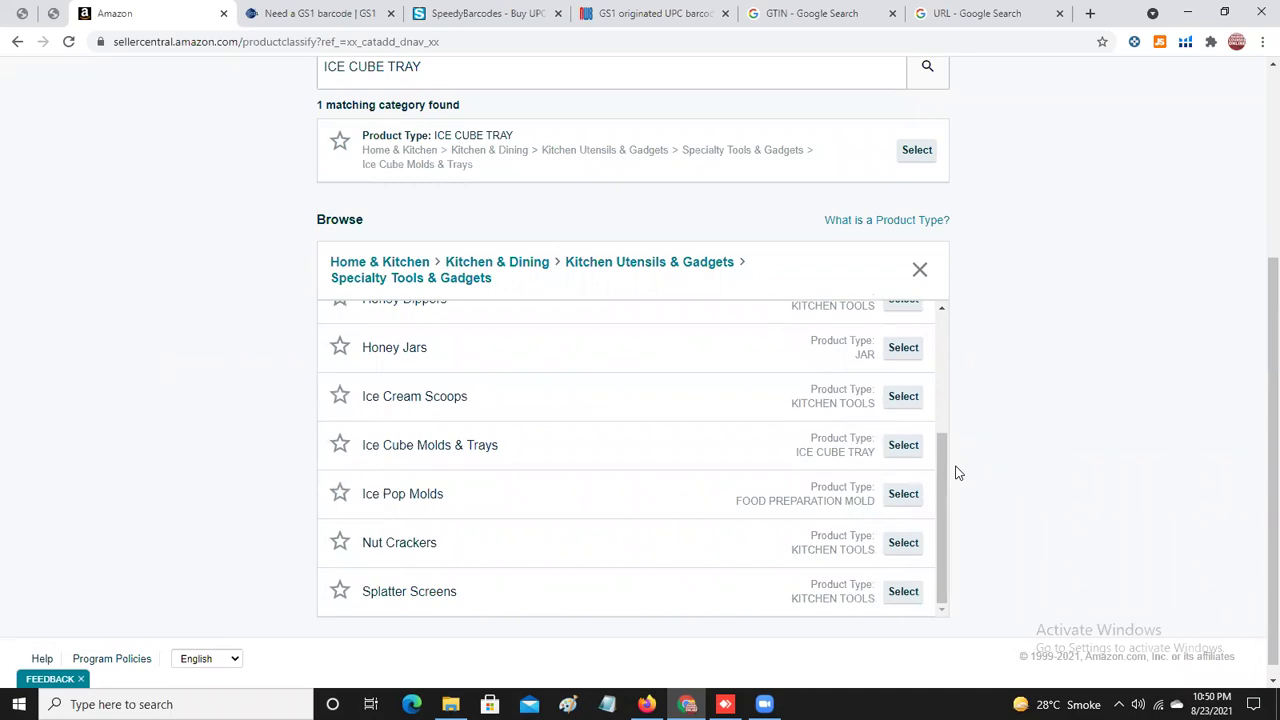
left_click(900, 456)
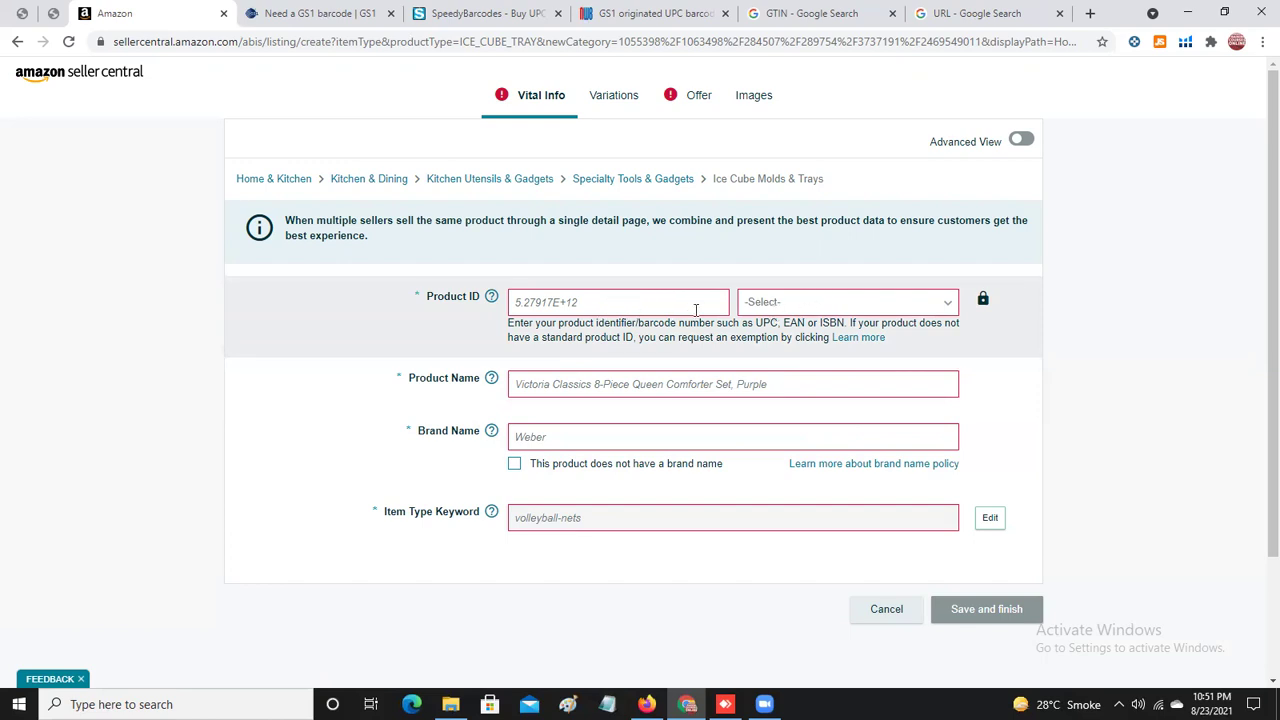
Check the available Product ID types and search Google for gcID.
left_click(810, 308)
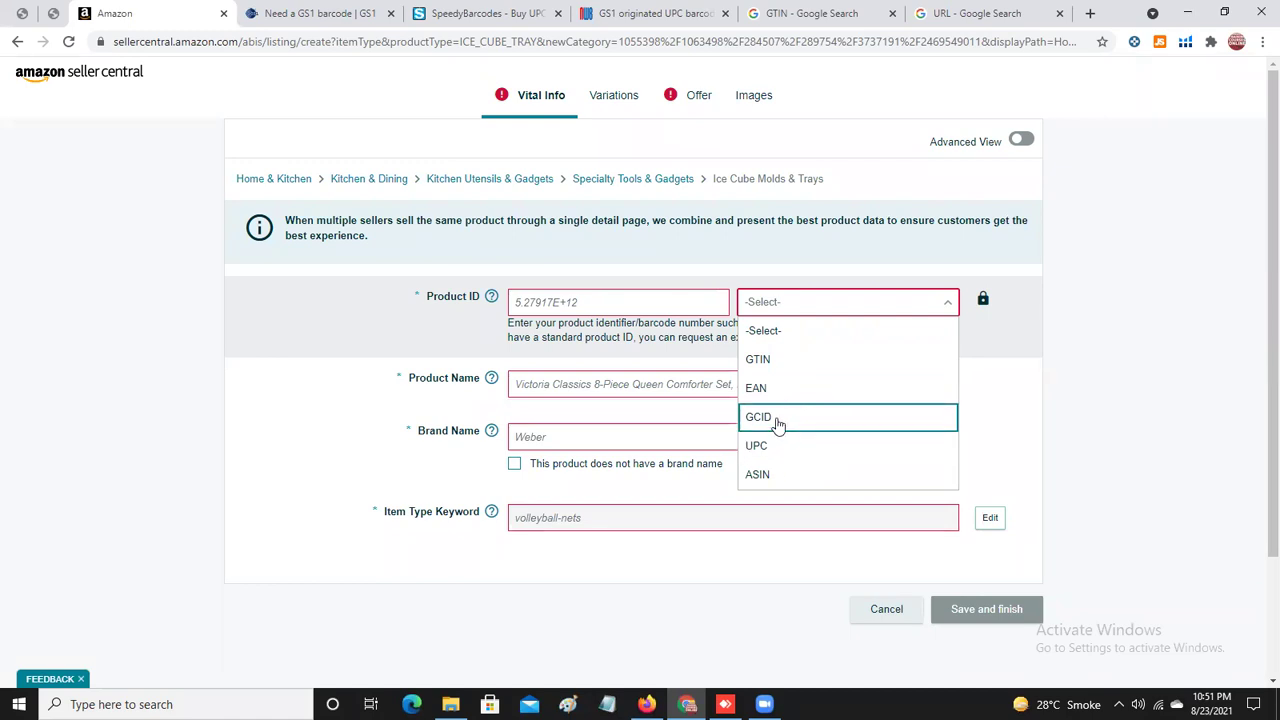
left_click(1018, 11)
left_click(457, 90)
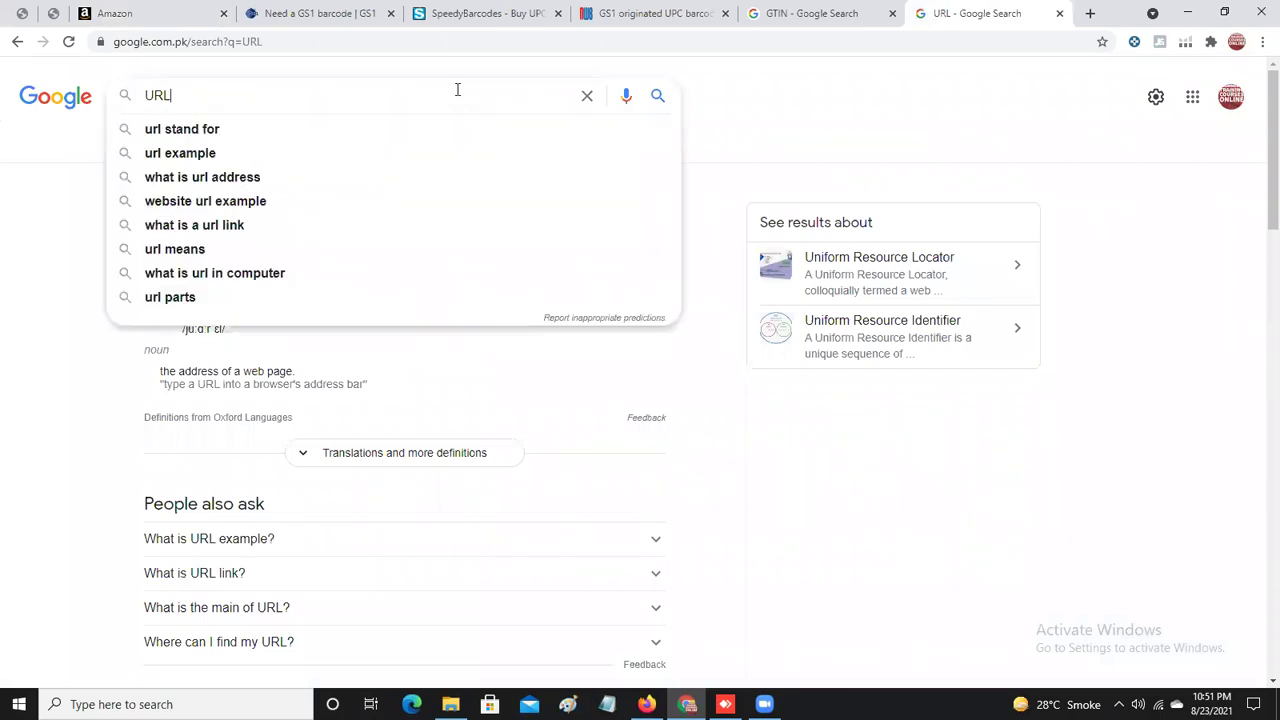
key("BackSpace")
key("BackSpace")
type("gcID")
key("Return")
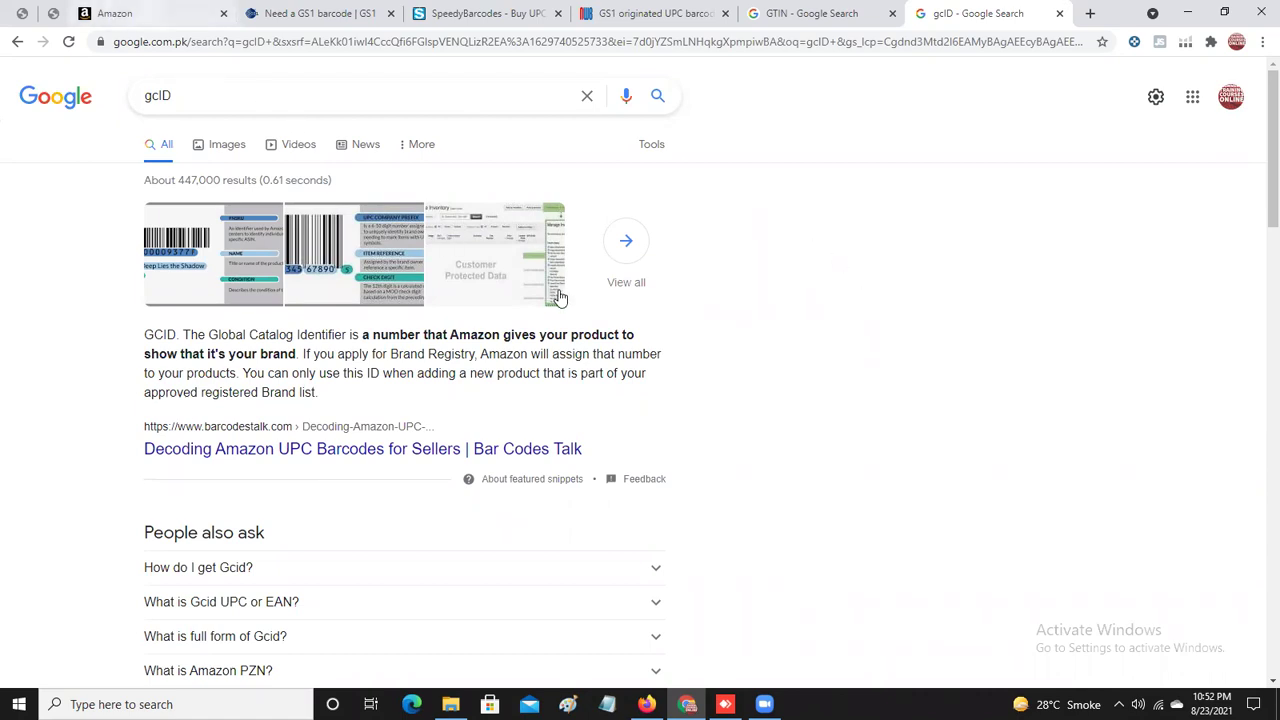
Return to the listing form and review the Product ID types and the Product Name field.
left_click(145, 14)
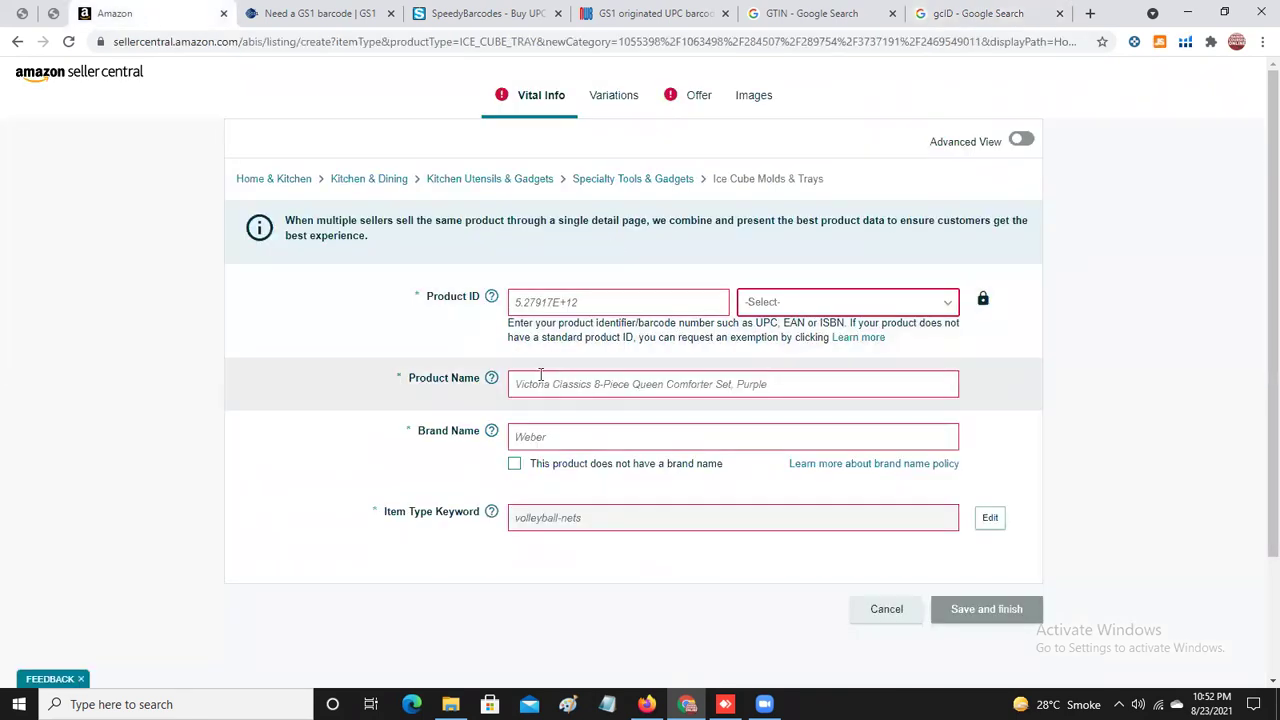
left_click(842, 304)
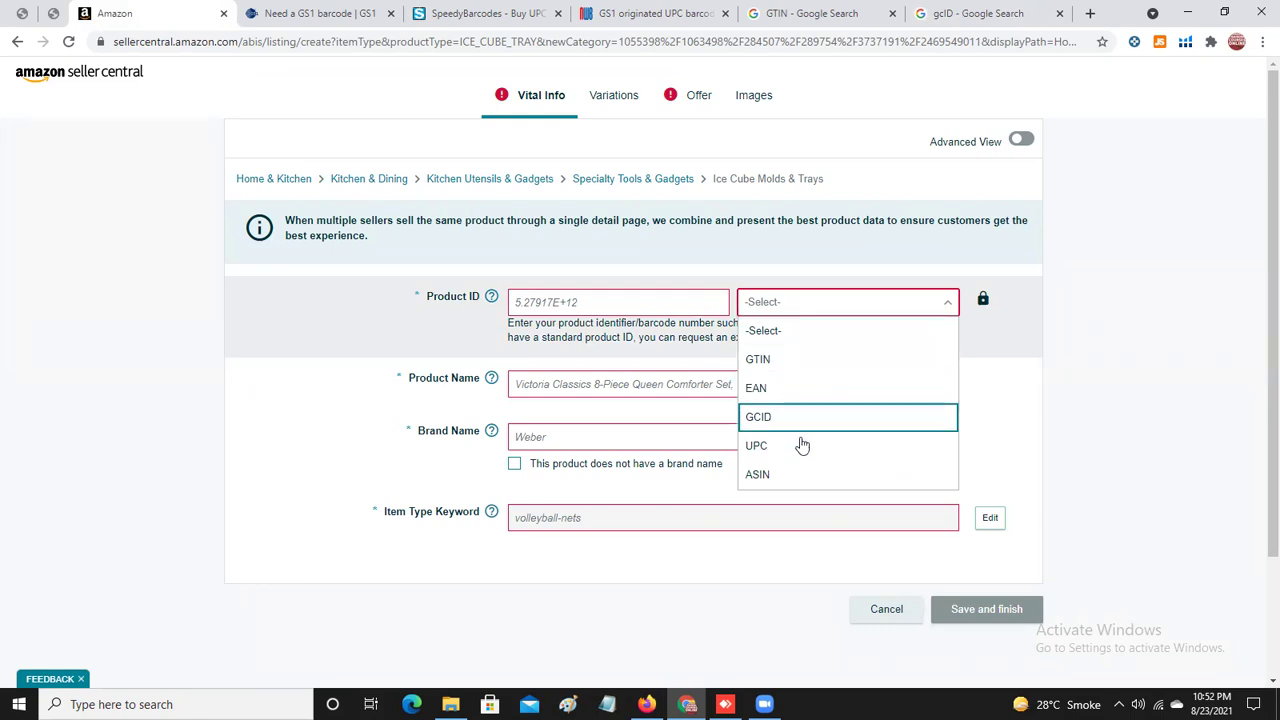
left_click(117, 340)
left_click(603, 383)
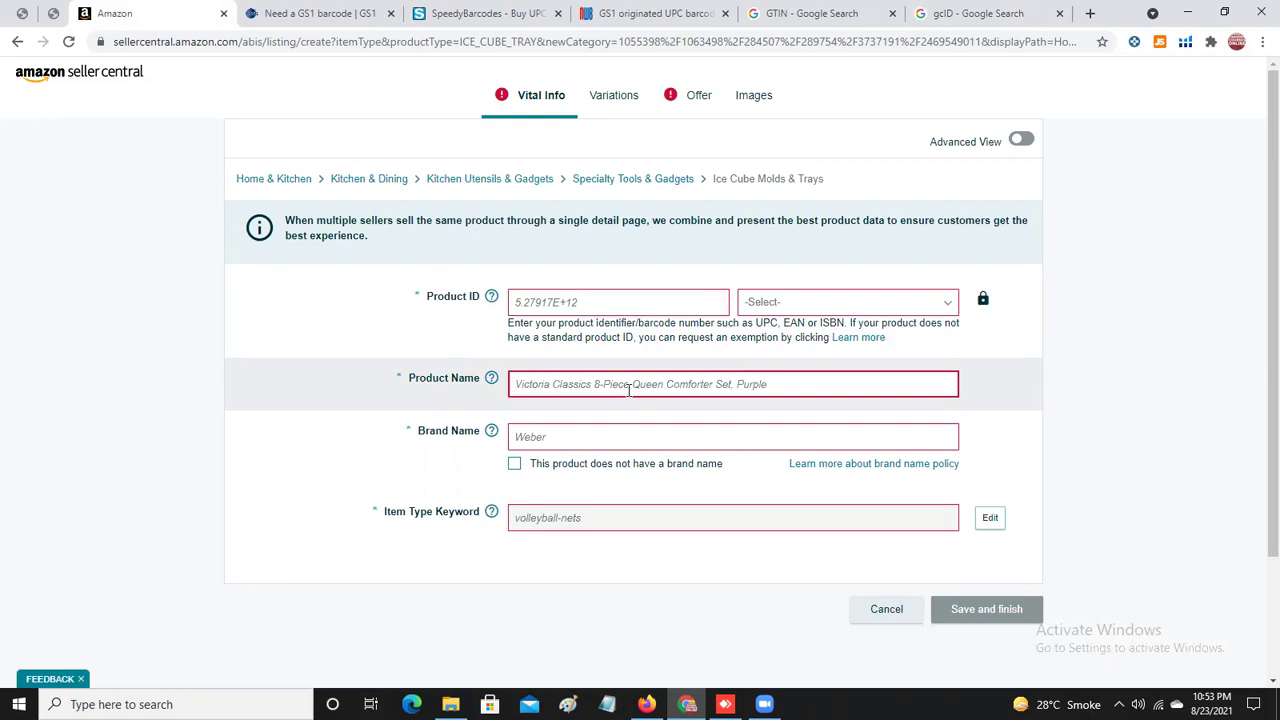
left_click(659, 391)
left_click(712, 388)
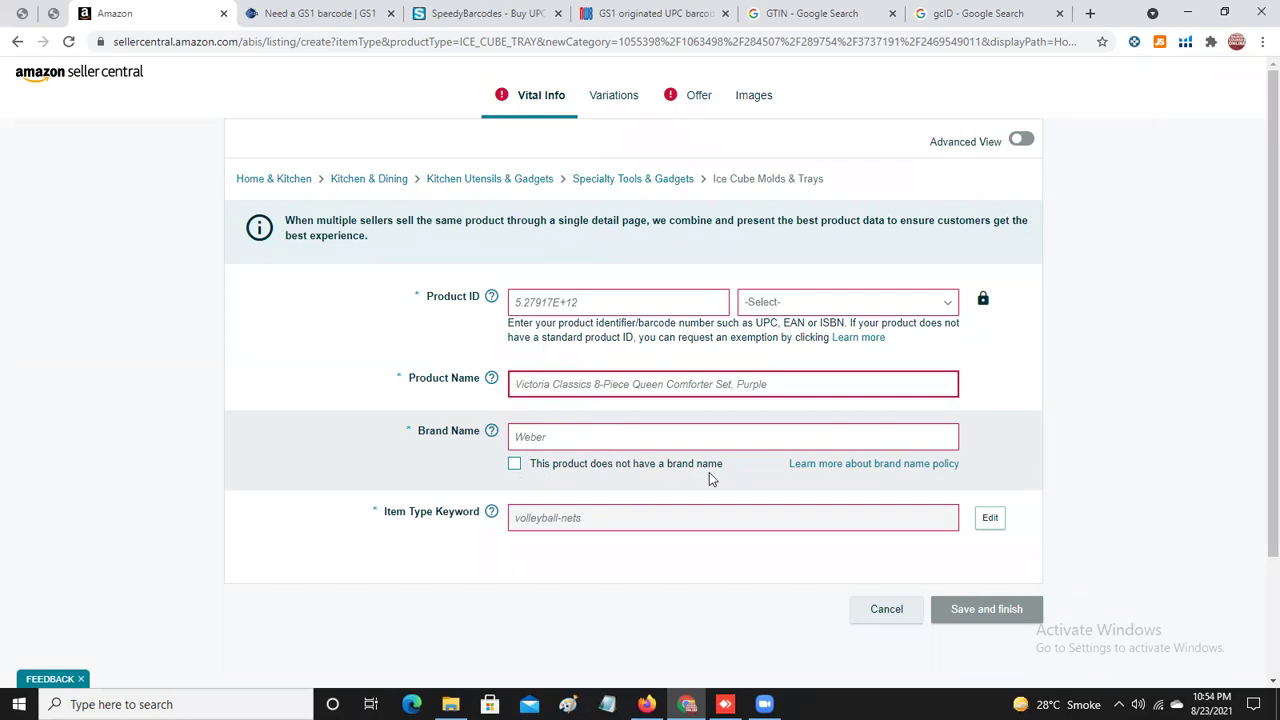
Fill the Brand Name with Generic by marking the product as having no brand name, and clear that mark again.
left_click(514, 464)
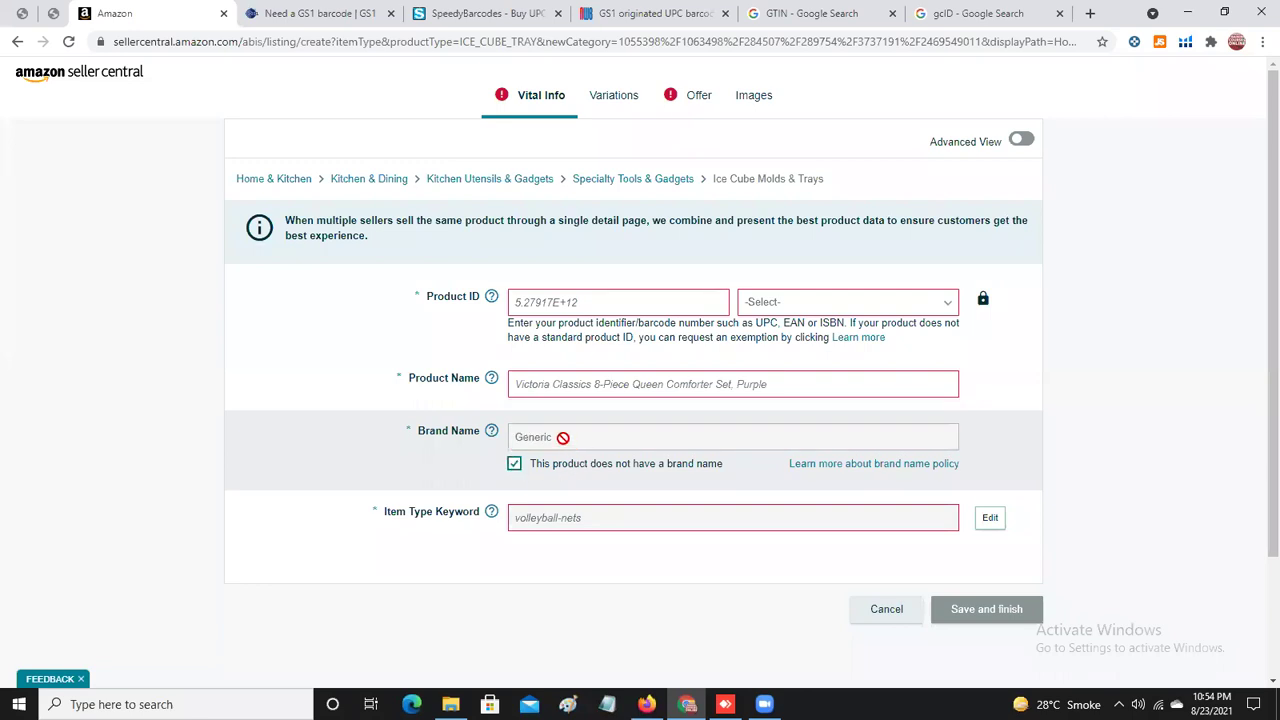
left_click(513, 466)
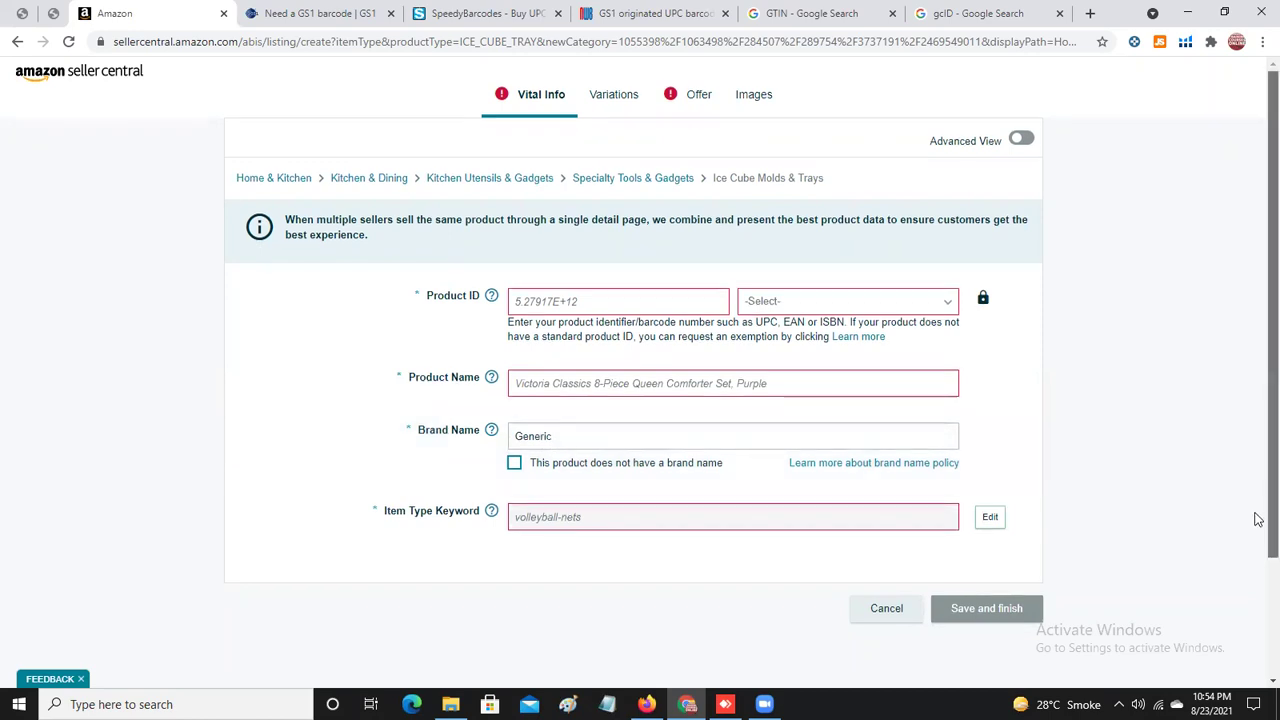
scroll(1258, 515, "down", 1)
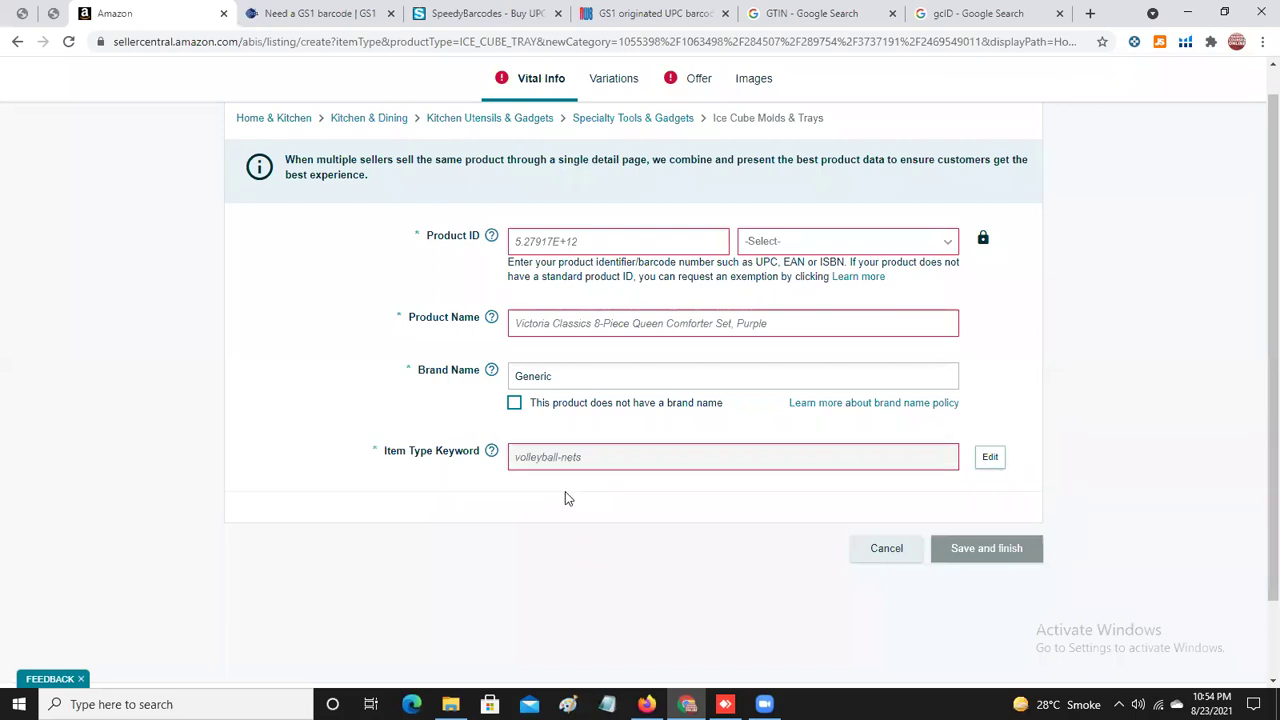
Look at the category editor for the Item Type Keyword and the Variations page, and return to Vital Info.
mouse_move(491, 450)
left_click(990, 460)
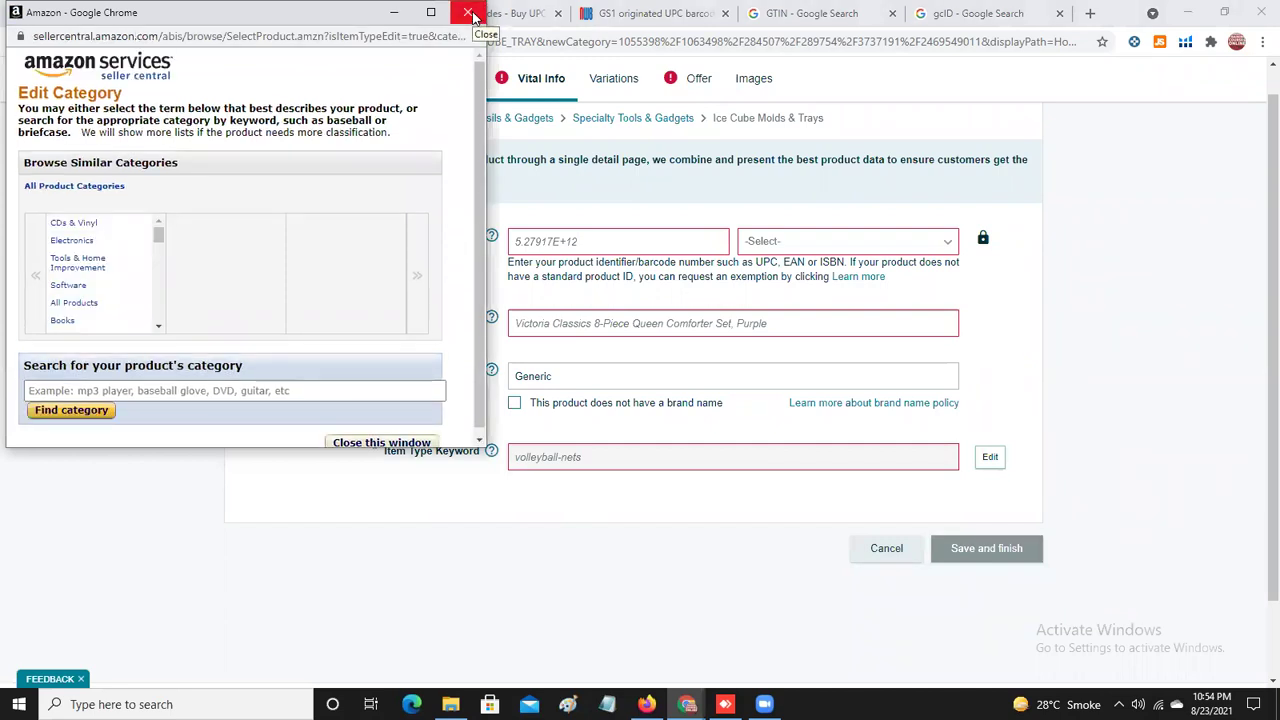
left_click(469, 14)
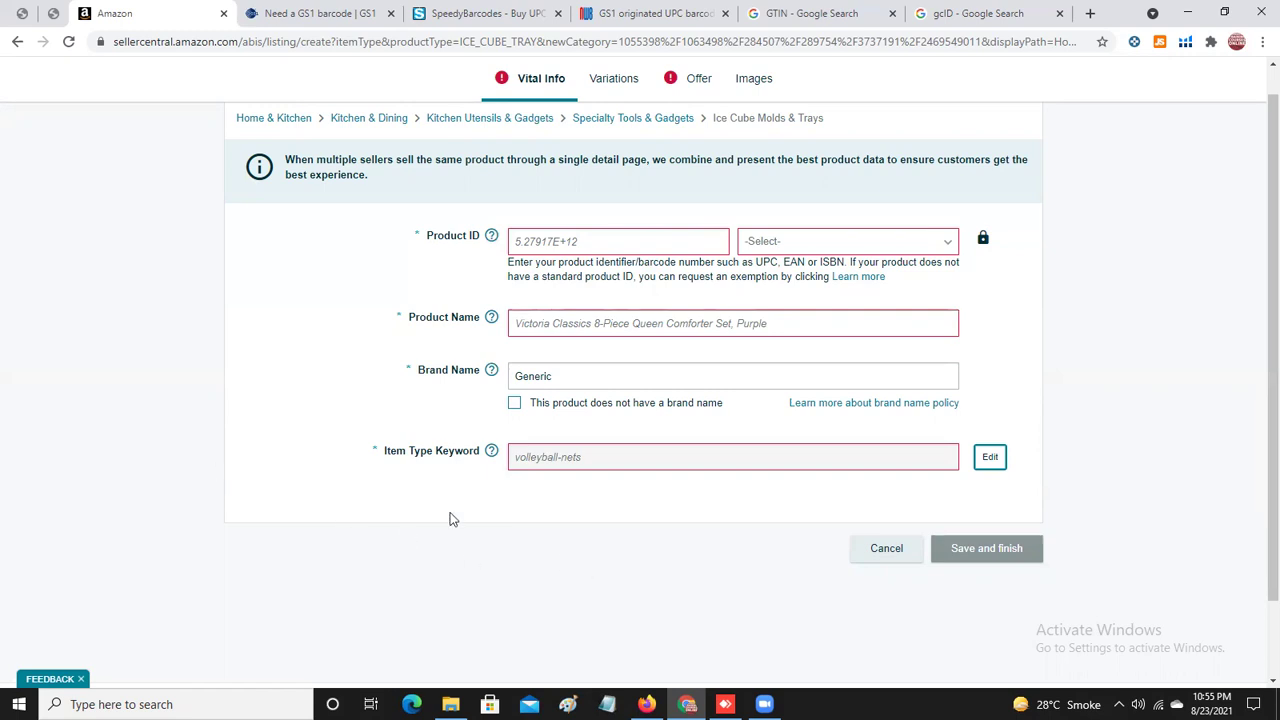
left_click(608, 82)
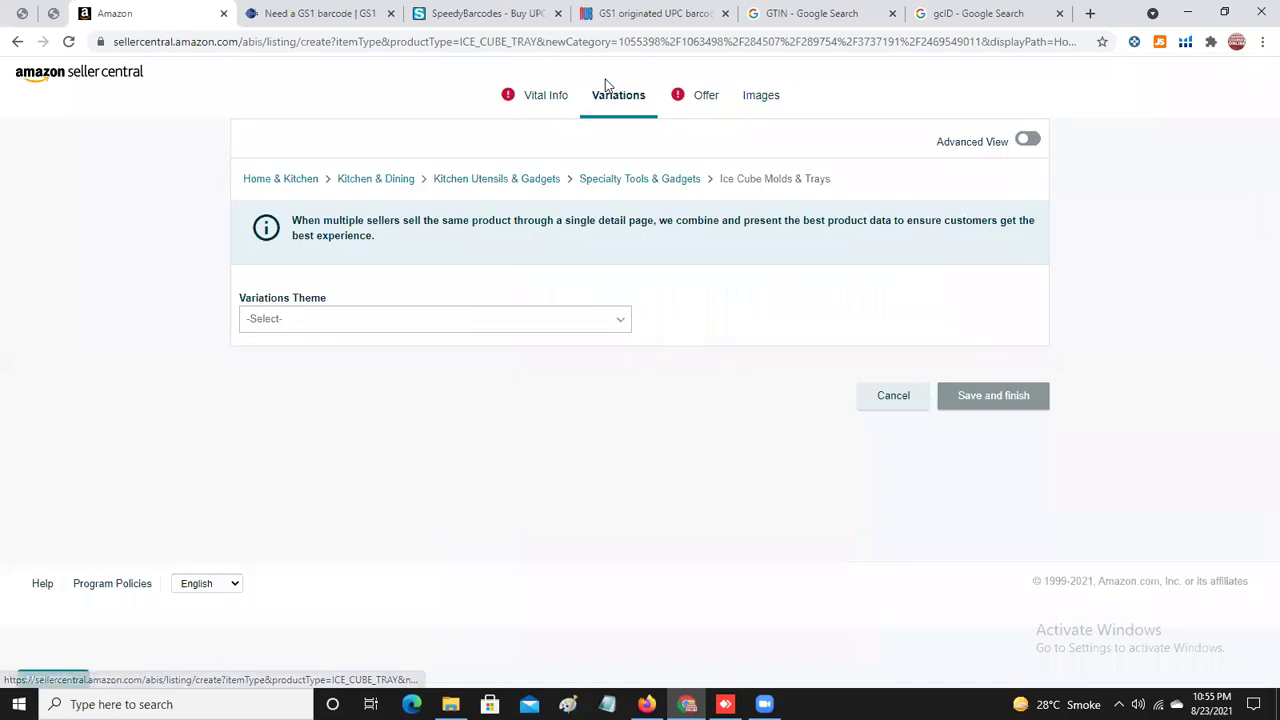
left_click(545, 103)
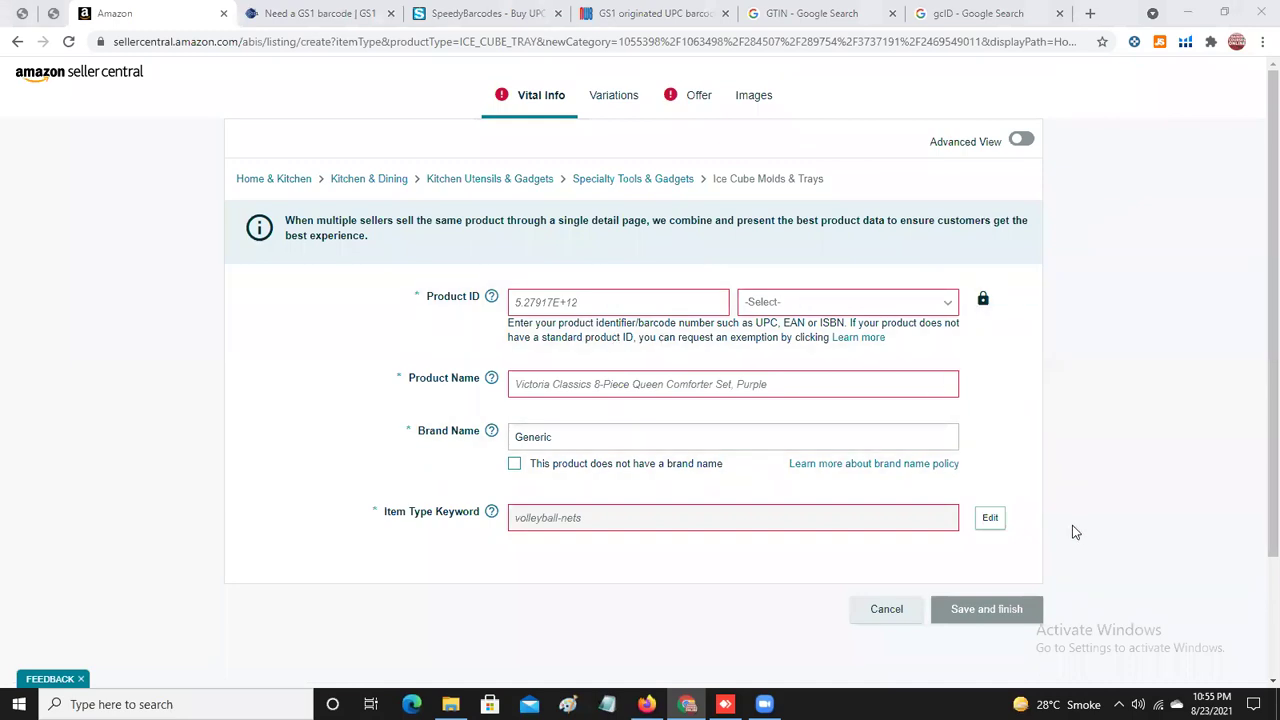
Compare the basic and advanced versions of the Vital Info form and leave Advanced View on.
left_click(1022, 143)
left_click_drag(1258, 162, 1259, 121)
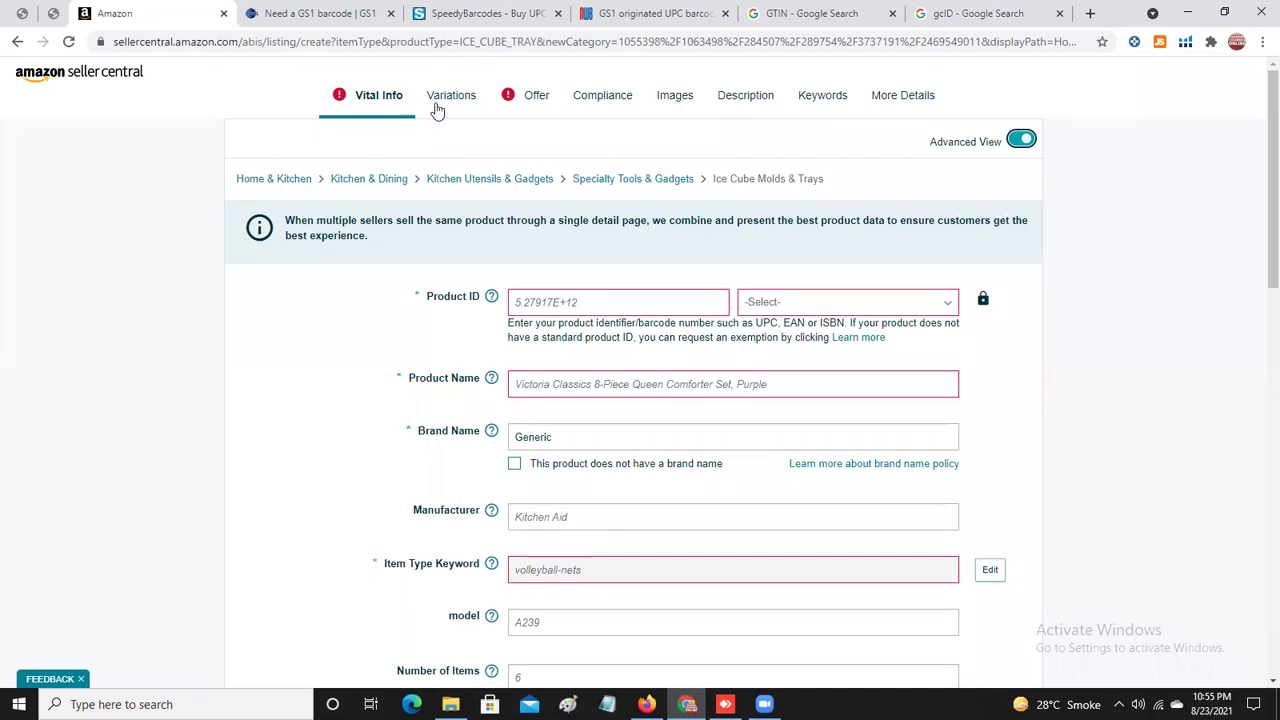
left_click(1016, 143)
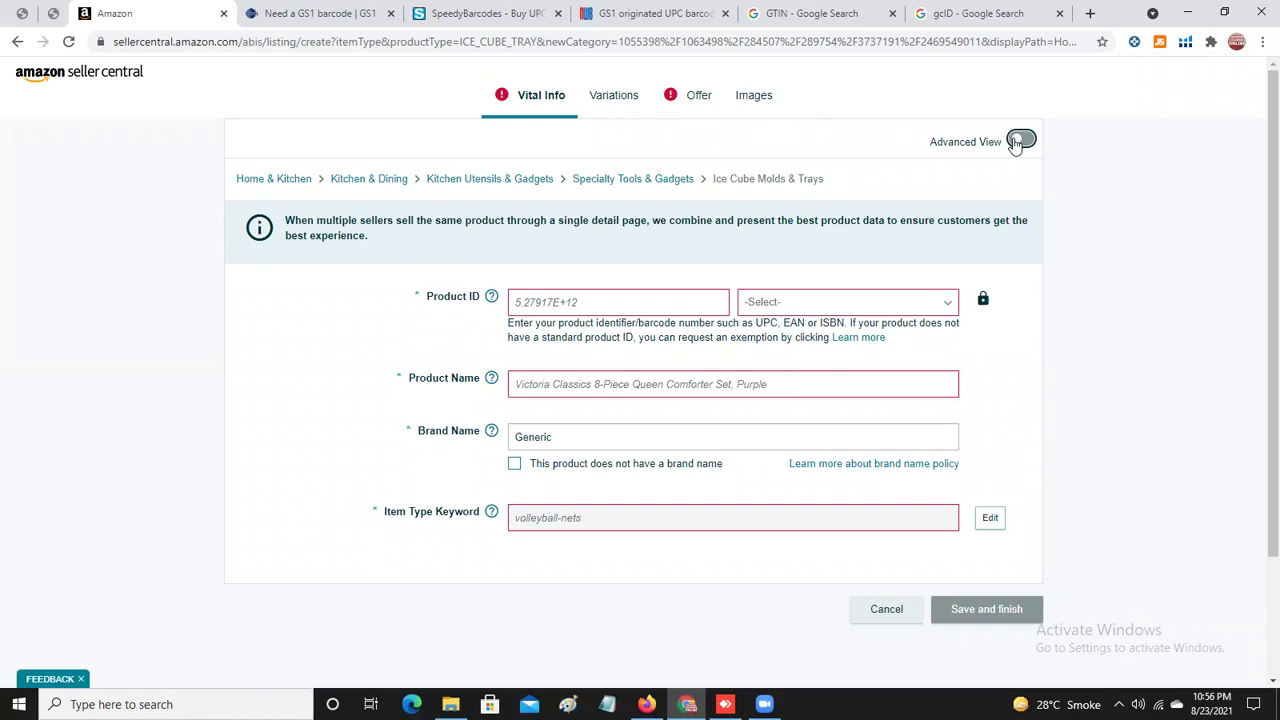
left_click(1017, 141)
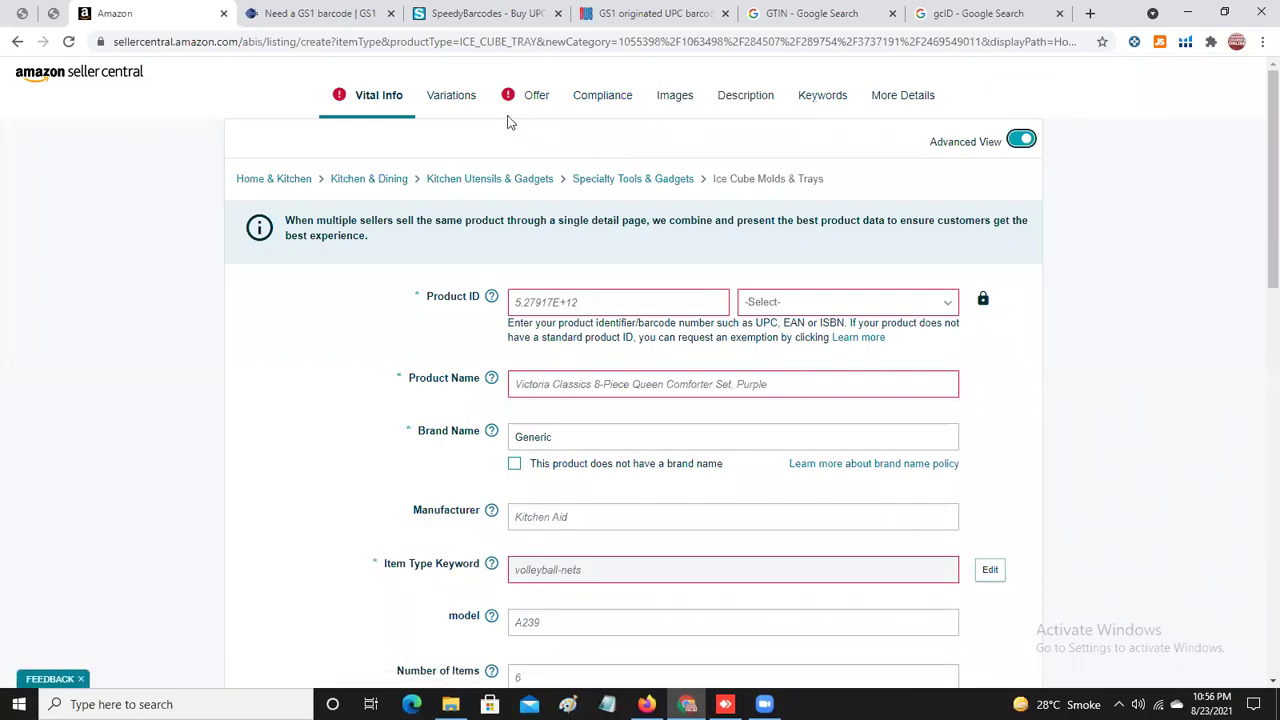
On the Variations page, try the ColorName theme and set the Variations Theme to color-size.
left_click(453, 104)
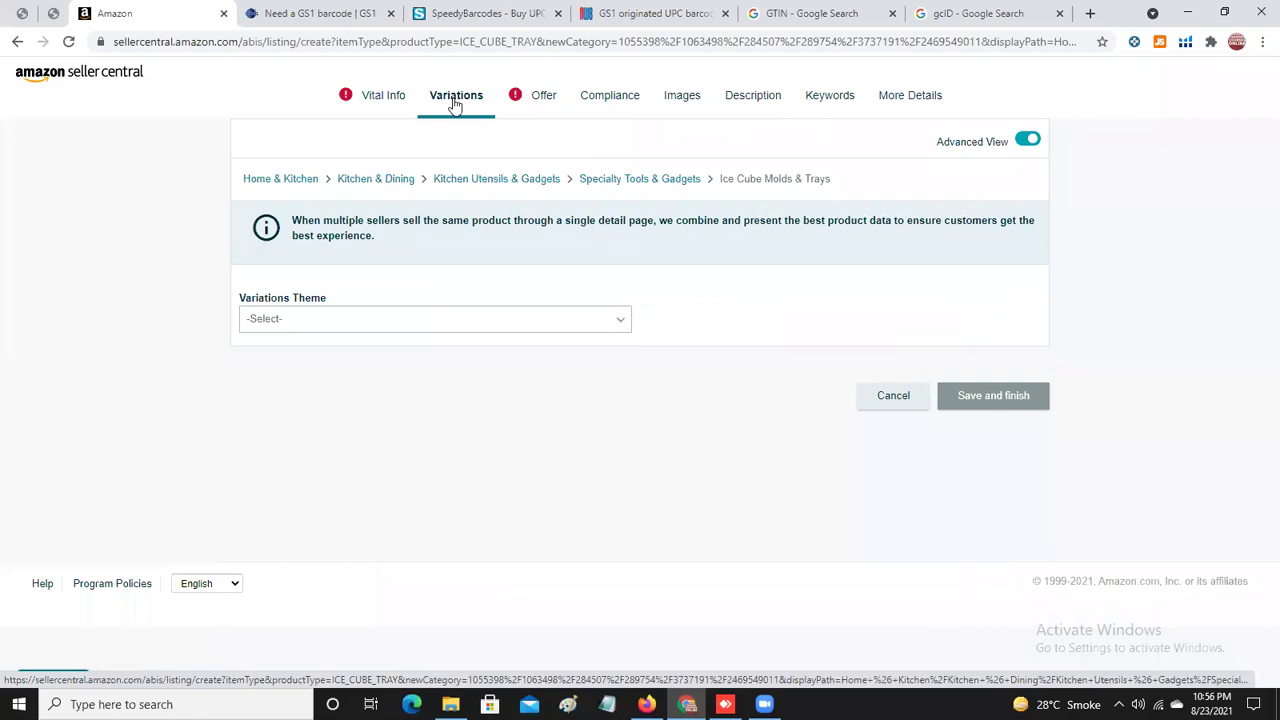
left_click(386, 326)
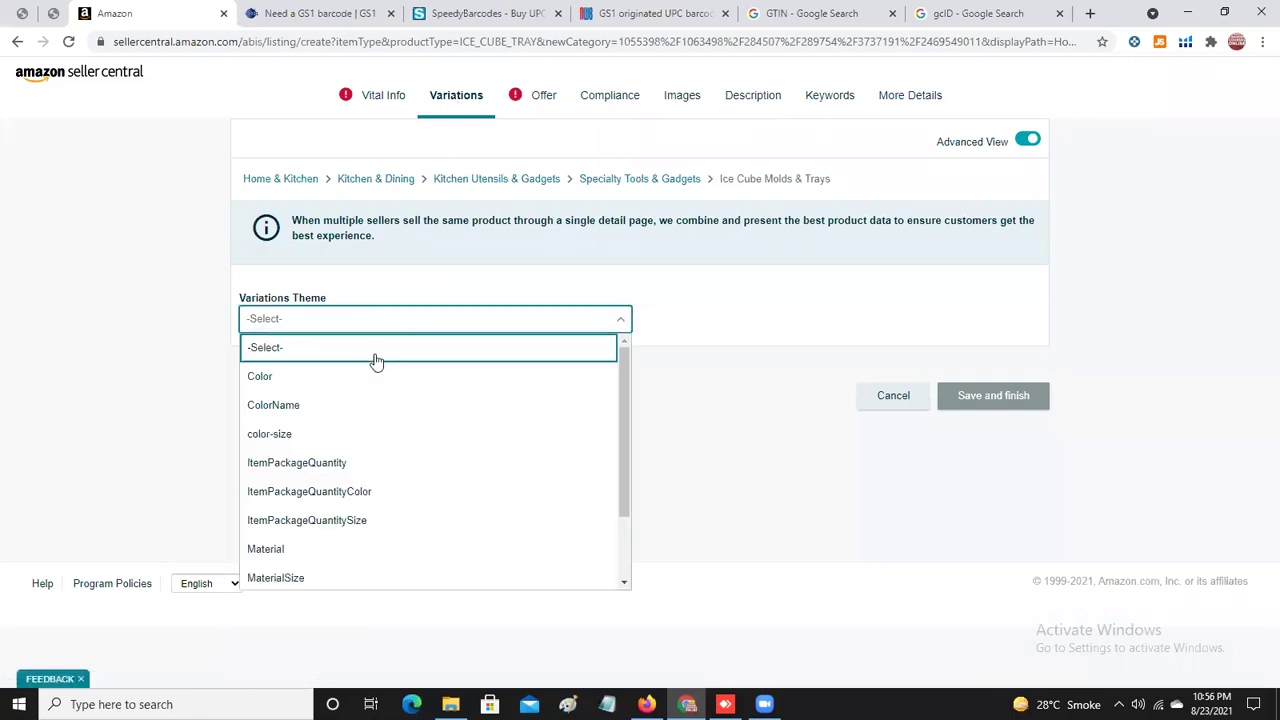
left_click(335, 418)
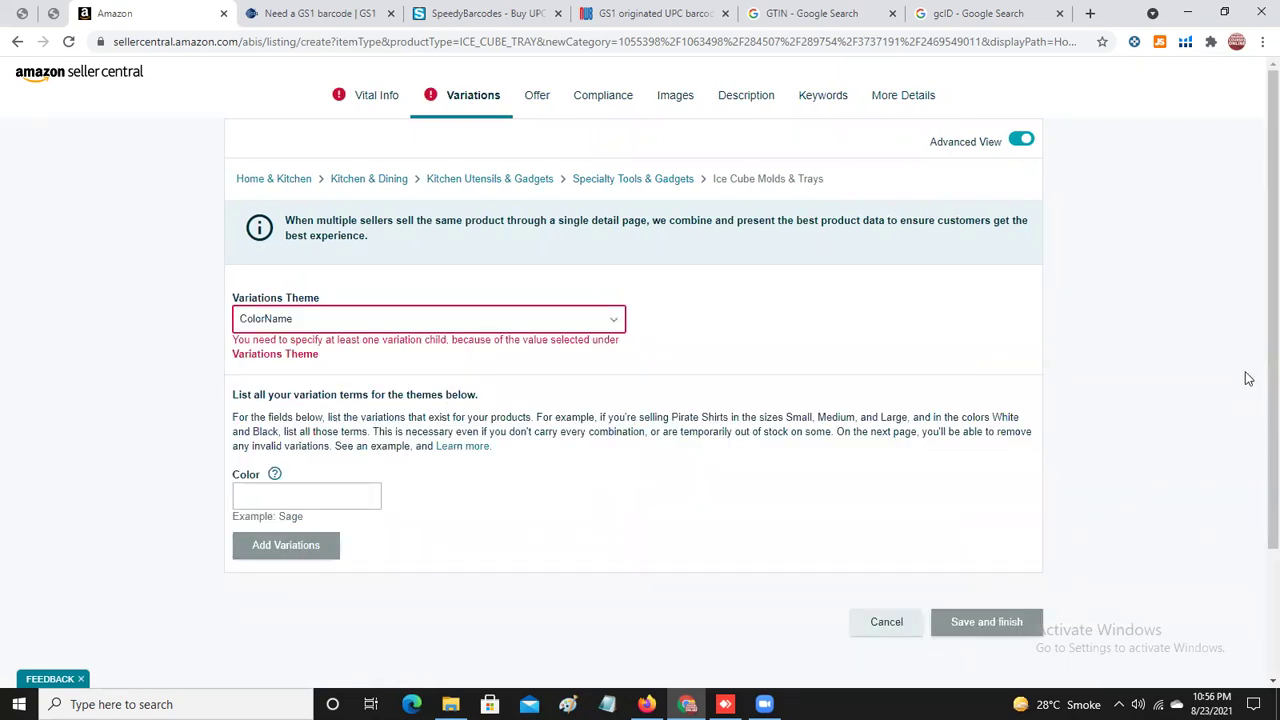
scroll(1252, 400, "down", 2)
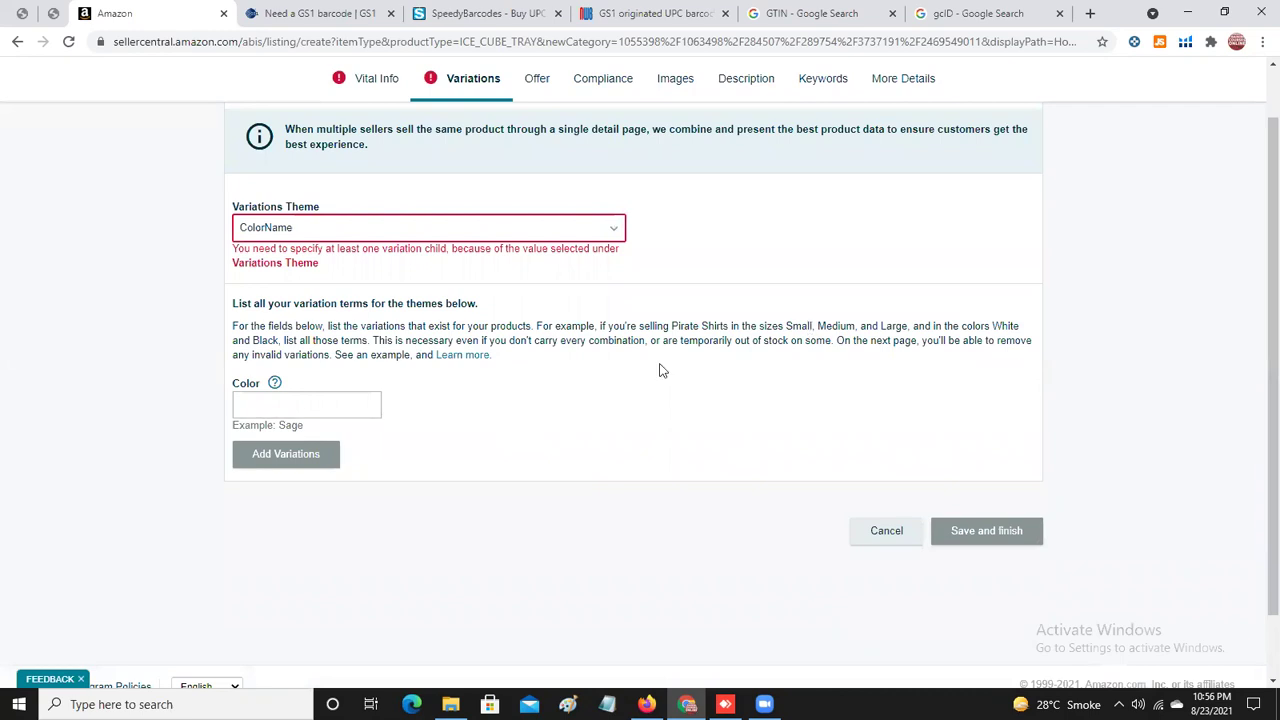
left_click(546, 236)
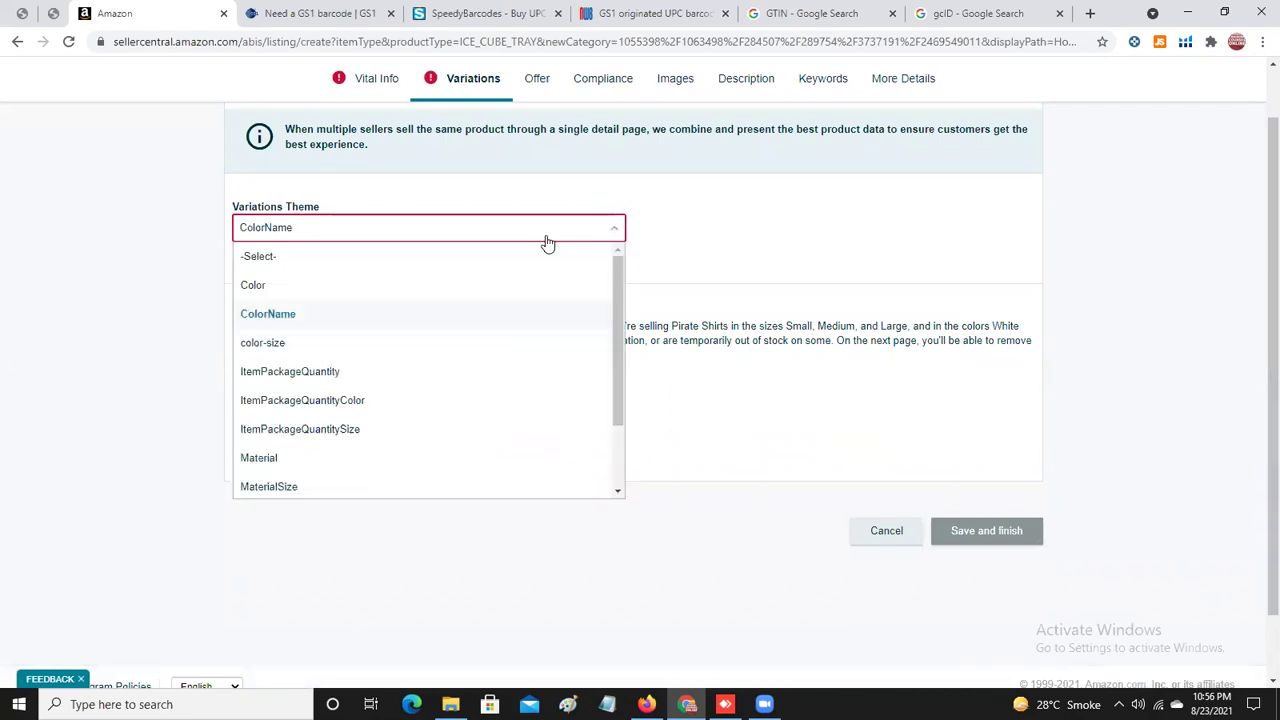
left_click(474, 343)
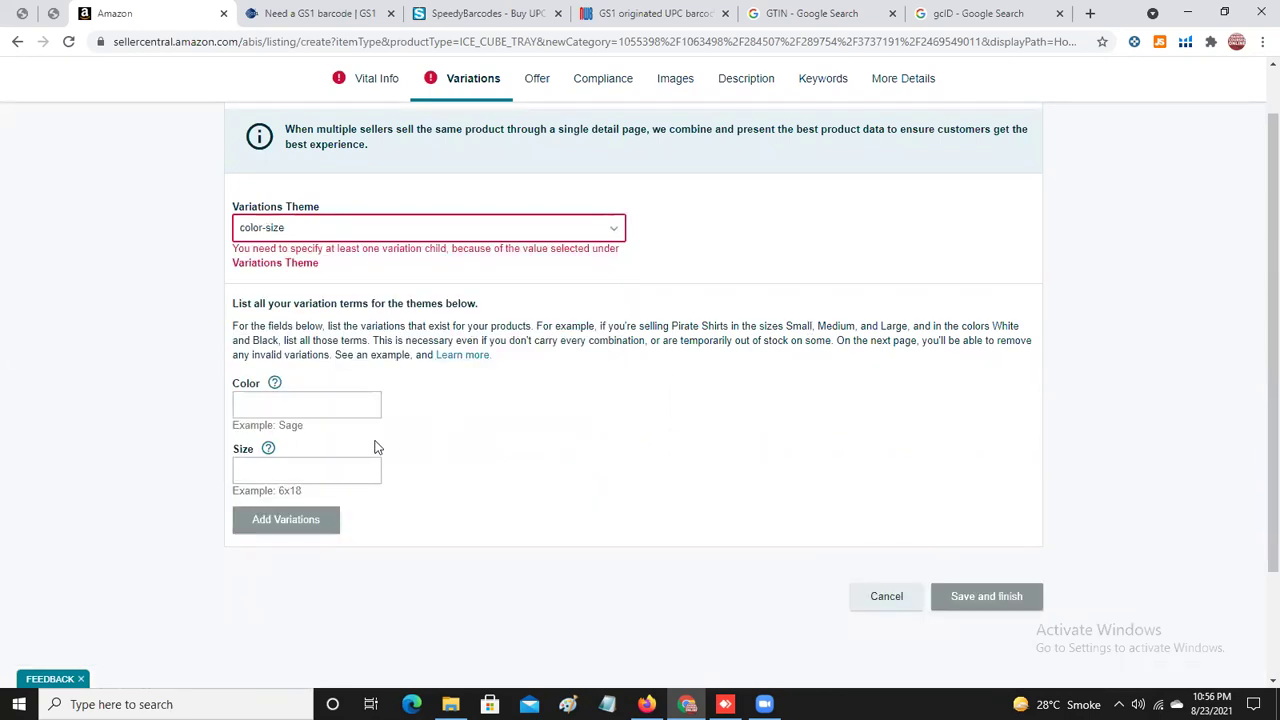
left_click(520, 231)
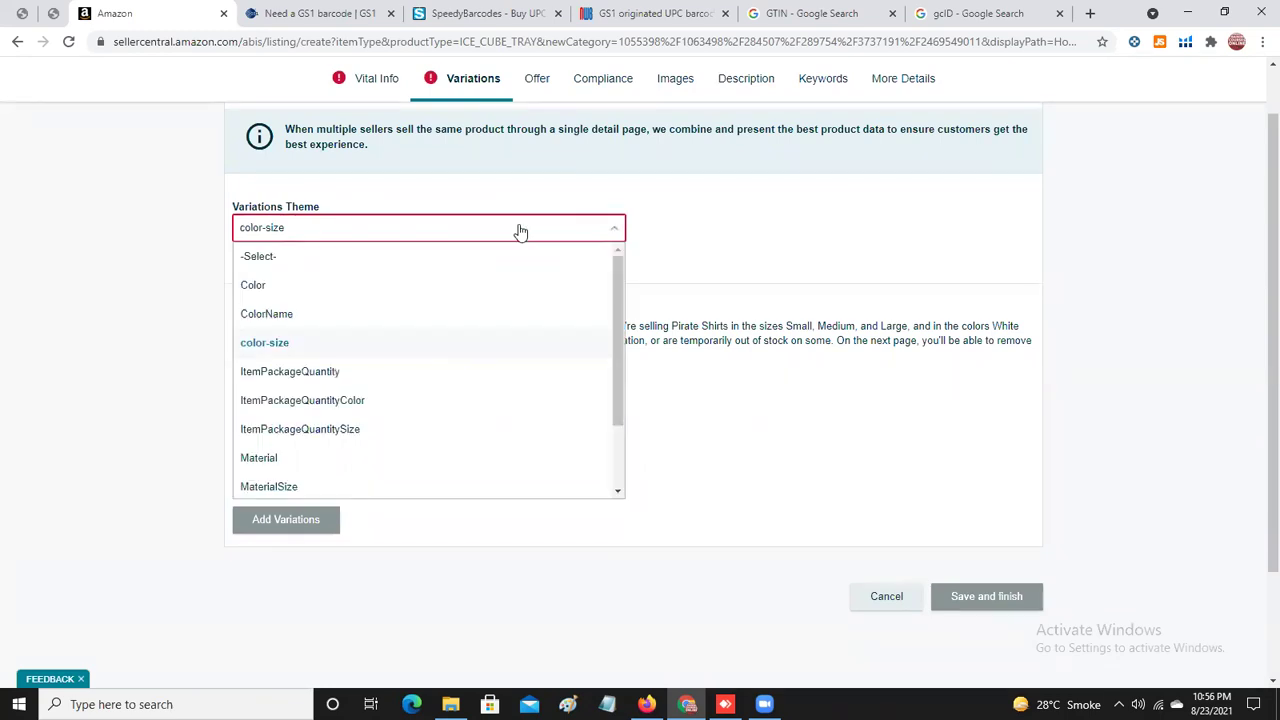
left_click(1172, 286)
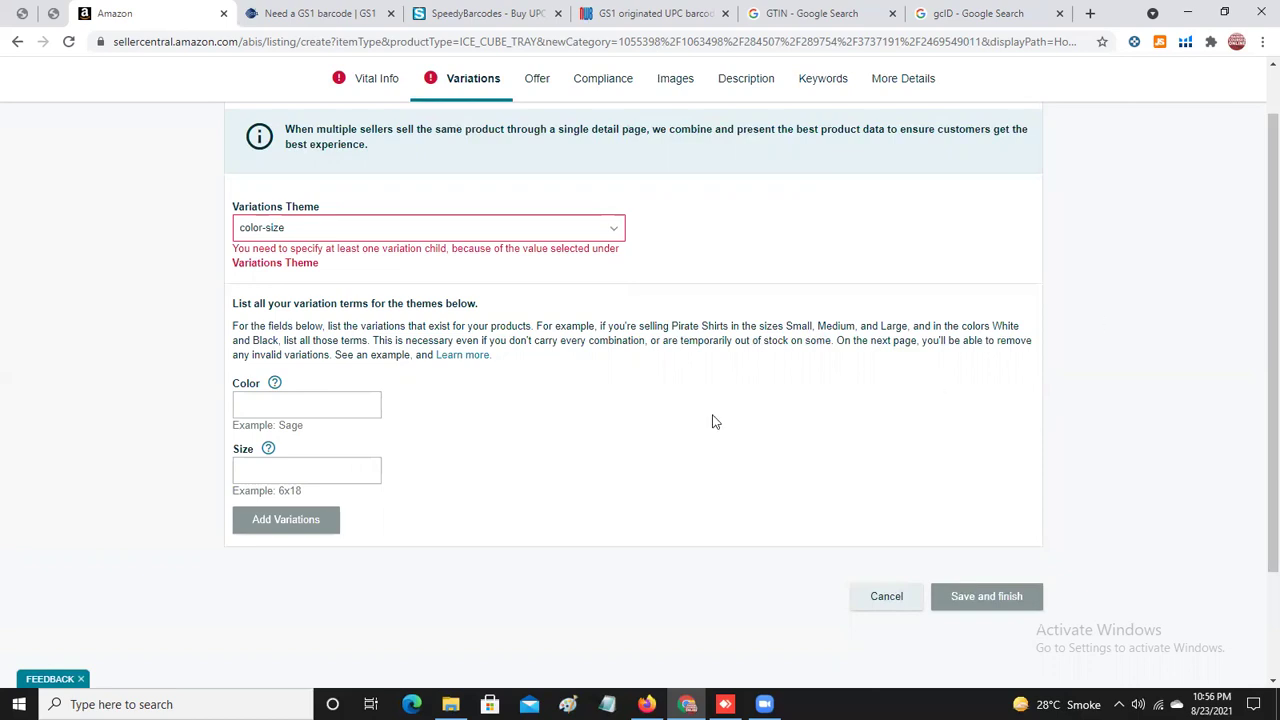
List WHITE, RED and BLACK as the color variation terms.
left_click(348, 407)
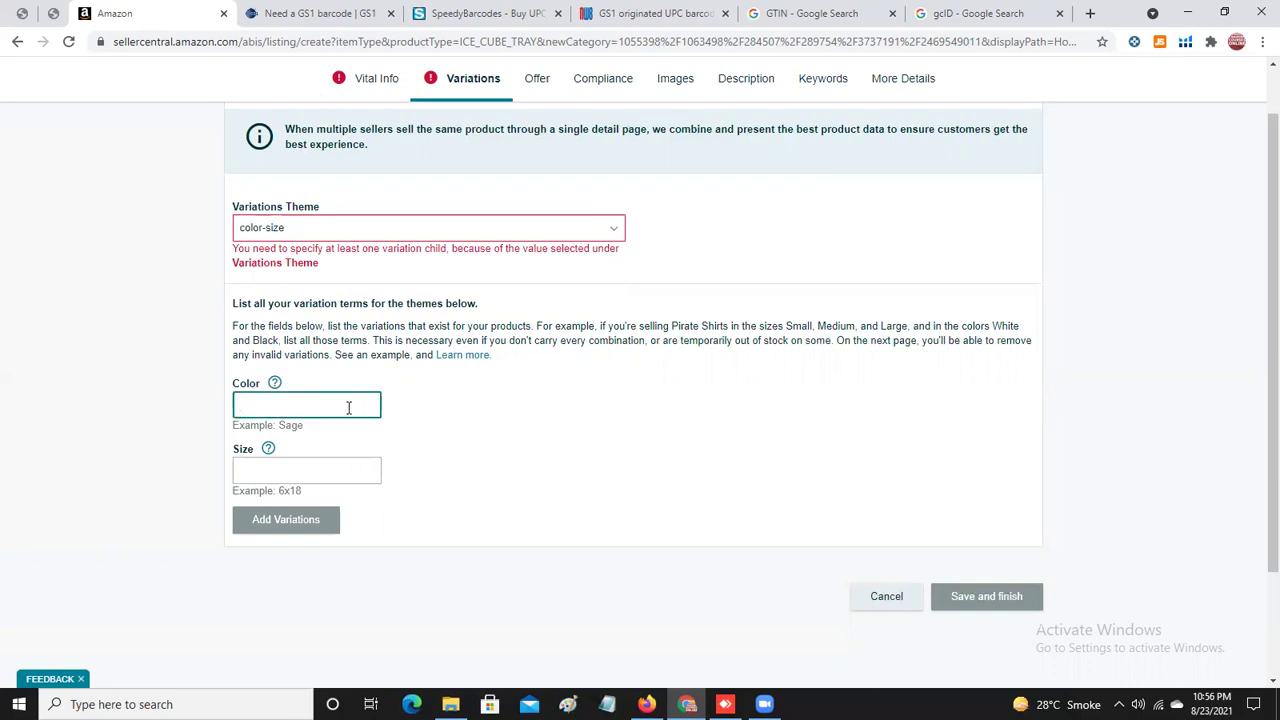
left_click(320, 471)
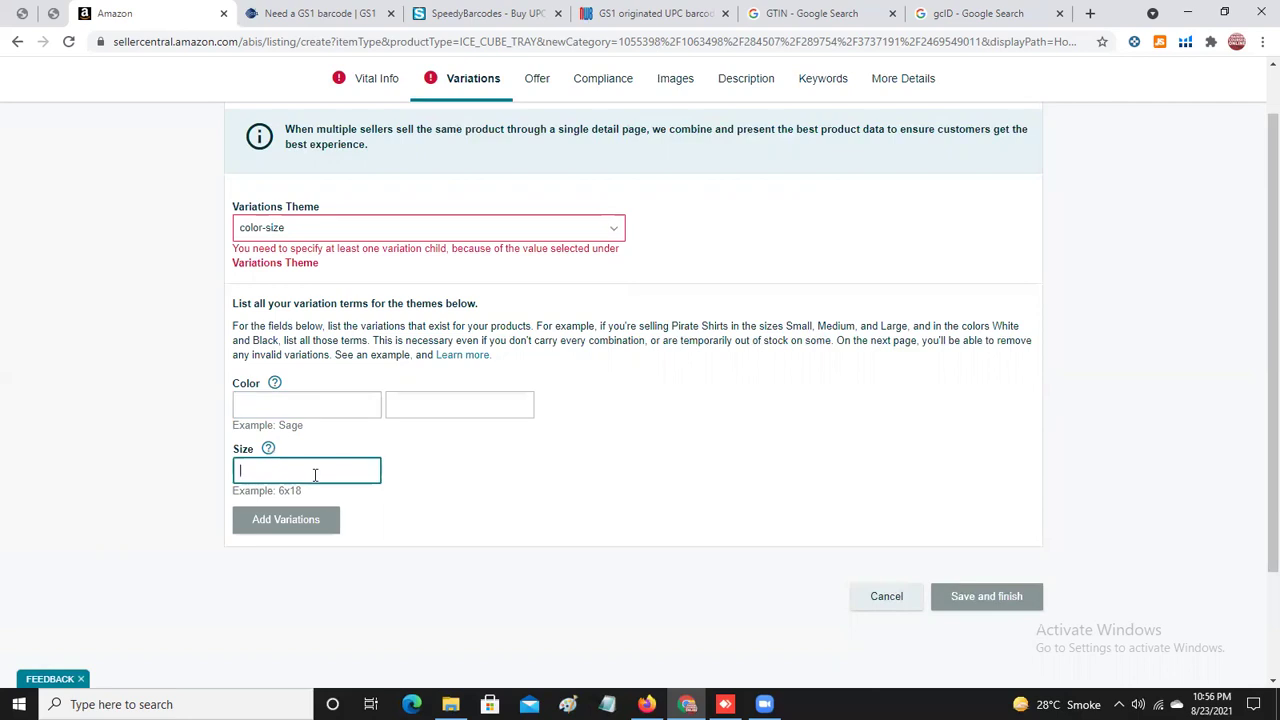
left_click(345, 407)
type("WHITE")
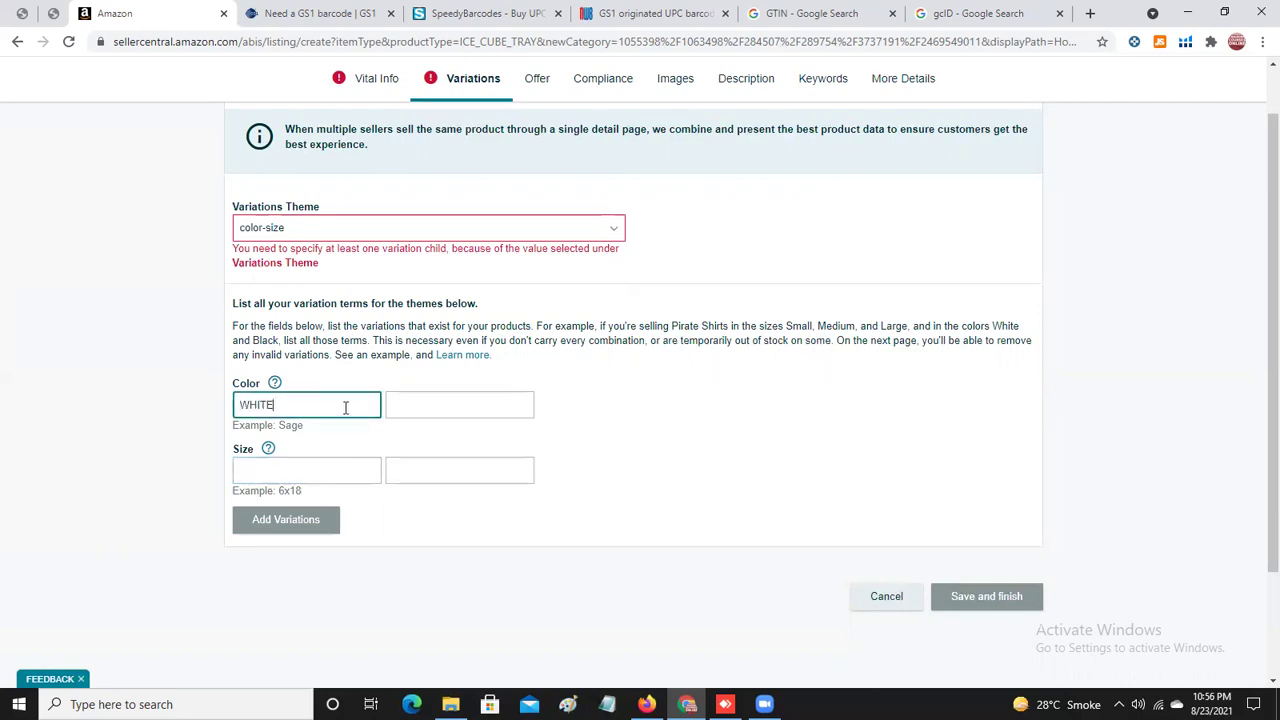
key("Tab")
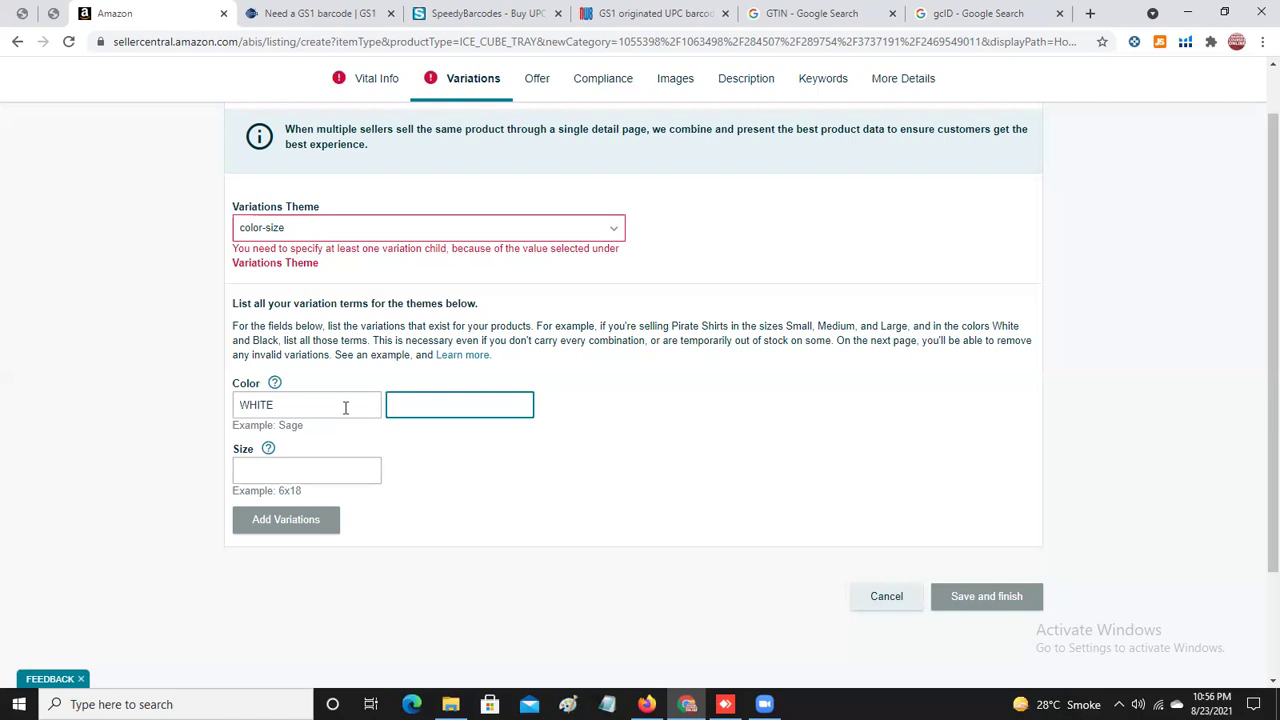
type("RED")
key("Tab")
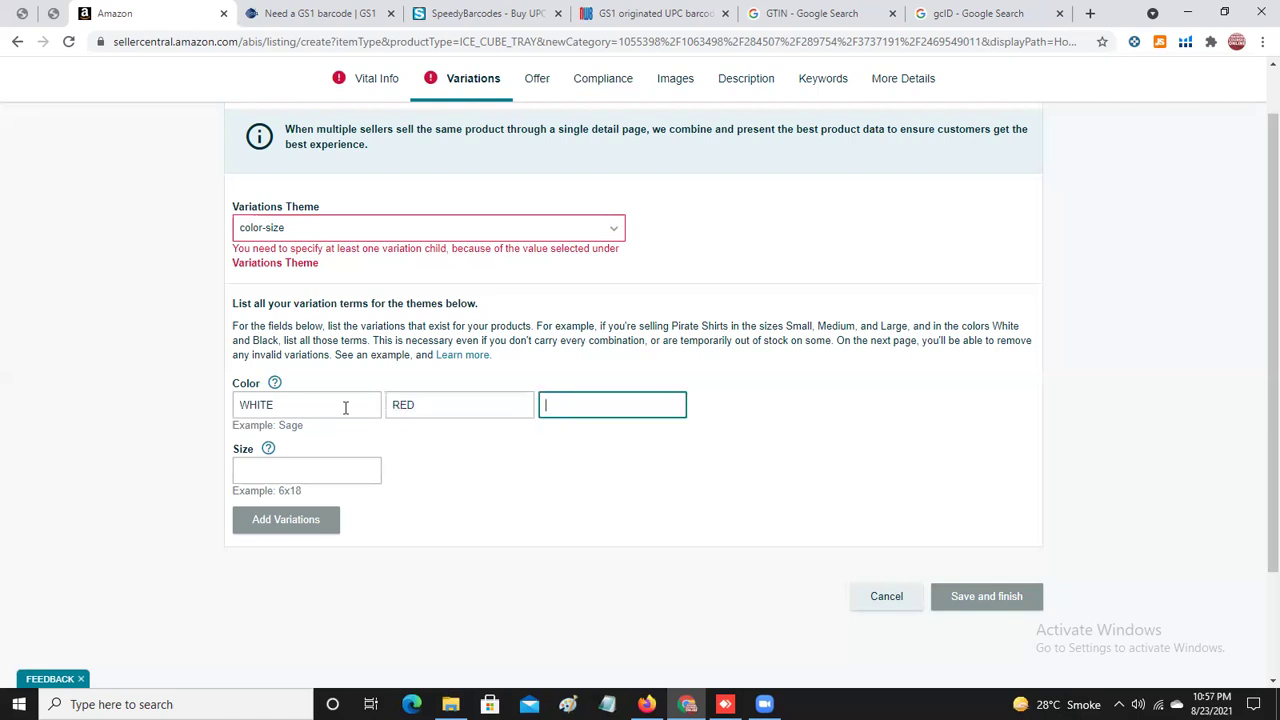
type("BLACK")
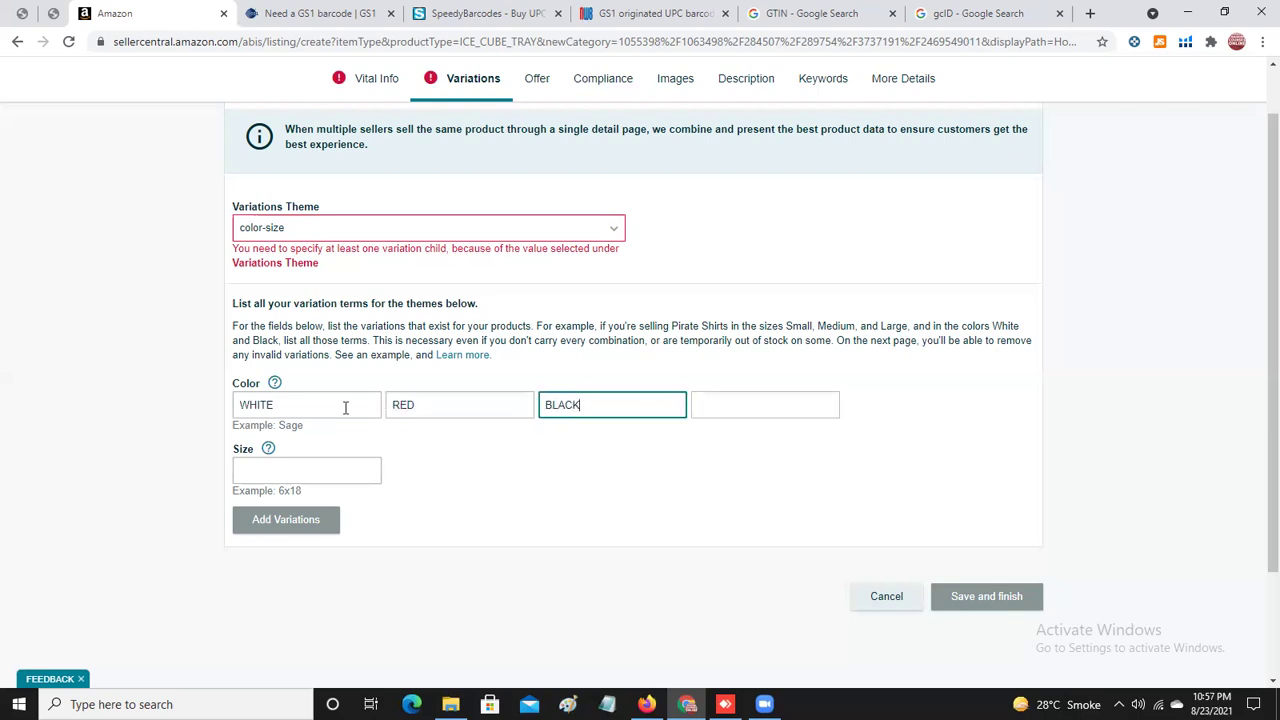
List SMALL and LARGE as the size variation terms and add the variations.
left_click(294, 471)
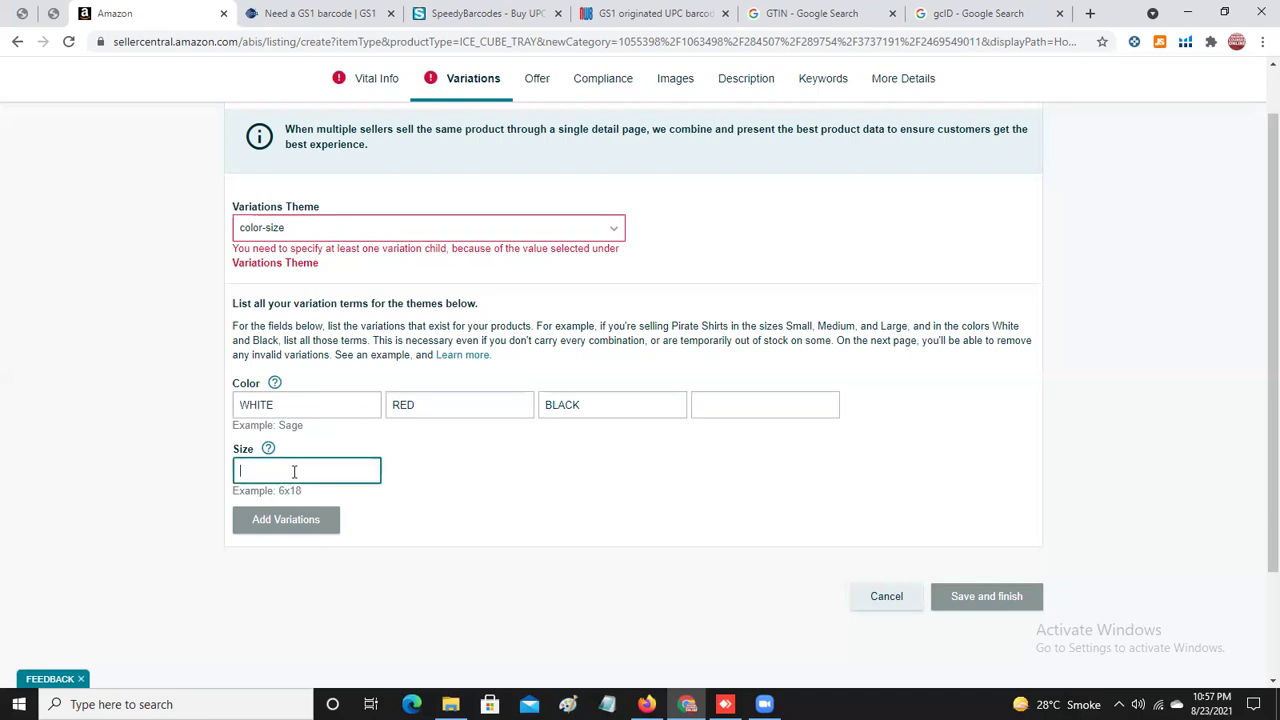
type("SMALL")
key("Tab")
type("LARGE")
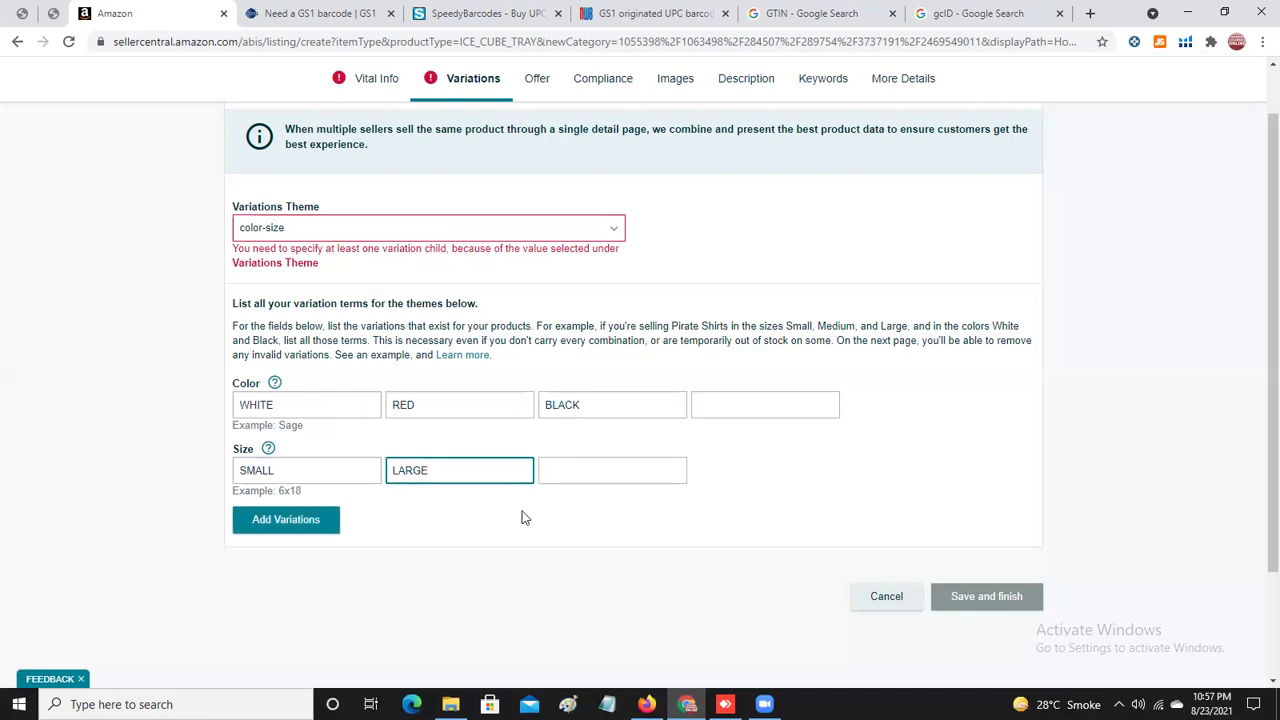
left_click(309, 530)
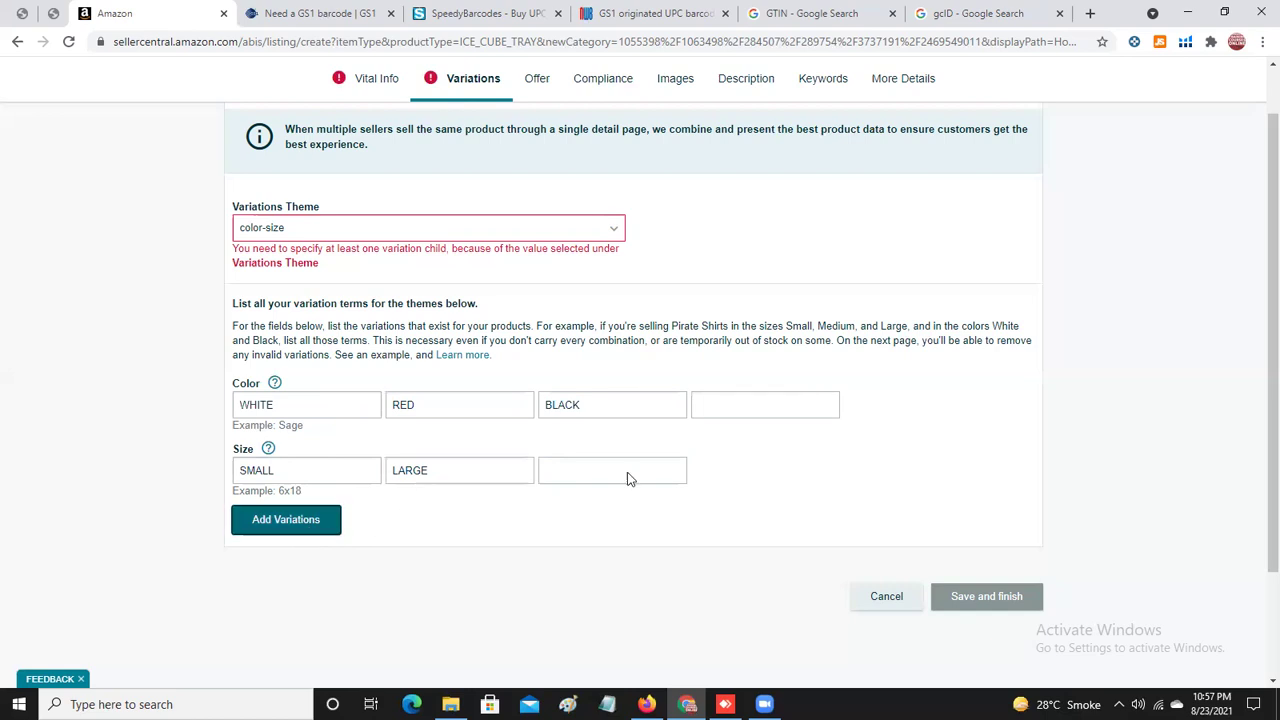
Enter TSHIRT_WHT_SML as the Seller SKU of the WHITE SMALL variation.
scroll(1257, 325, "down", 1)
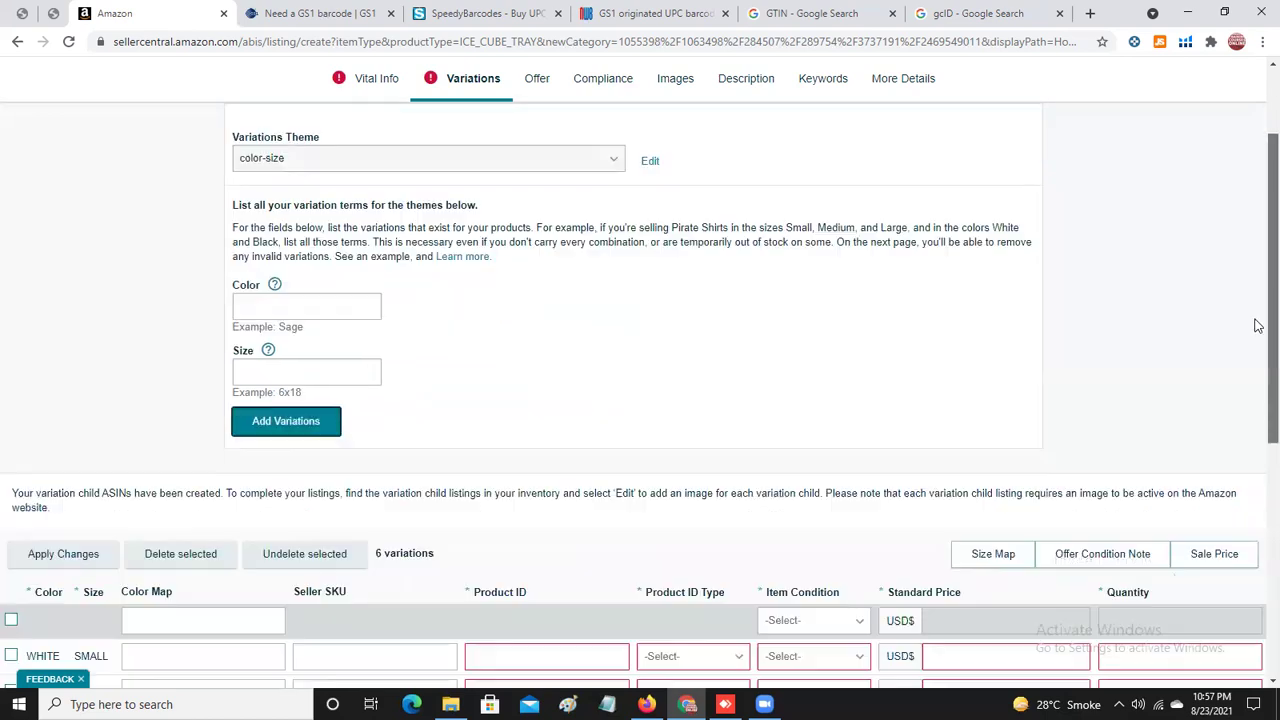
scroll(1257, 330, "down", 3)
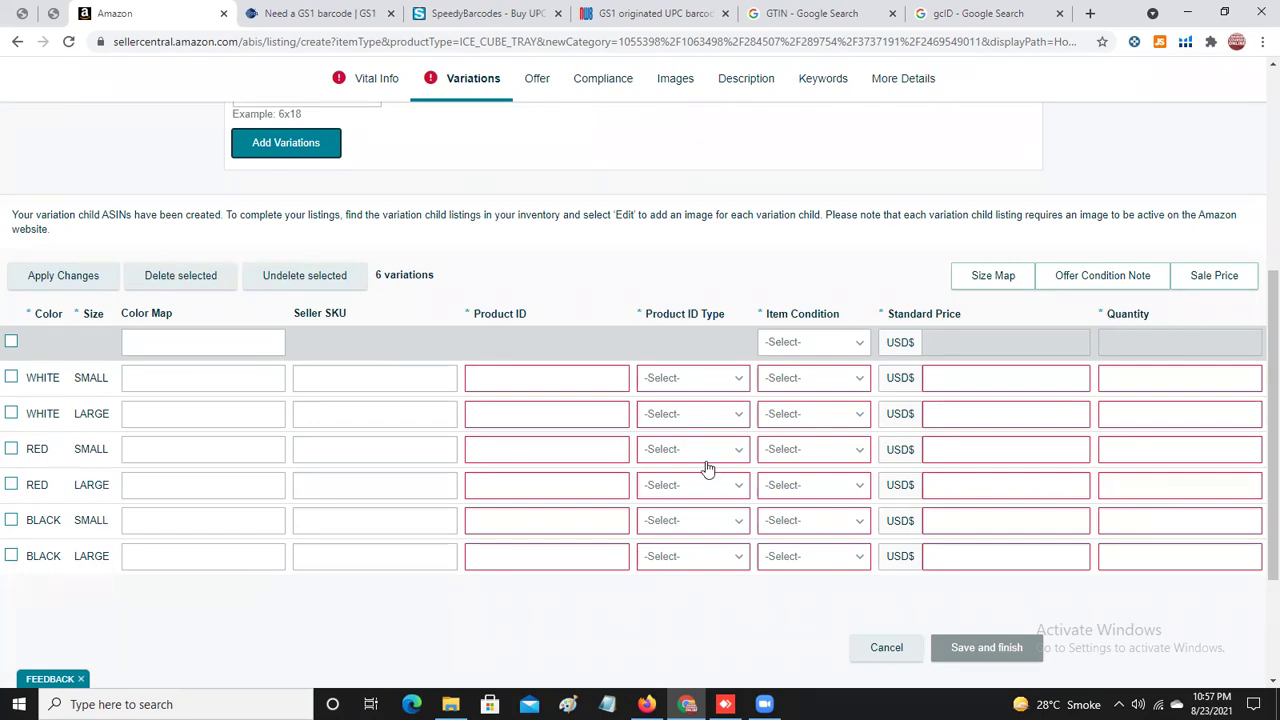
scroll(1257, 438, "down", 1)
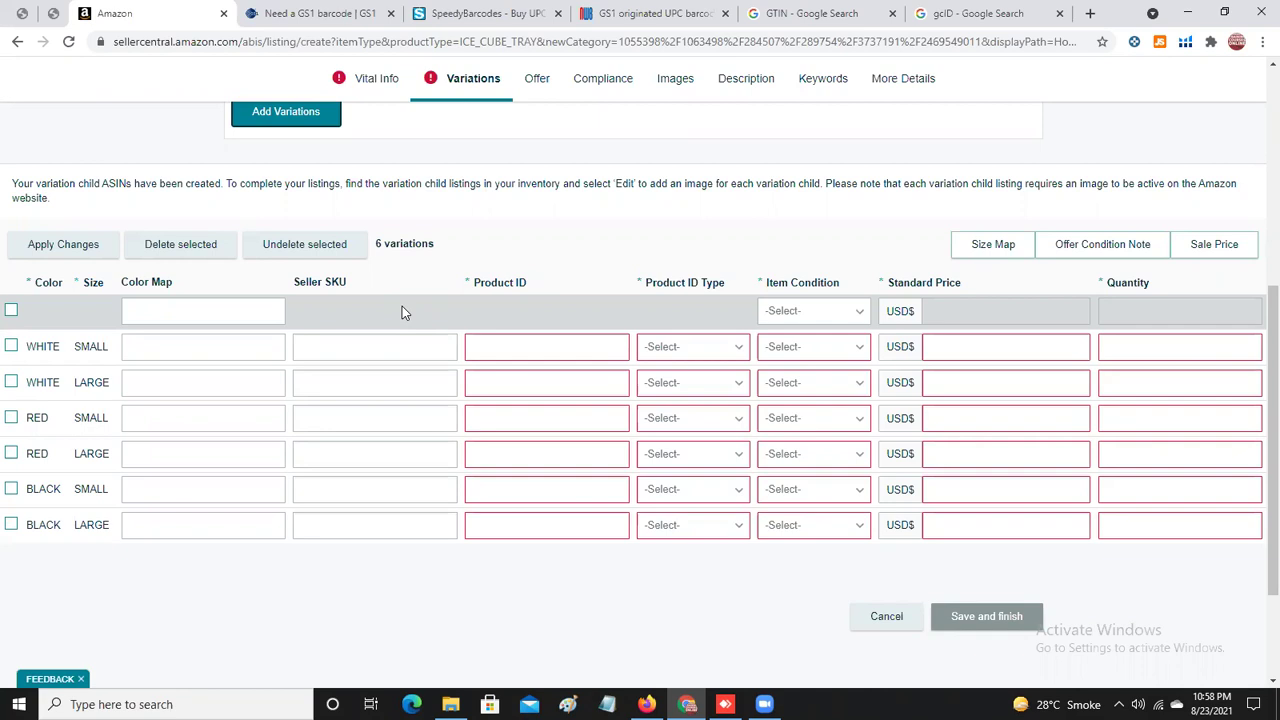
left_click(364, 352)
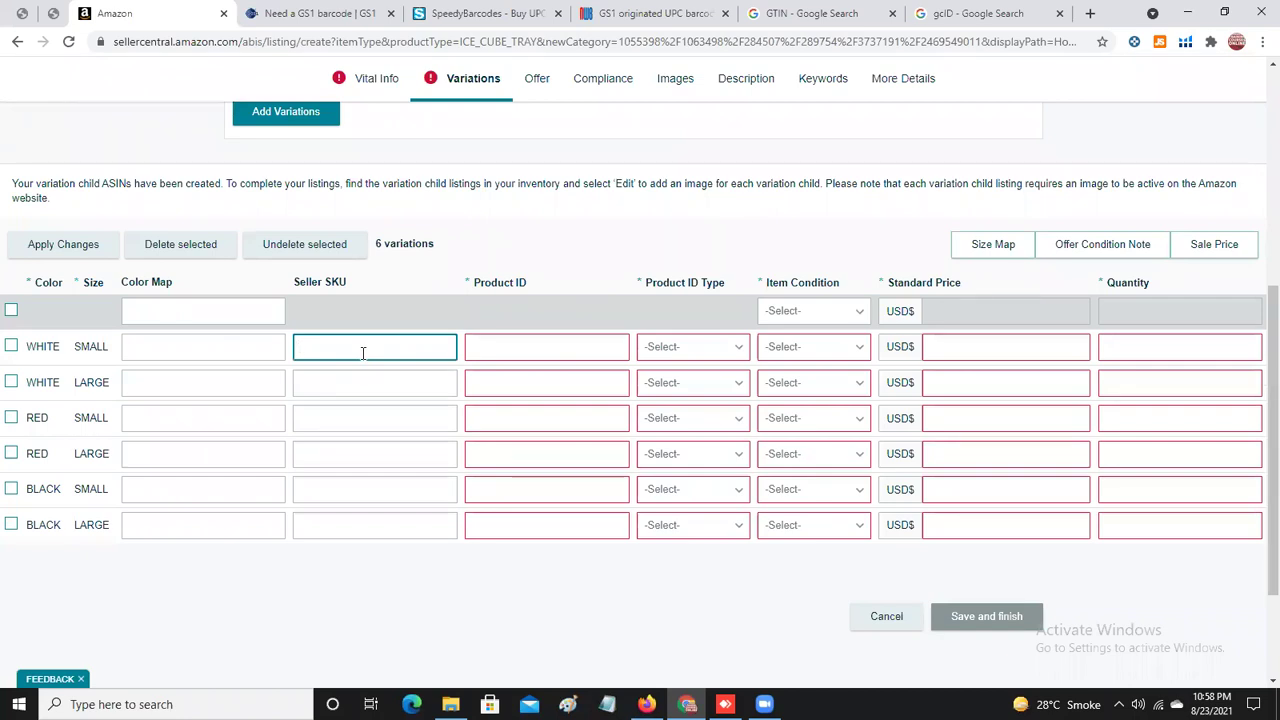
type("TSHIRT_WHIT")
key("BackSpace")
type("_SML")
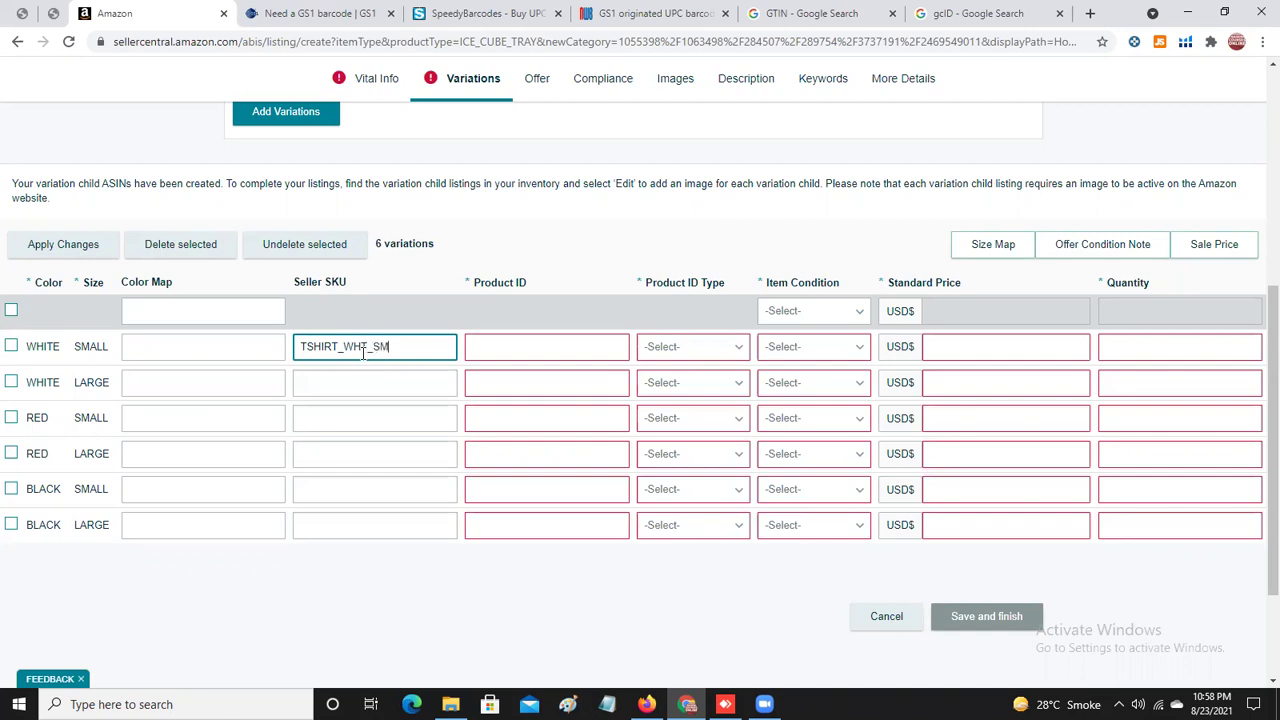
Enter TSHIRT-WHT-LRG as the Seller SKU of the WHITE LARGE variation.
left_click(413, 381)
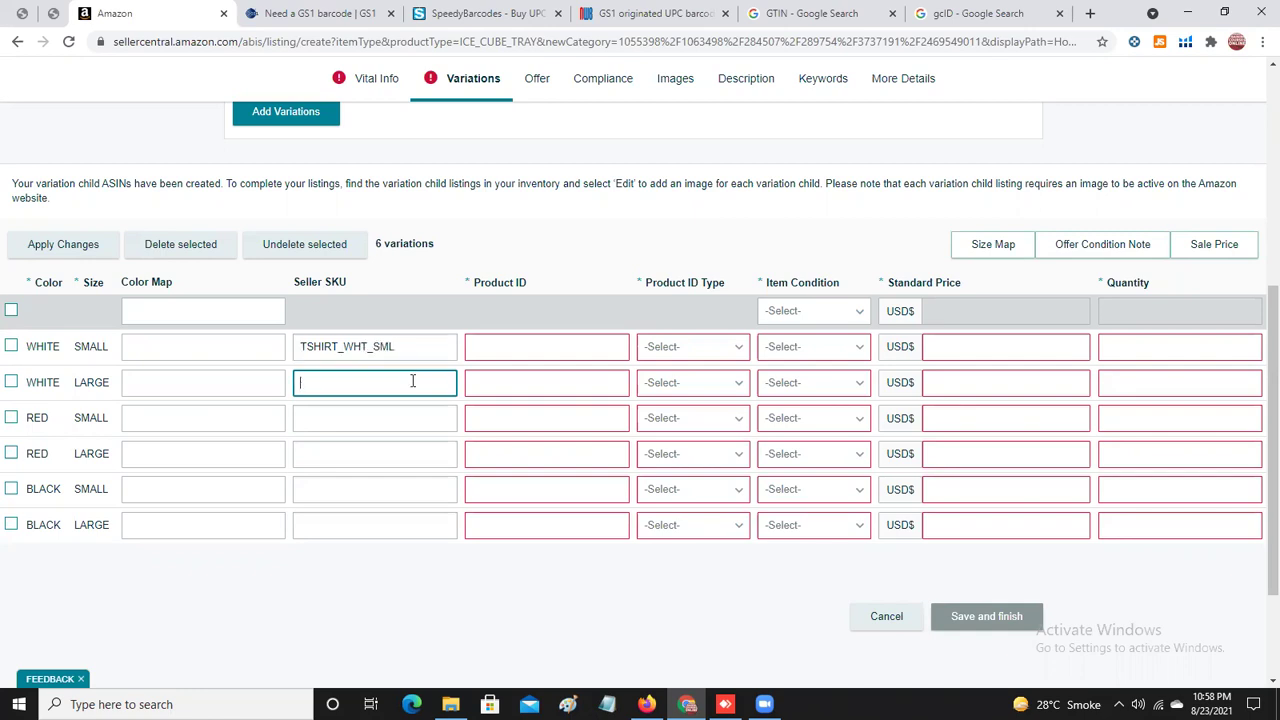
left_click(407, 347)
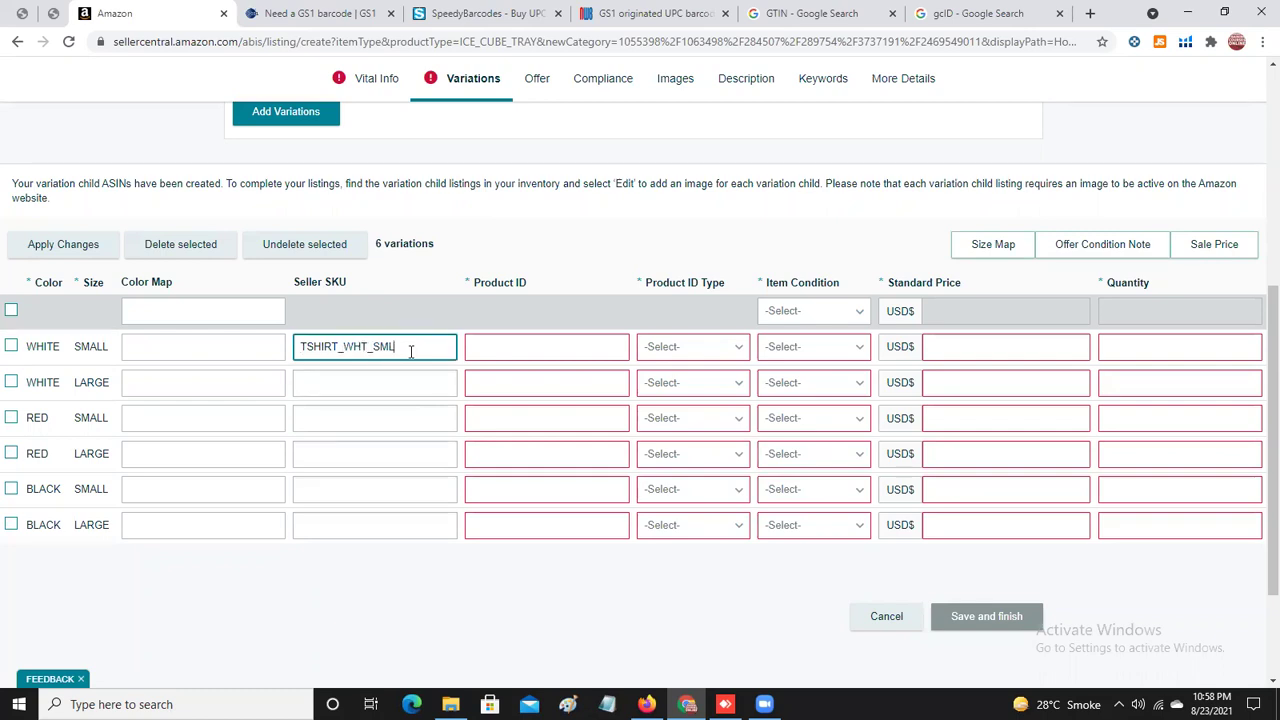
left_click(332, 382)
type("T")
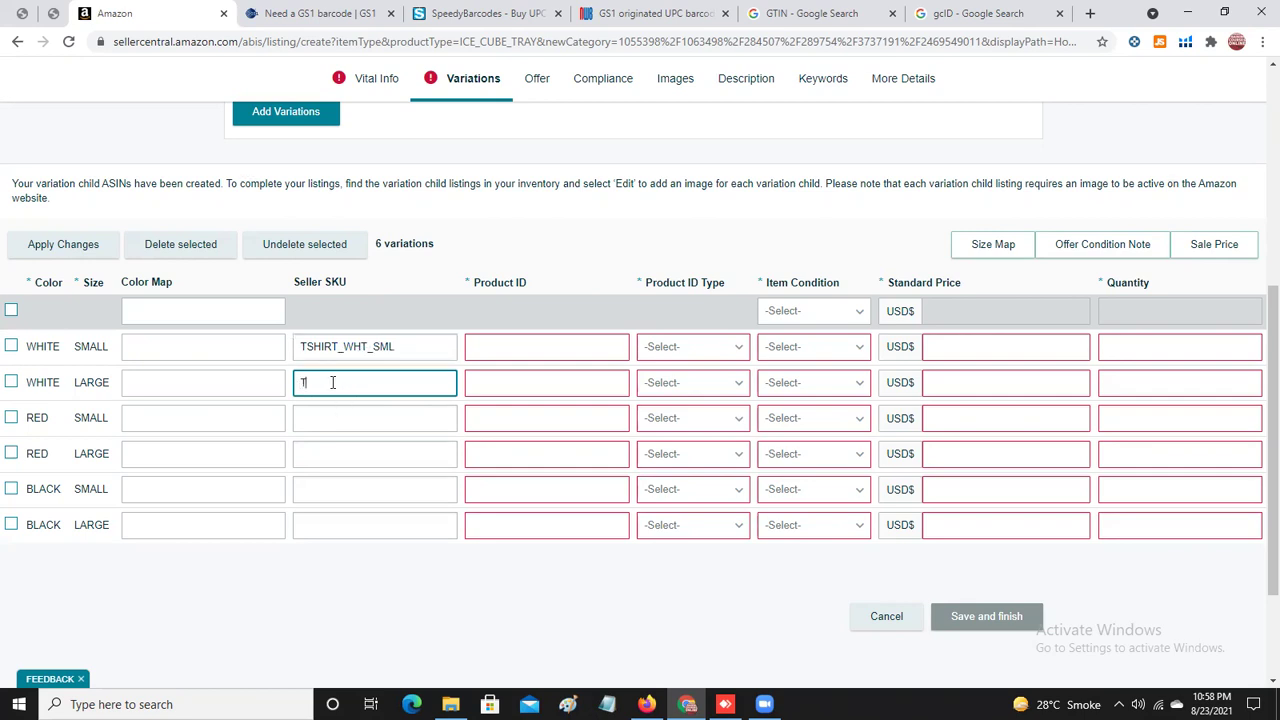
type("SHIRT-WHT-LRG")
left_click(374, 420)
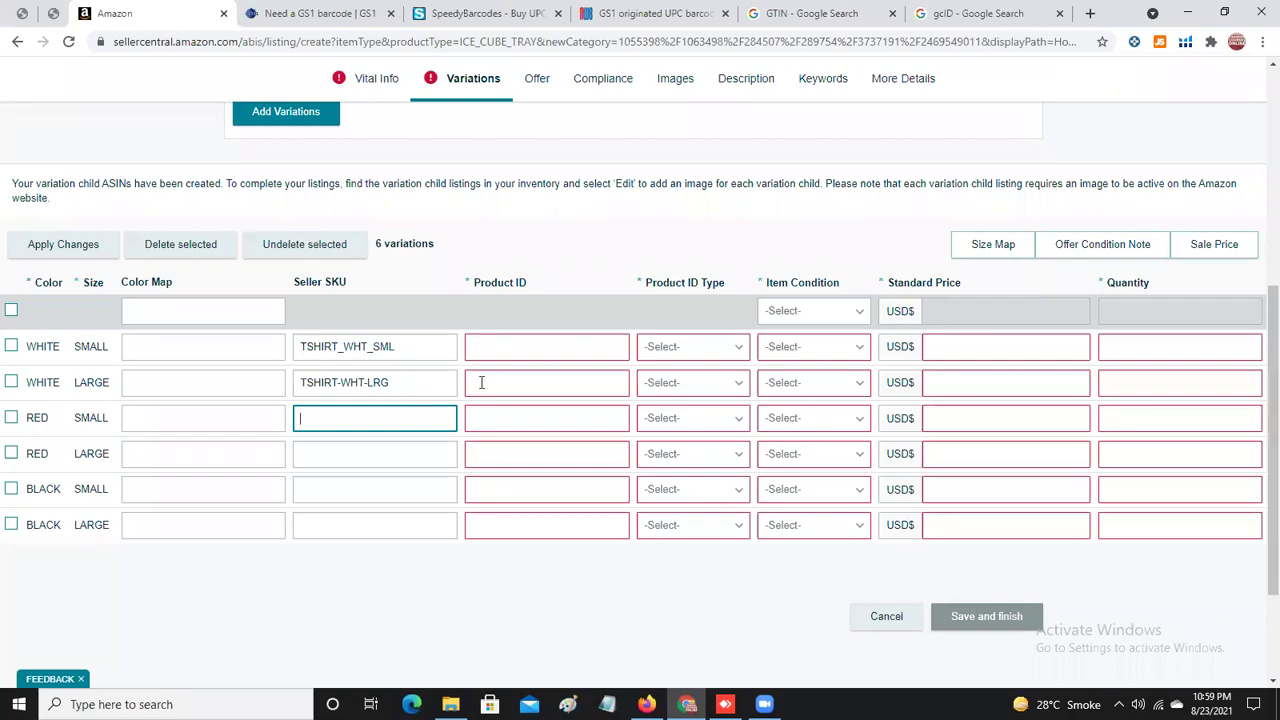
Look at the Product ID fields of the white variations and the Product ID Type options for WHITE SMALL.
left_click(536, 343)
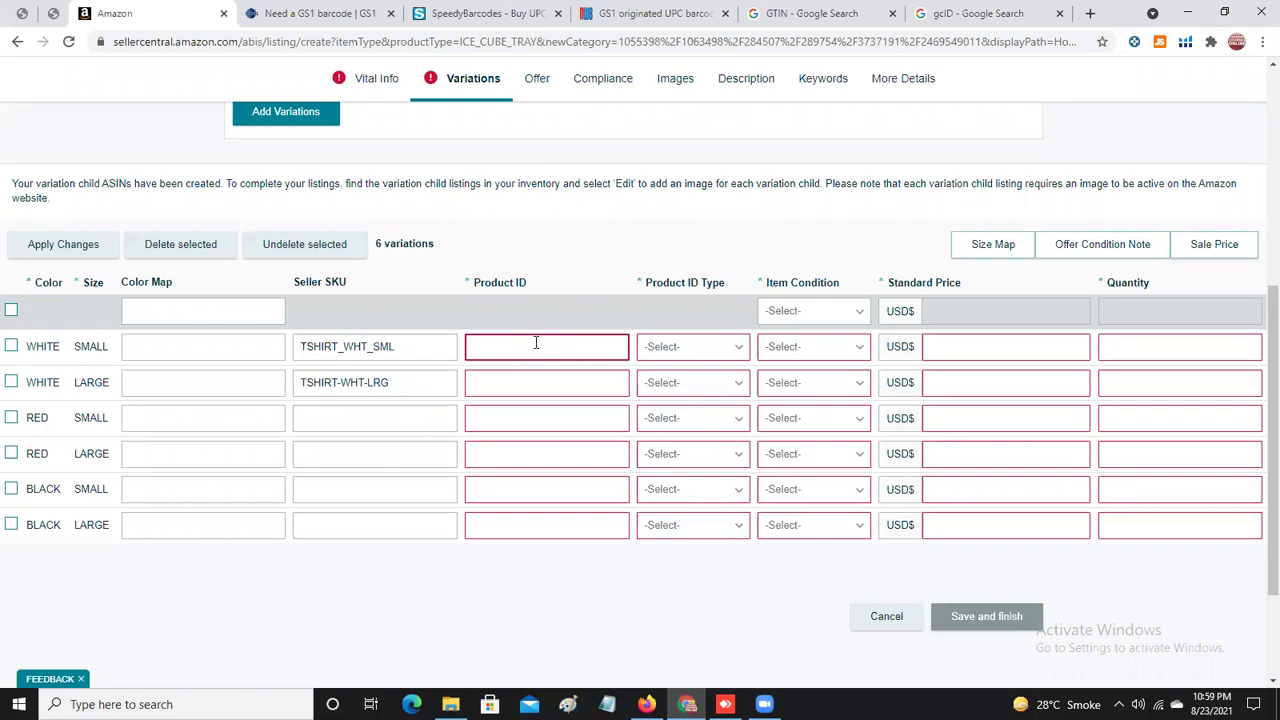
left_click(531, 384)
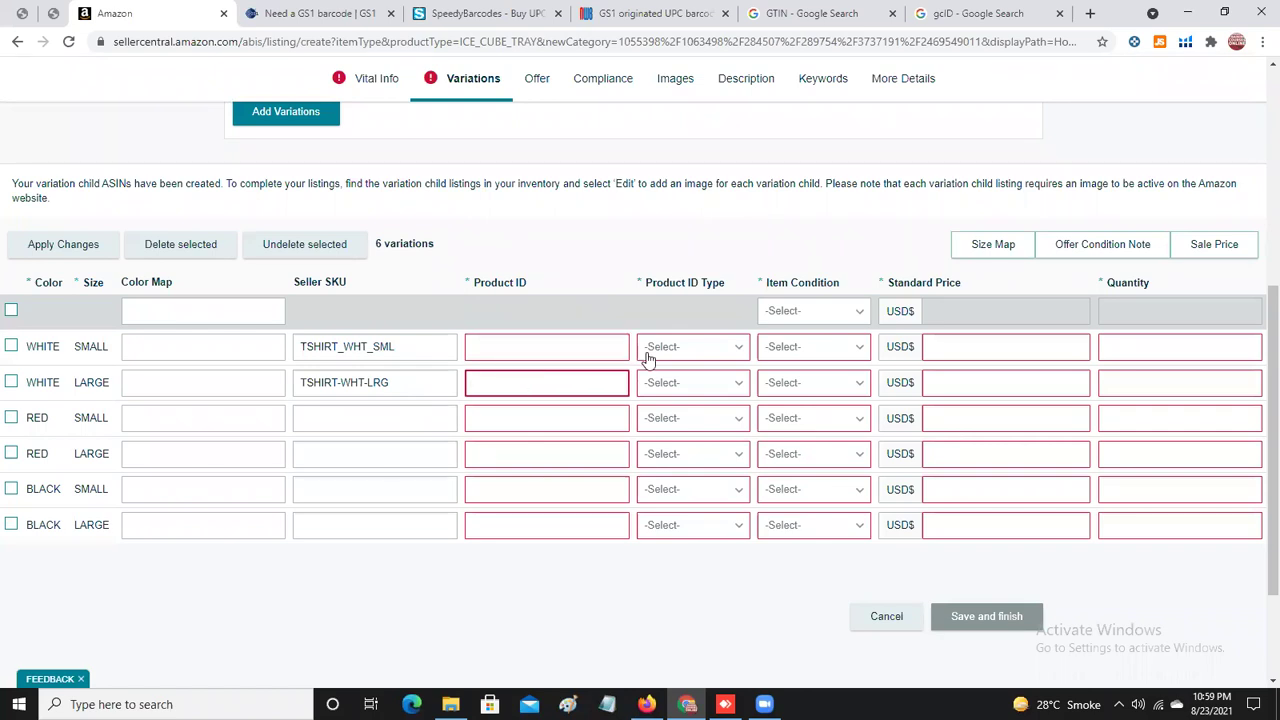
left_click(692, 352)
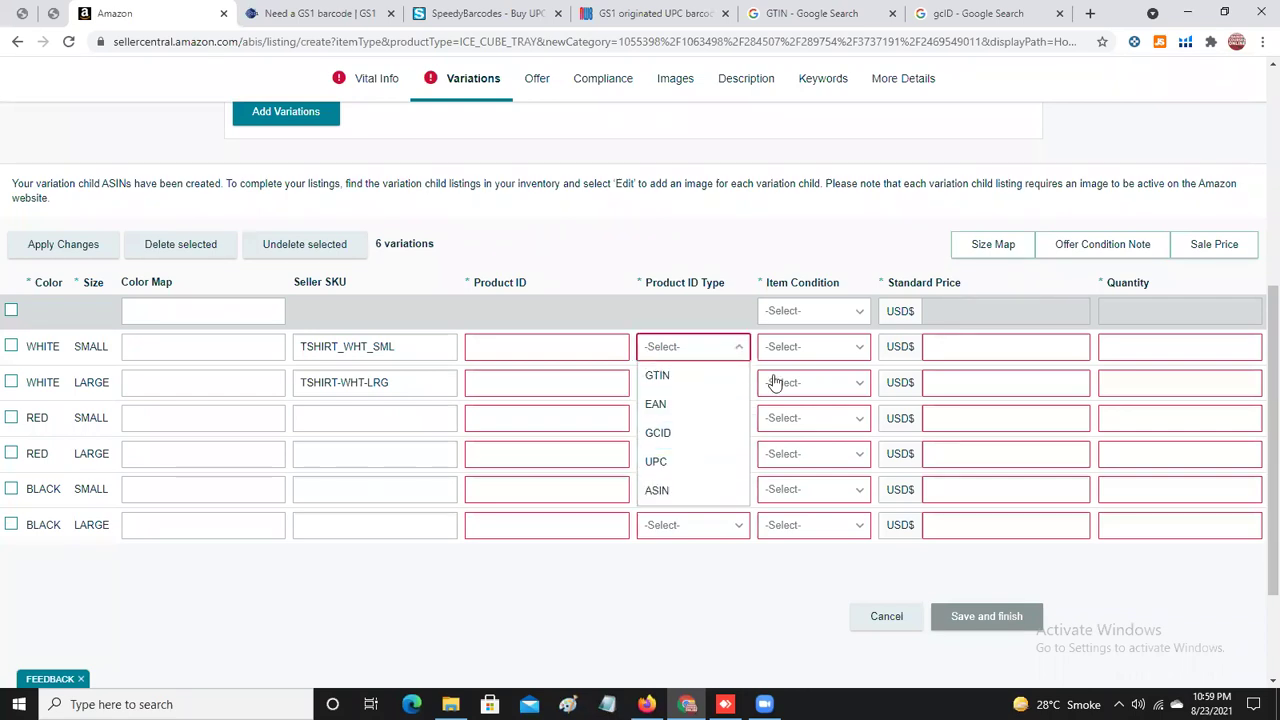
left_click(733, 248)
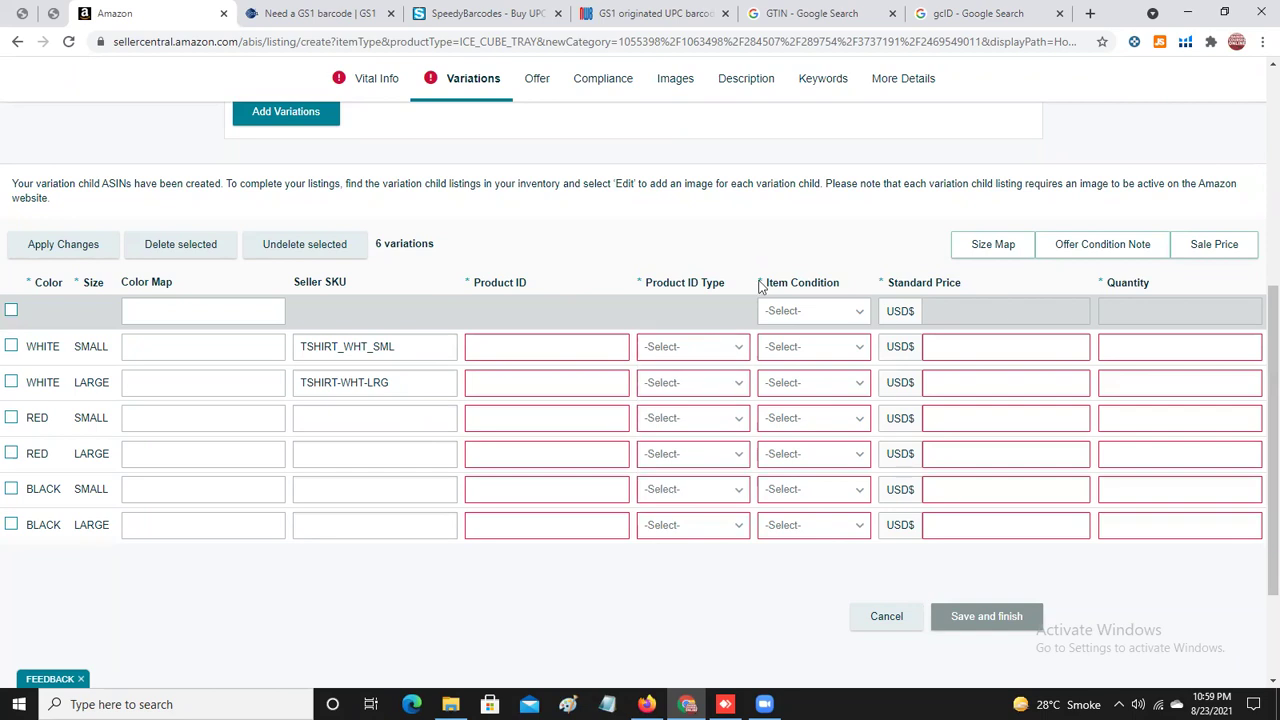
Set the Item Condition to New in the blank row above the variations, and view the condition options for WHITE SMALL.
left_click(826, 315)
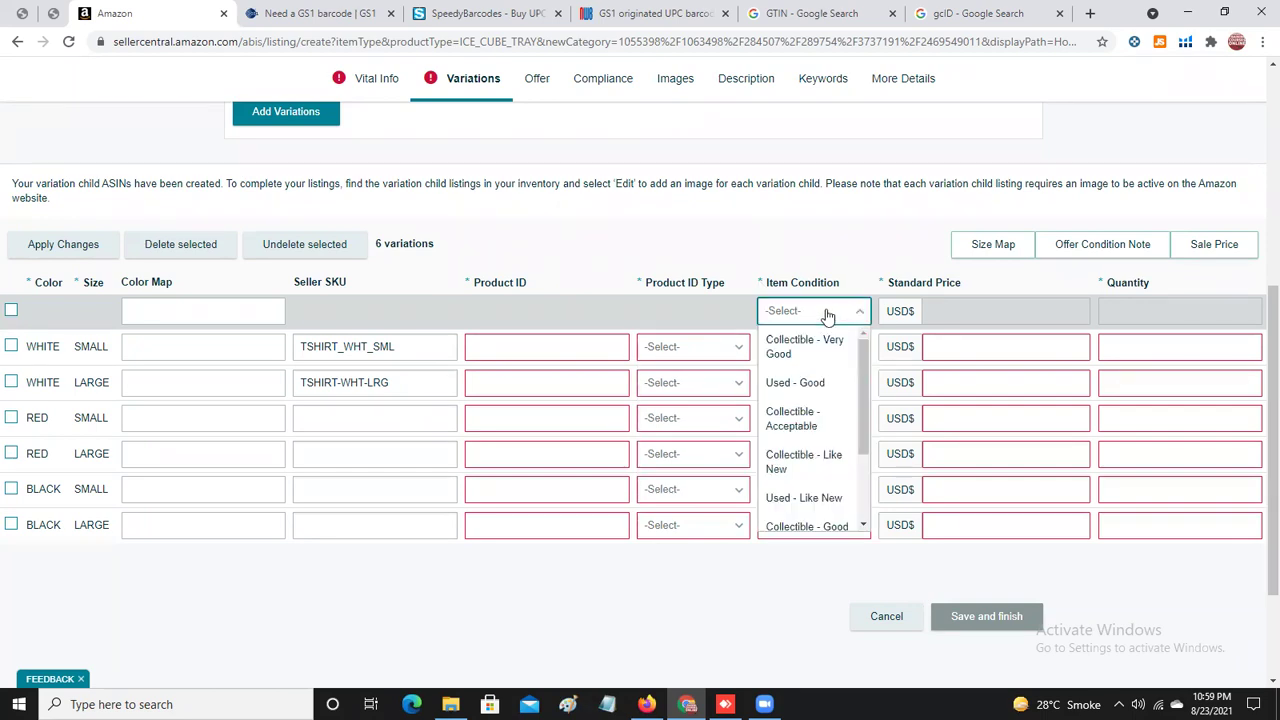
left_click_drag(861, 355, 864, 425)
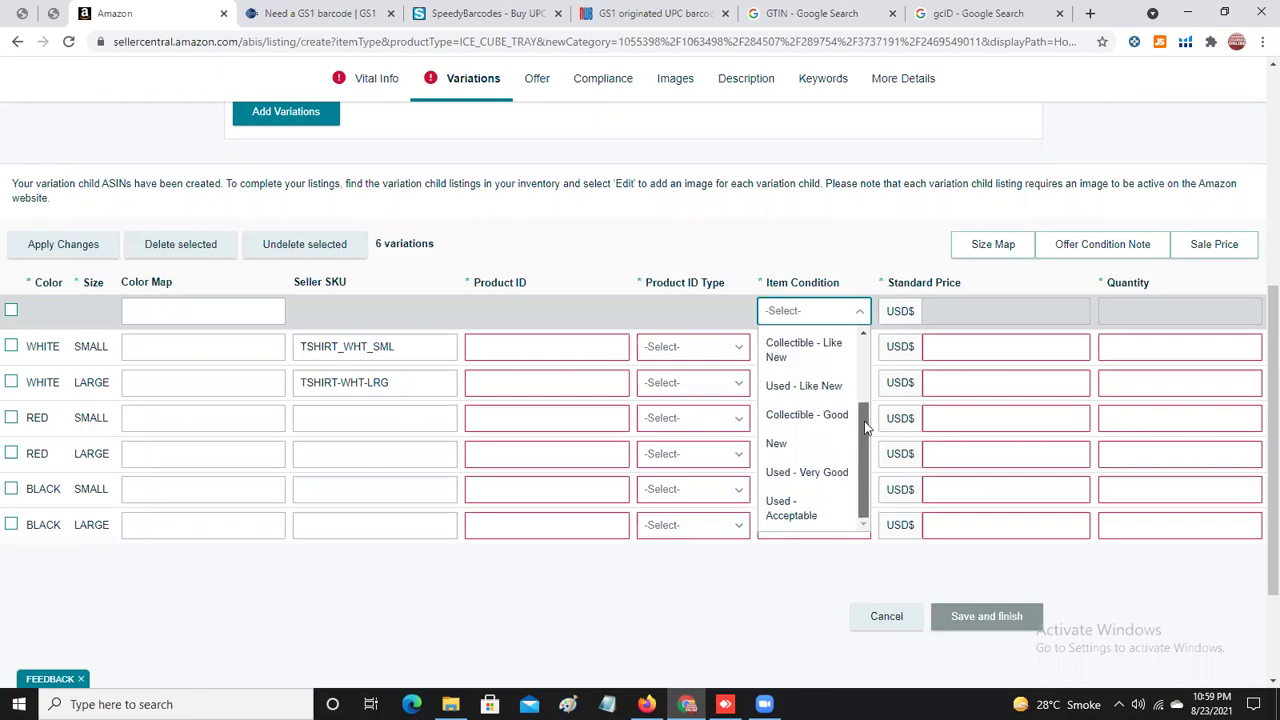
left_click(799, 443)
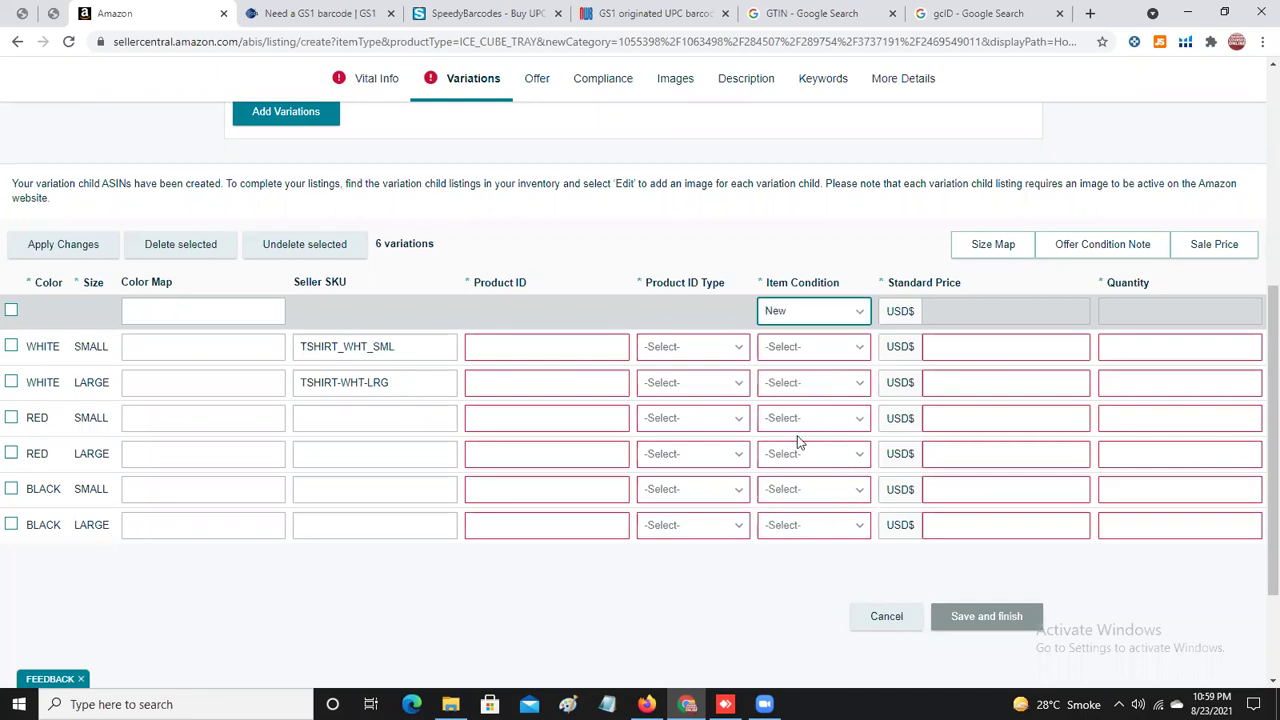
left_click(801, 350)
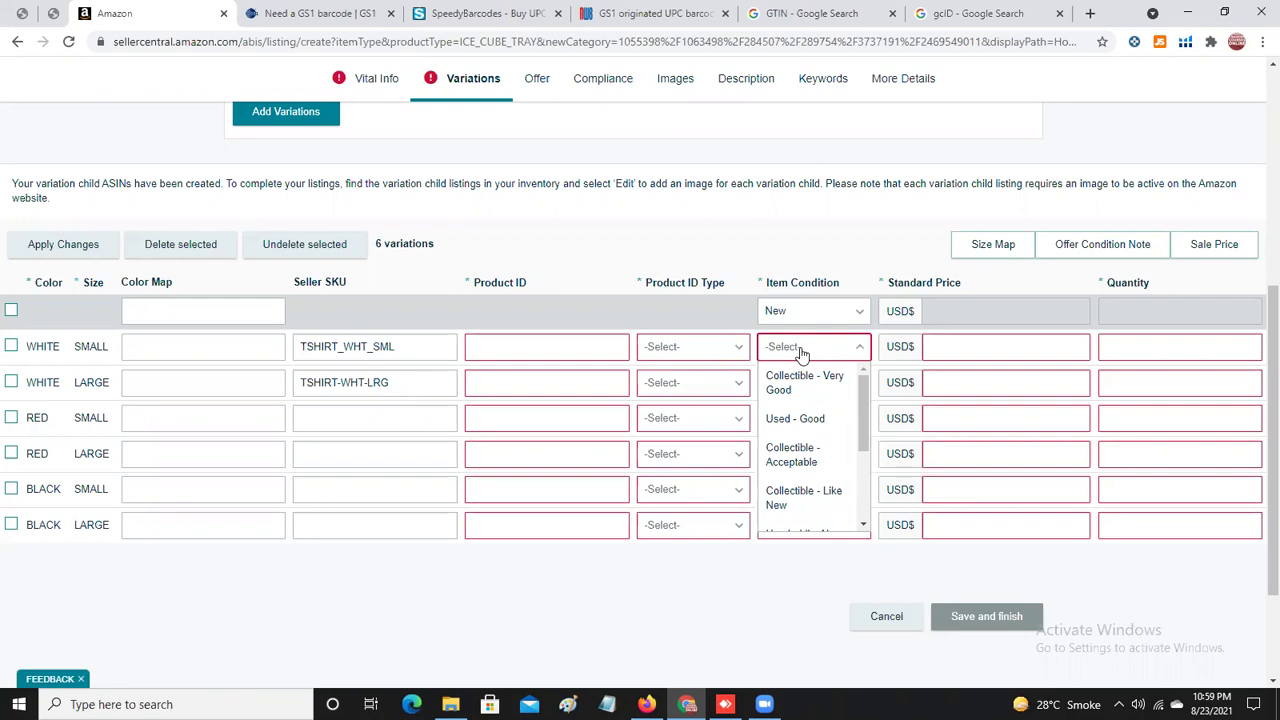
left_click(762, 253)
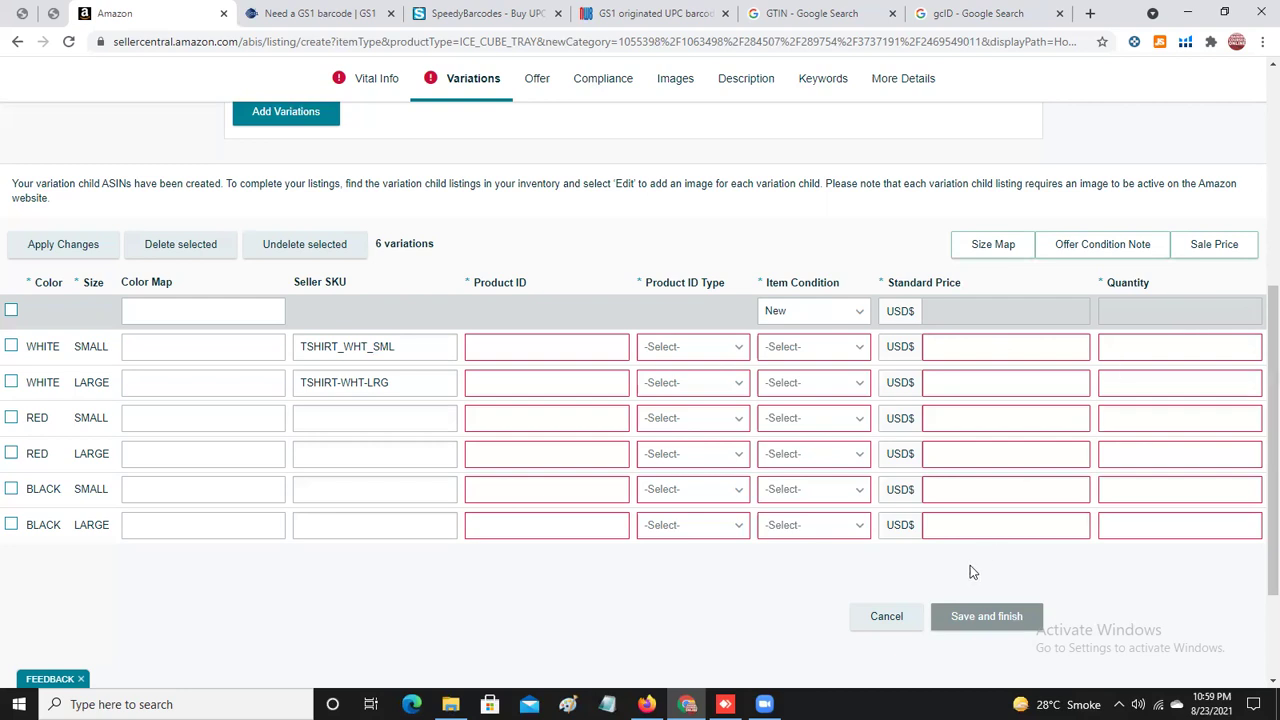
Review the six color-size variation rows and the variation theme settings above them.
scroll(1258, 590, "down", 1)
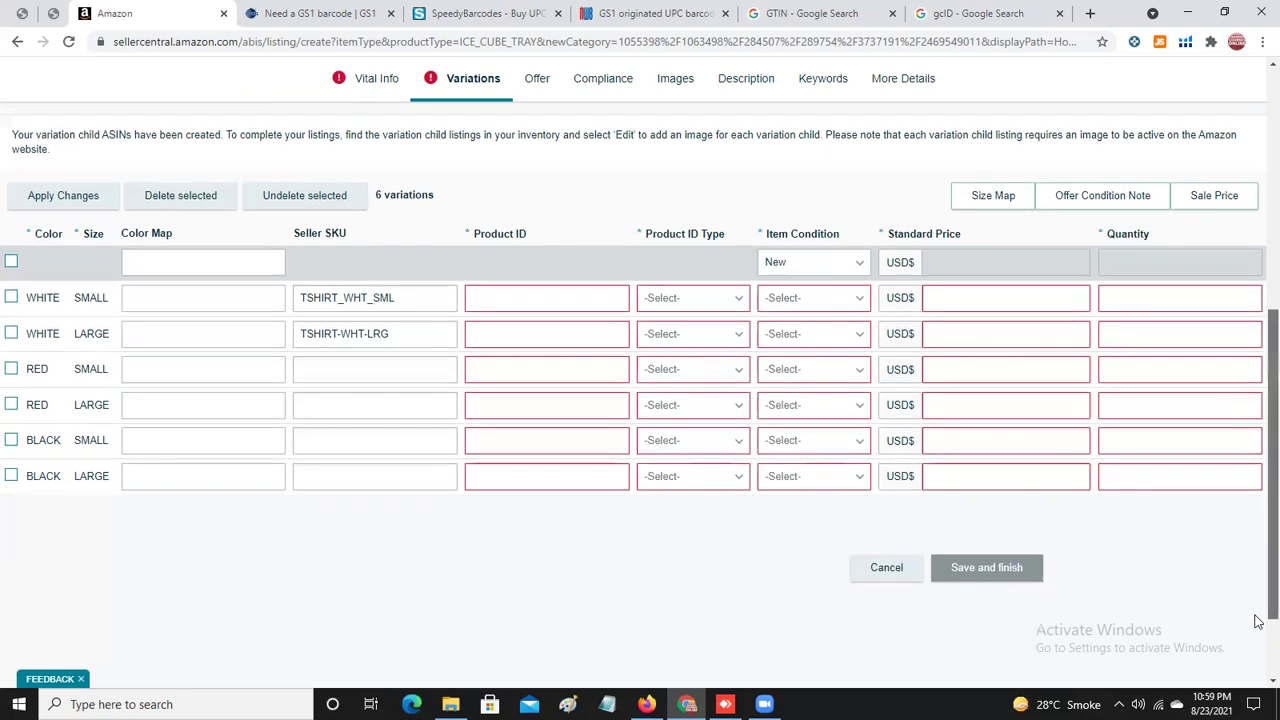
scroll(1258, 625, "up", 2)
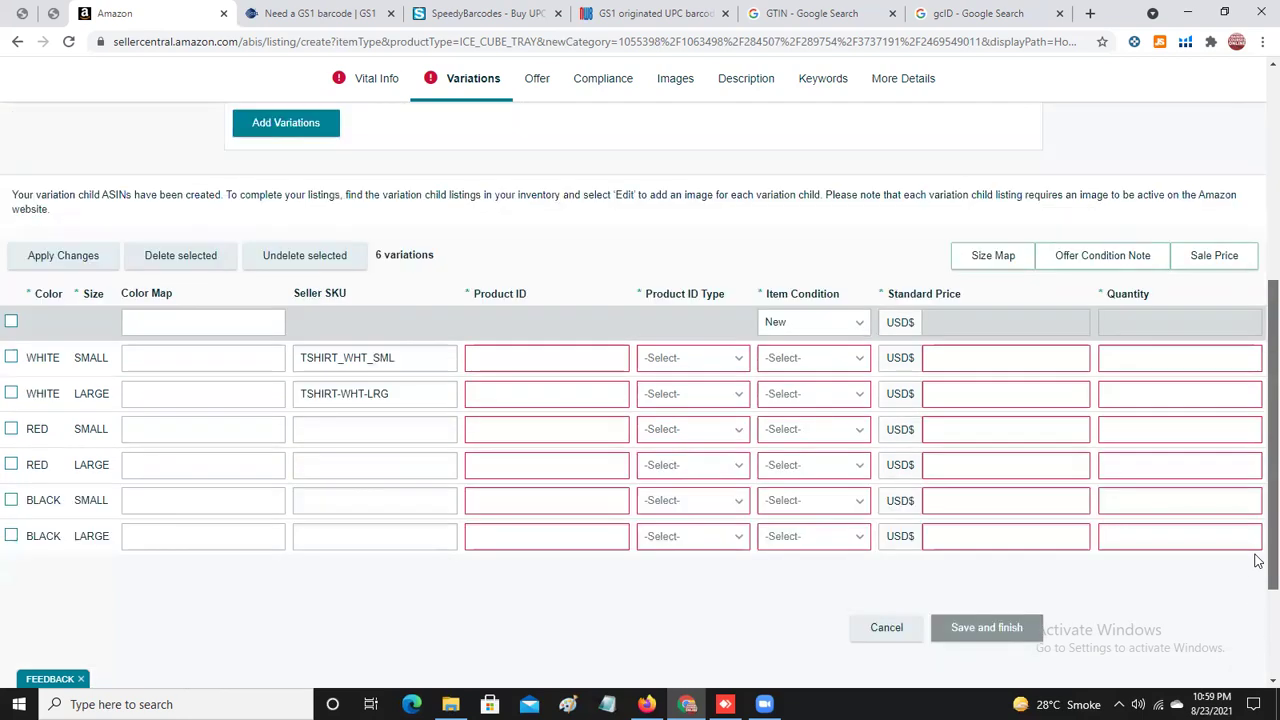
scroll(1258, 635, "down", 2)
scroll(1258, 643, "down", 1)
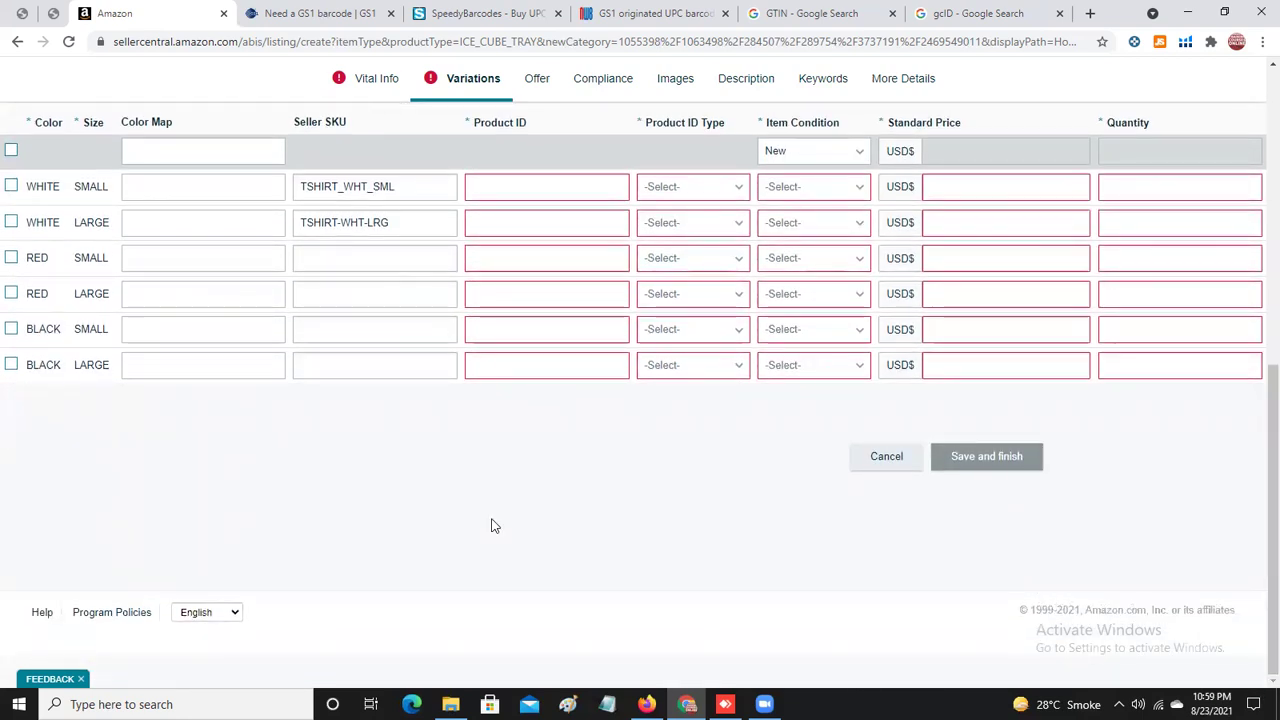
scroll(1258, 418, "up", 2)
scroll(1258, 418, "up", 4)
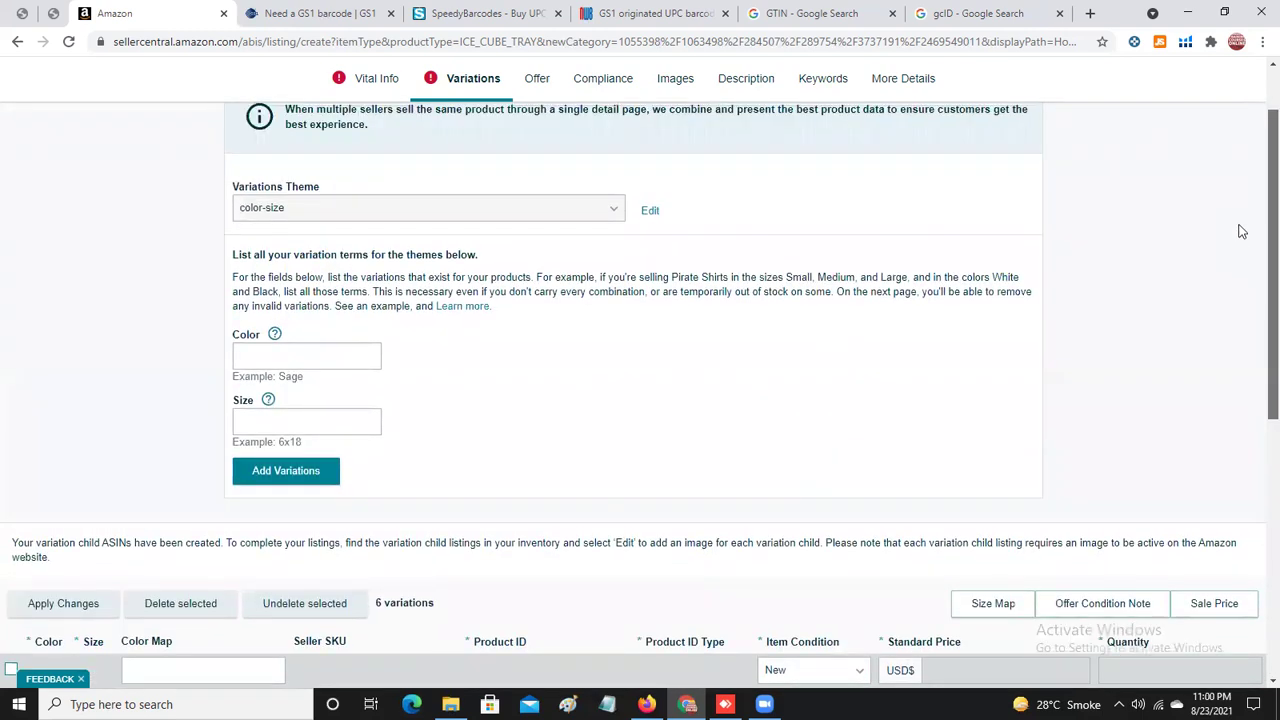
scroll(1240, 232, "up", 1)
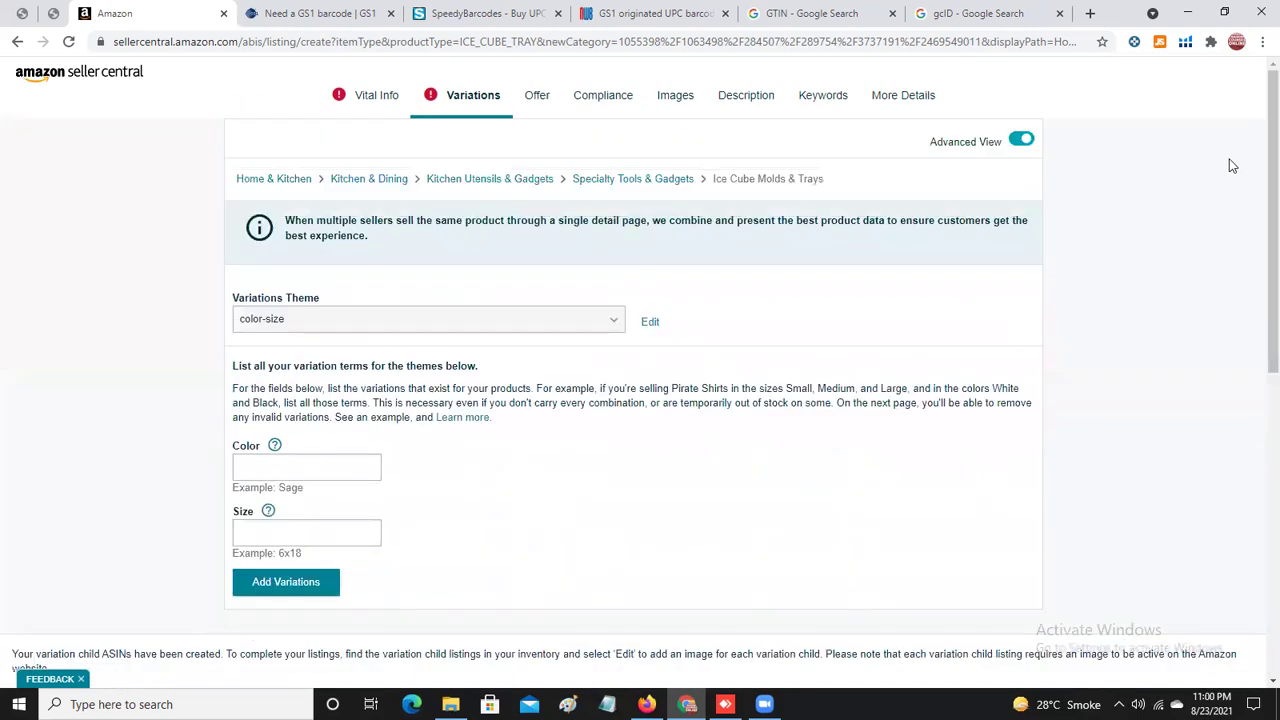
Go to the Offer page and review its fields, from Product Tax Code and Shipping-Template to Offer Start Date and Fulfillment Channel.
left_click(538, 98)
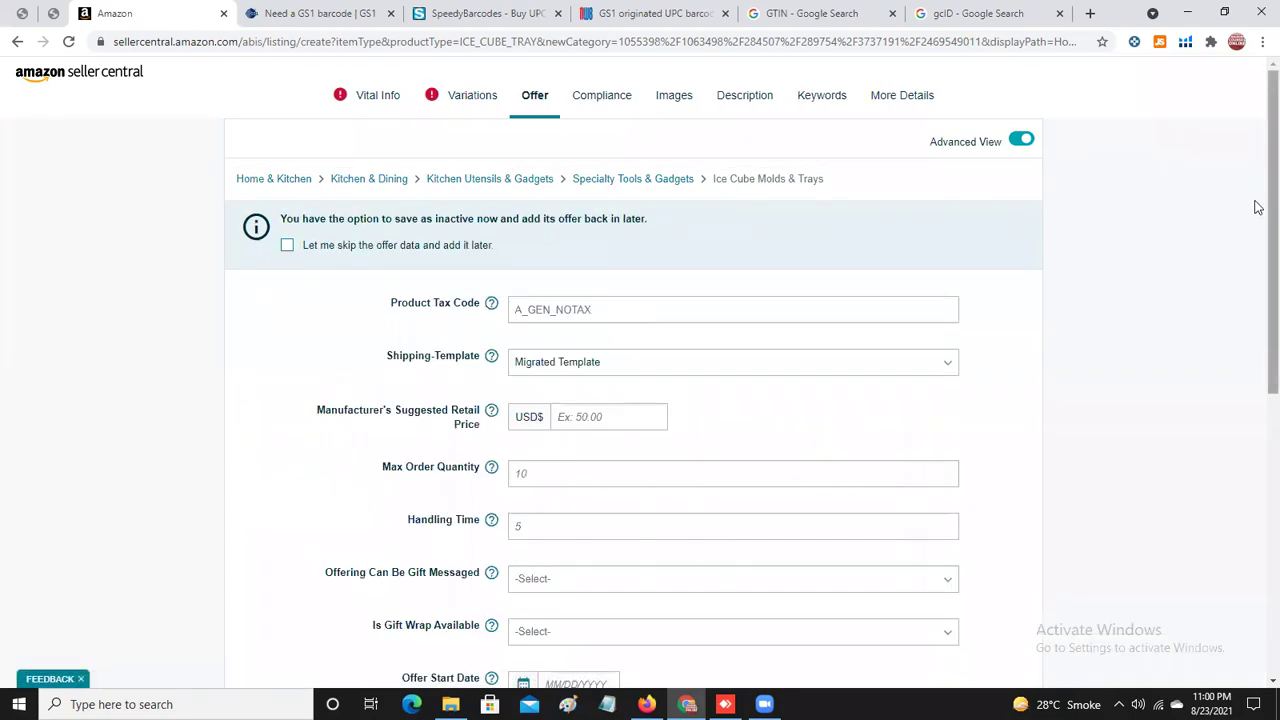
scroll(1258, 207, "down", 1)
scroll(1258, 236, "down", 1)
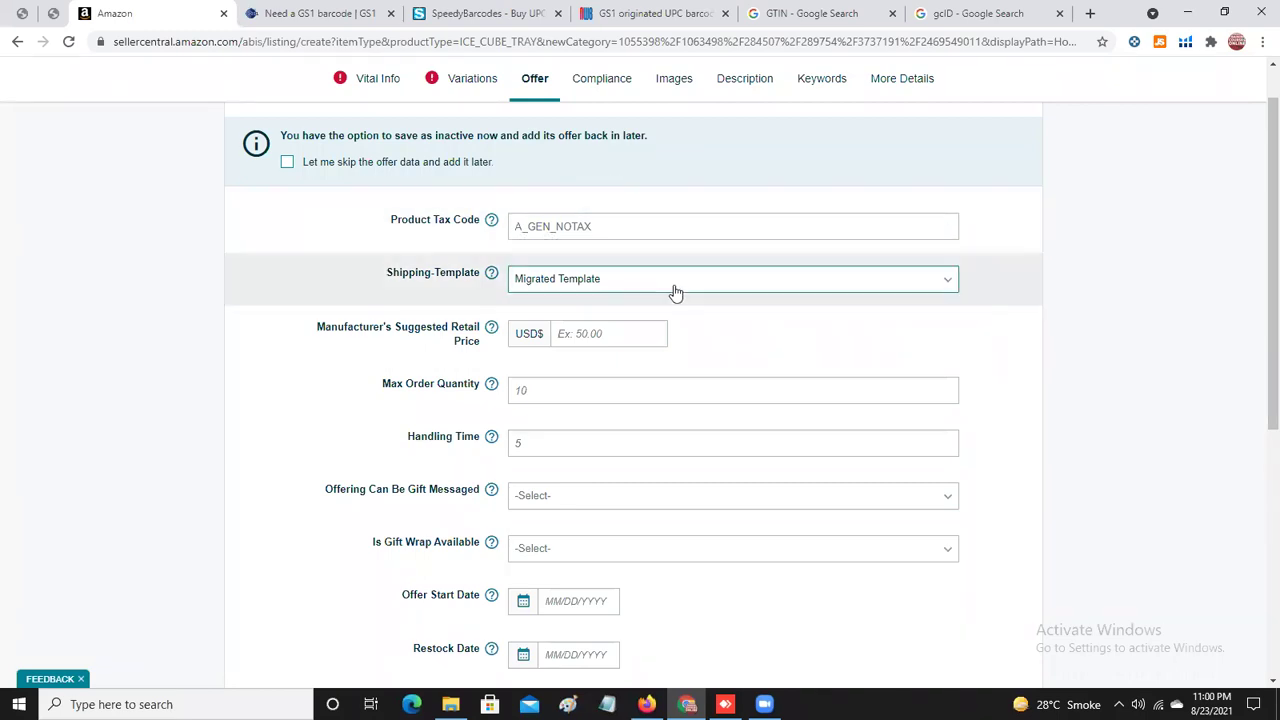
scroll(1257, 350, "down", 1)
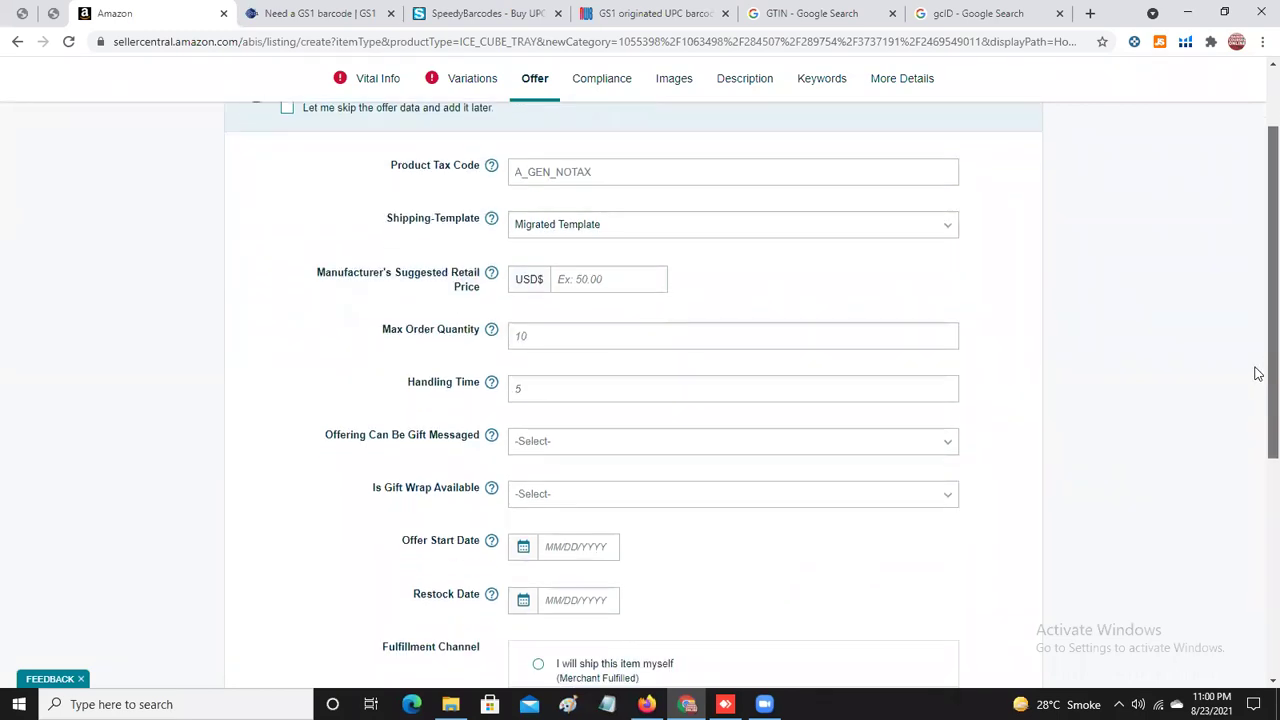
scroll(1257, 373, "down", 4)
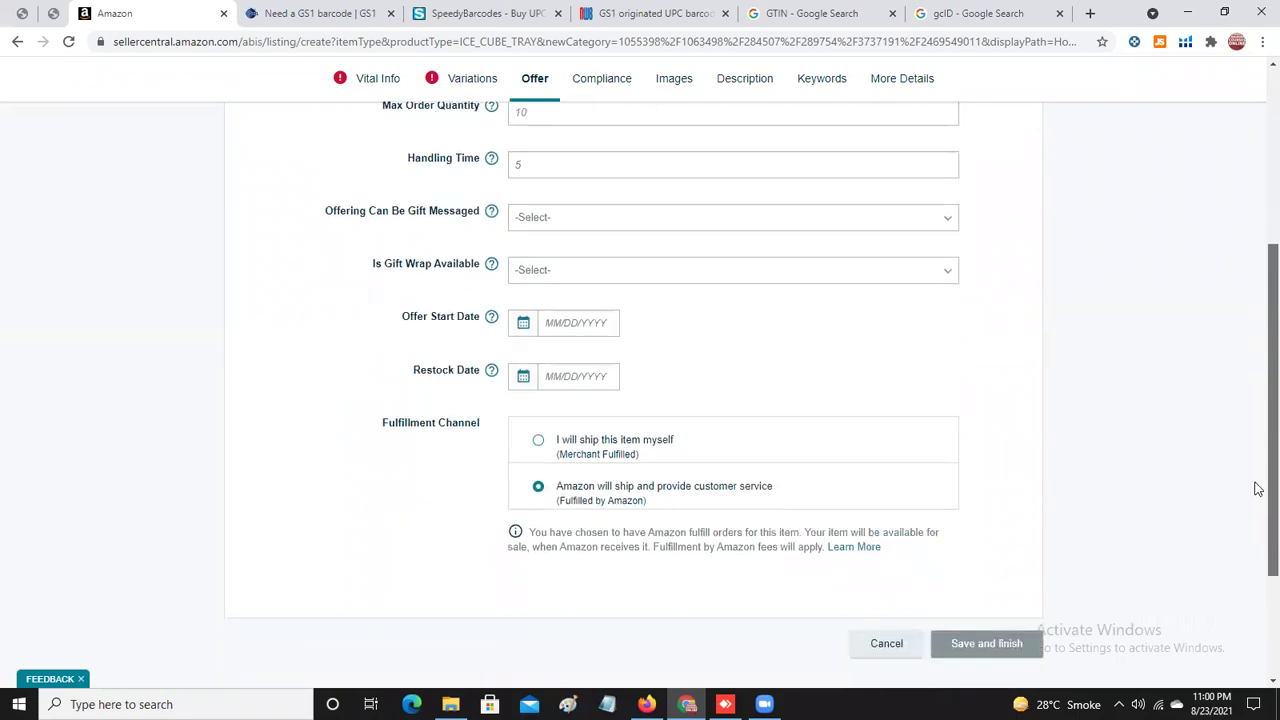
scroll(1257, 500, "down", 1)
scroll(1257, 515, "up", 1)
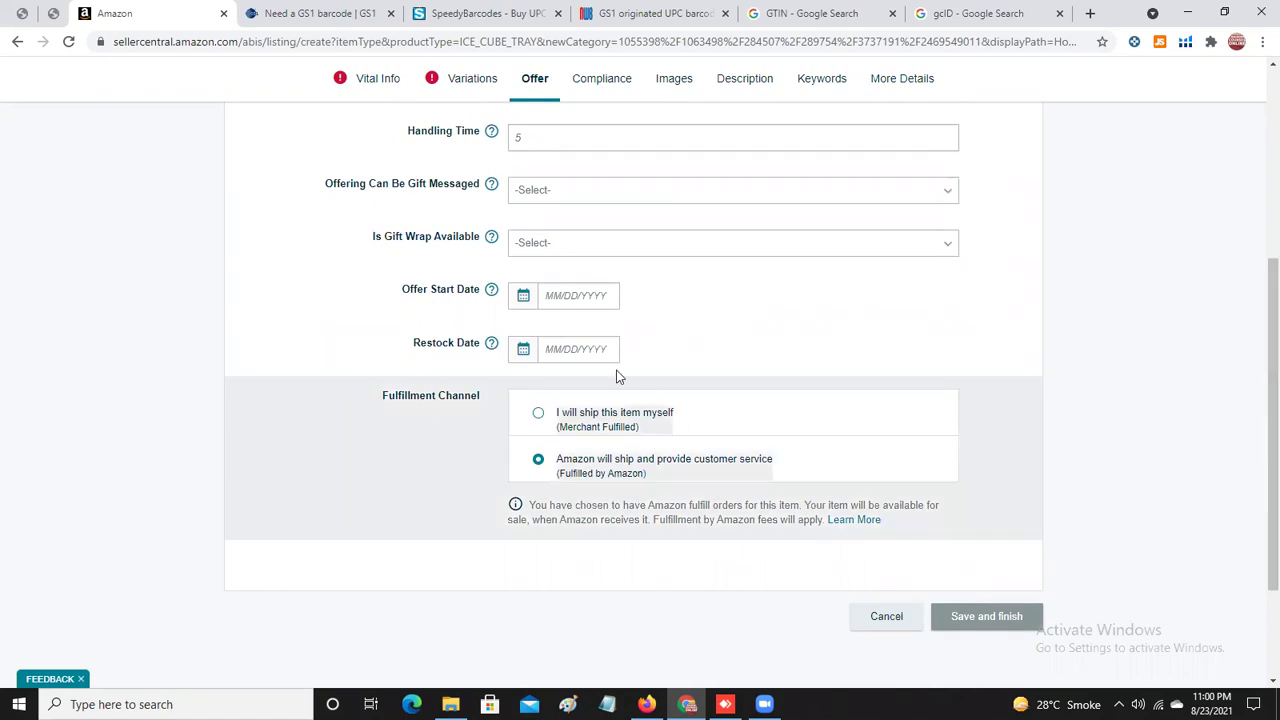
mouse_move(492, 290)
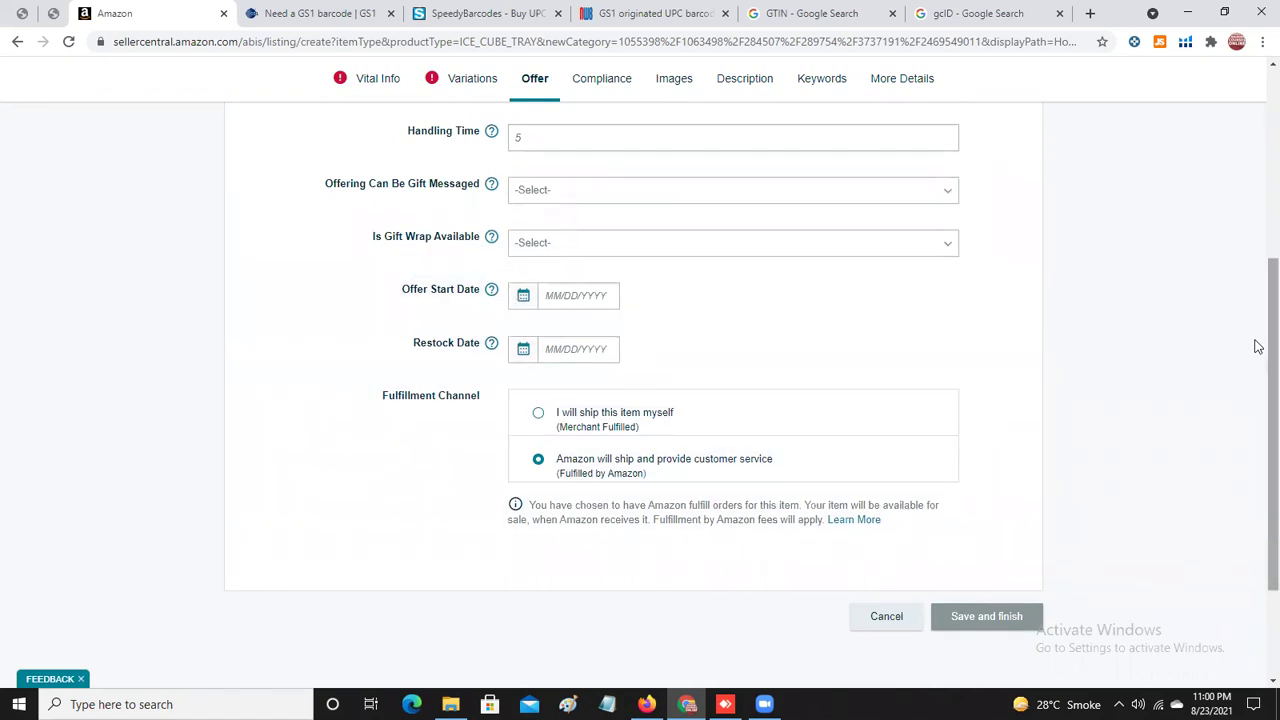
left_click_drag(1258, 346, 1258, 364)
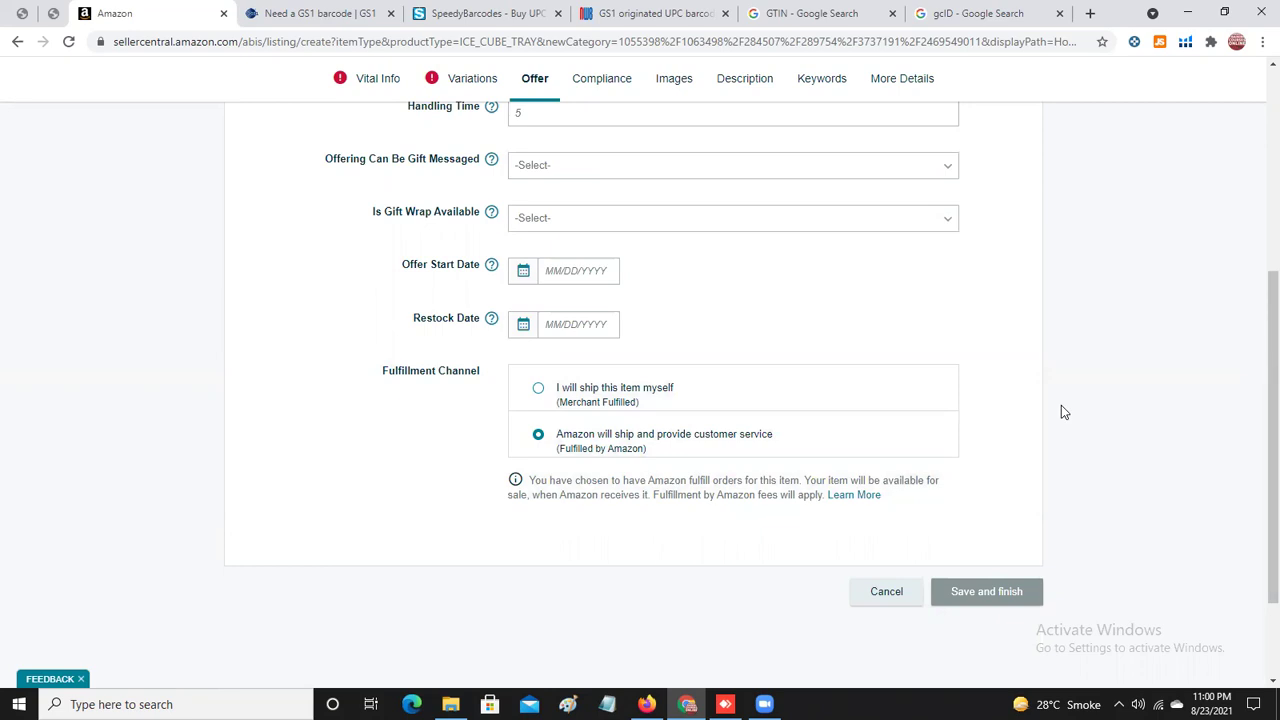
left_click_drag(1256, 373, 1258, 410)
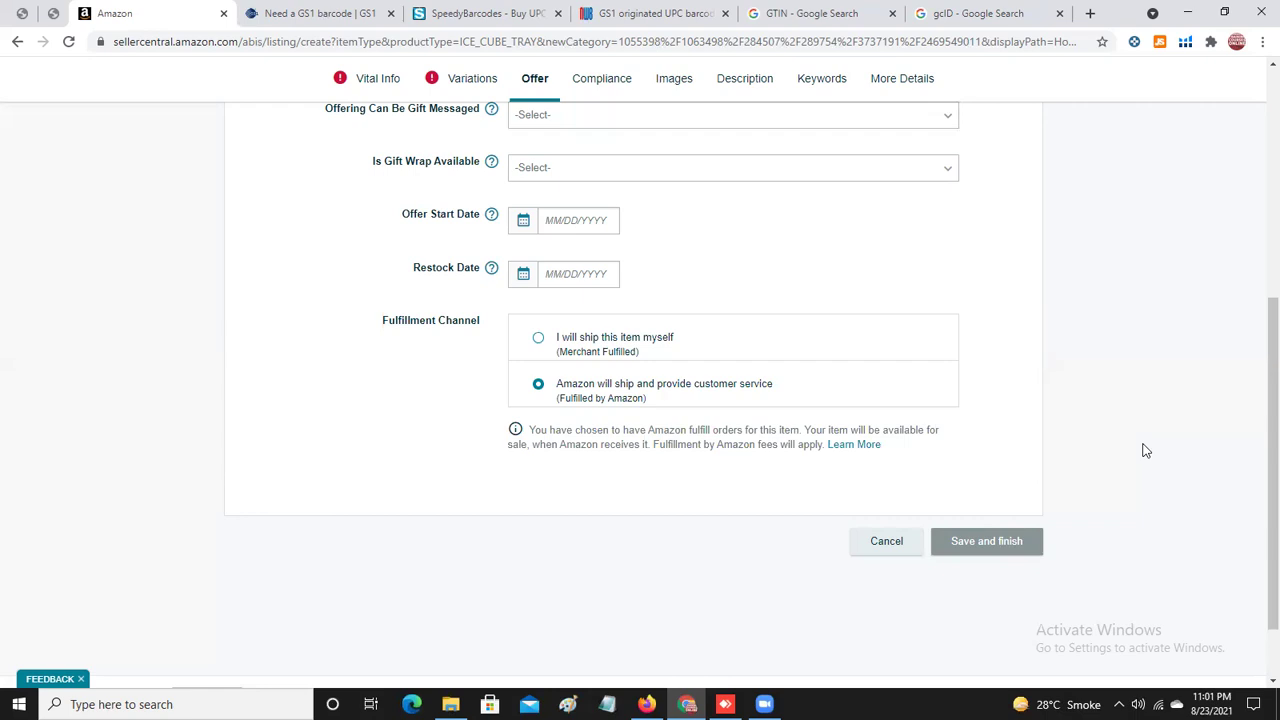
Alternate the Fulfillment Channel between shipping the item yourself and Fulfilled by Amazon, ending on Fulfilled by Amazon.
left_click(538, 341)
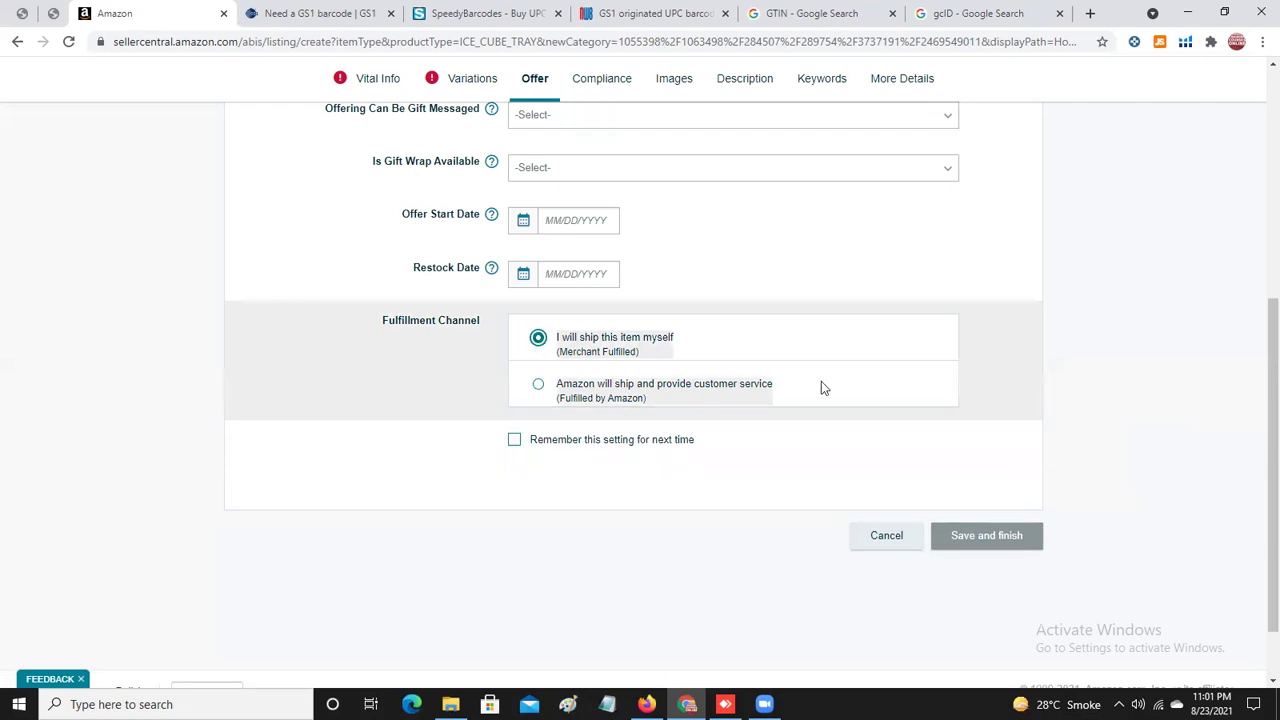
left_click(538, 388)
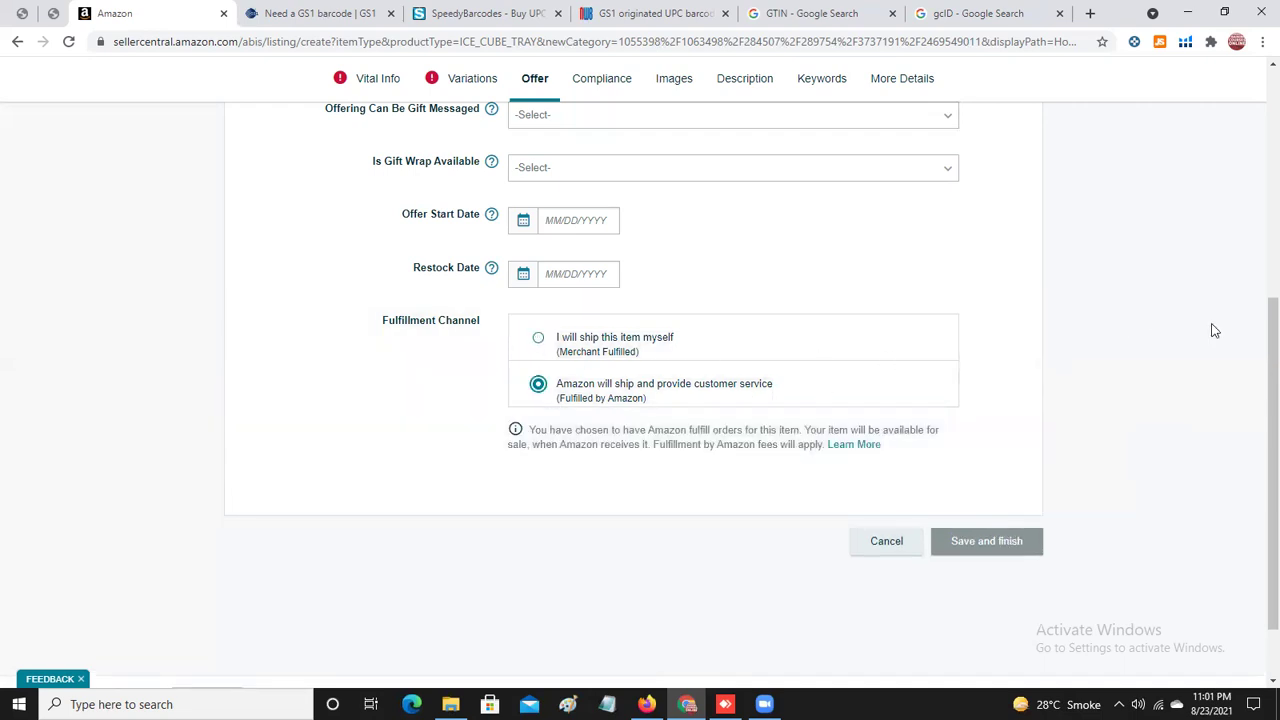
mouse_move(1258, 316)
left_mouse_down()
mouse_move(1254, 94)
mouse_move(1258, 338)
left_mouse_up()
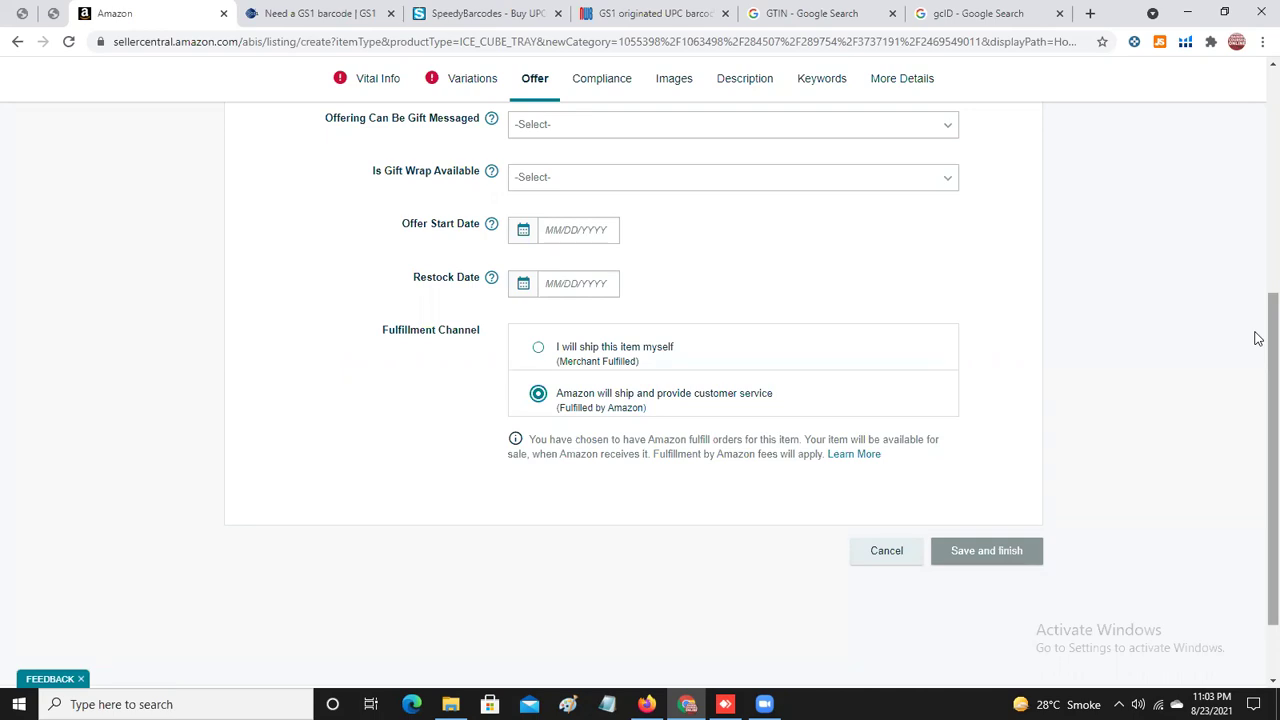
left_click(538, 350)
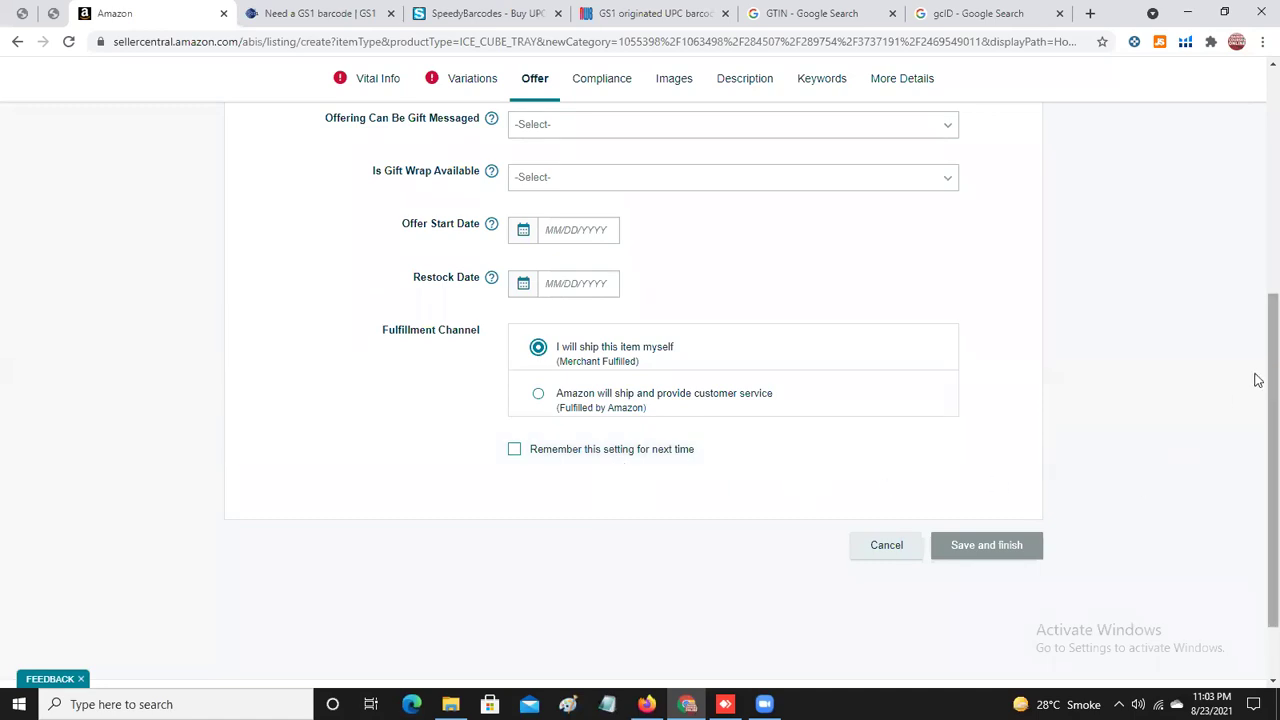
left_click(538, 396)
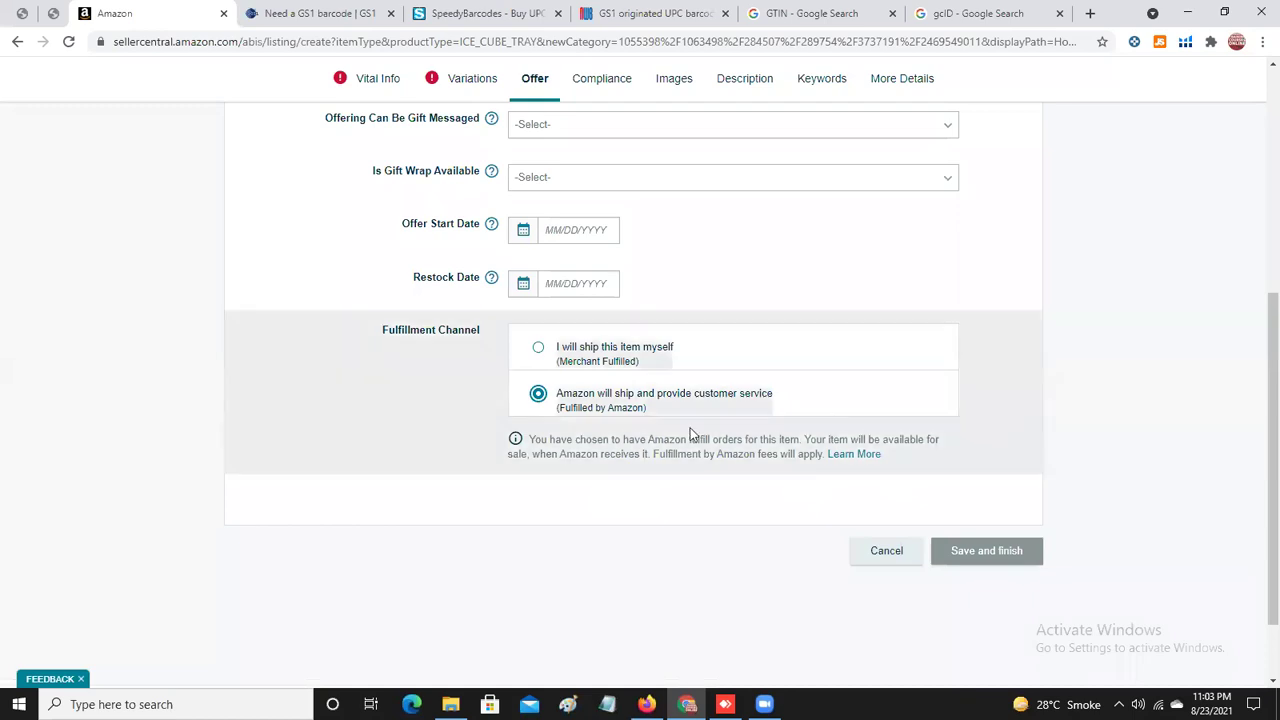
Try Merchant Fulfilled with its option to remember the setting for next time, then clear that option and return to Fulfilled by Amazon.
left_click(538, 351)
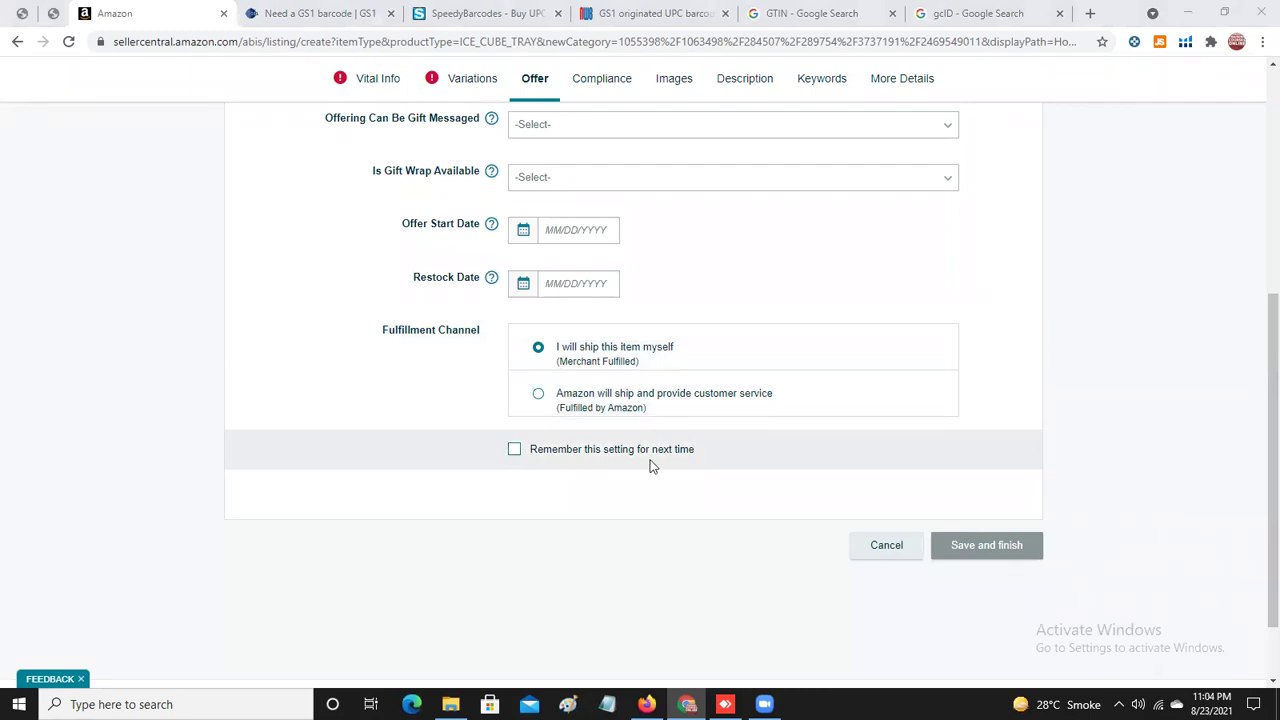
left_click(514, 449)
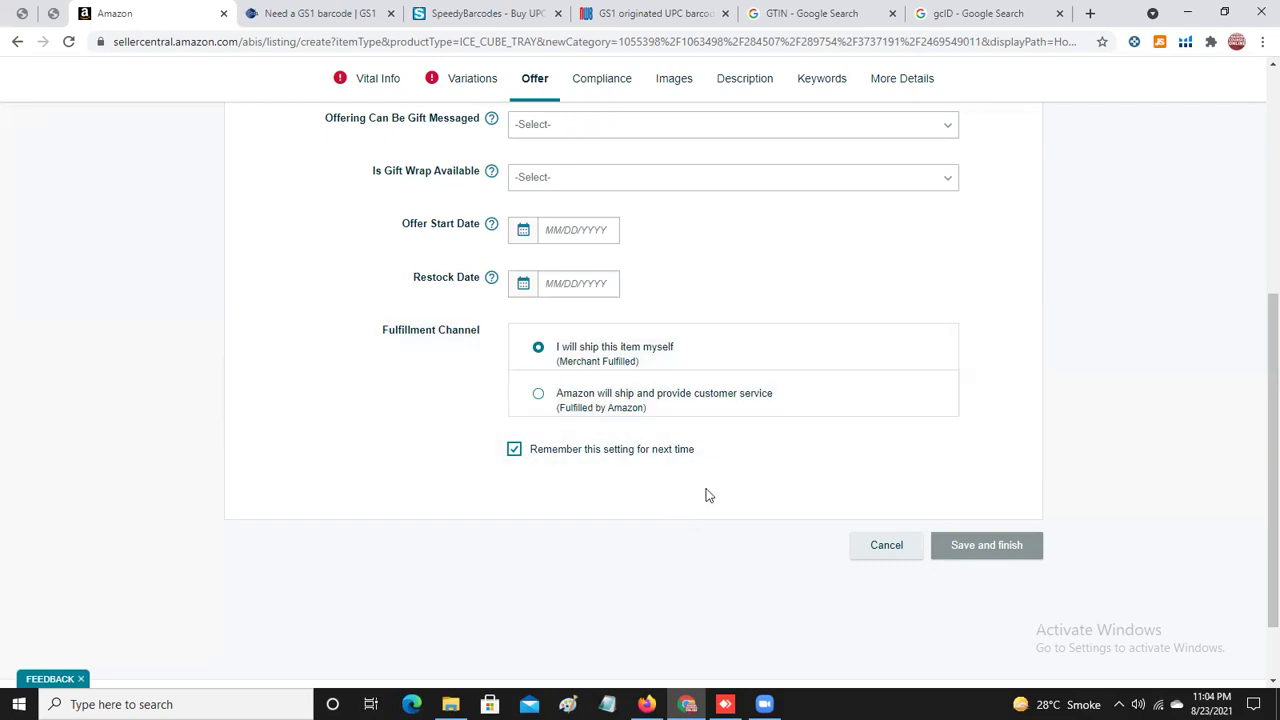
left_click(514, 452)
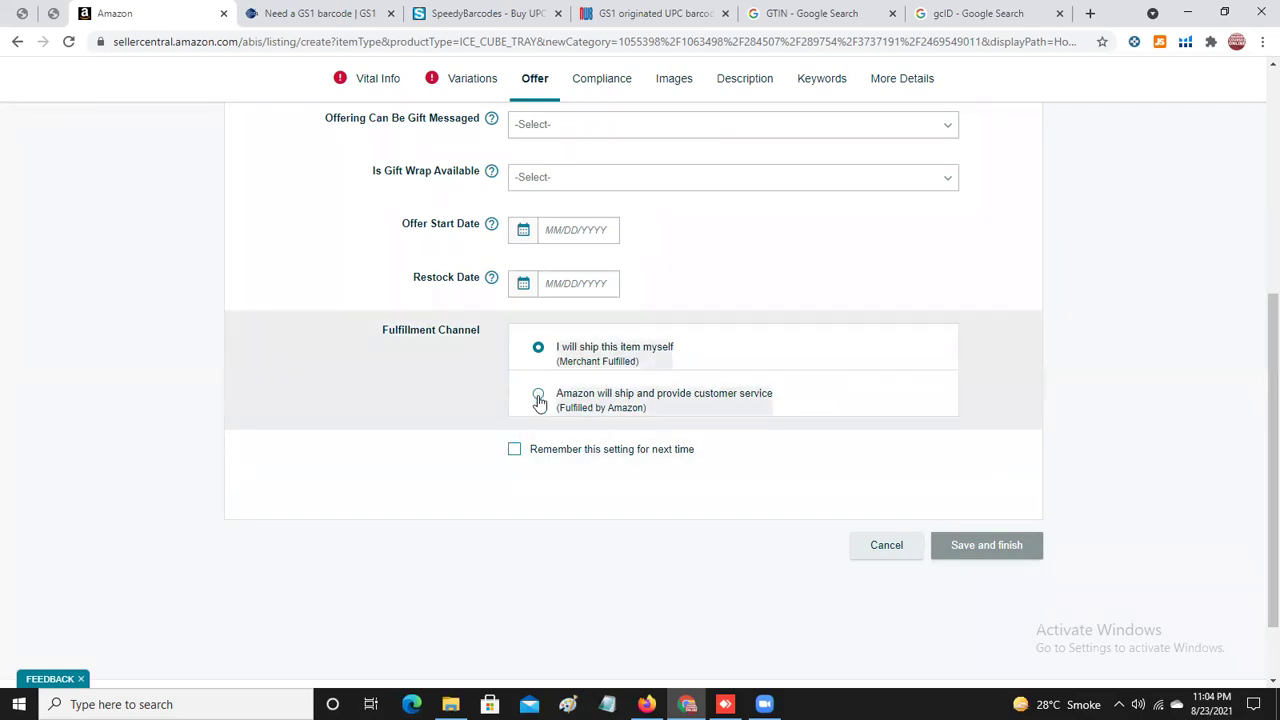
left_click(539, 397)
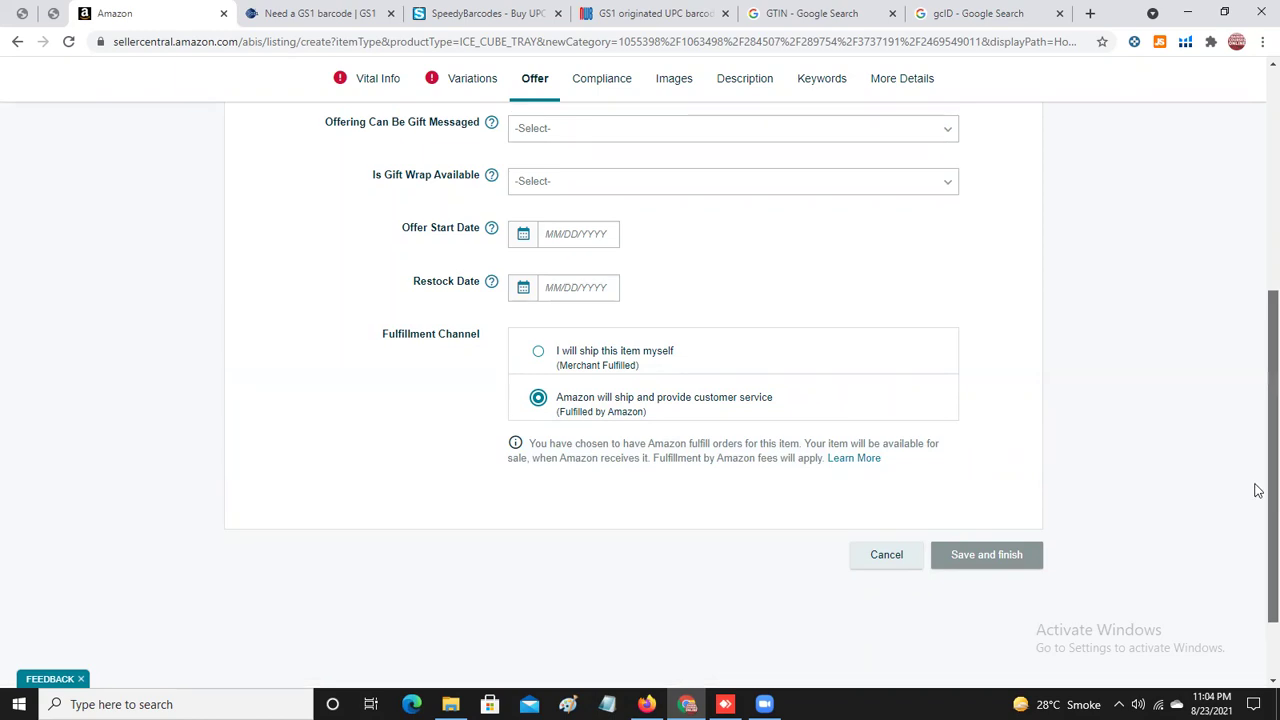
Go to the Compliance page and review its battery, lithium, chemical and pesticide fields.
scroll(1257, 491, "up", 5)
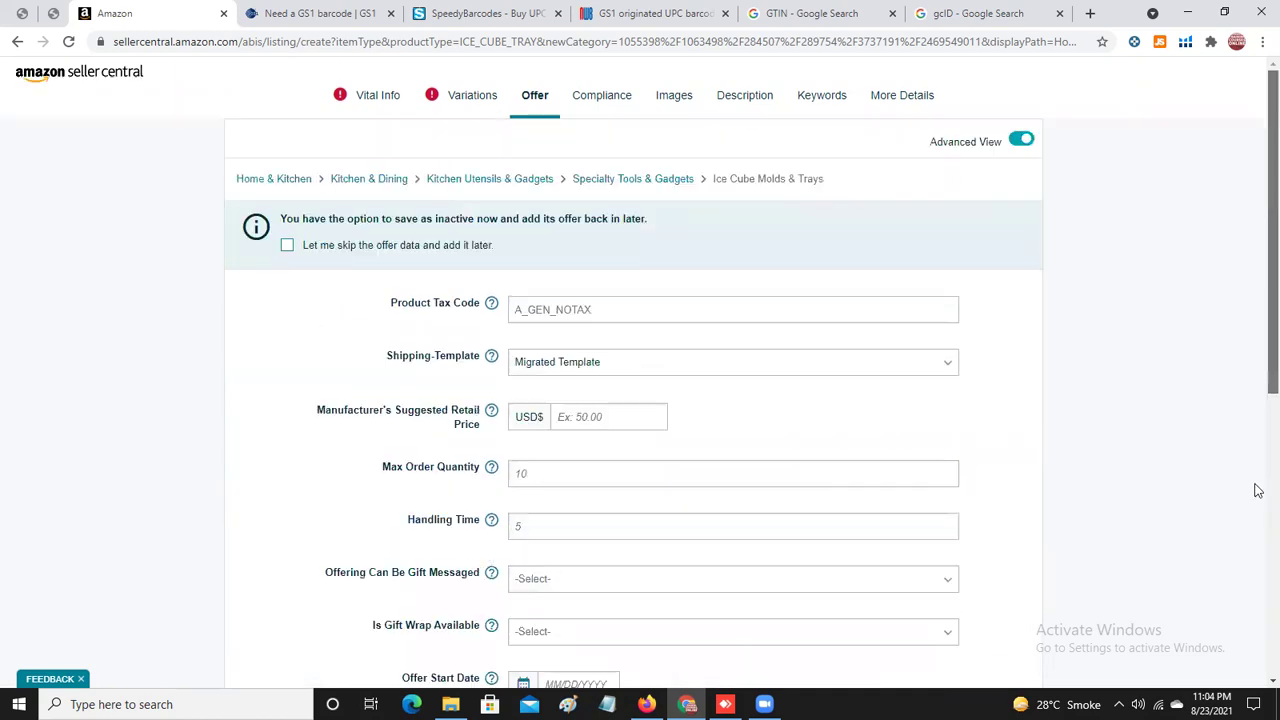
left_click(596, 100)
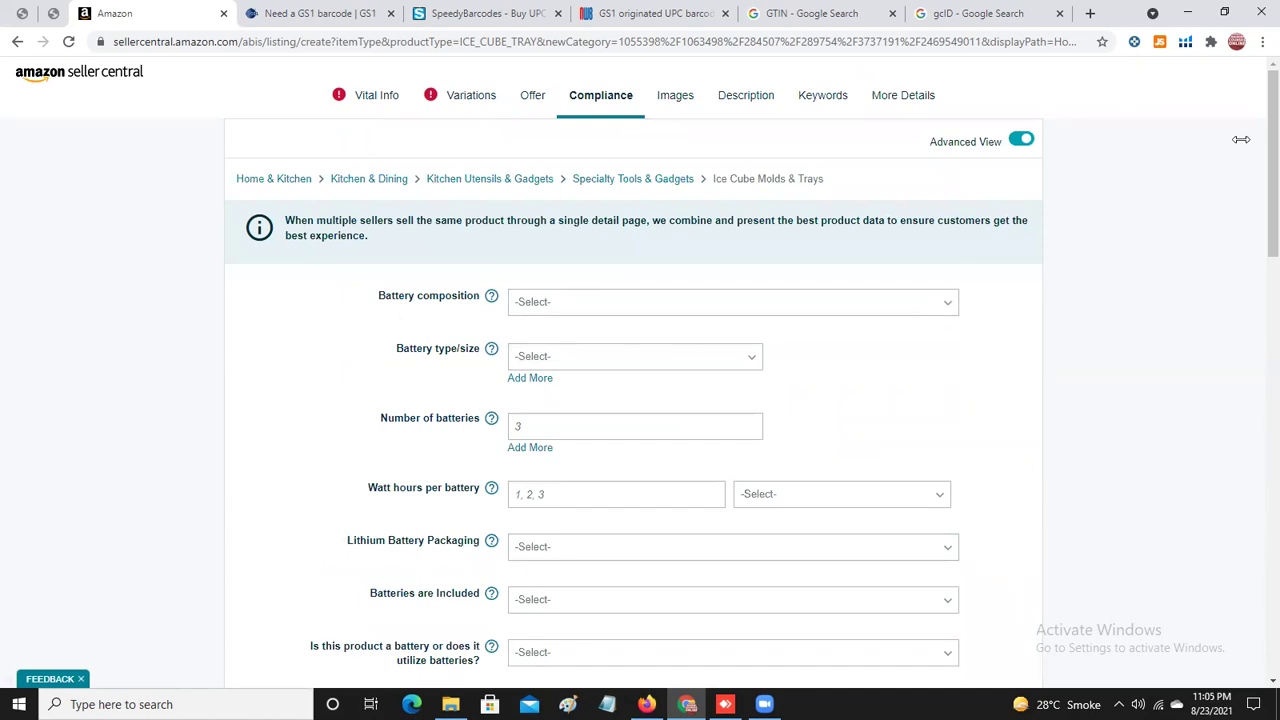
left_click_drag(1257, 143, 1257, 220)
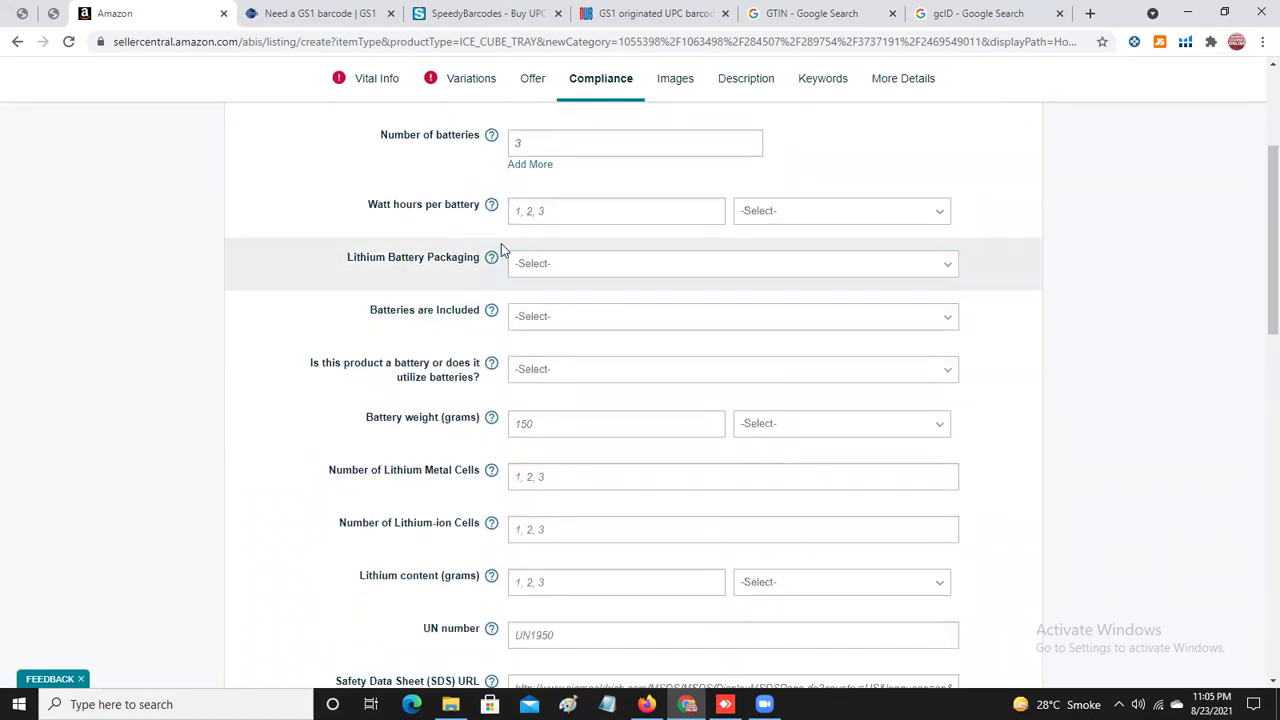
mouse_move(495, 252)
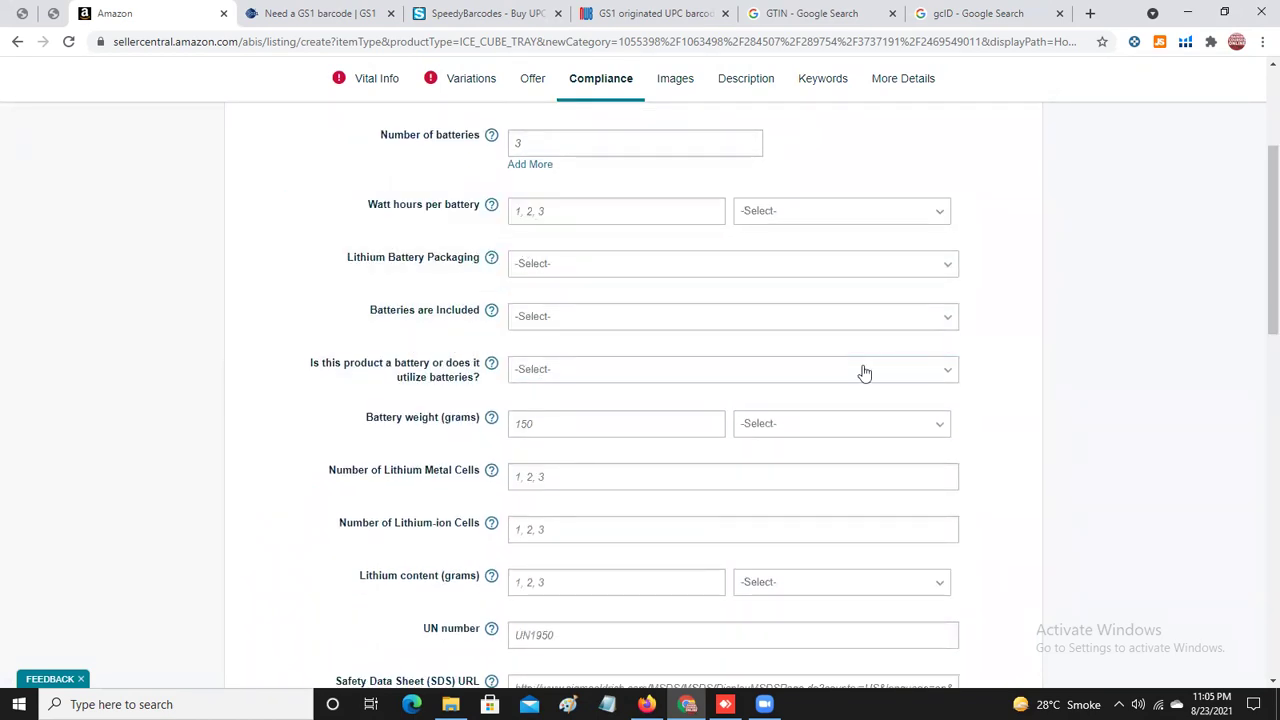
left_click_drag(1258, 274, 1254, 580)
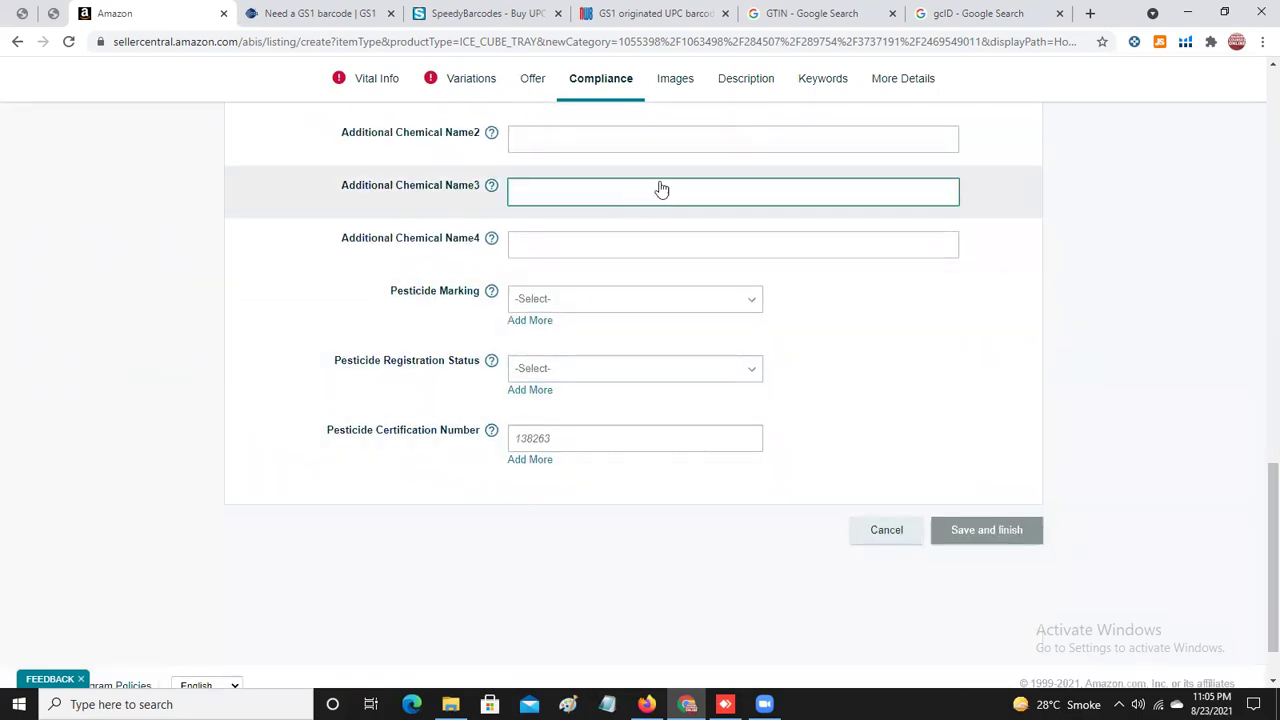
Go to the Images page and examine the MAIN image slot and the additional product image upload slots.
left_click(679, 86)
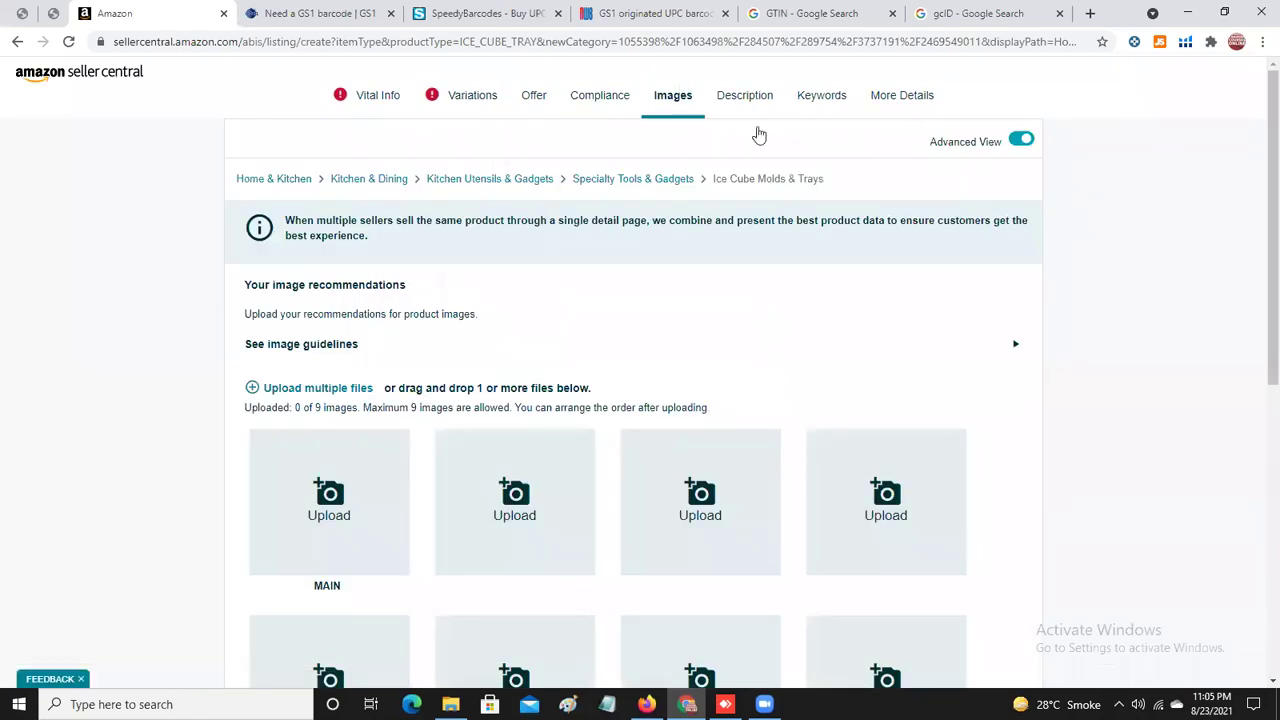
left_click_drag(1258, 318, 1258, 410)
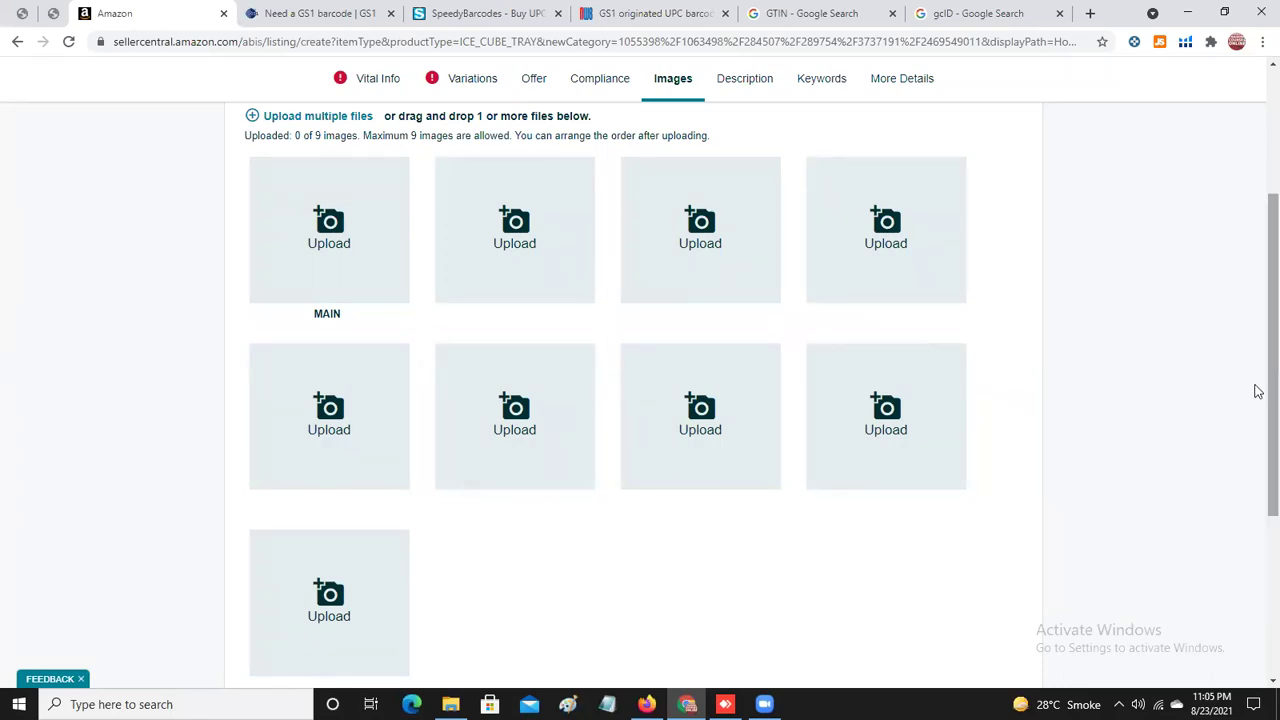
scroll(1258, 394, "down", 1)
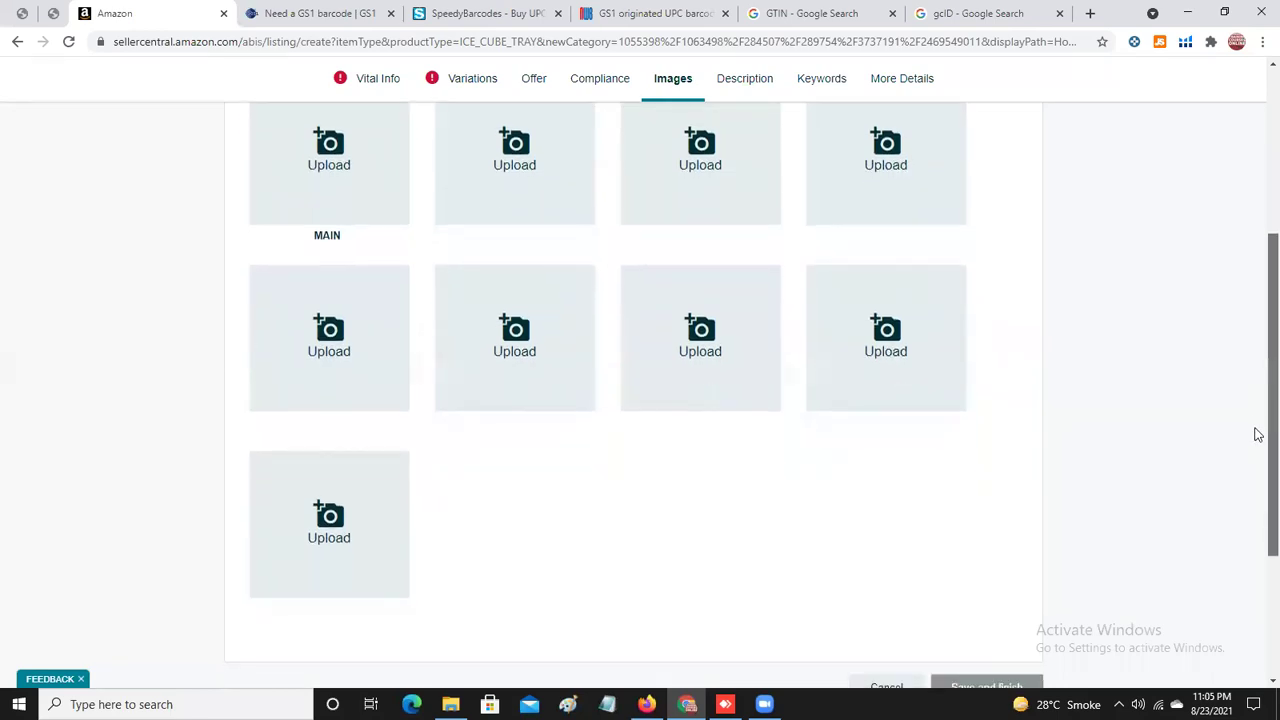
scroll(1258, 435, "down", 1)
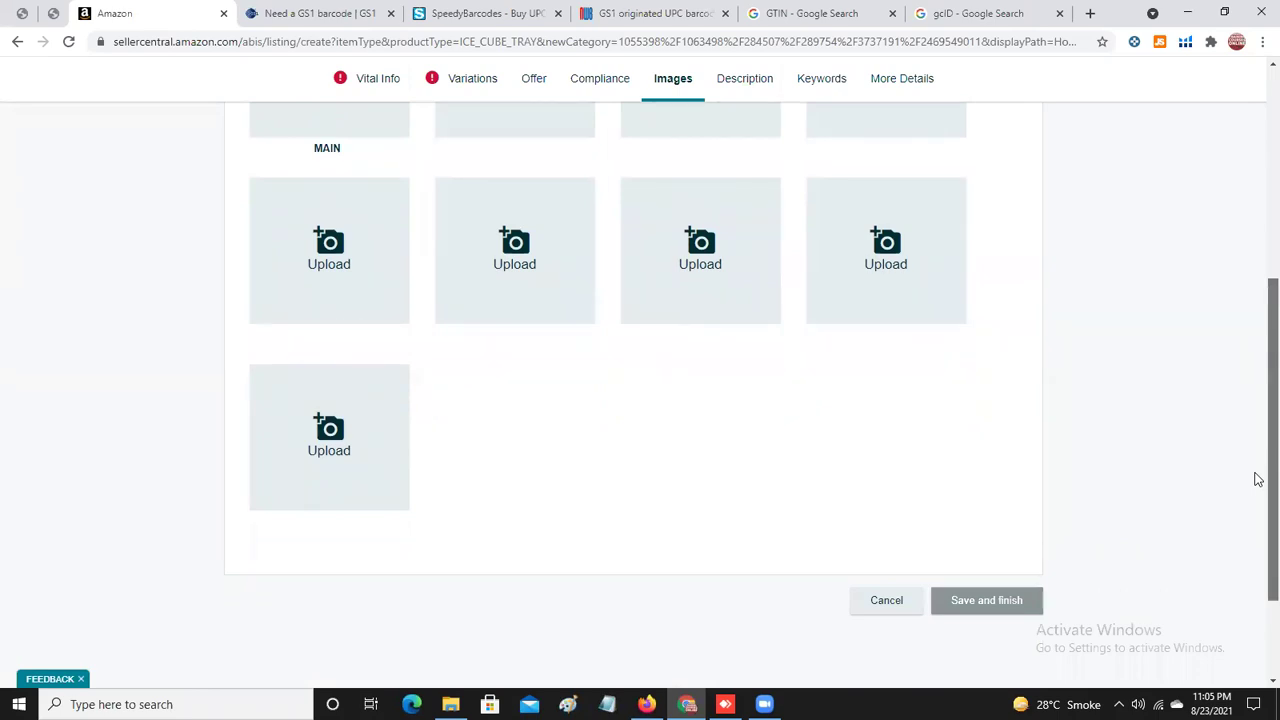
scroll(1258, 480, "up", 5)
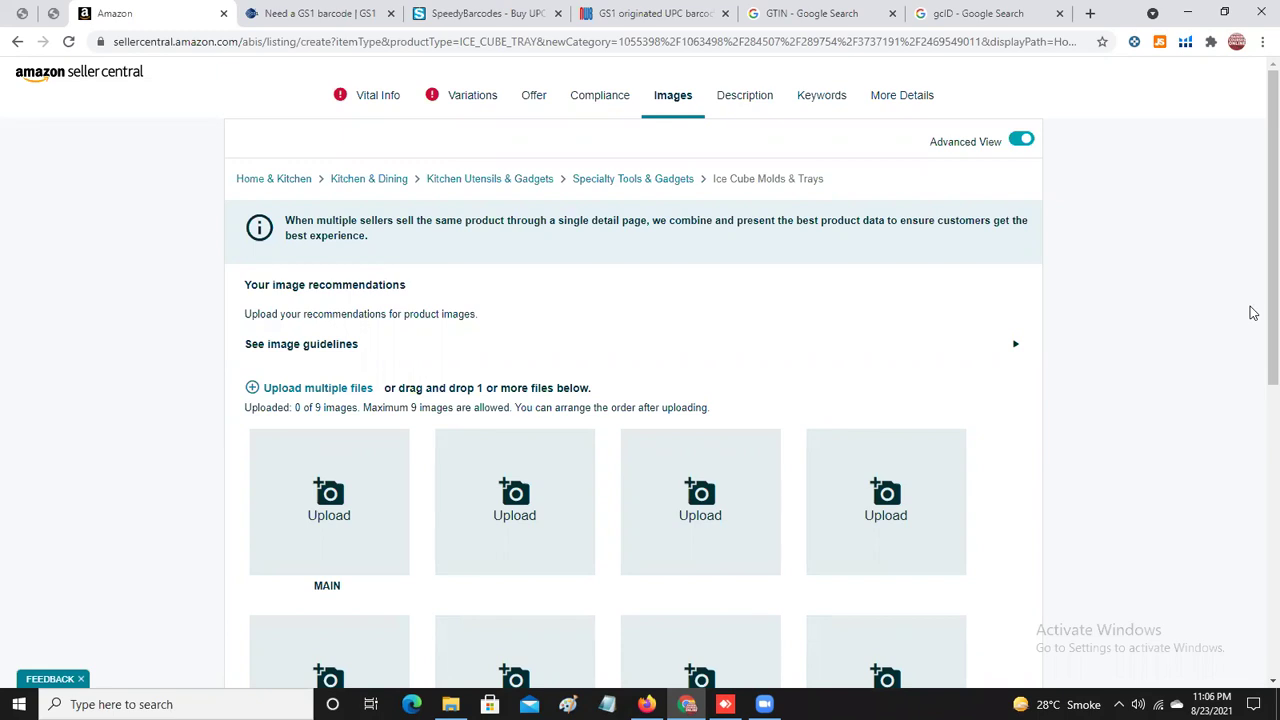
scroll(1254, 260, "down", 2)
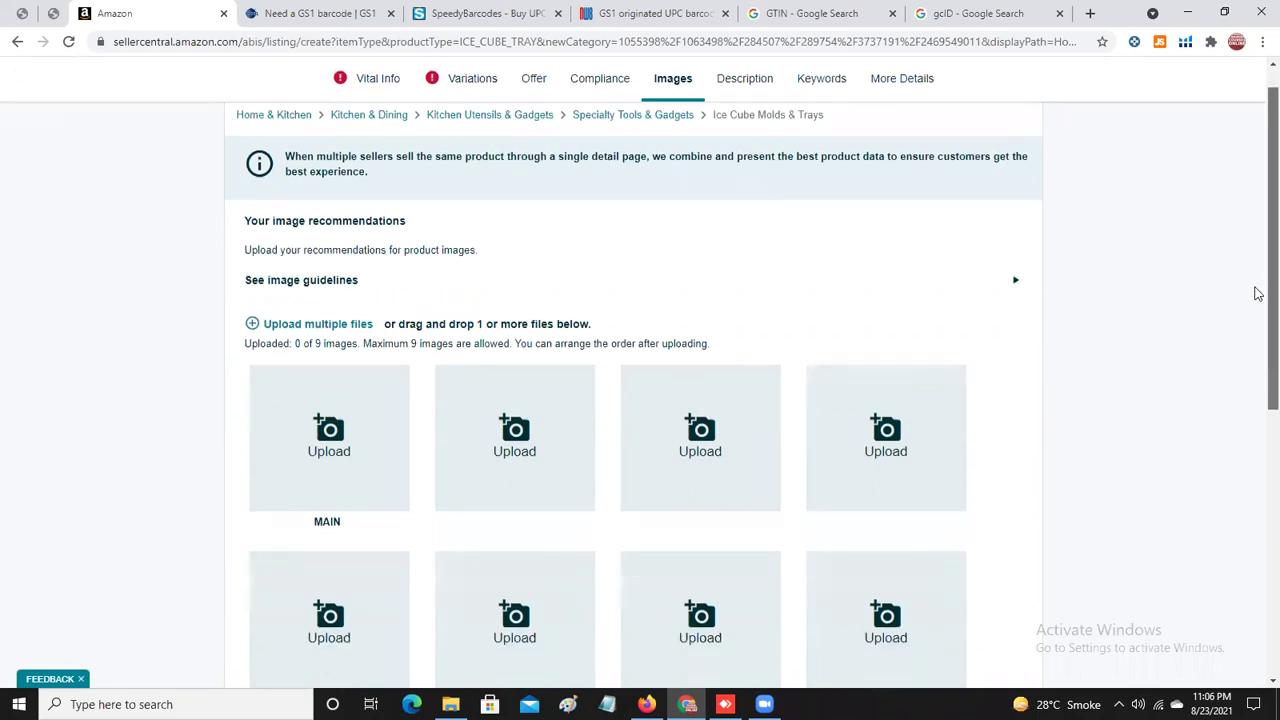
scroll(1258, 350, "down", 2)
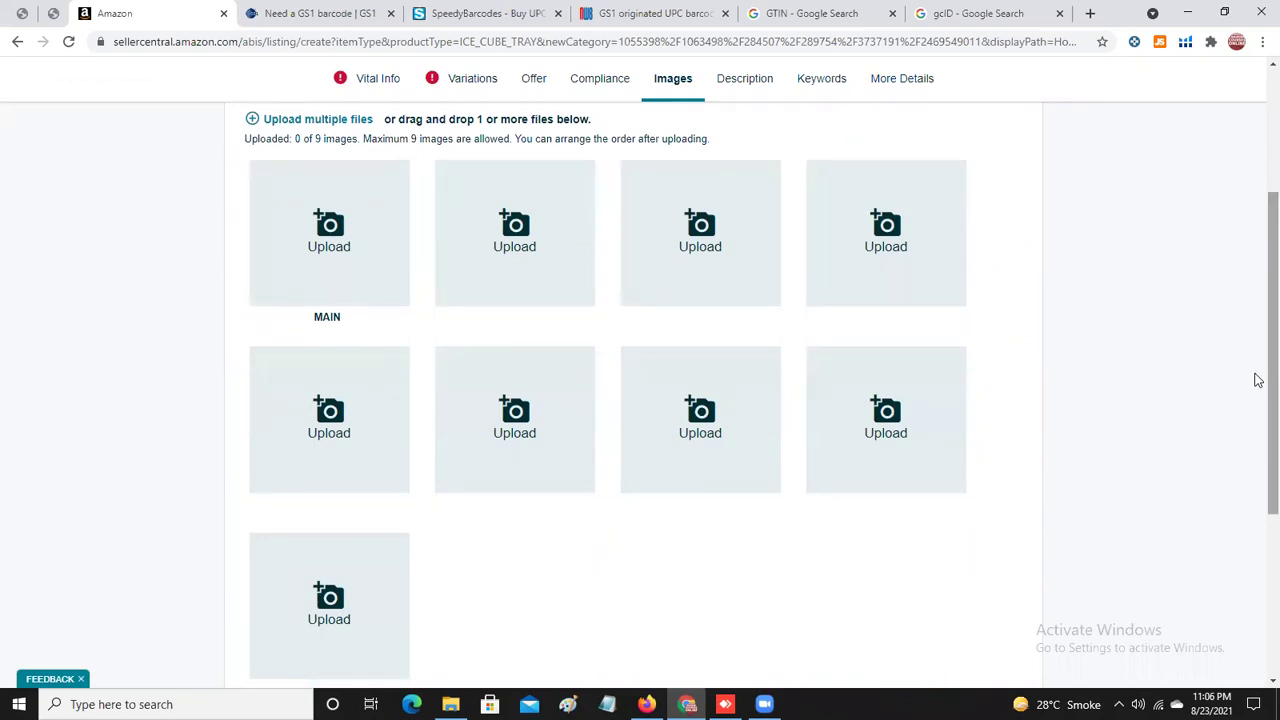
scroll(1258, 375, "up", 1)
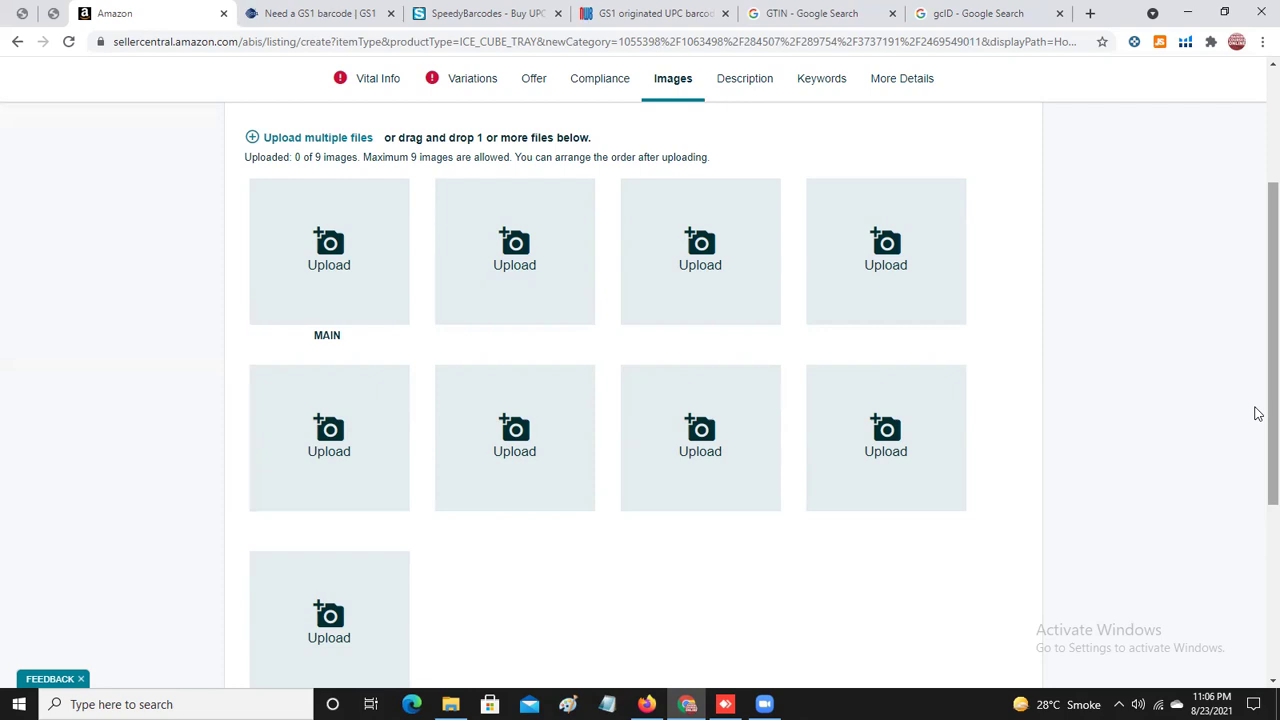
Look over the image recommendations and the product image upload slots on the Images page.
scroll(1258, 413, "up", 2)
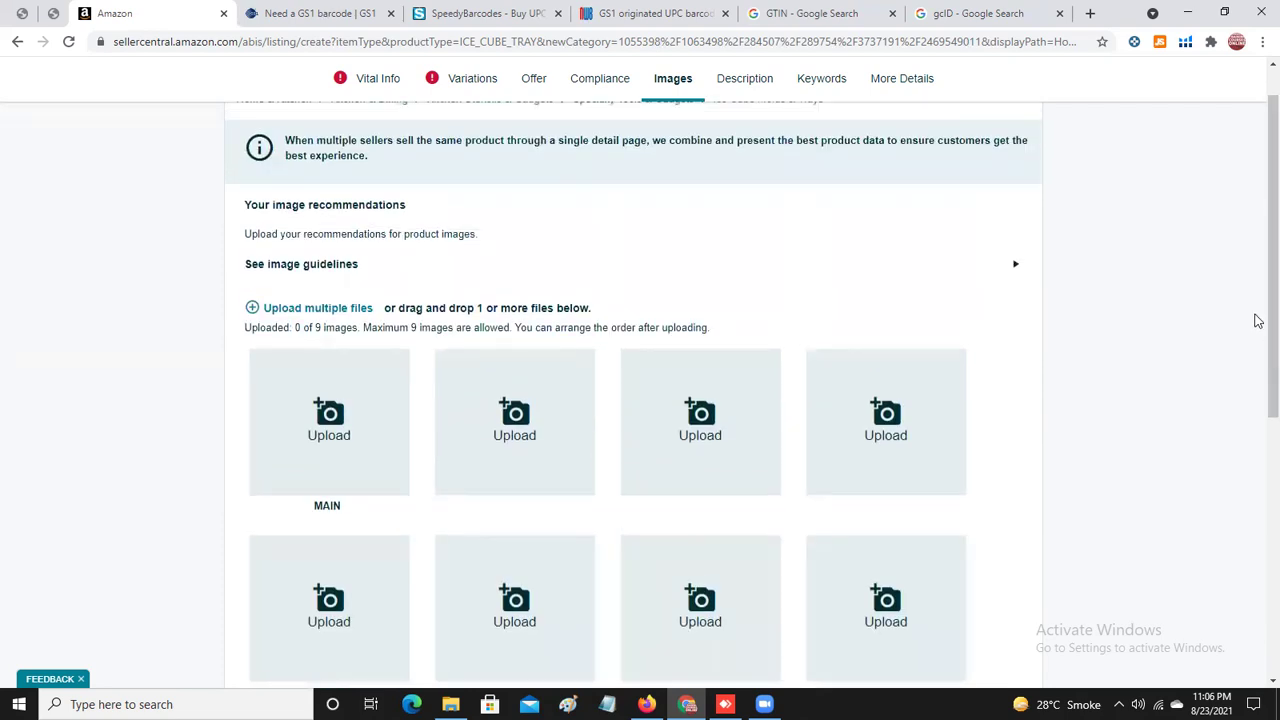
scroll(1258, 275, "up", 1)
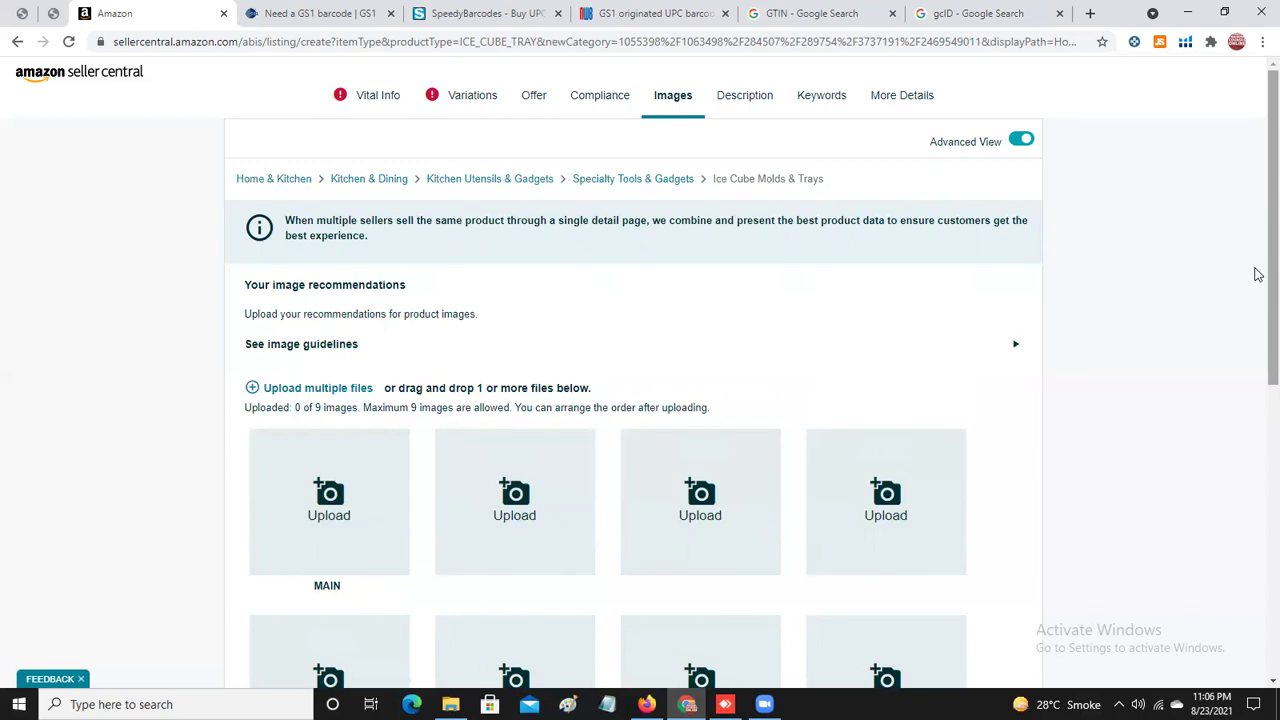
scroll(1256, 272, "down", 1)
scroll(1257, 280, "up", 1)
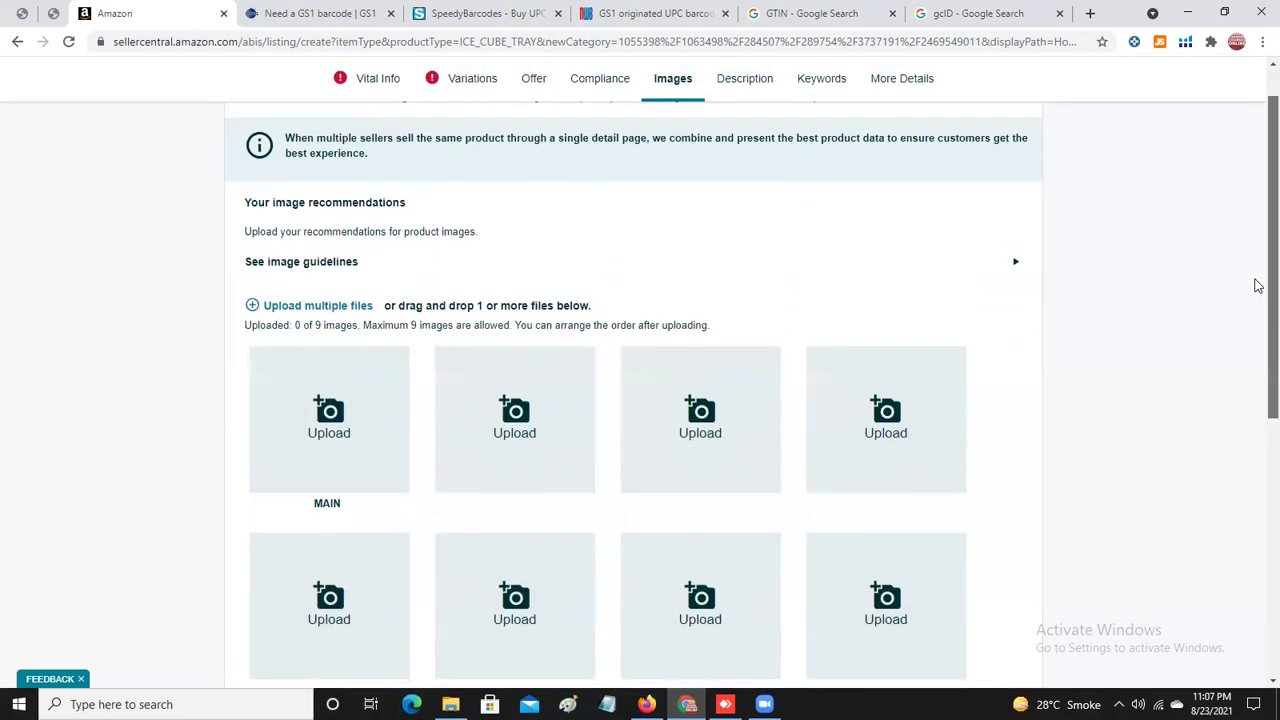
scroll(1257, 335, "down", 2)
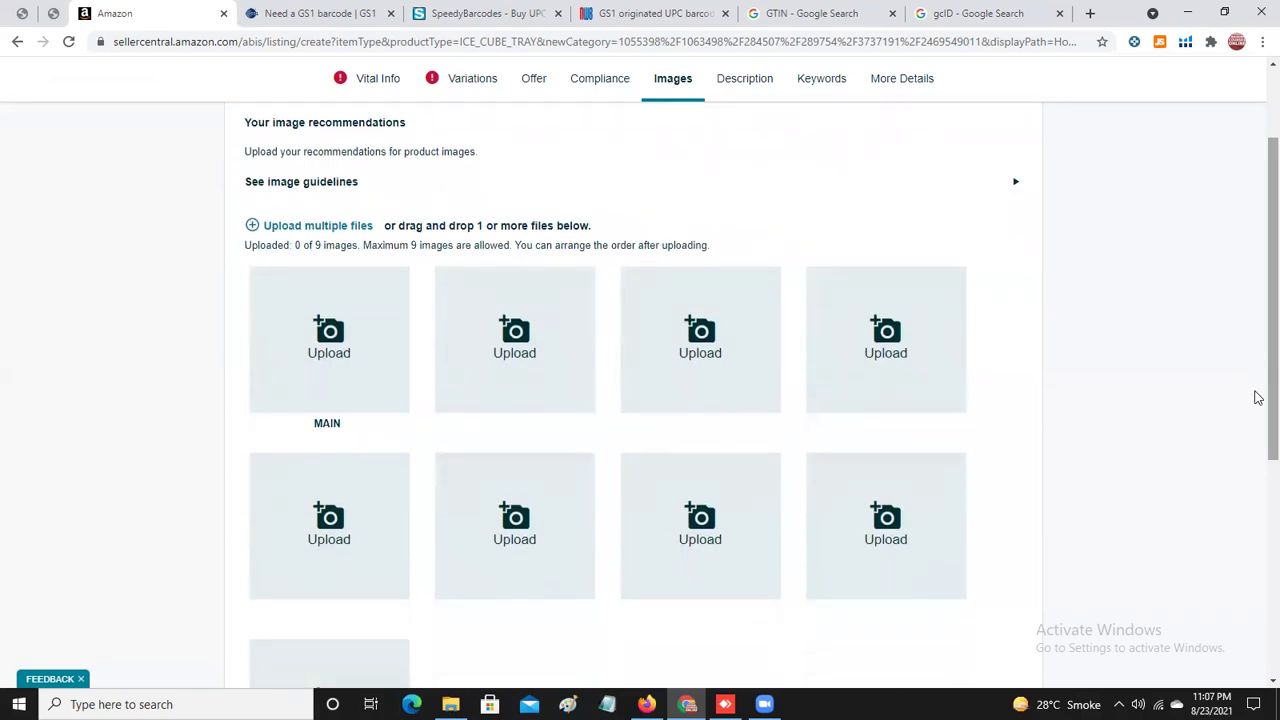
scroll(1257, 390, "up", 1)
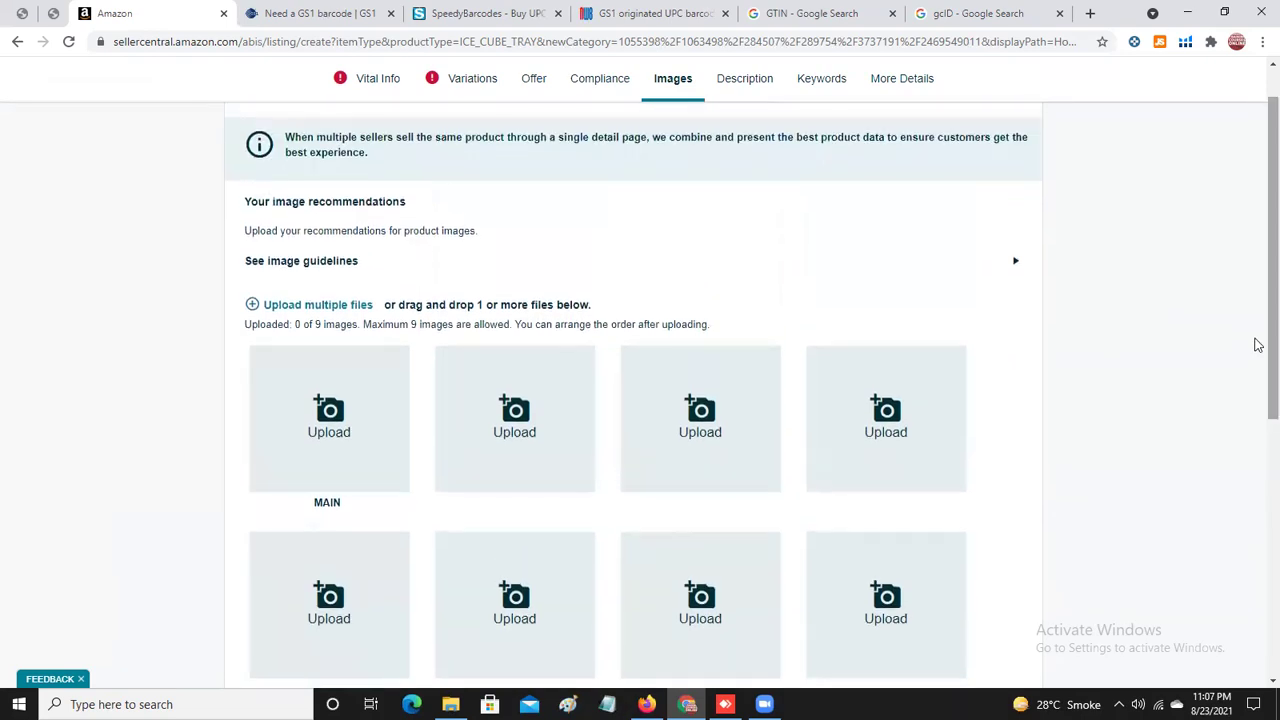
scroll(1257, 434, "down", 2)
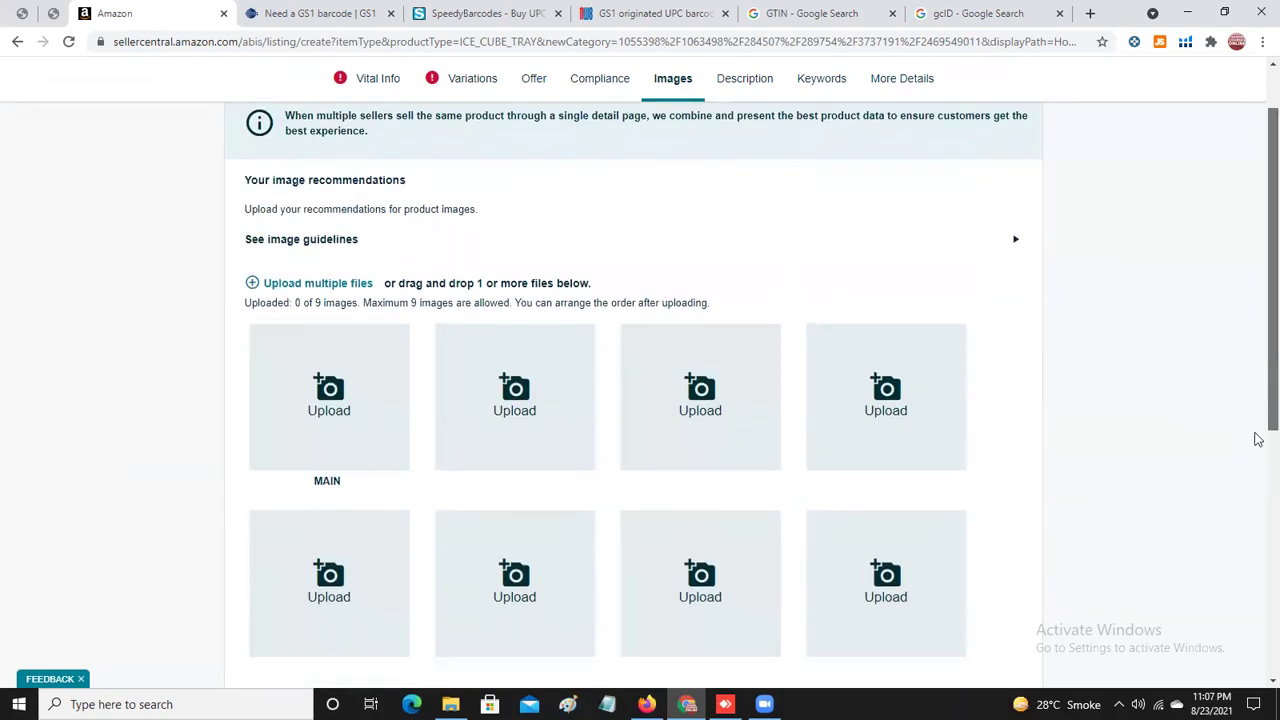
scroll(1257, 400, "up", 3)
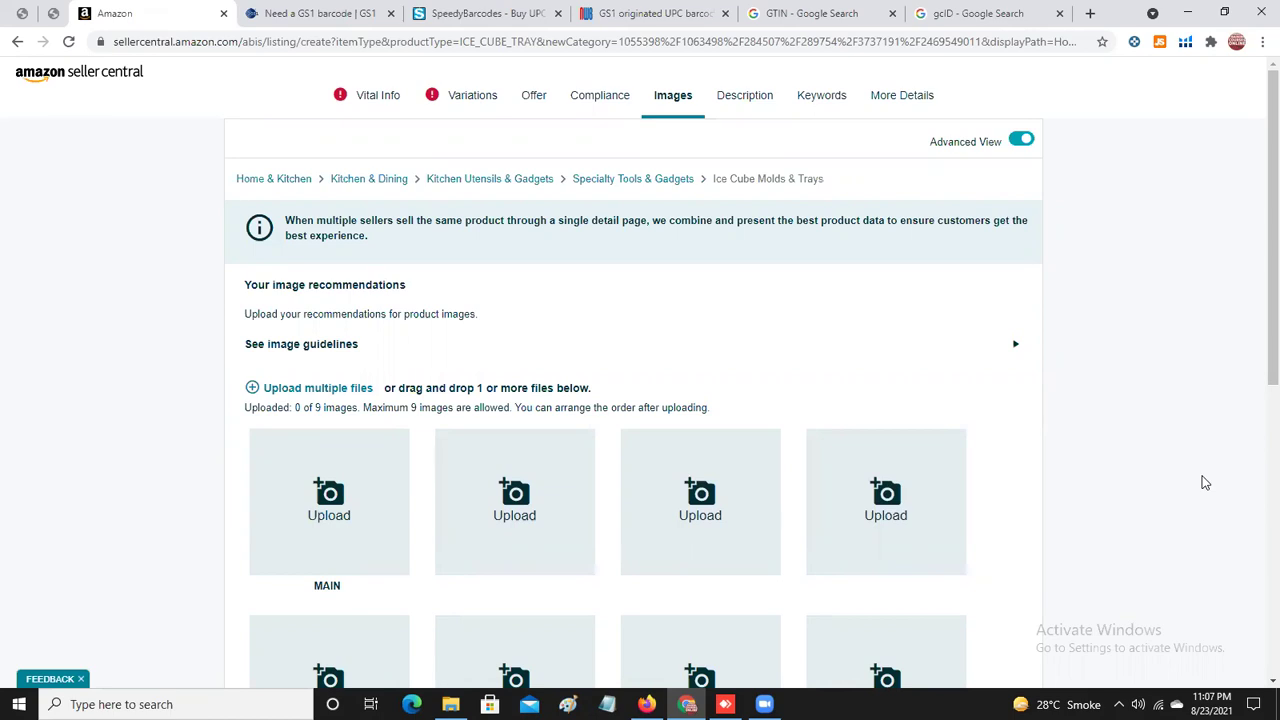
Glance at the Description page, return to the Images page and expand its image guidelines.
left_click(752, 100)
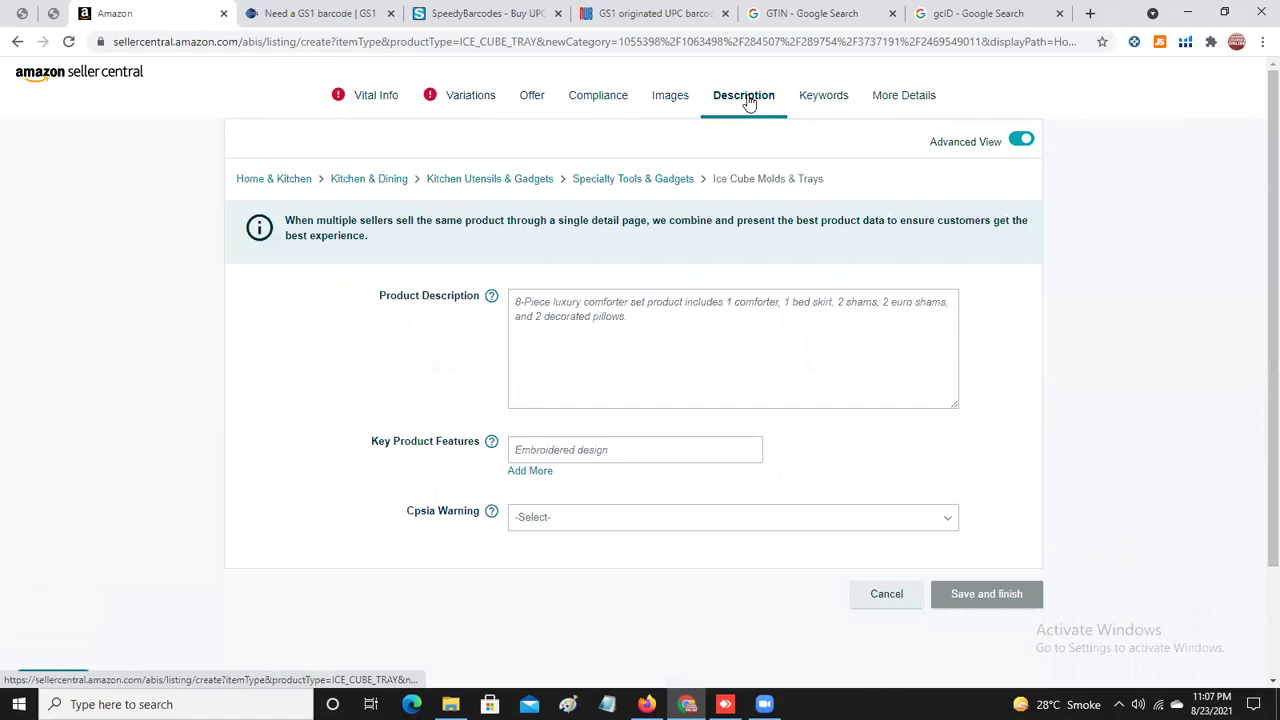
left_click(664, 100)
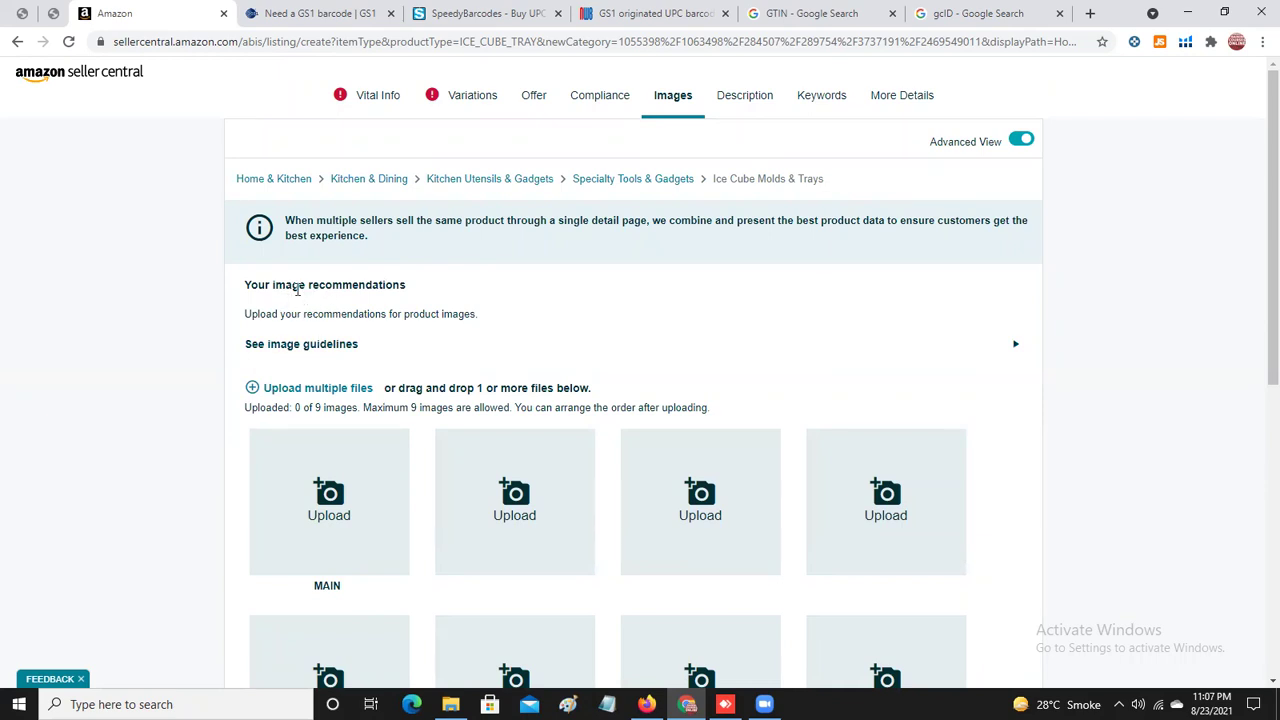
right_click(291, 350)
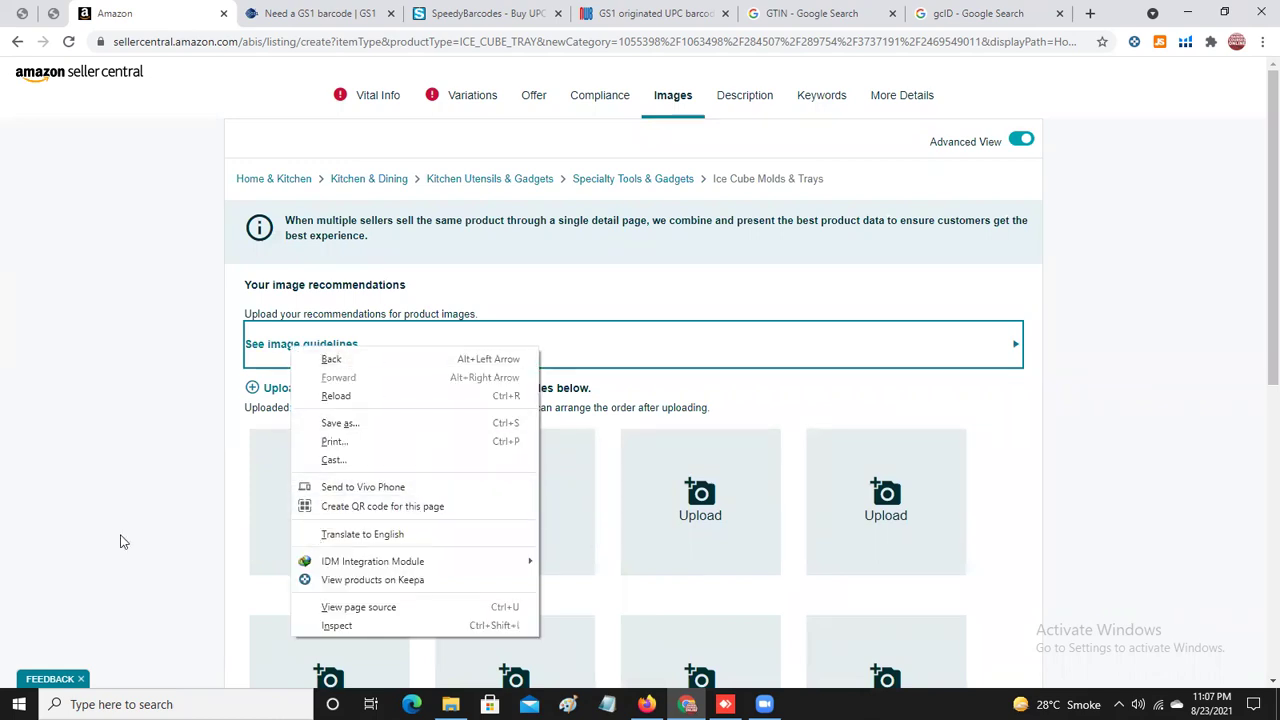
left_click(229, 401)
left_click(288, 348)
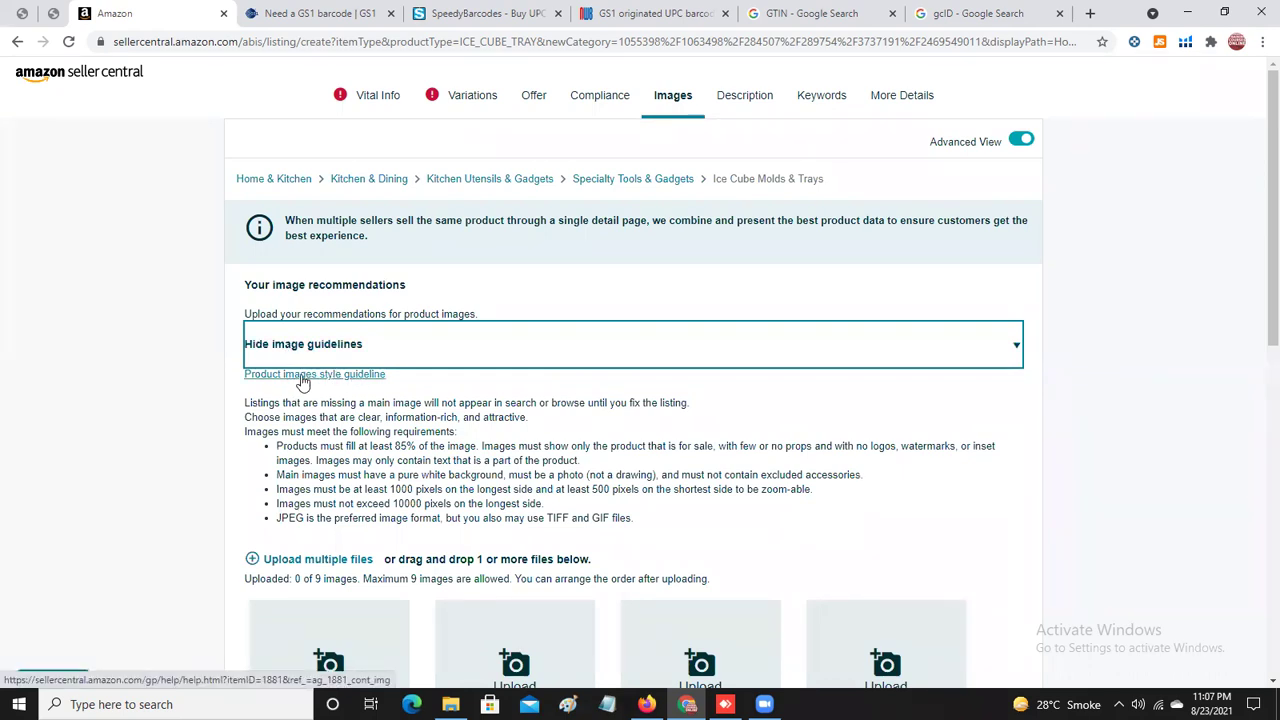
Open the product images style guideline and read the site standards for all product images and for MAIN images.
left_click(303, 375)
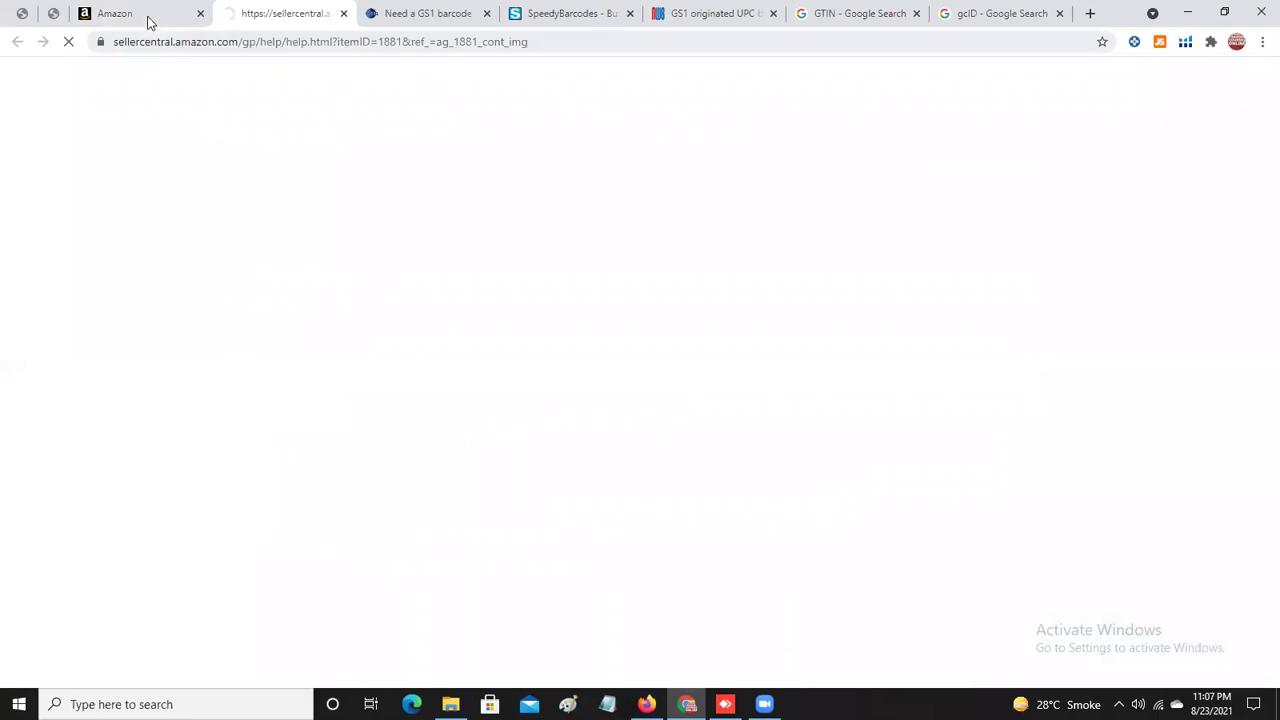
left_click(140, 14)
left_click(250, 10)
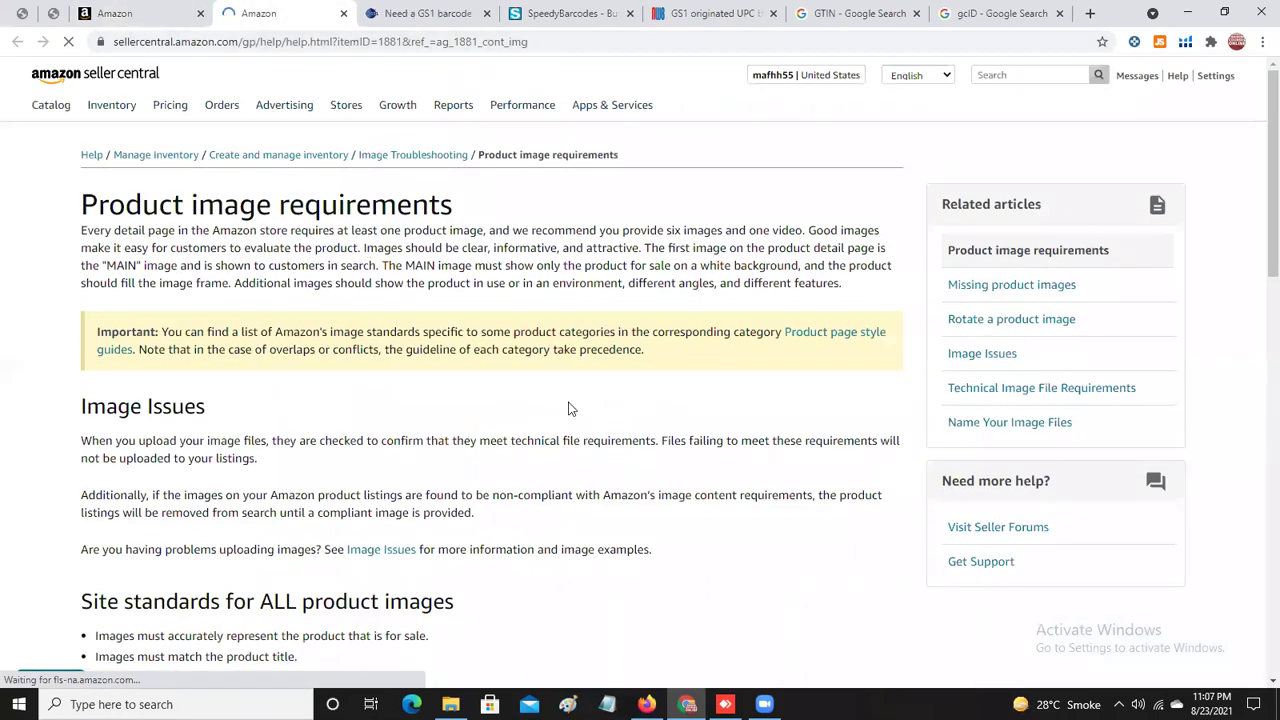
scroll(1258, 300, "down", 2)
scroll(1258, 323, "down", 3)
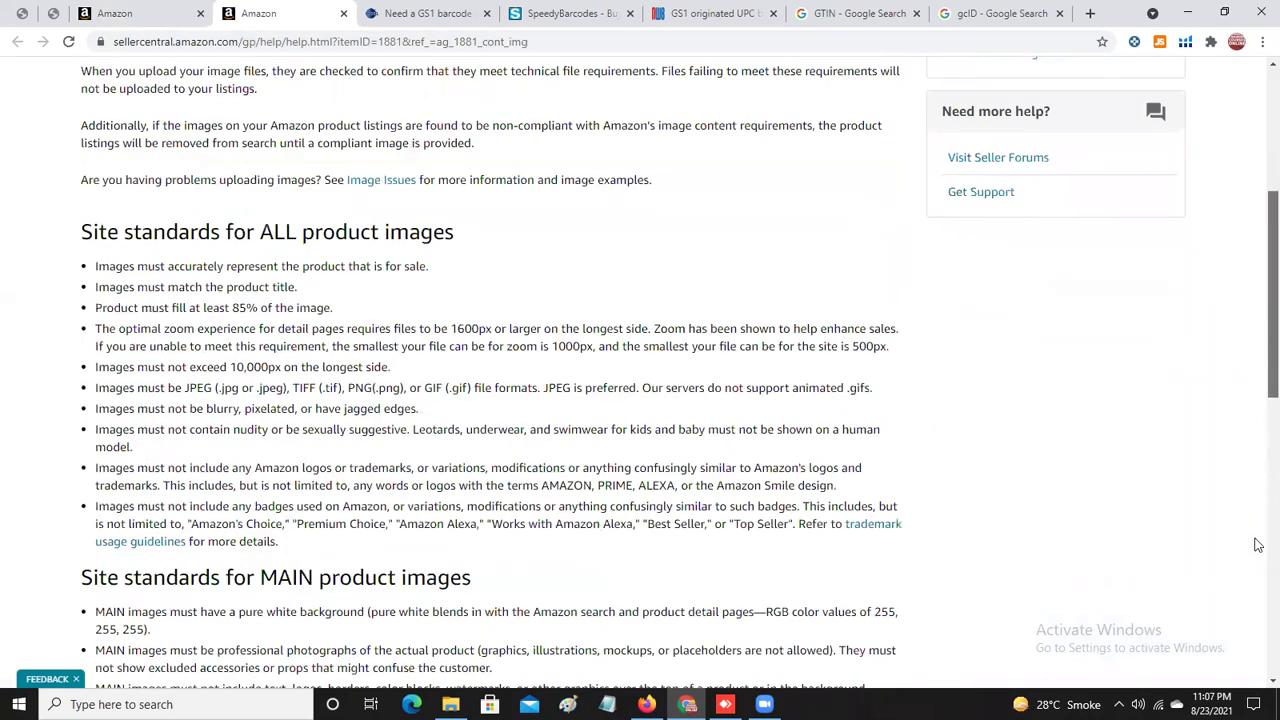
scroll(1258, 545, "down", 5)
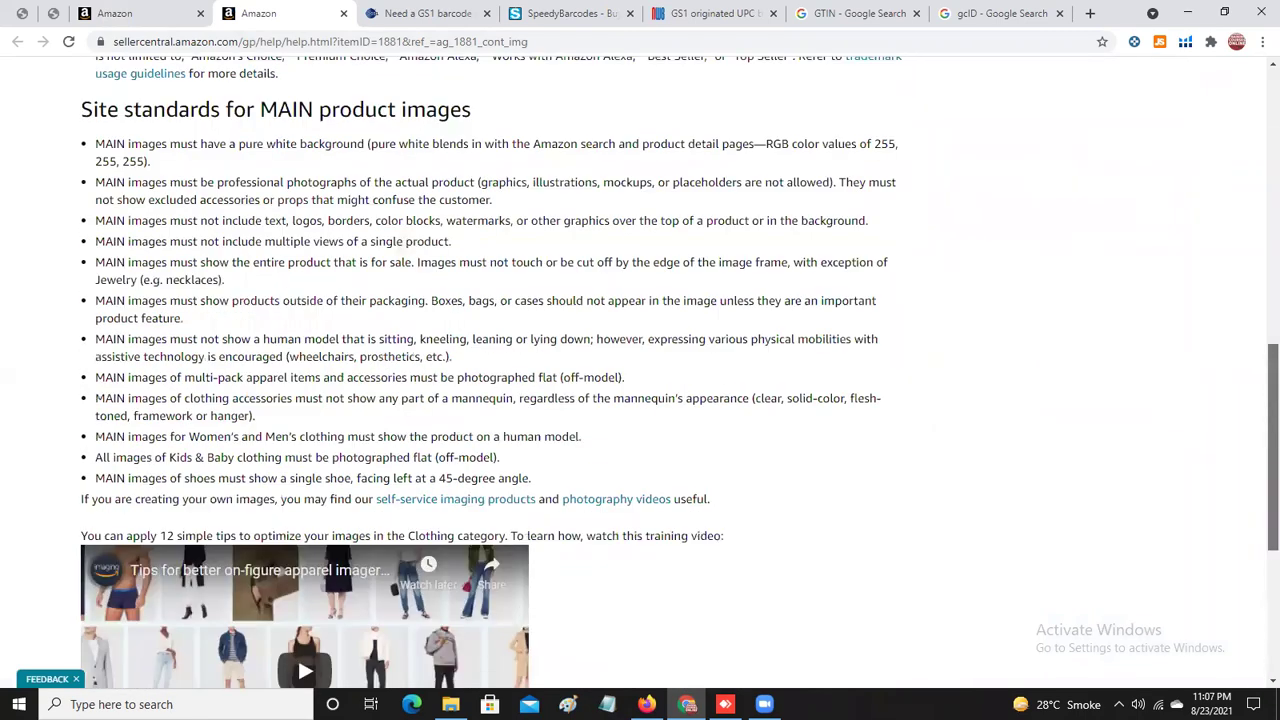
scroll(1258, 170, "up", 10)
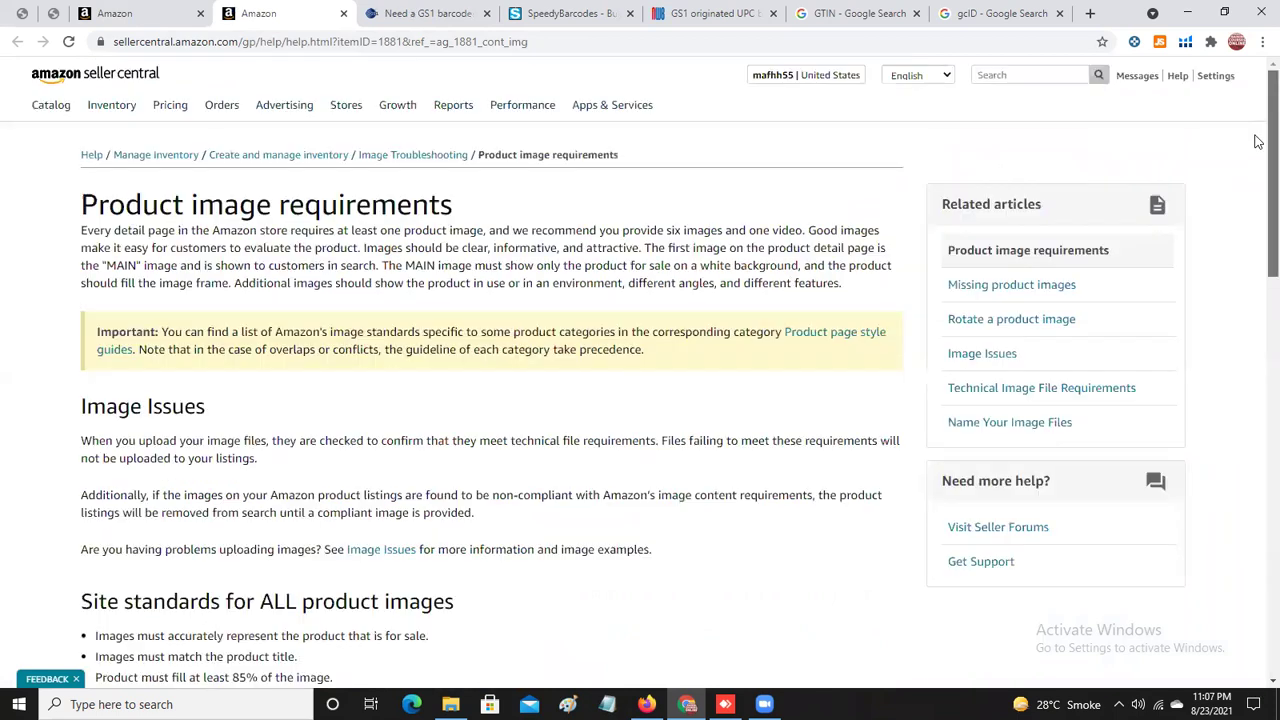
left_click(567, 45)
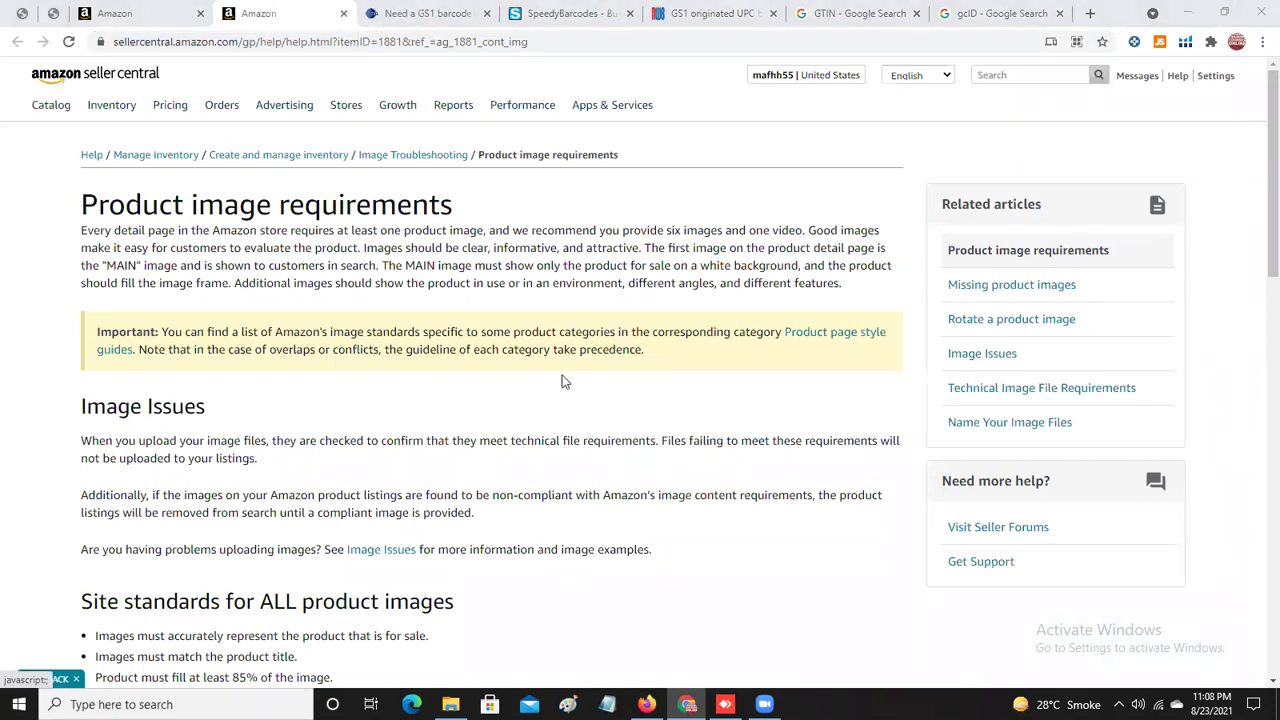
Return to the listing's Description page and read the help notes for Product Description and Key Product Features.
key("ctrl+shift+Tab")
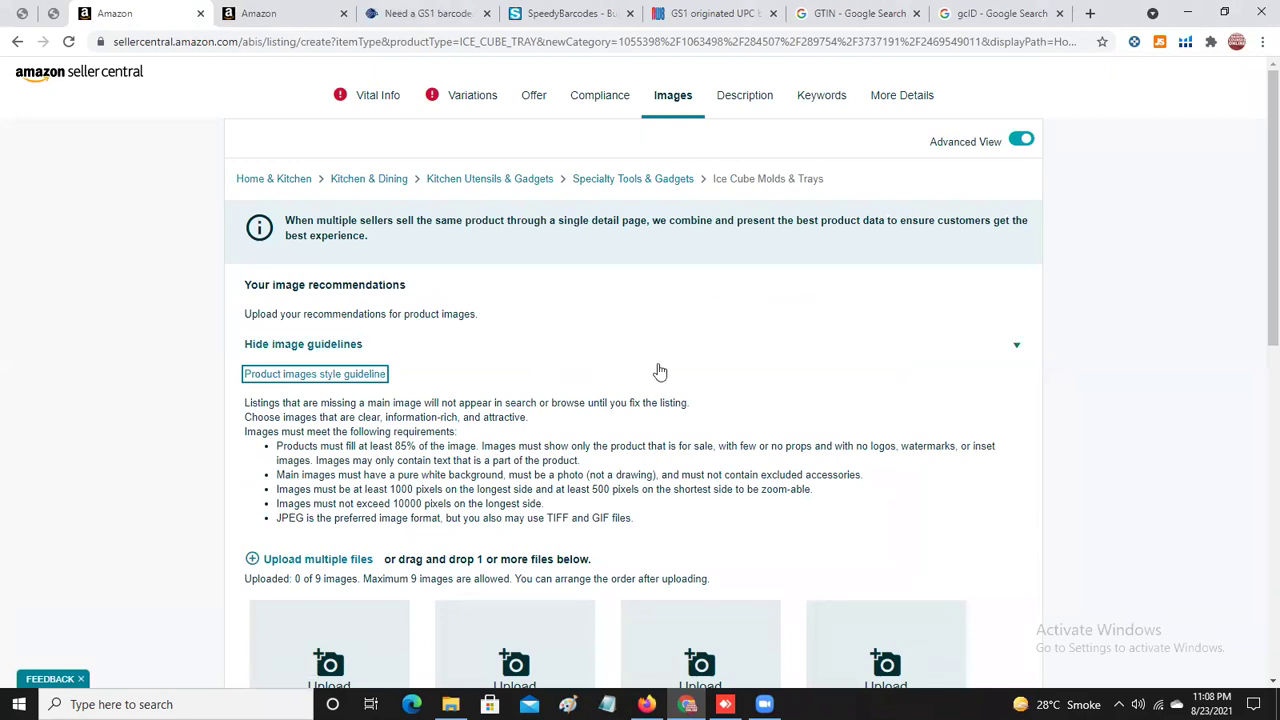
left_click(755, 95)
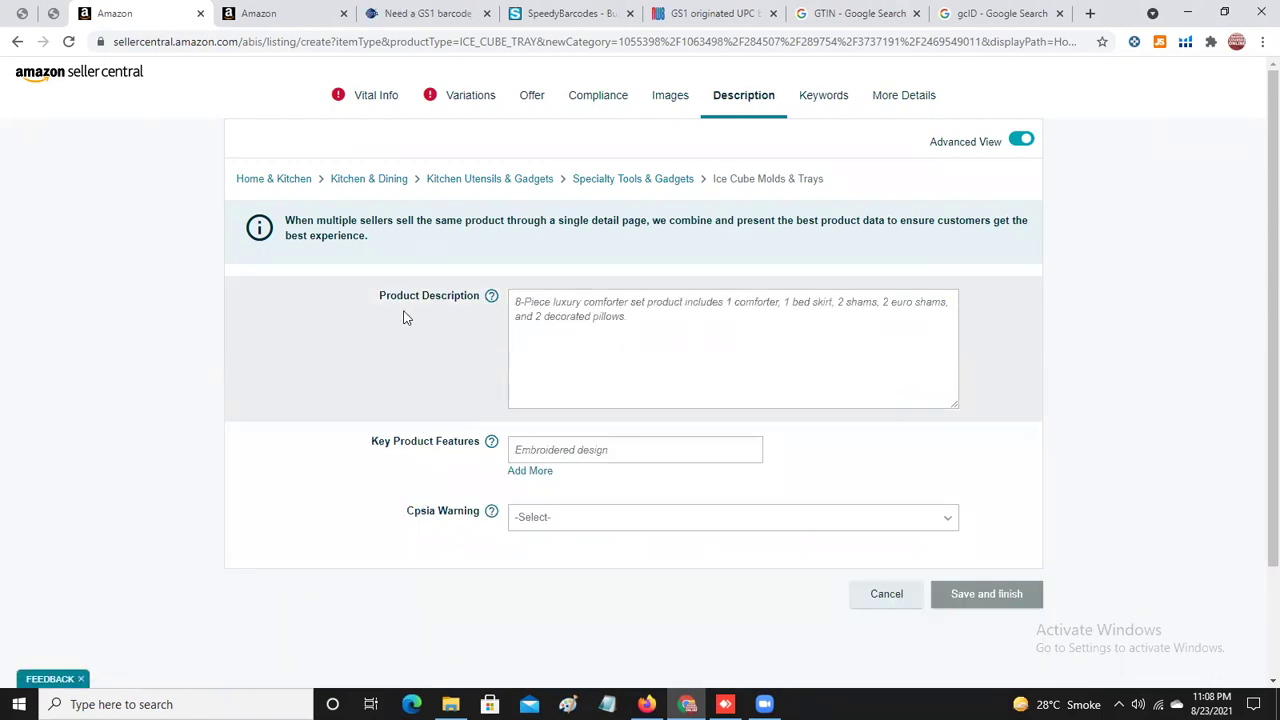
mouse_move(491, 297)
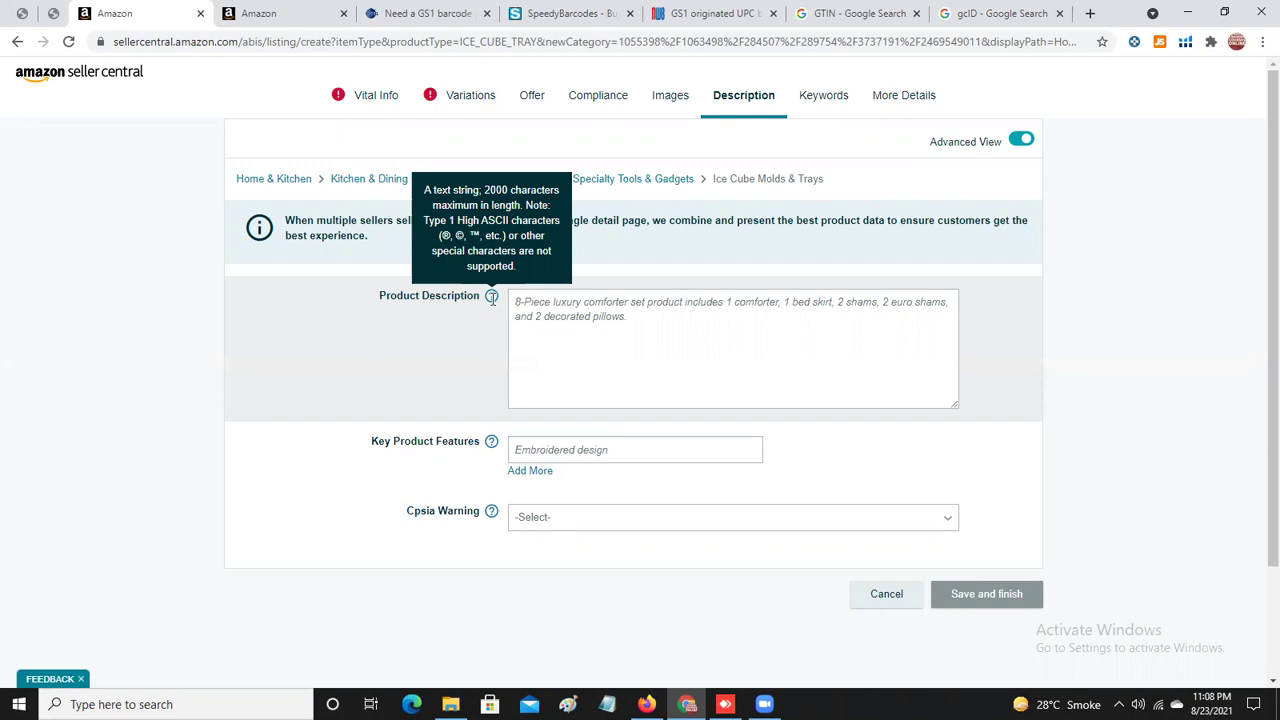
left_click(550, 352)
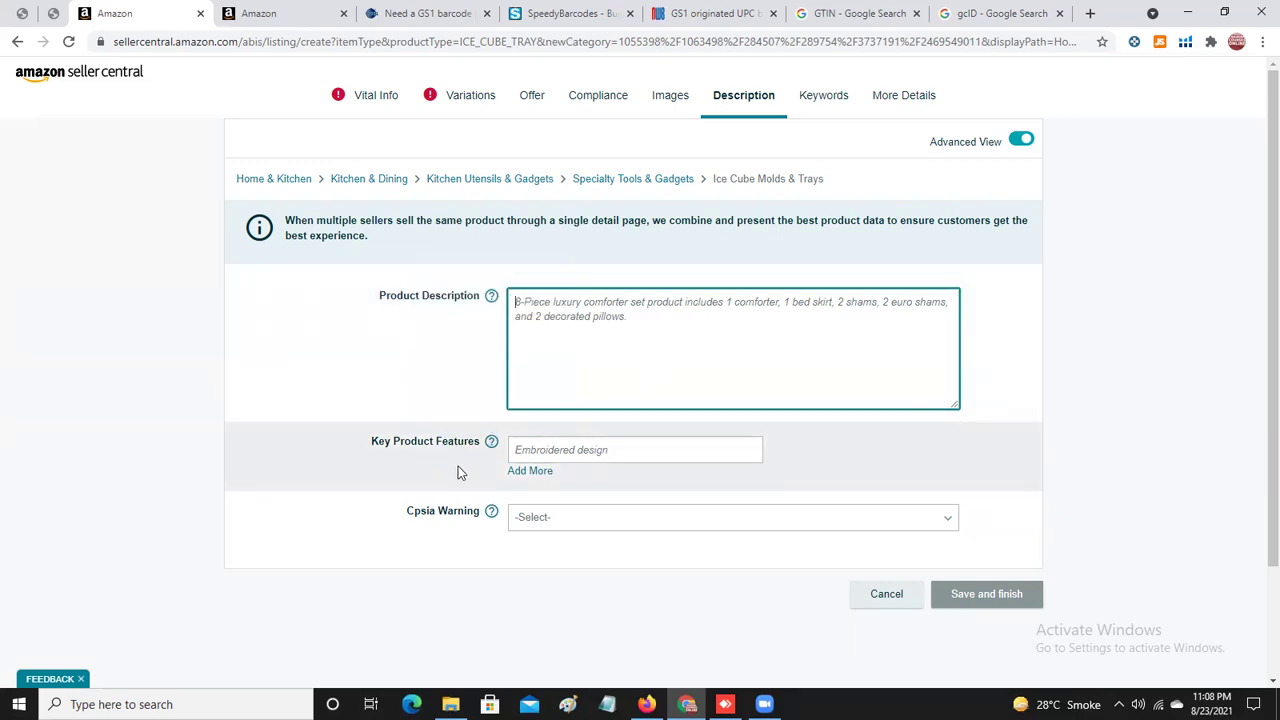
mouse_move(490, 436)
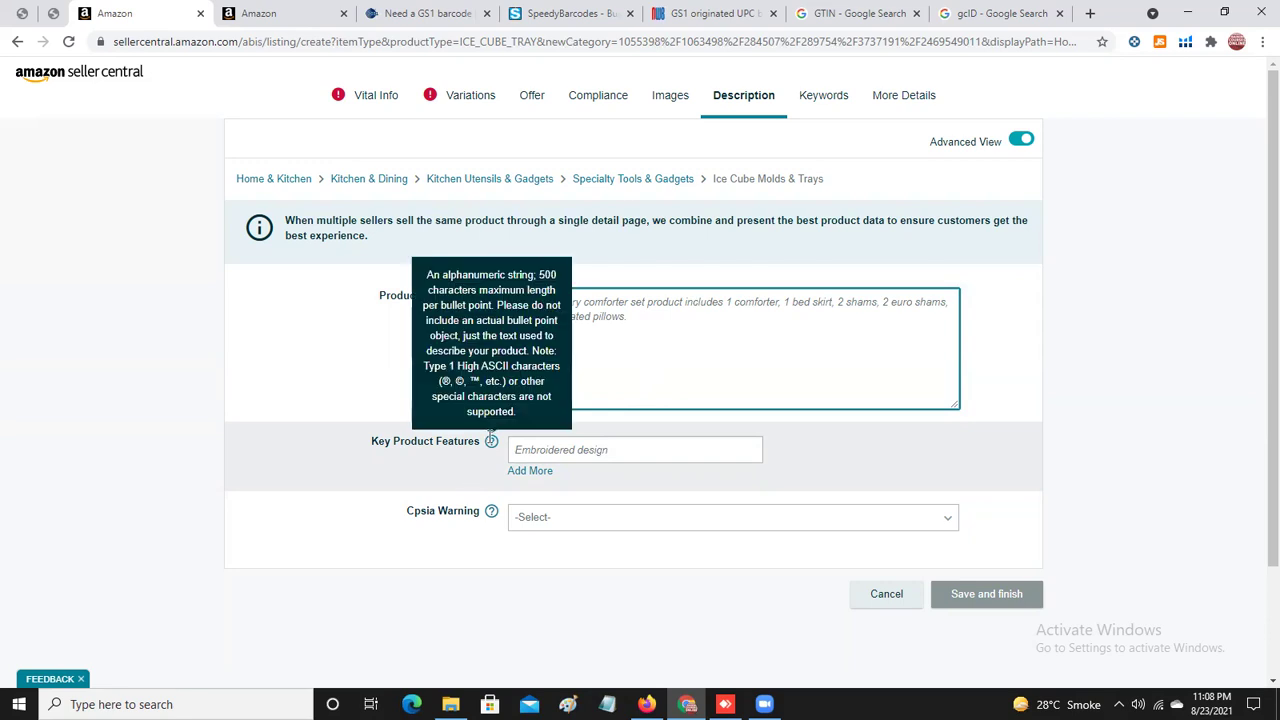
Add four more Key Product Features fields so that five bullet points can be entered.
left_click(530, 471)
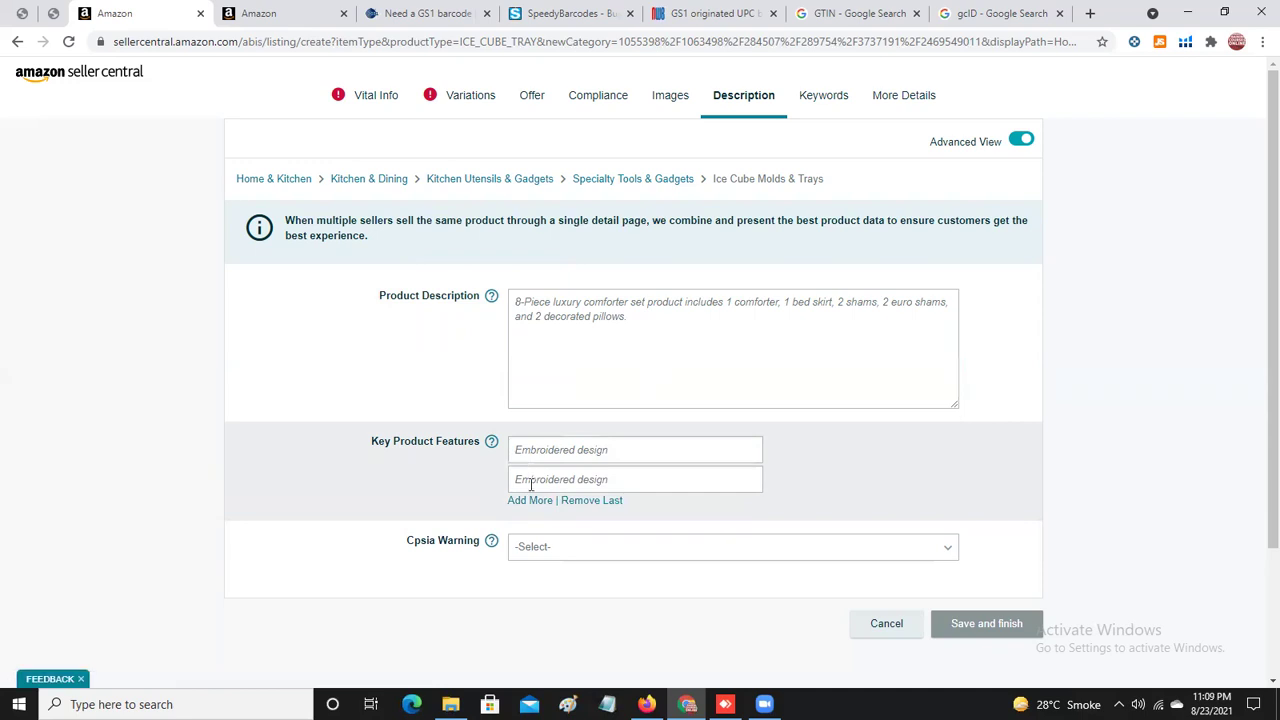
left_click(533, 500)
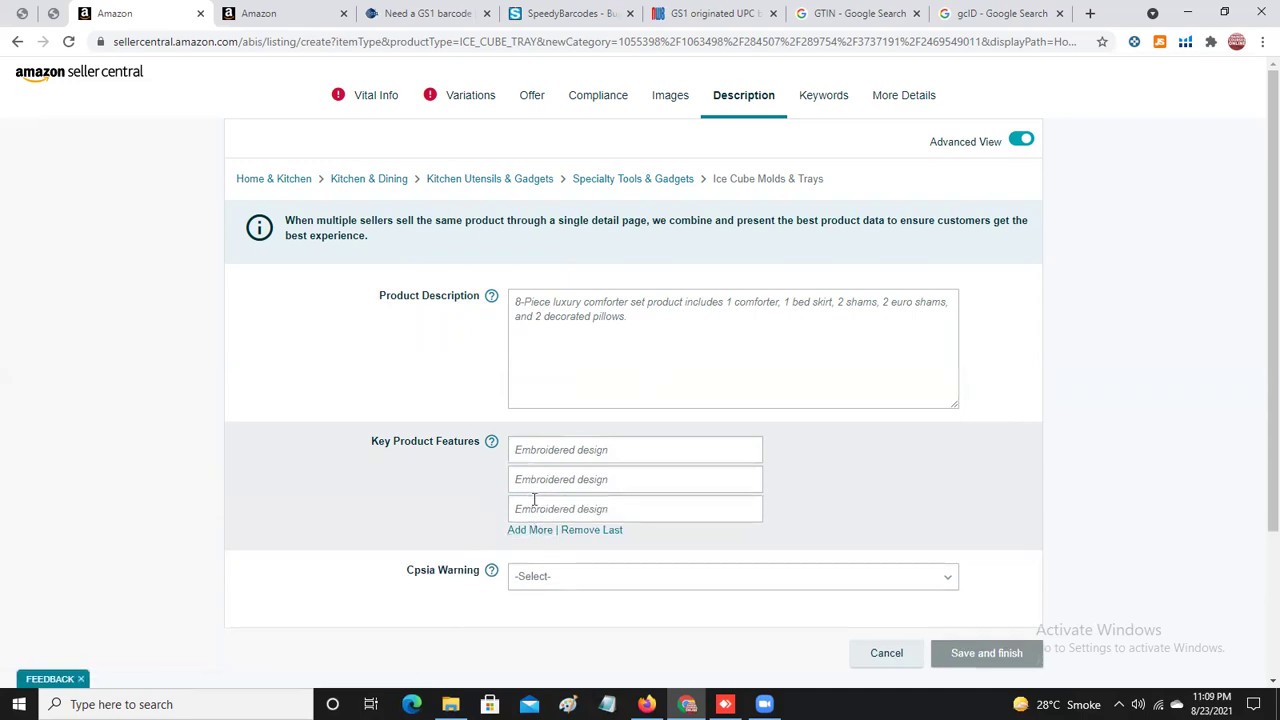
left_click(535, 530)
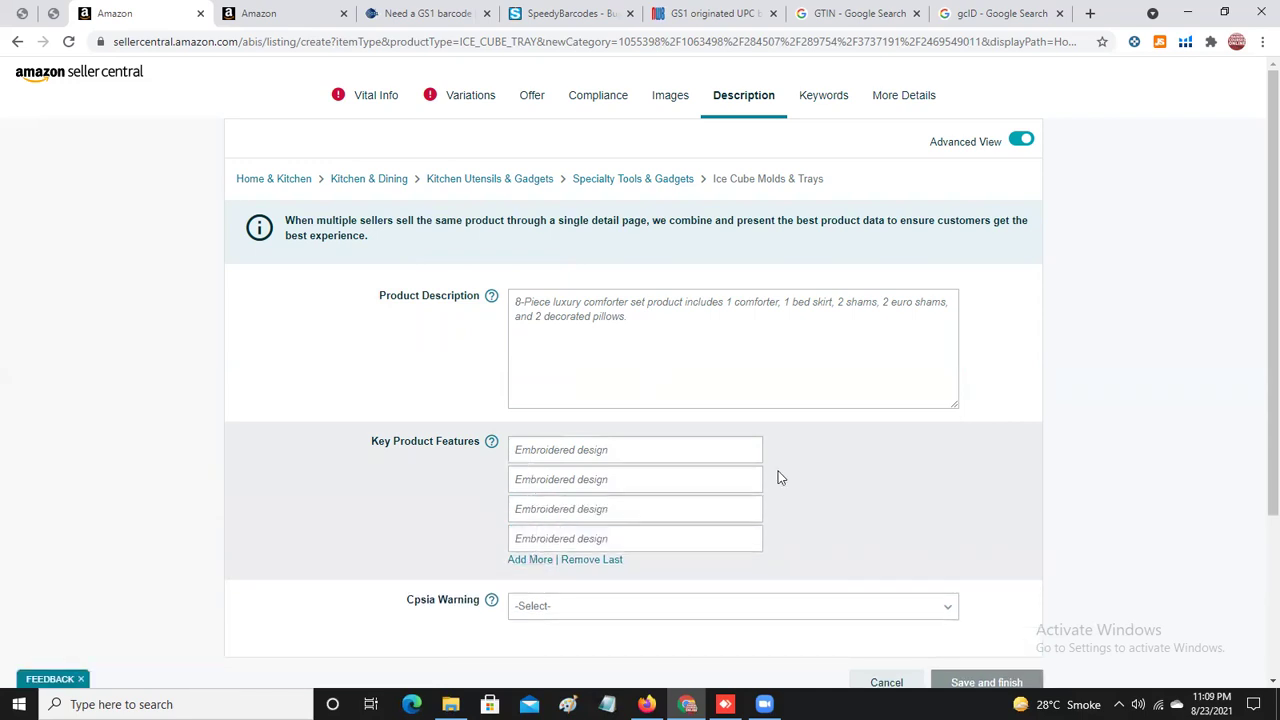
scroll(1258, 457, "down", 3)
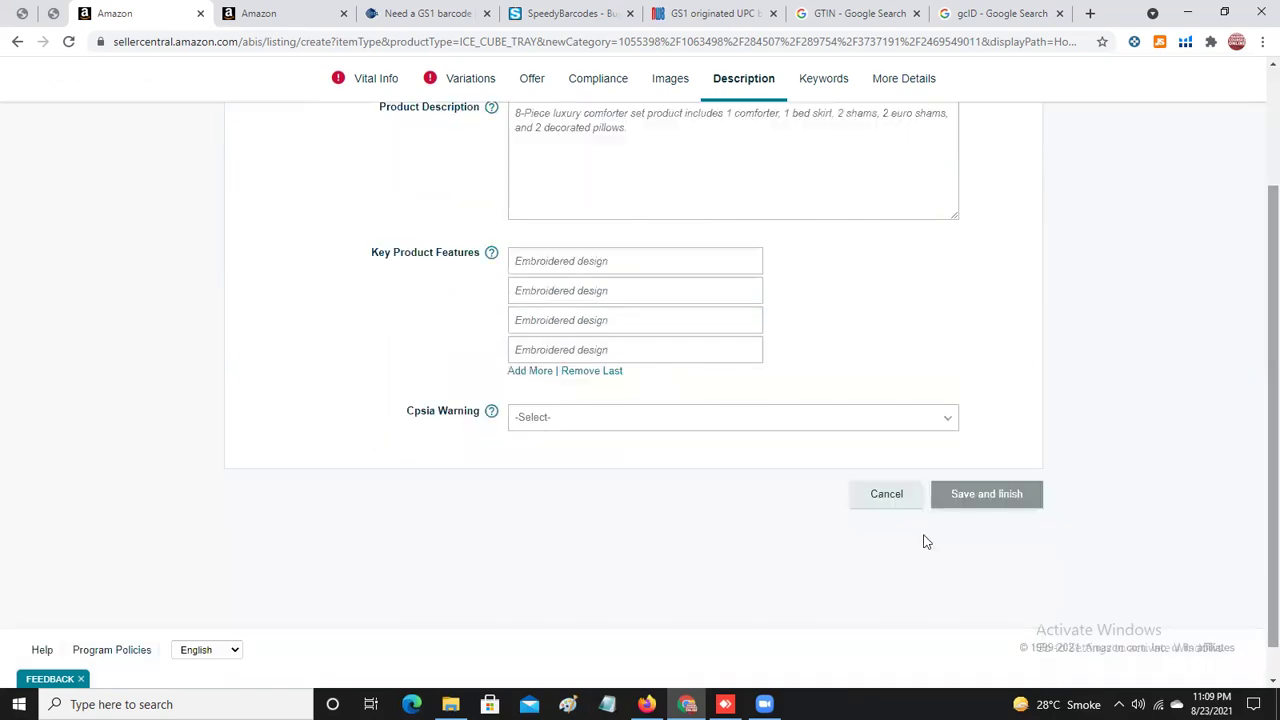
left_click(530, 371)
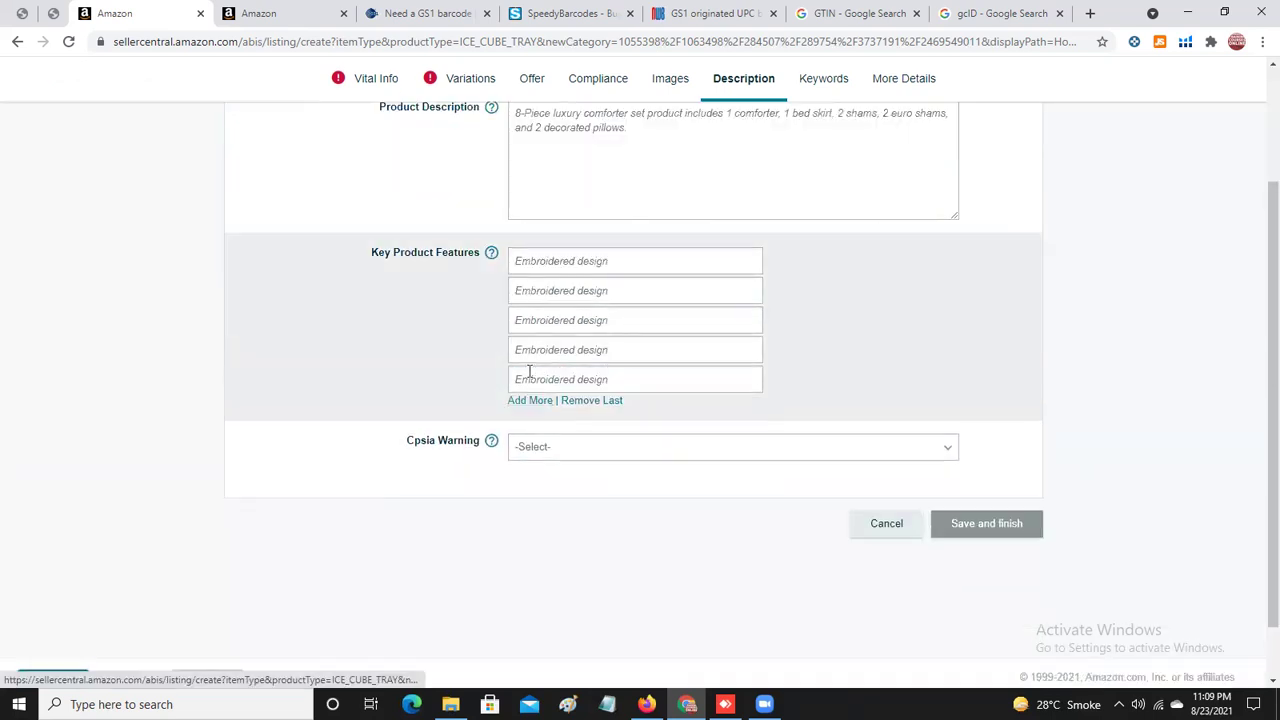
Extend Key Product Features with five additional fields, up to the maximum of ten.
left_click(537, 401)
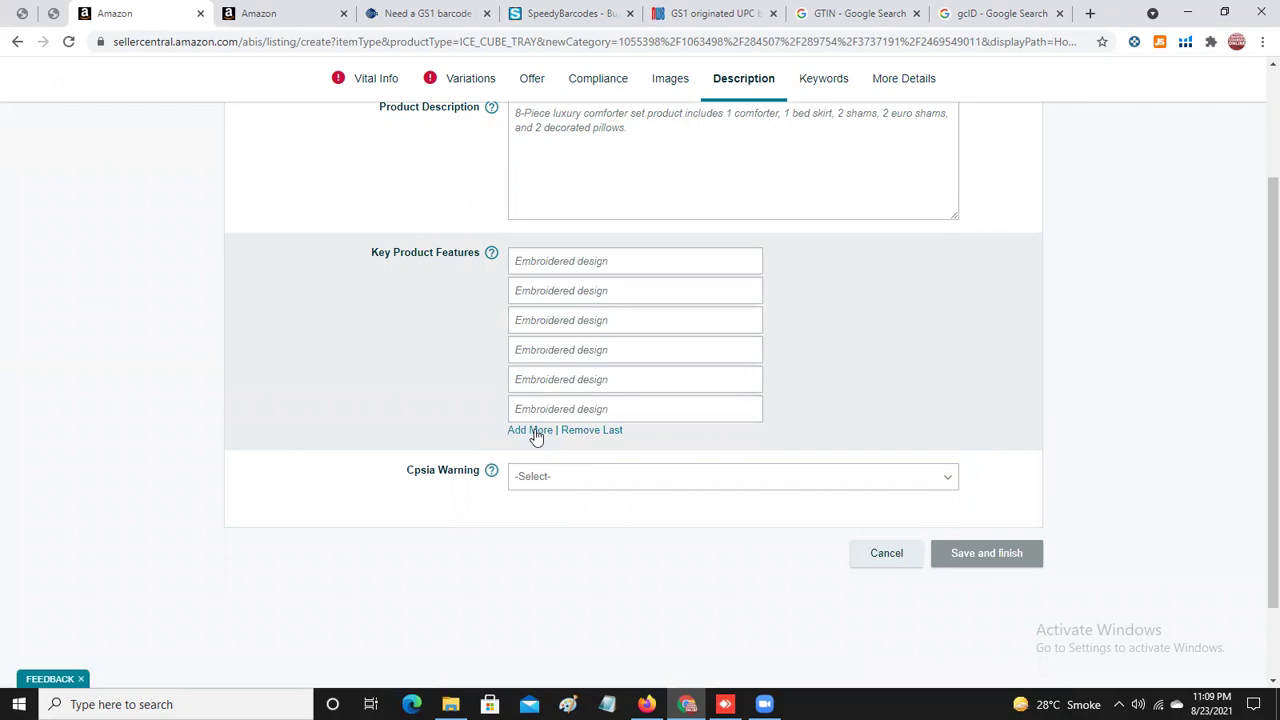
left_click(531, 431)
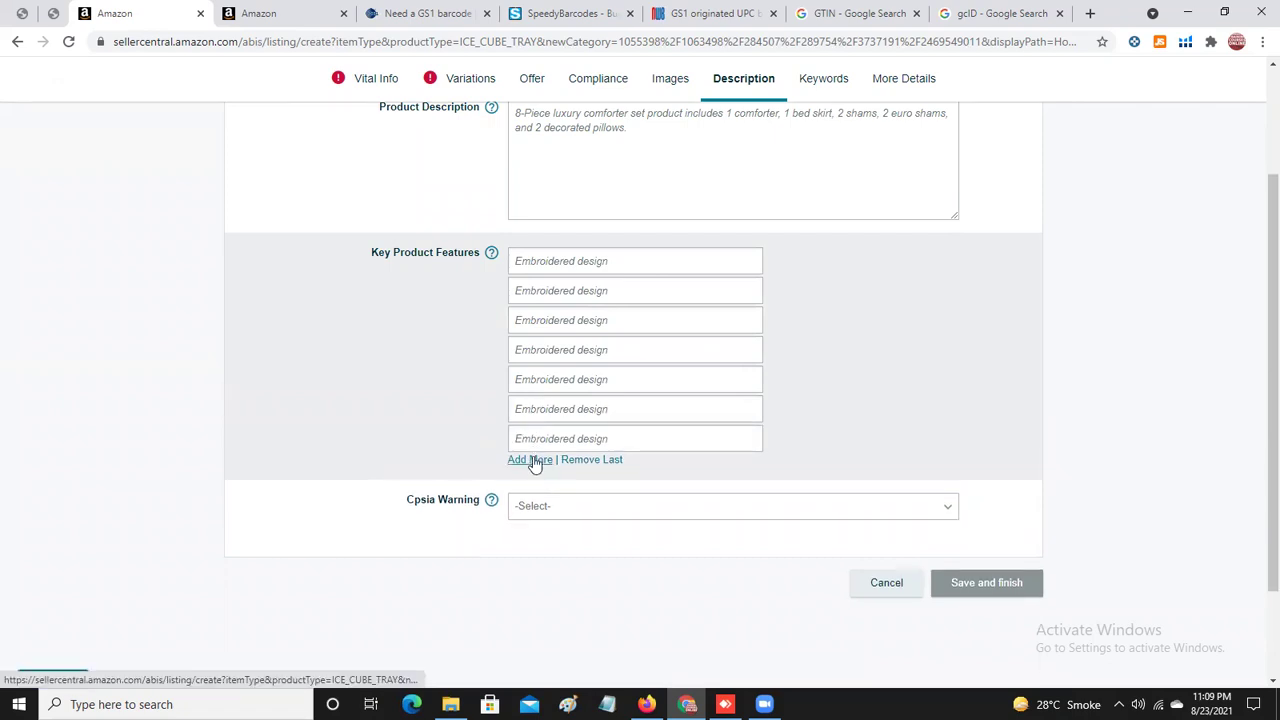
left_click(535, 462)
left_click(536, 490)
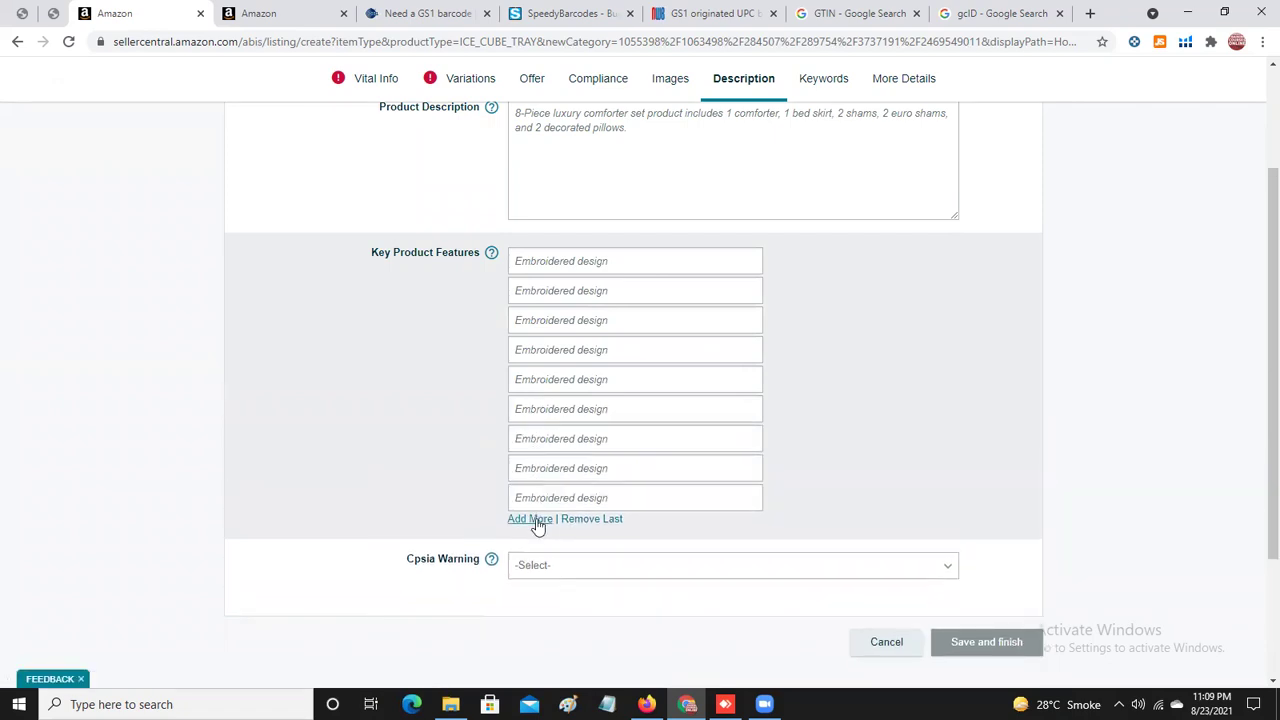
left_click(535, 520)
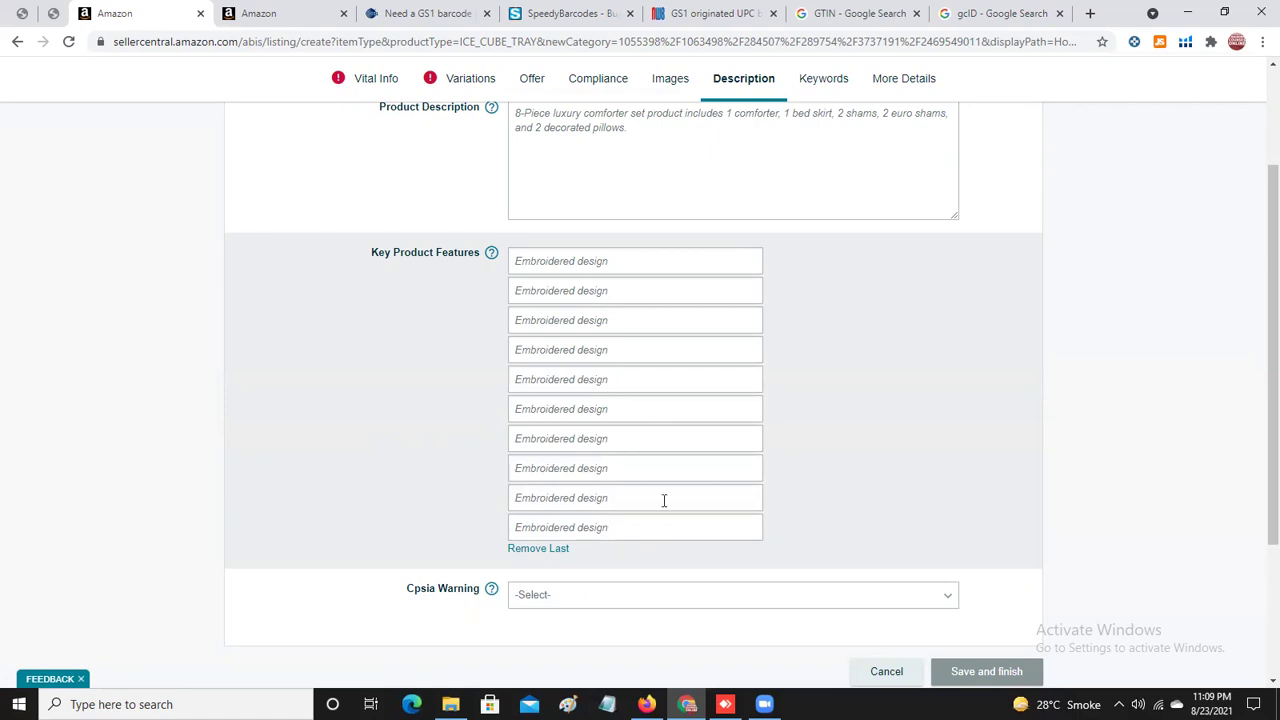
Remove the last five Key Product Features fields, leaving five.
left_click(535, 552)
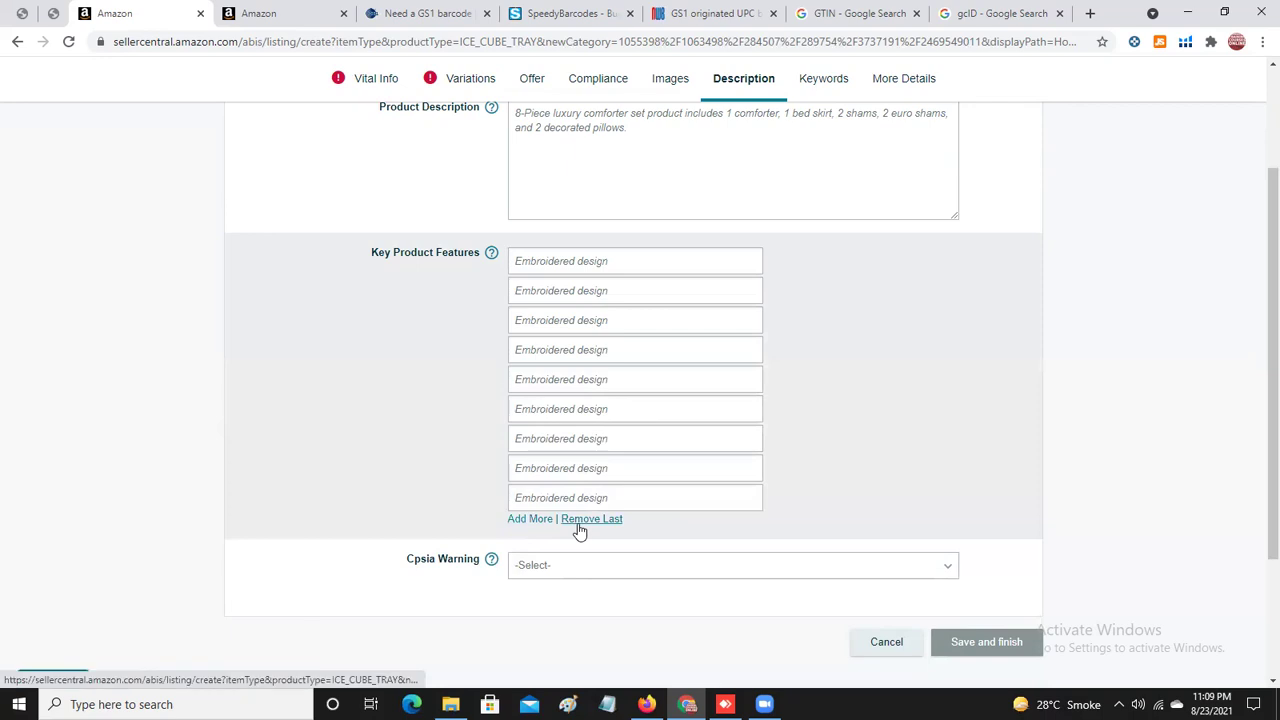
left_click(581, 530)
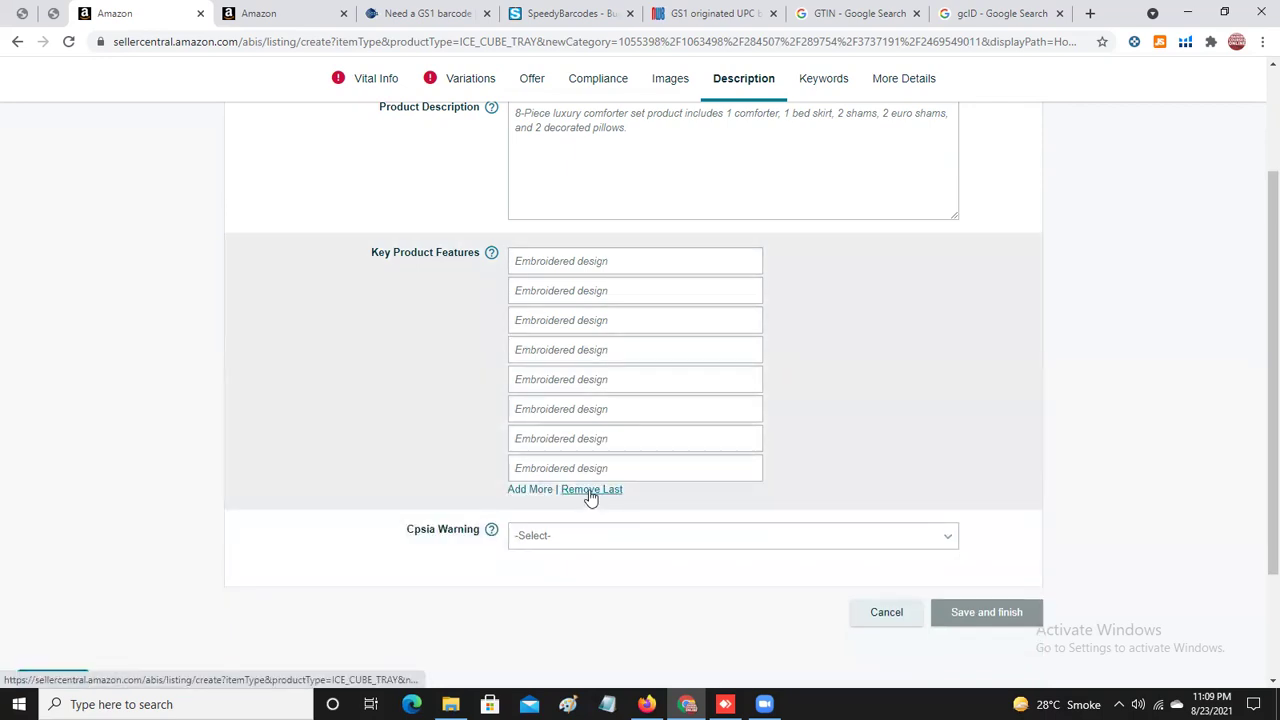
left_click(589, 490)
left_click(589, 461)
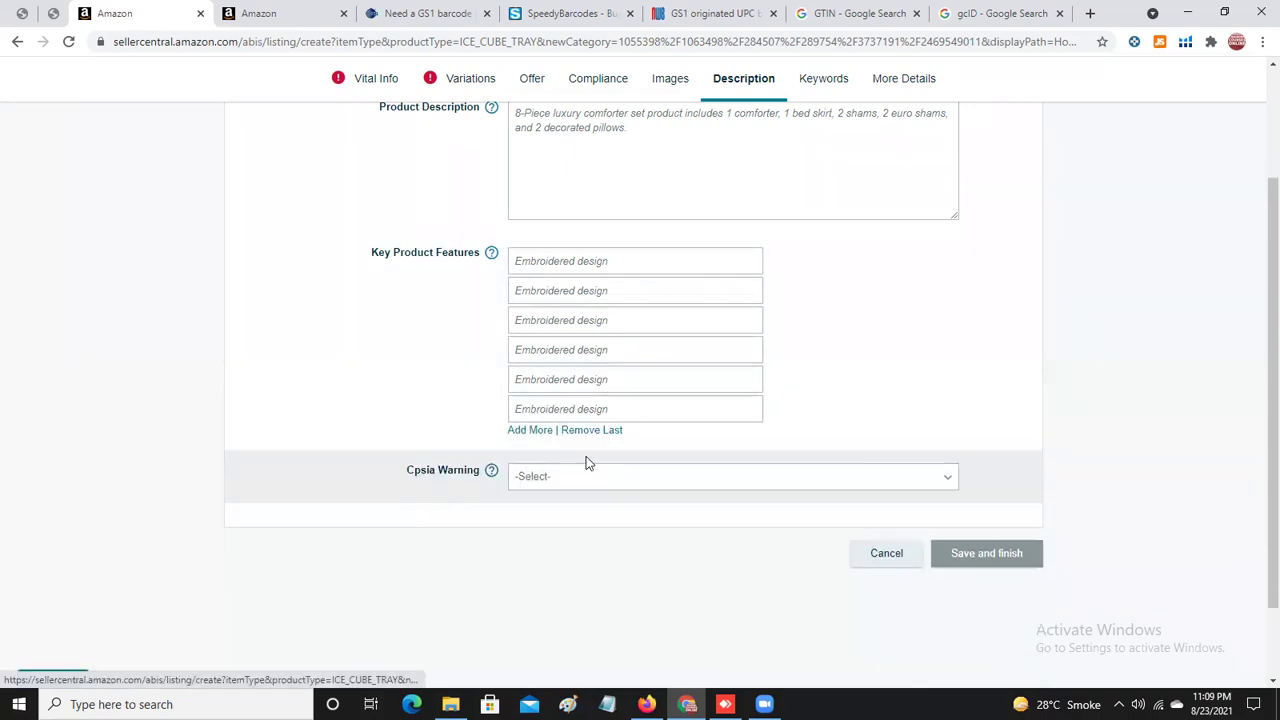
left_click(585, 434)
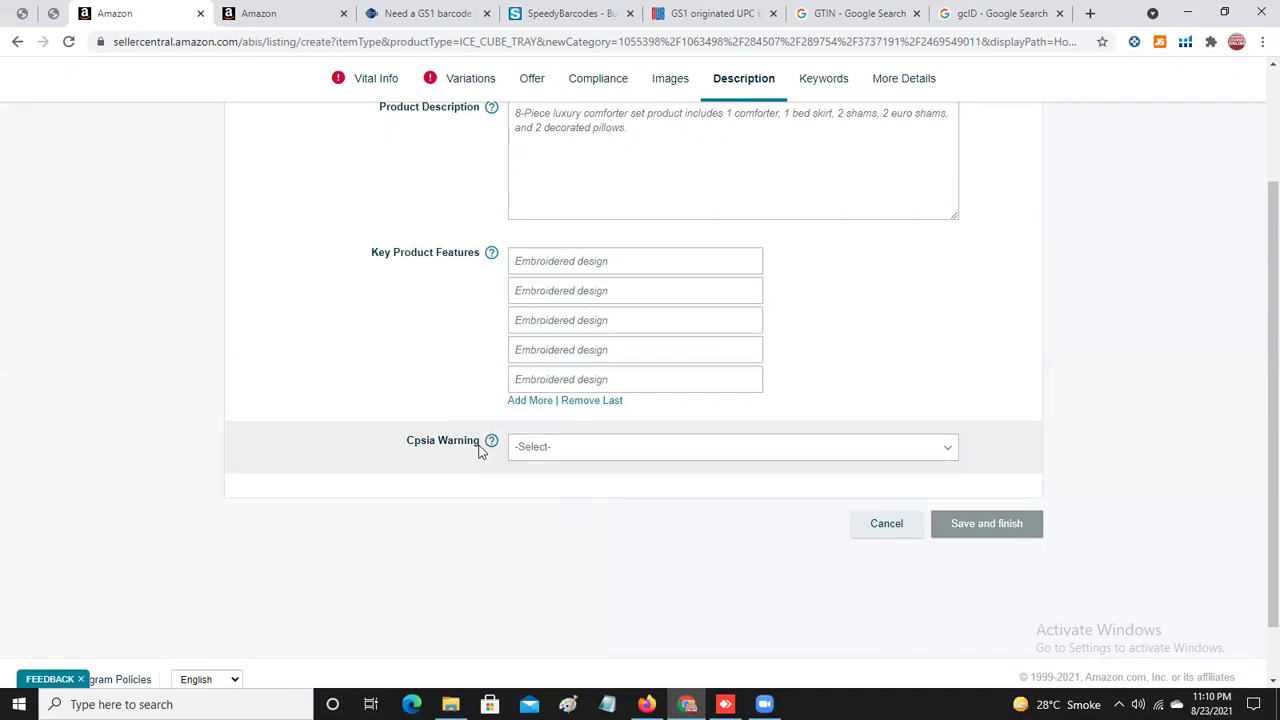
Read the help note for Cpsia Warning and look through its available warning options without choosing one.
mouse_move(491, 441)
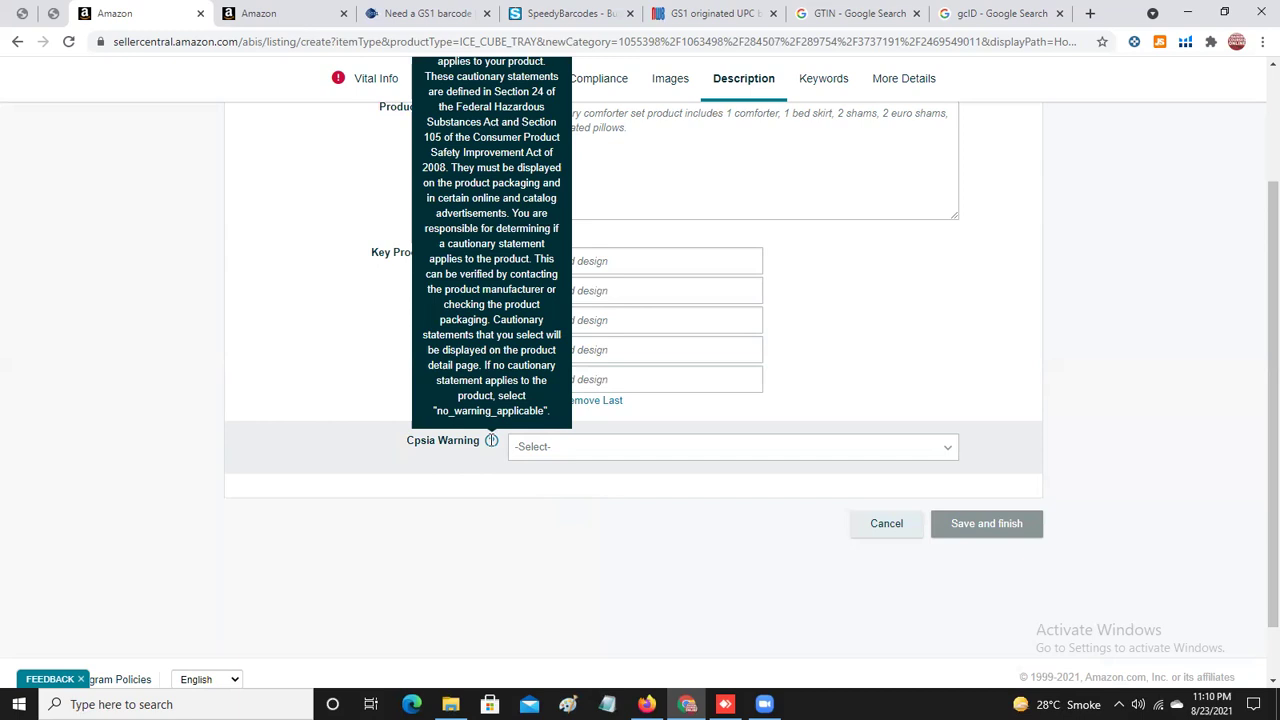
left_click(575, 459)
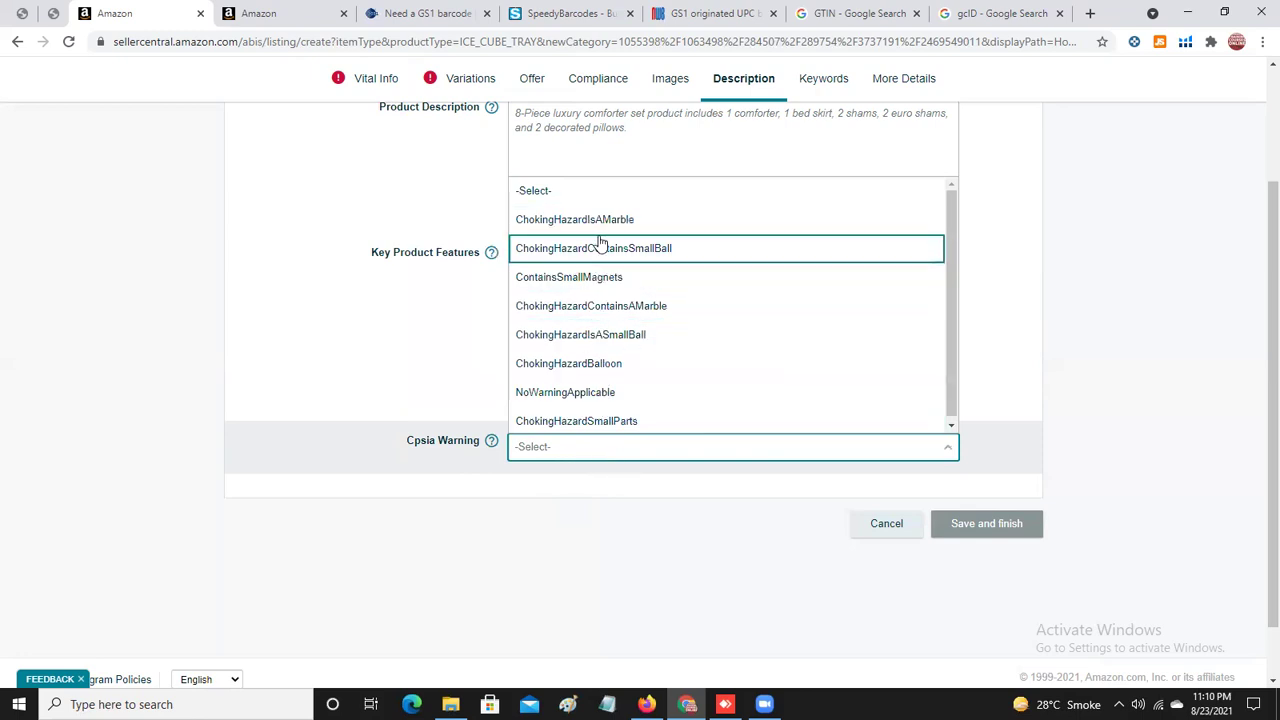
left_click(574, 523)
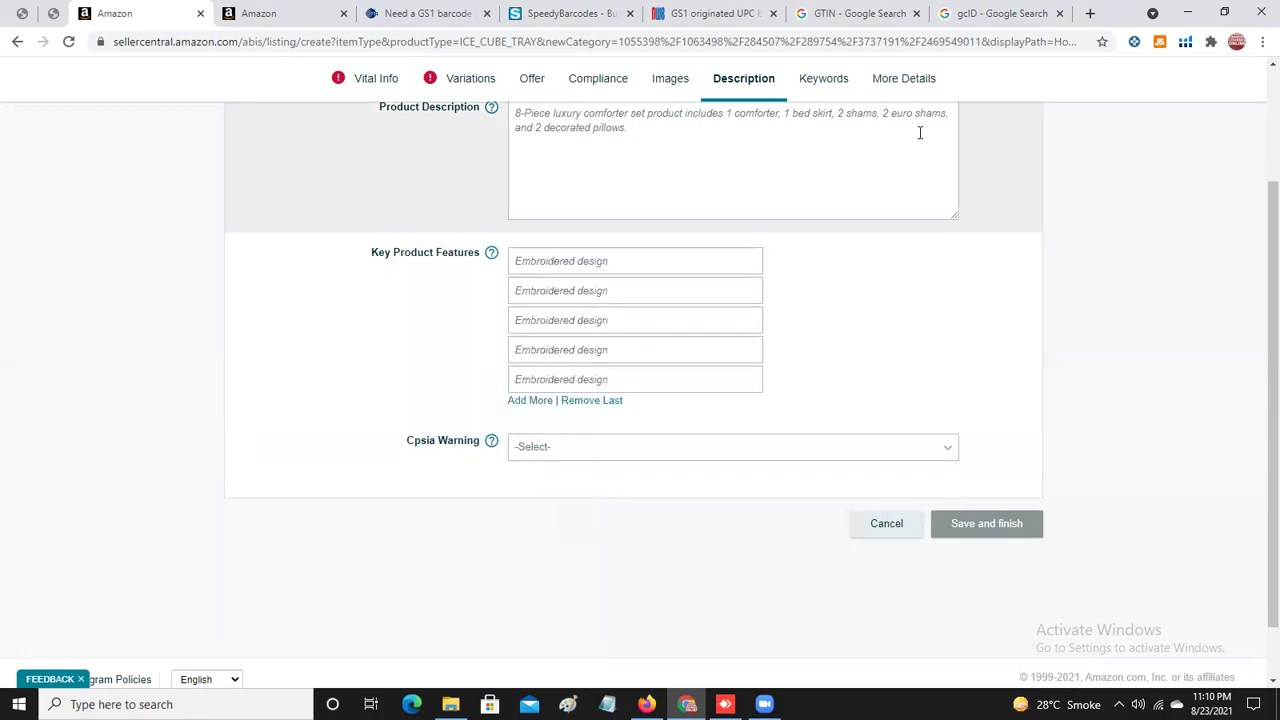
Open the listing's Keywords page and read the help note for Search Terms.
left_click(832, 84)
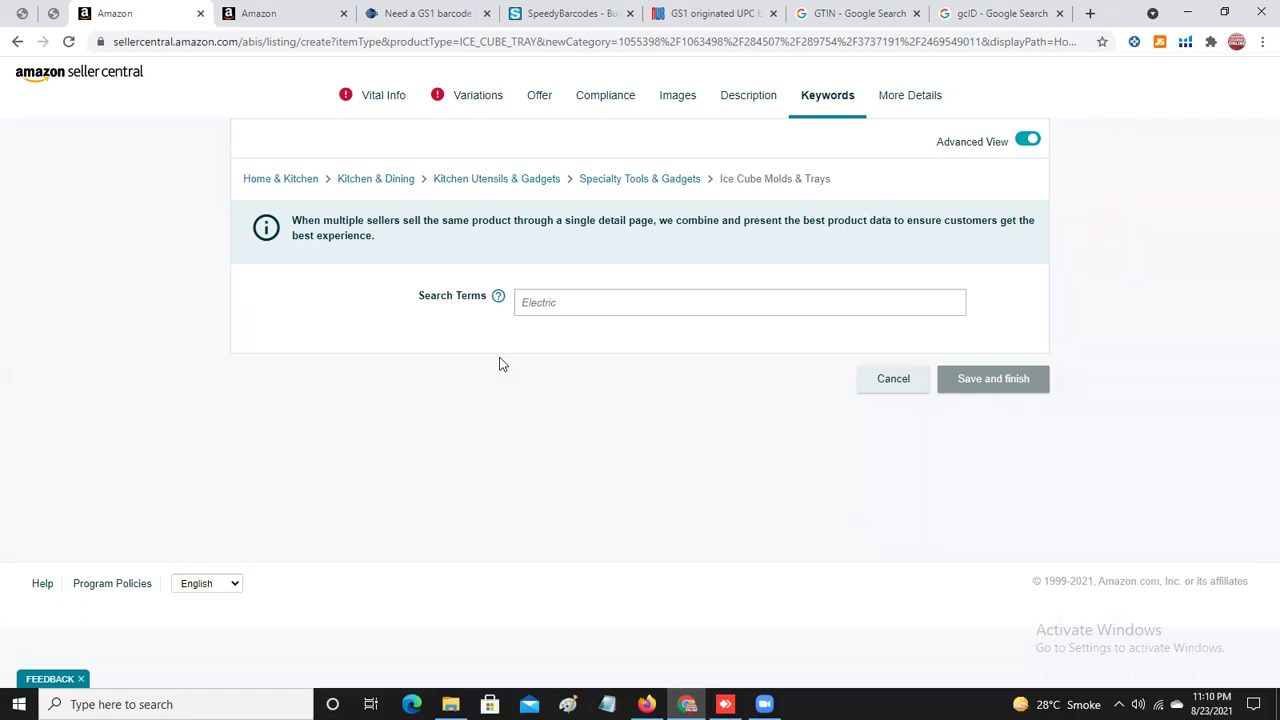
mouse_move(500, 289)
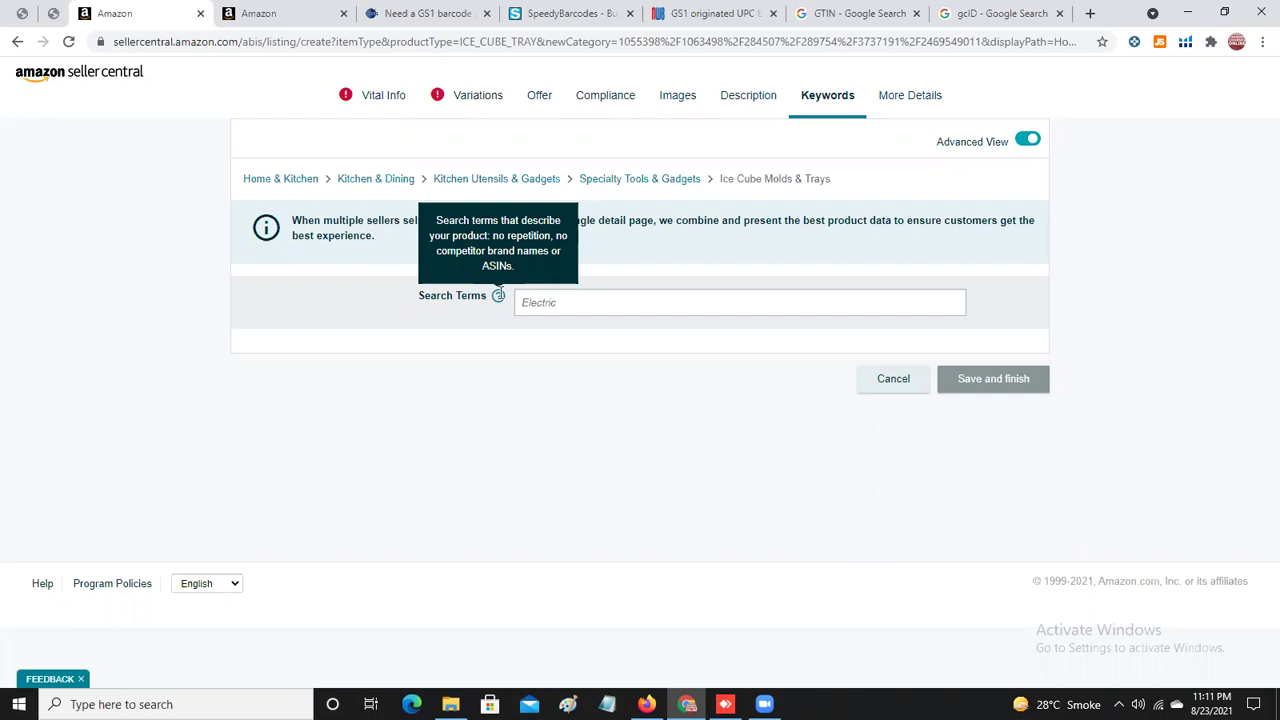
Look through all the fields on the listing's More Details page, from start to end, and return to Vital Info.
left_click(903, 100)
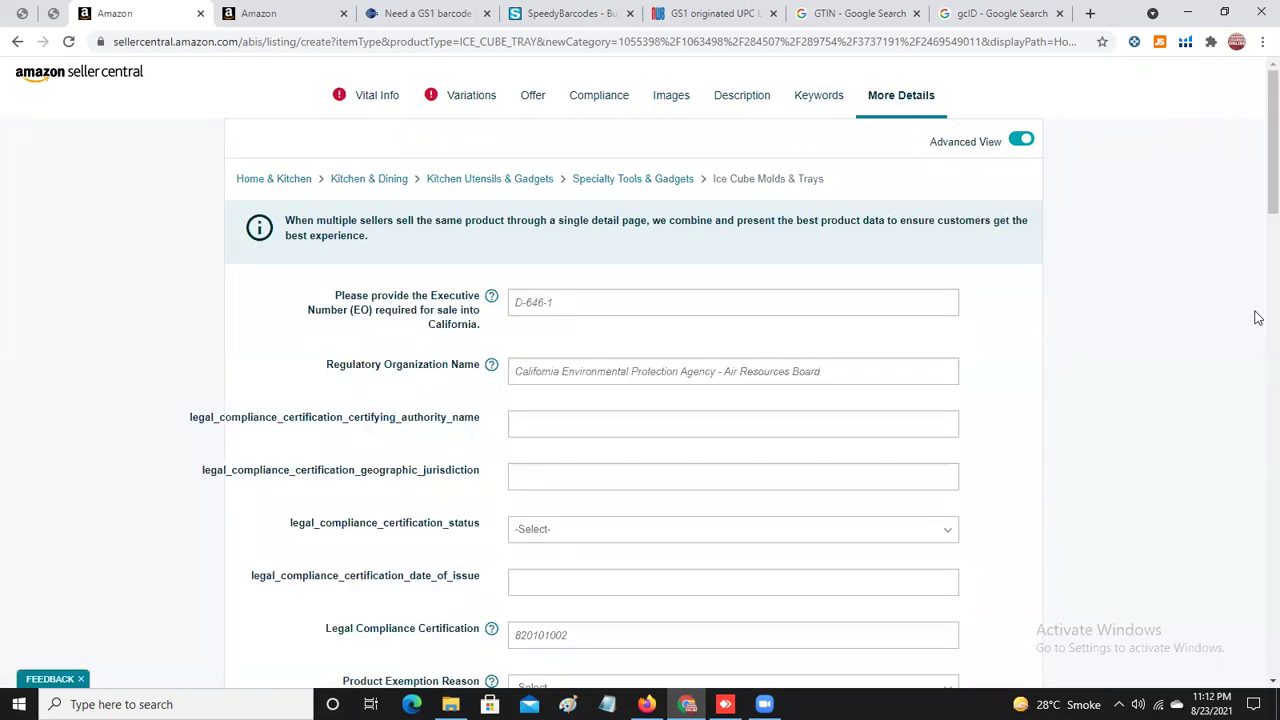
scroll(1260, 194, "down", 3)
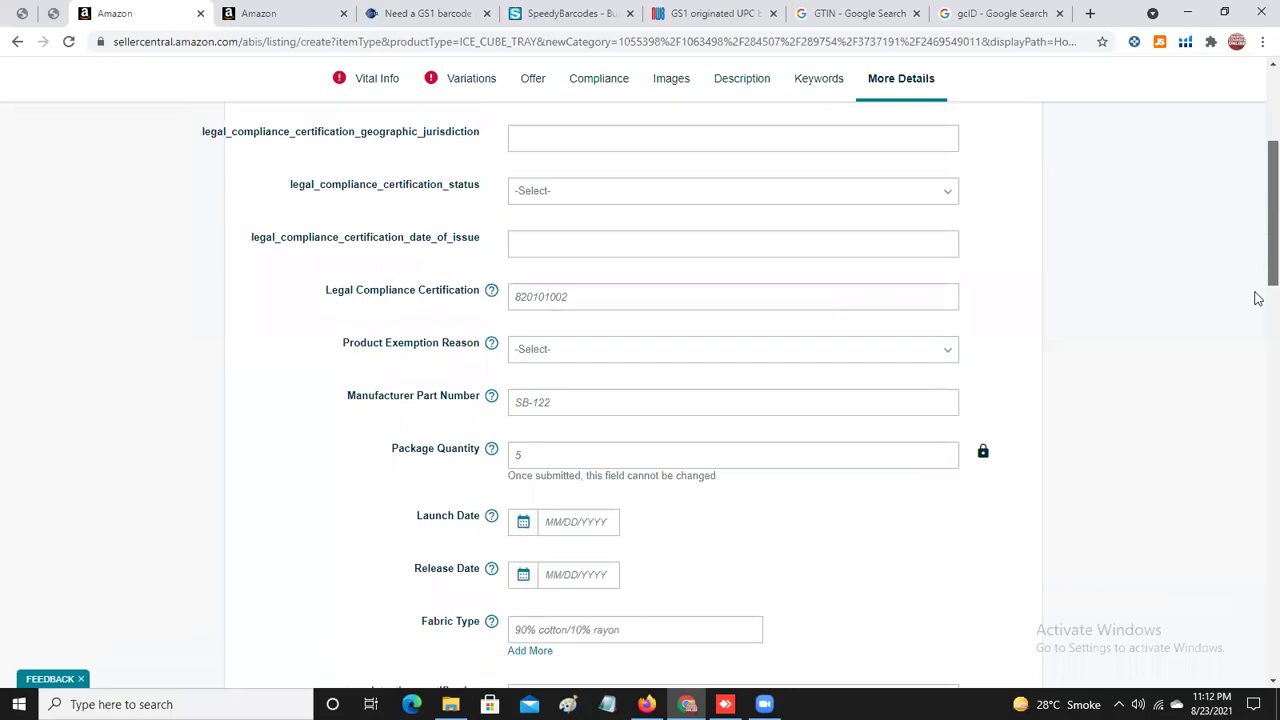
scroll(1258, 298, "down", 4)
left_click_drag(1258, 356, 1258, 659)
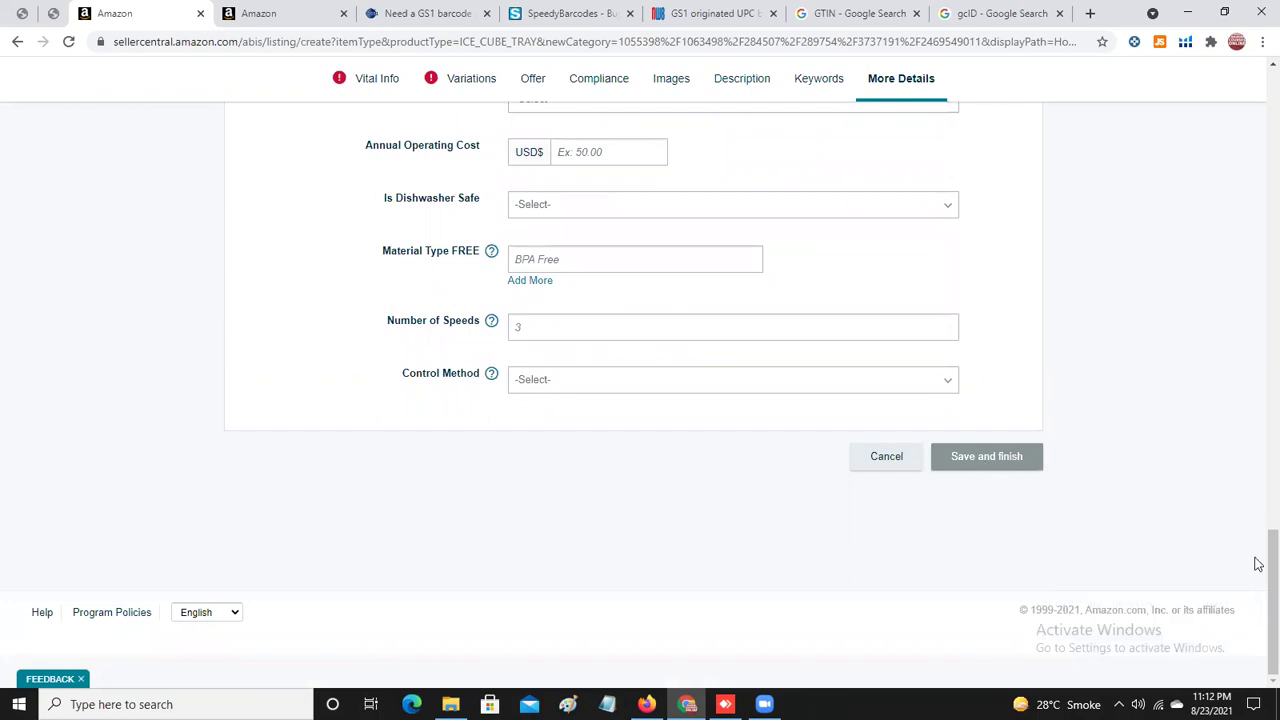
left_click_drag(1258, 585, 1257, 114)
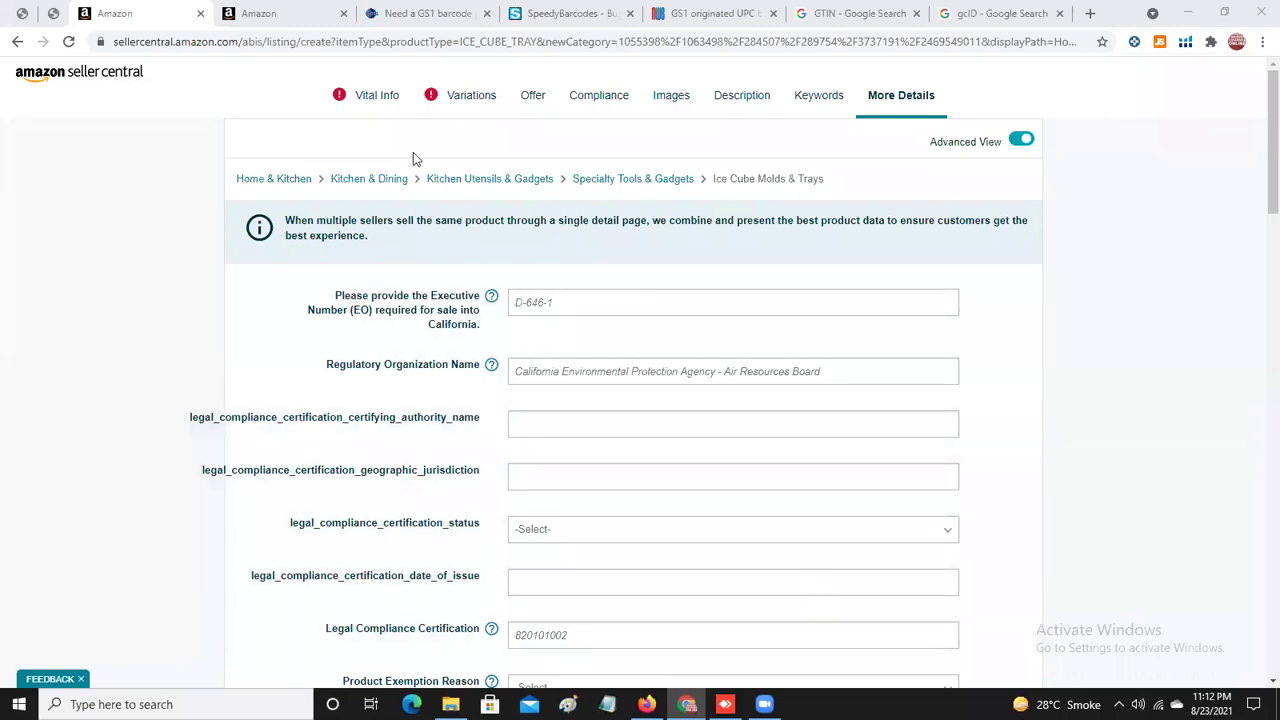
left_click(370, 100)
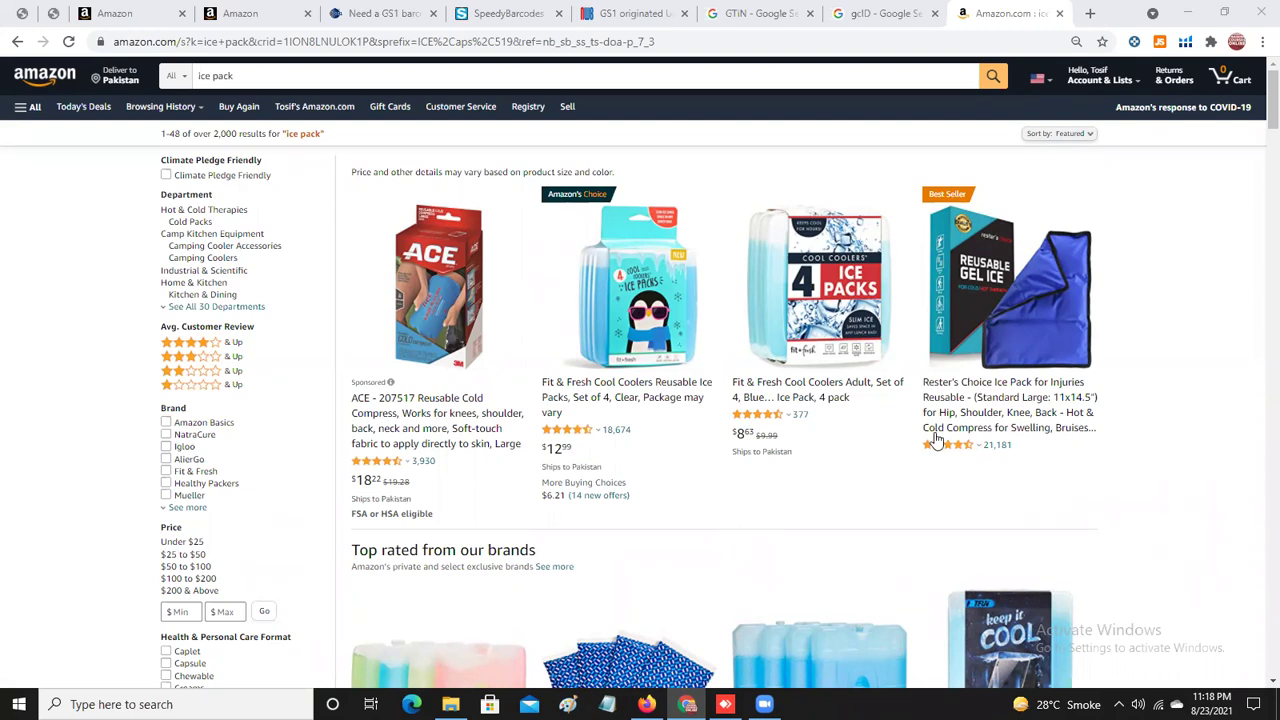
Browse the Amazon search results for "ice pack" and examine the competing products, including the Top rated from our brands section.
scroll(1258, 118, "down", 2)
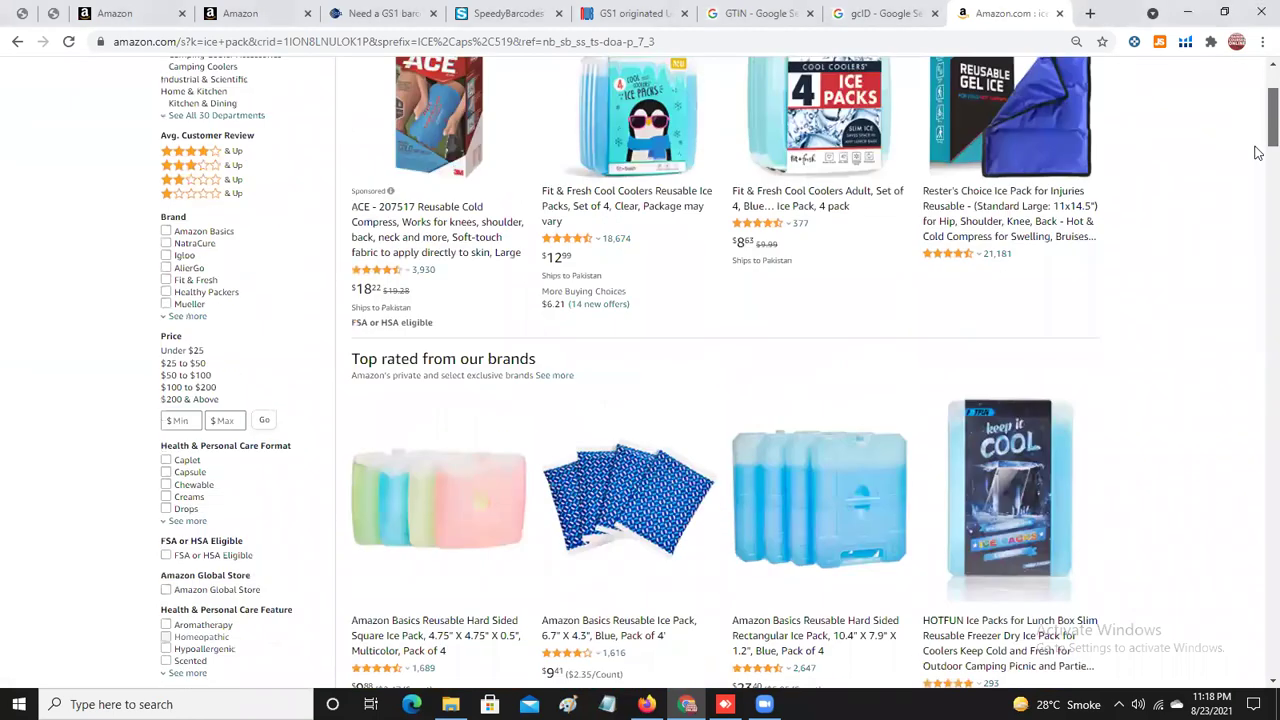
scroll(1258, 150, "down", 3)
scroll(1258, 147, "up", 3)
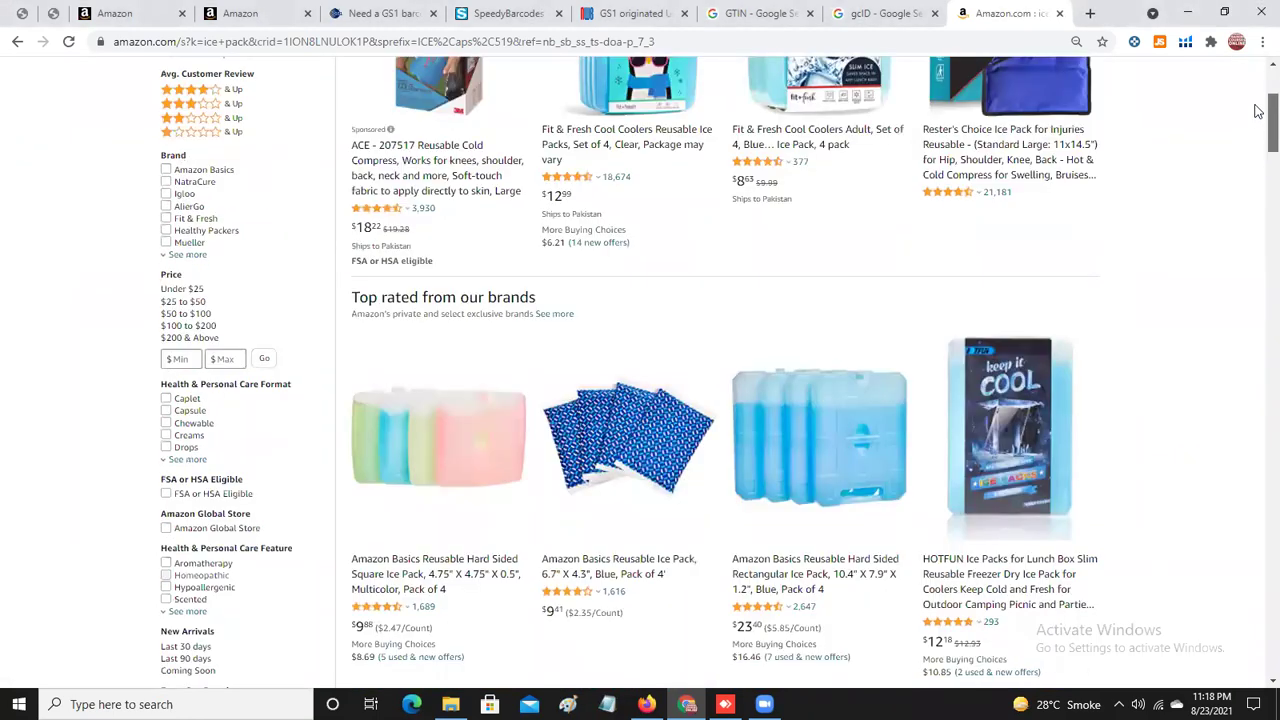
scroll(1258, 148, "down", 1)
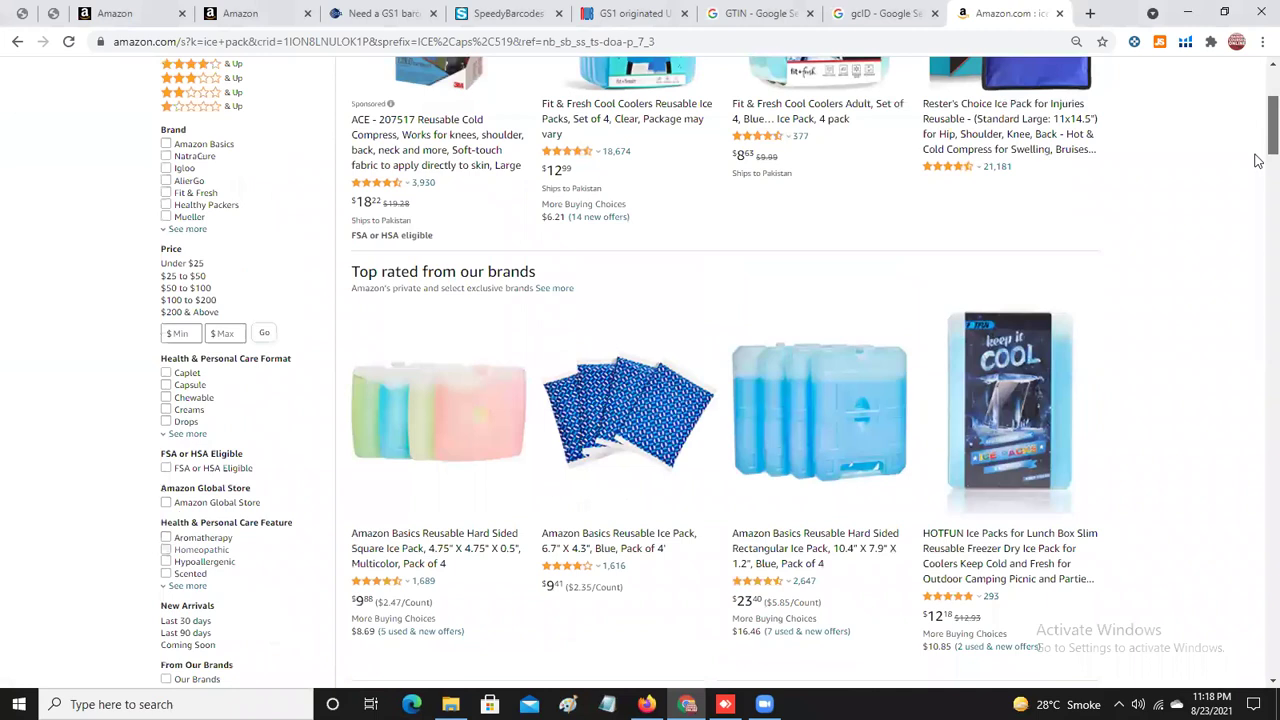
scroll(1258, 160, "down", 3)
scroll(1258, 183, "down", 2)
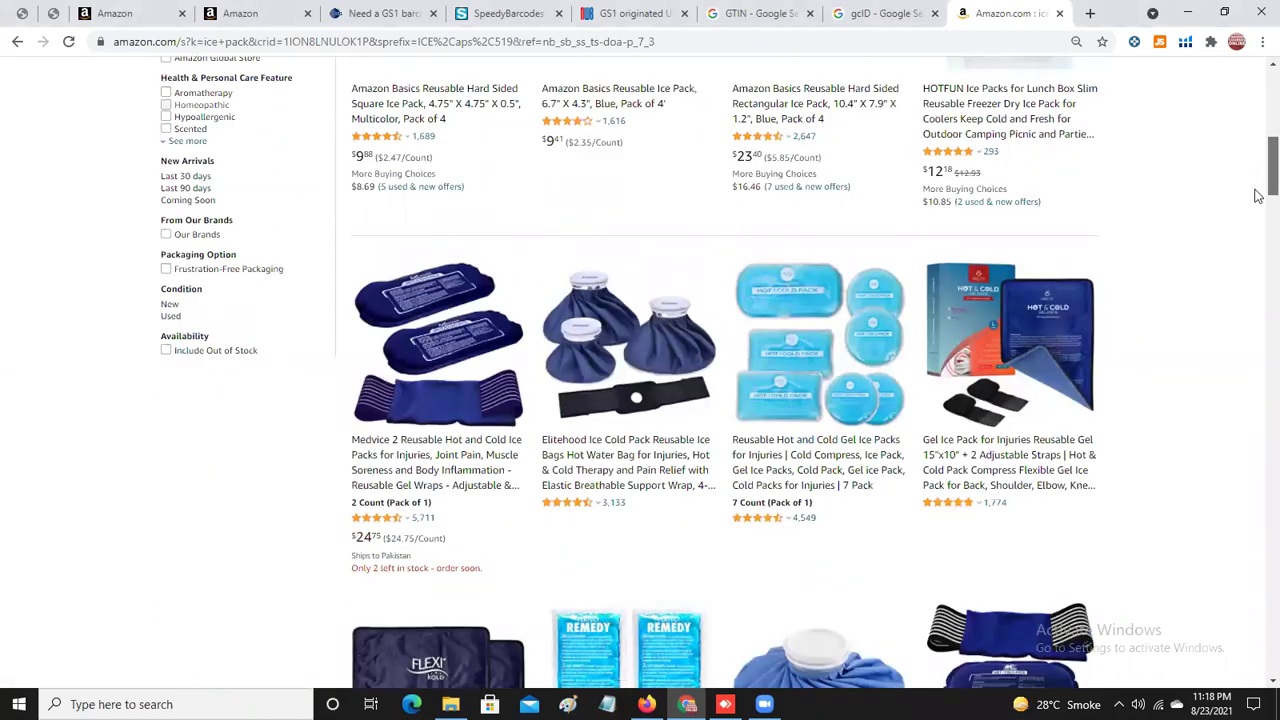
scroll(1258, 205, "down", 2)
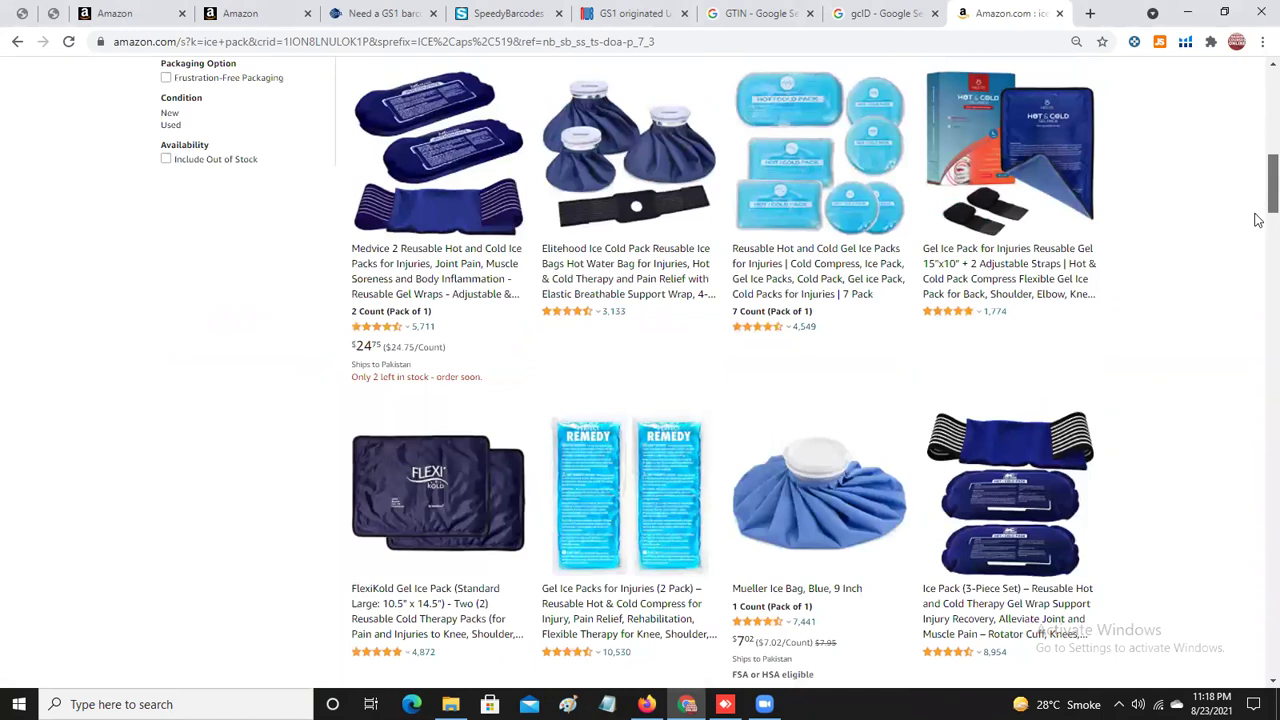
scroll(1258, 222, "down", 2)
scroll(1258, 235, "down", 2)
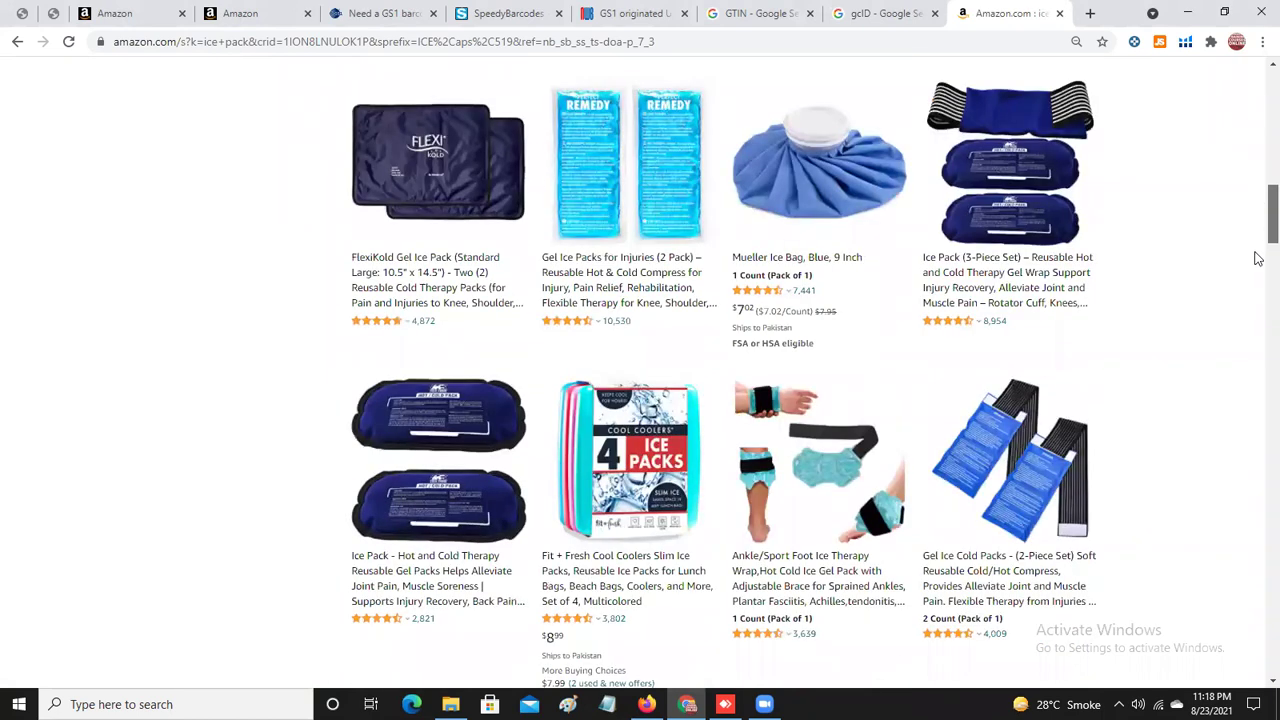
scroll(1258, 259, "down", 3)
scroll(1258, 170, "up", 10)
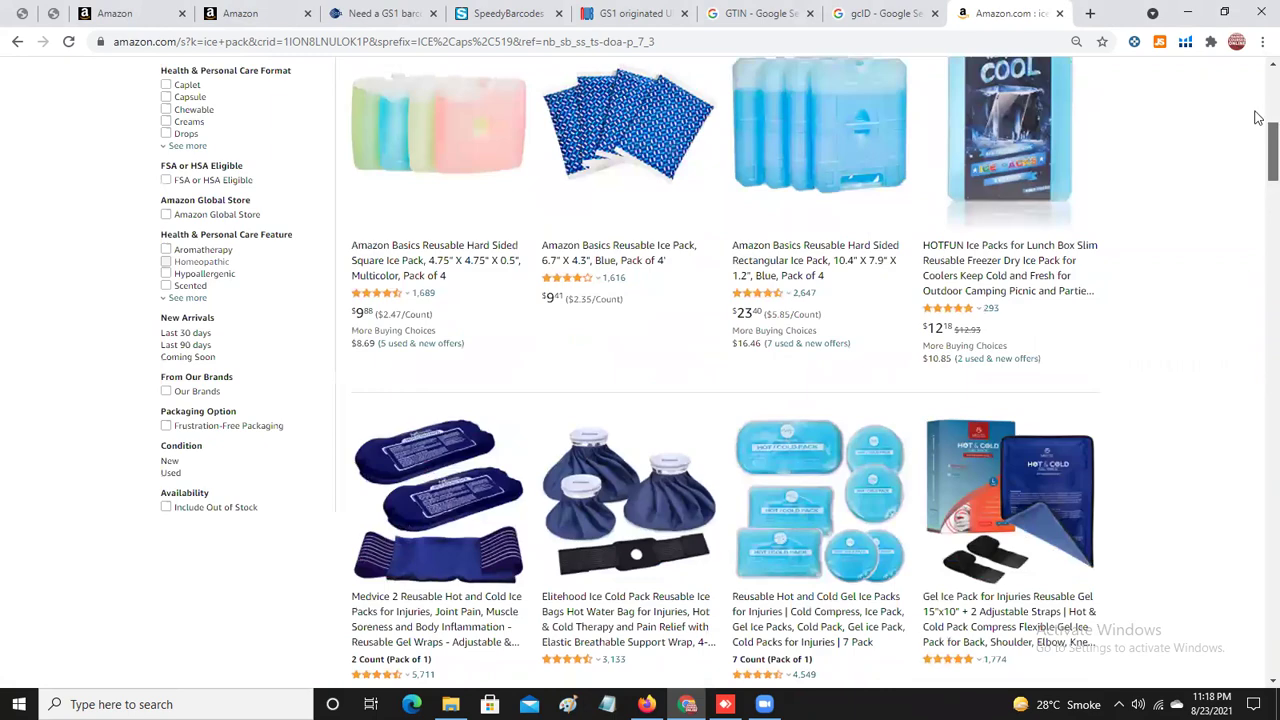
scroll(1258, 140, "up", 4)
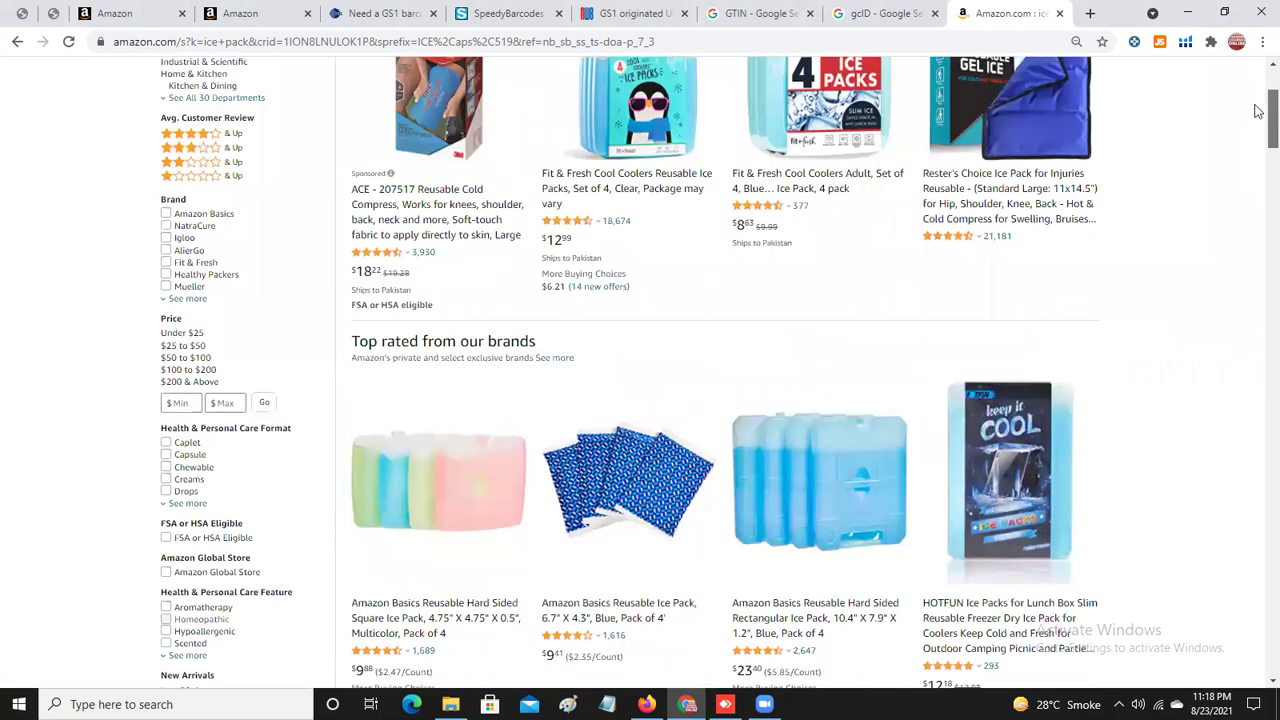
scroll(1258, 115, "up", 3)
scroll(1258, 157, "down", 4)
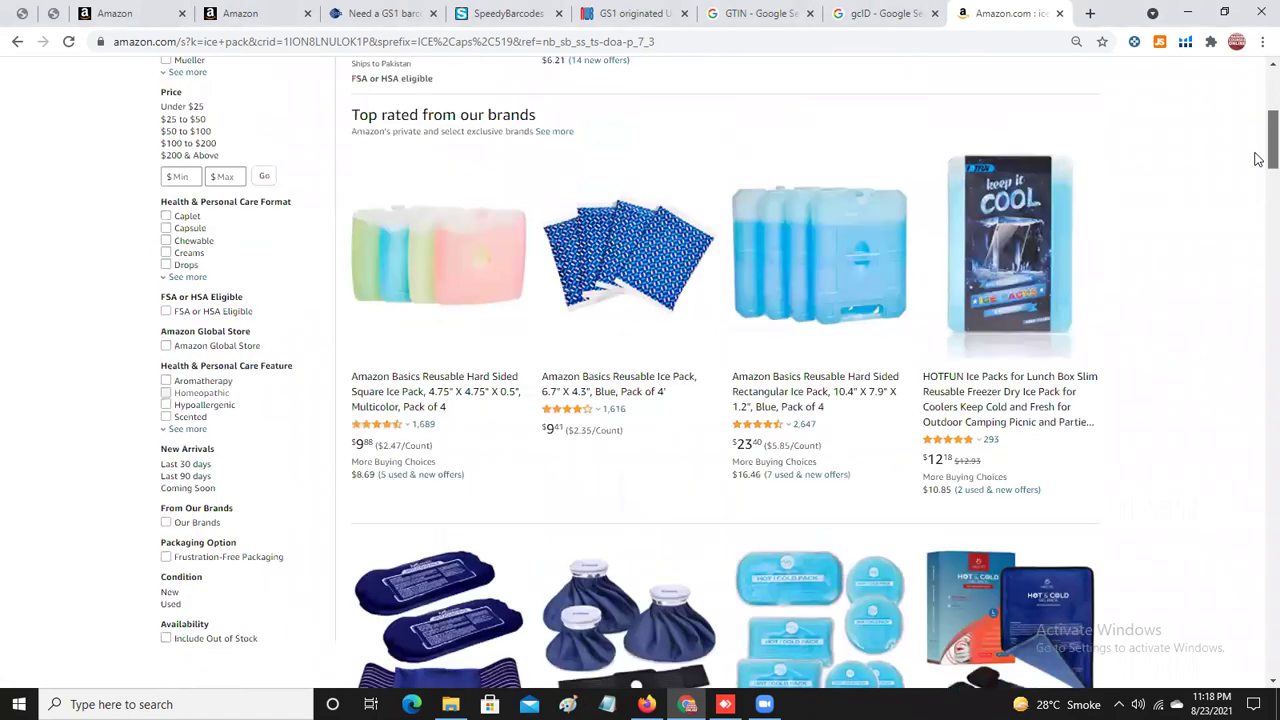
scroll(888, 340, "down", 1)
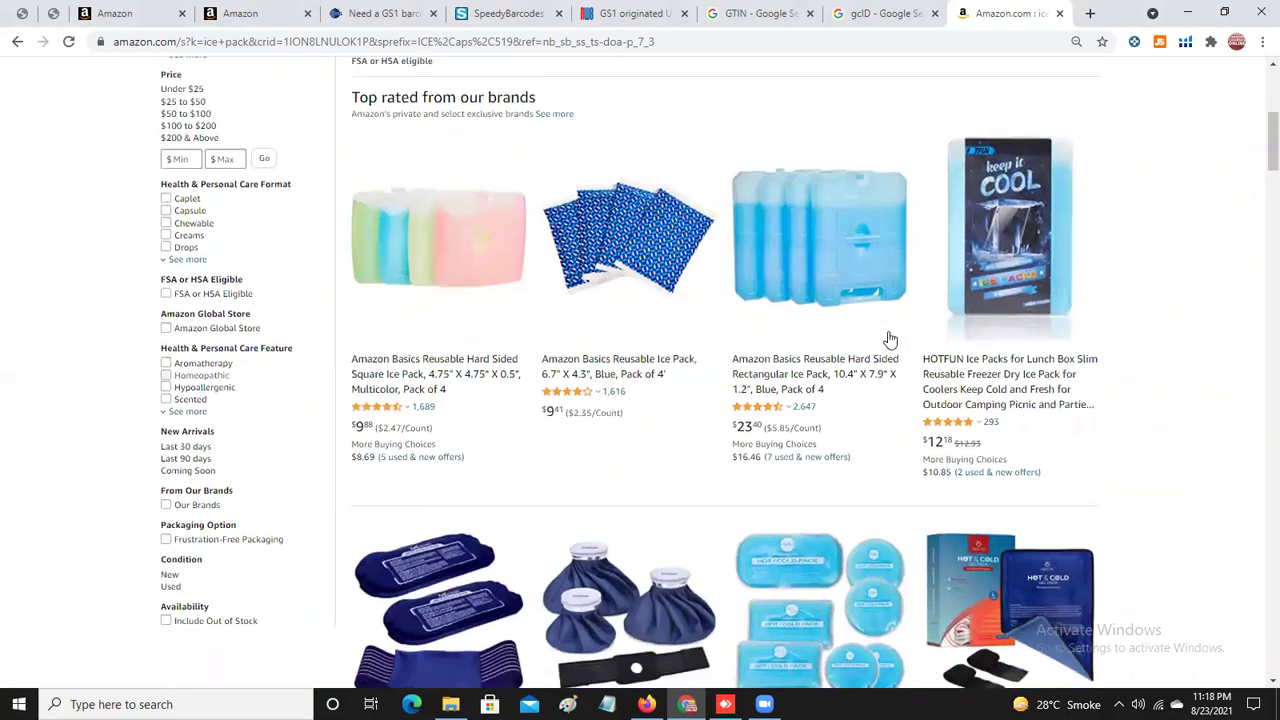
Open the Amazon Basics Reusable Hard Sided Square Ice Pack, Multicolor, Pack of 4 in a new tab and switch to it.
right_click(413, 367)
left_click(458, 377)
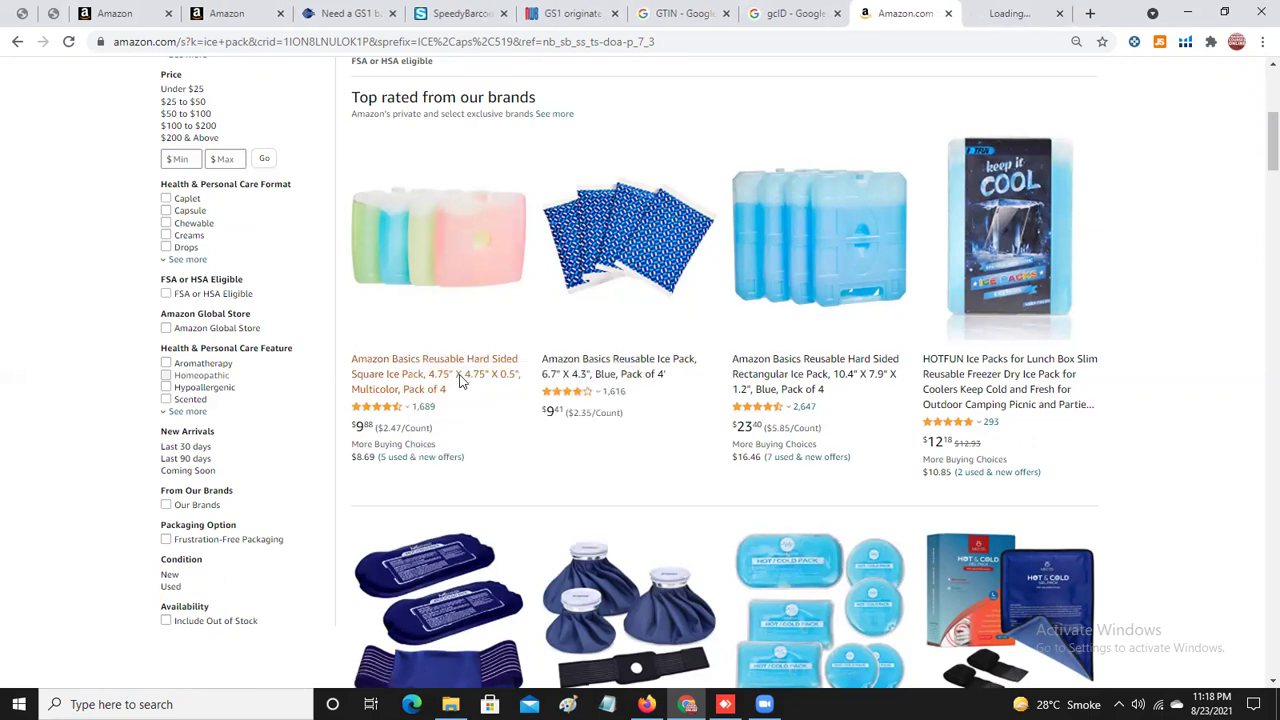
left_click(999, 10)
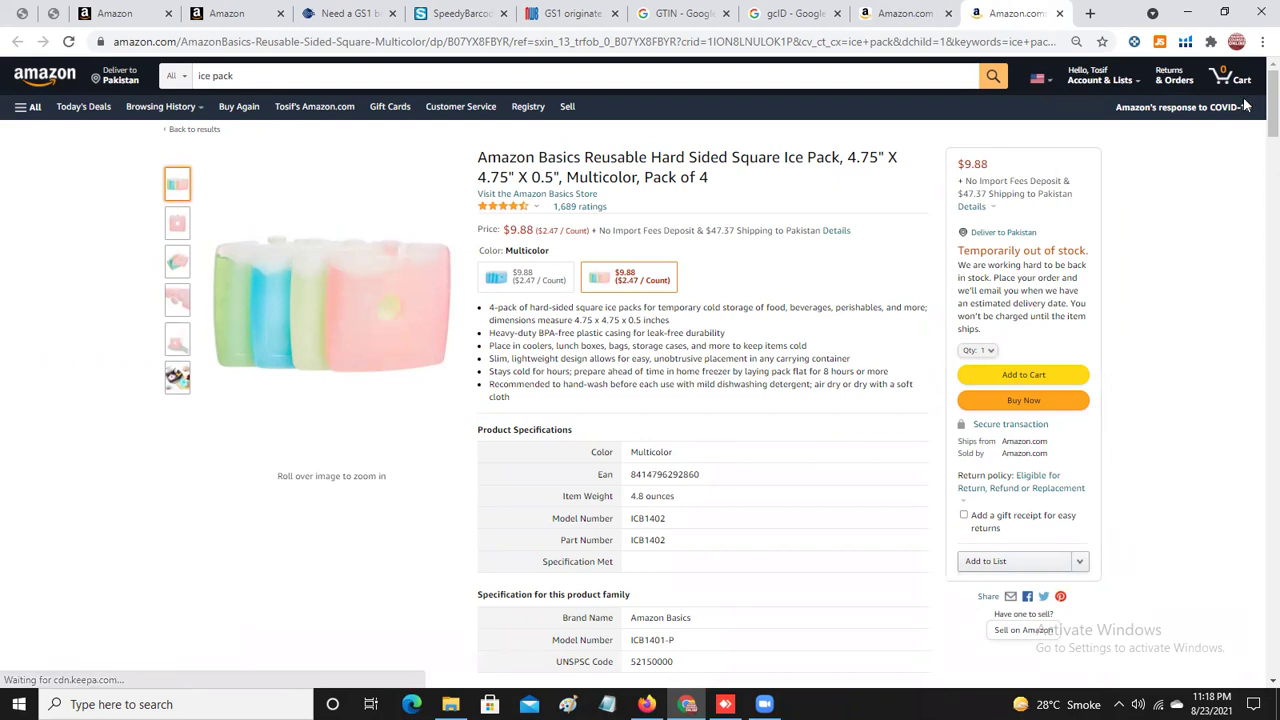
Bring up the context menu for the Amazon Basics ice pack product page from a blank area of the page.
right_click(1177, 203)
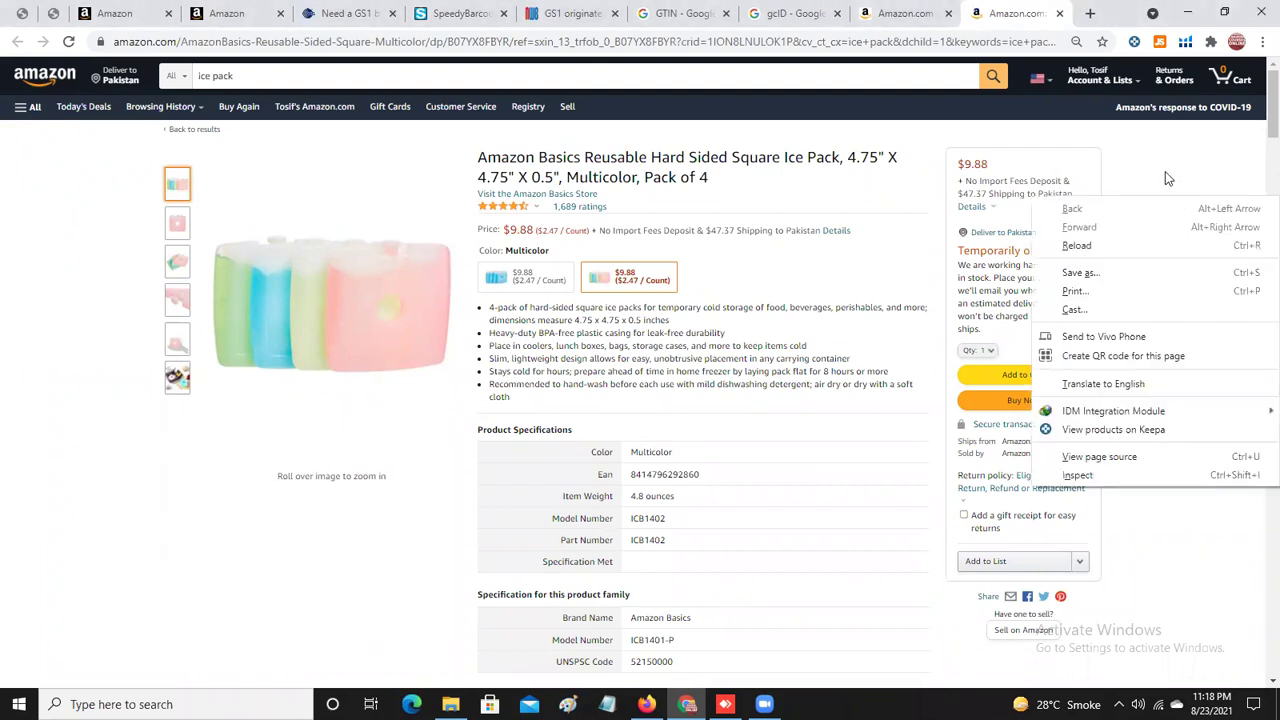
left_click(1167, 177)
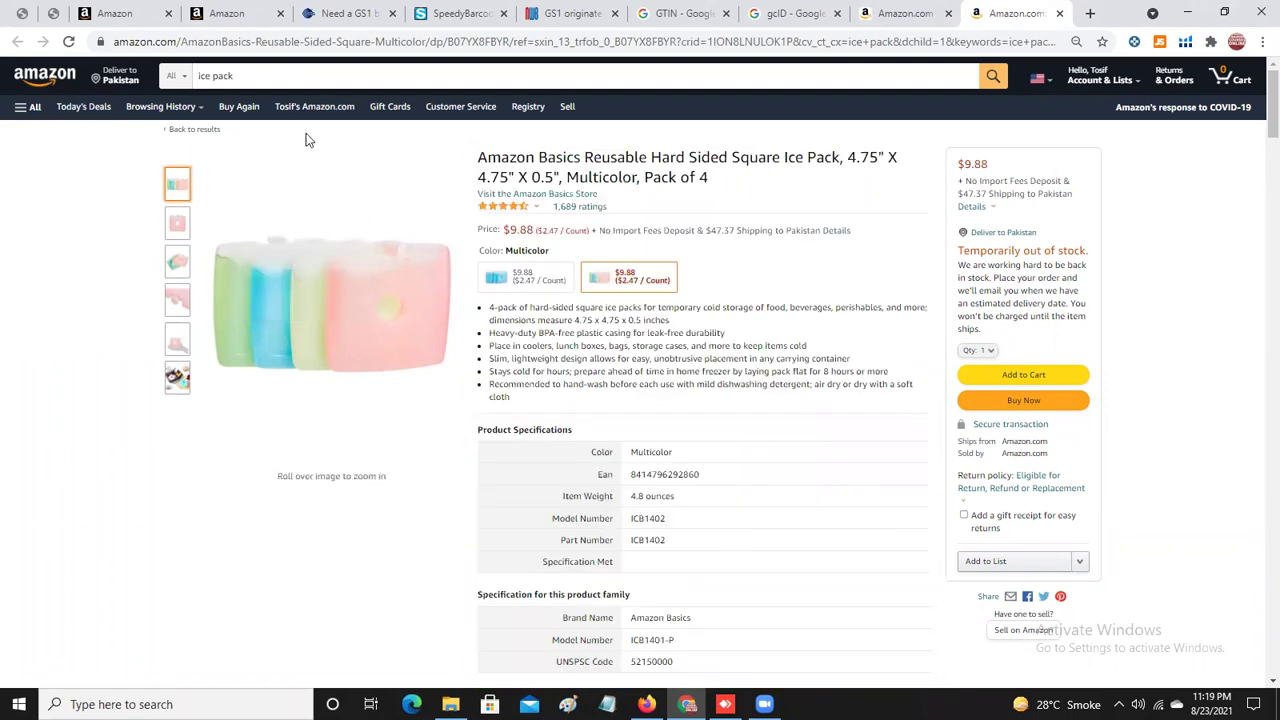
right_click(111, 153)
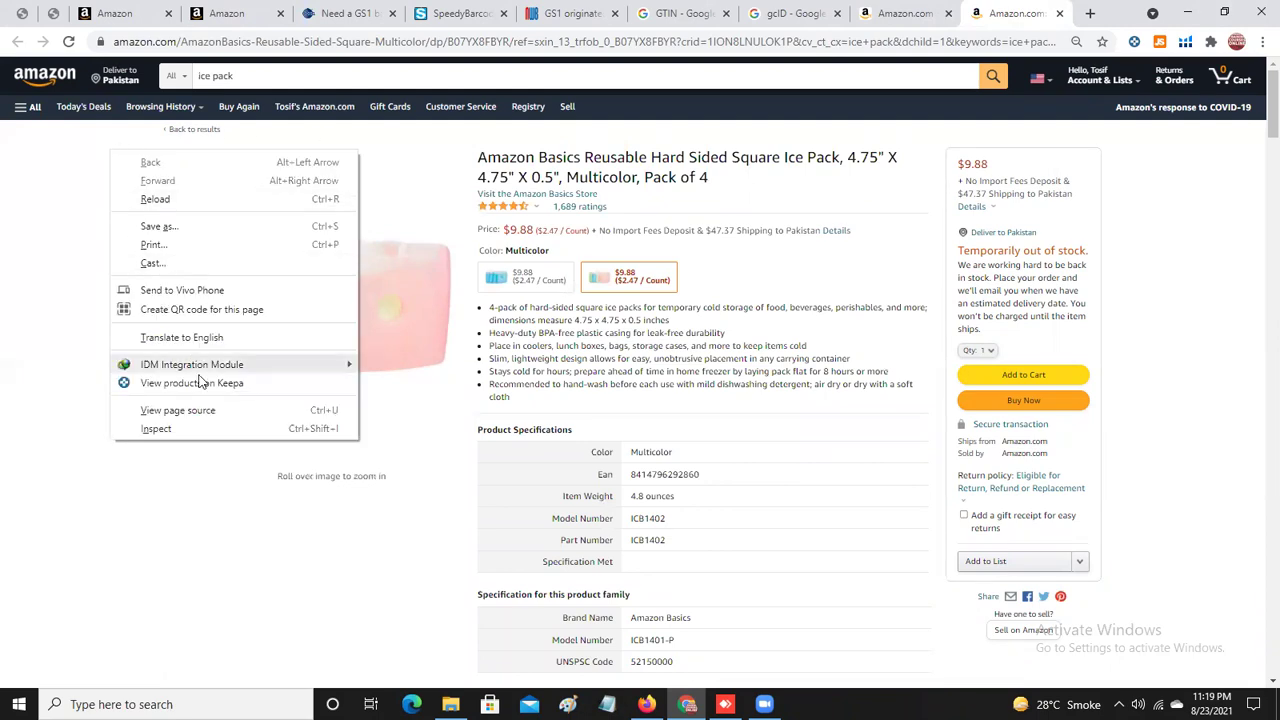